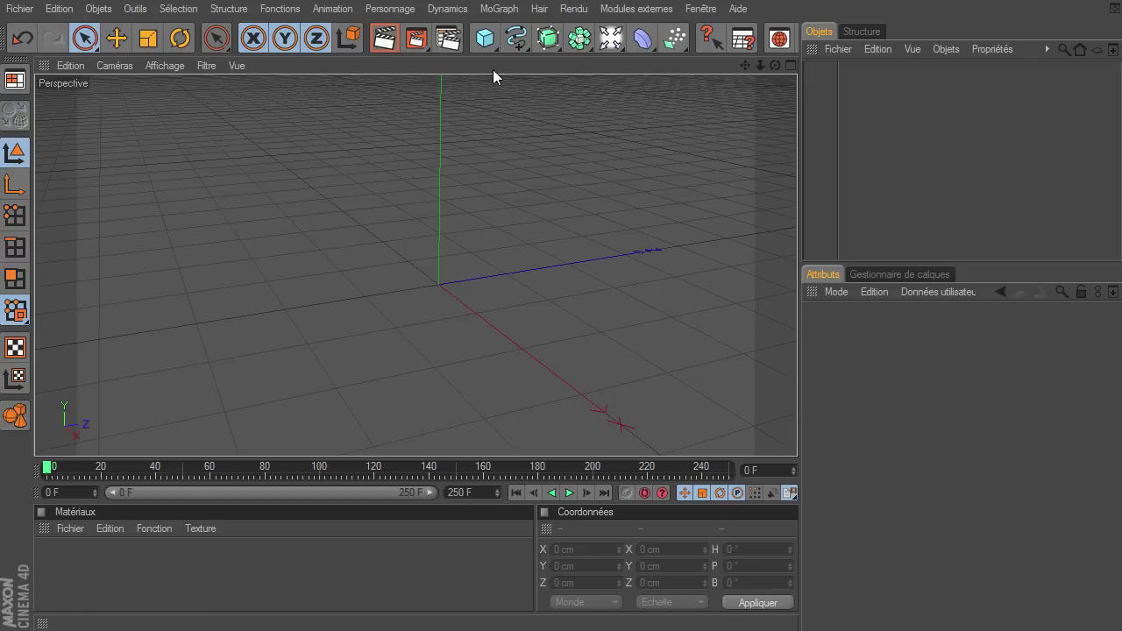
Add a 200 cm cube from the primitives palette and convert it to an editable polygon object
left_click_drag(485, 38, 526, 53)
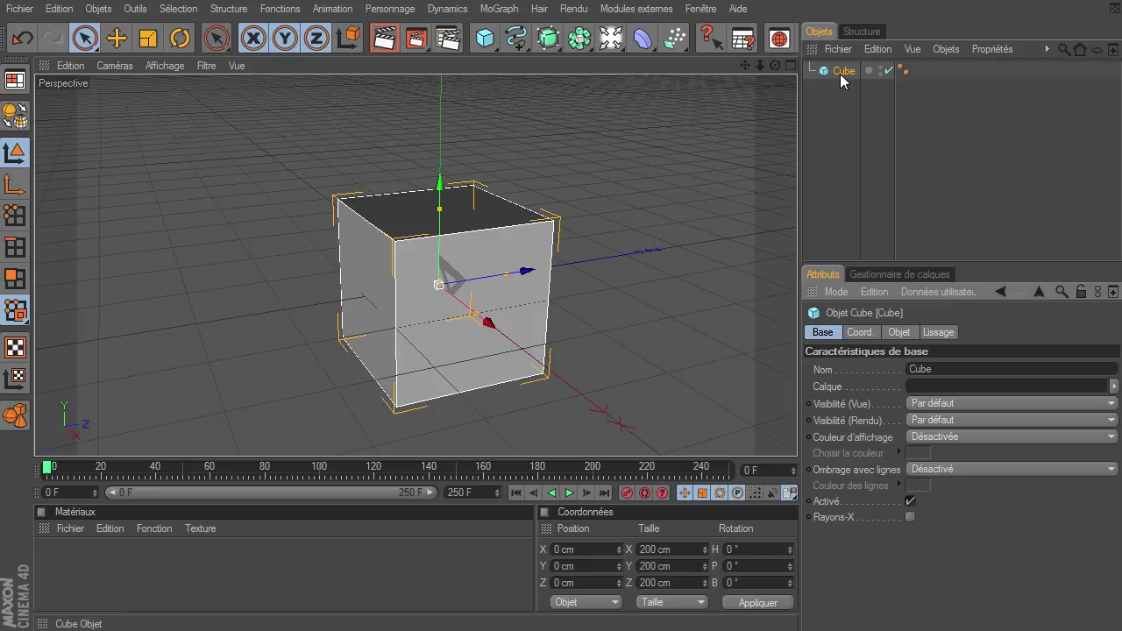
left_click(15, 118)
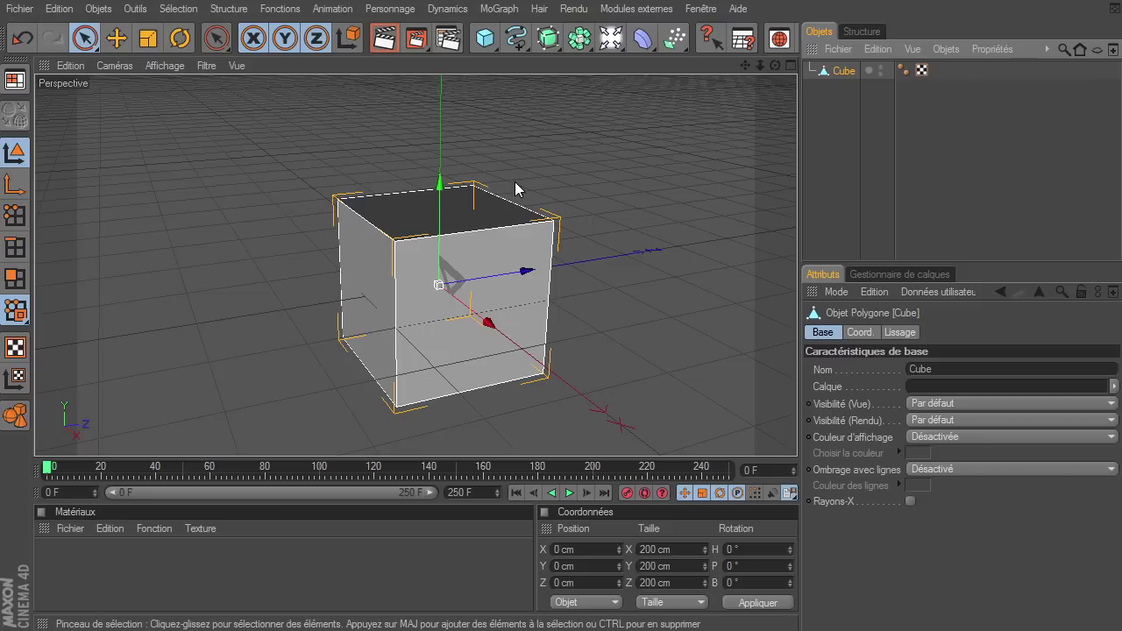
Create material Mat, apply it to the cube and colour it red (205, 14, 14)
mouse_move(778, 67)
left_mouse_down()
mouse_move(796, 434)
mouse_move(775, 65)
left_mouse_up()
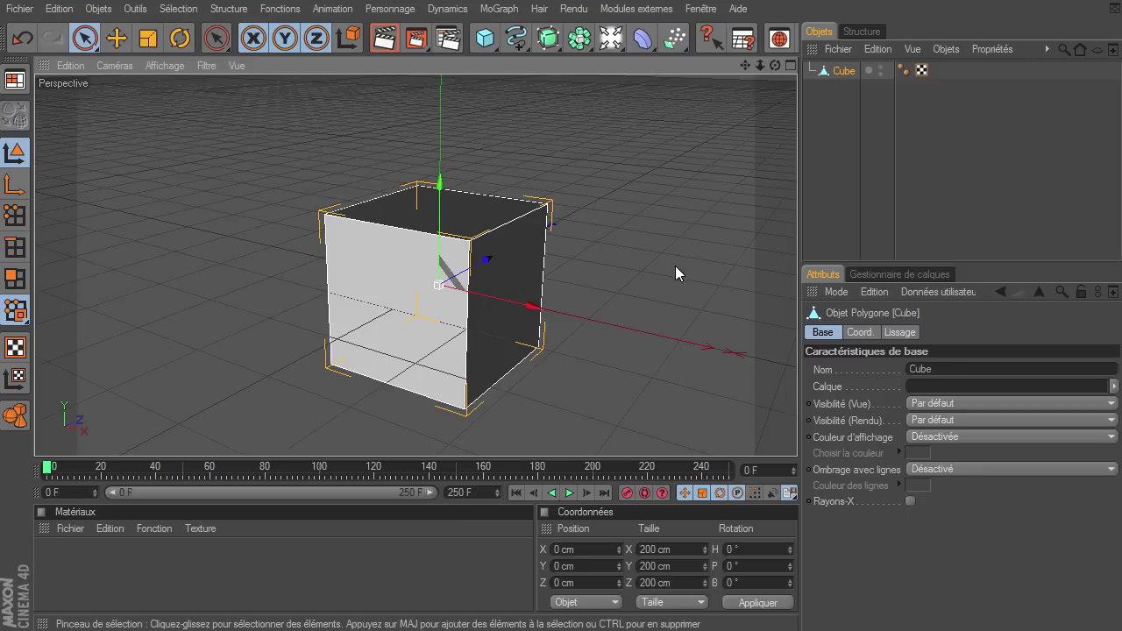
double_click(301, 580)
left_click_drag(790, 129, 844, 72)
double_click(55, 559)
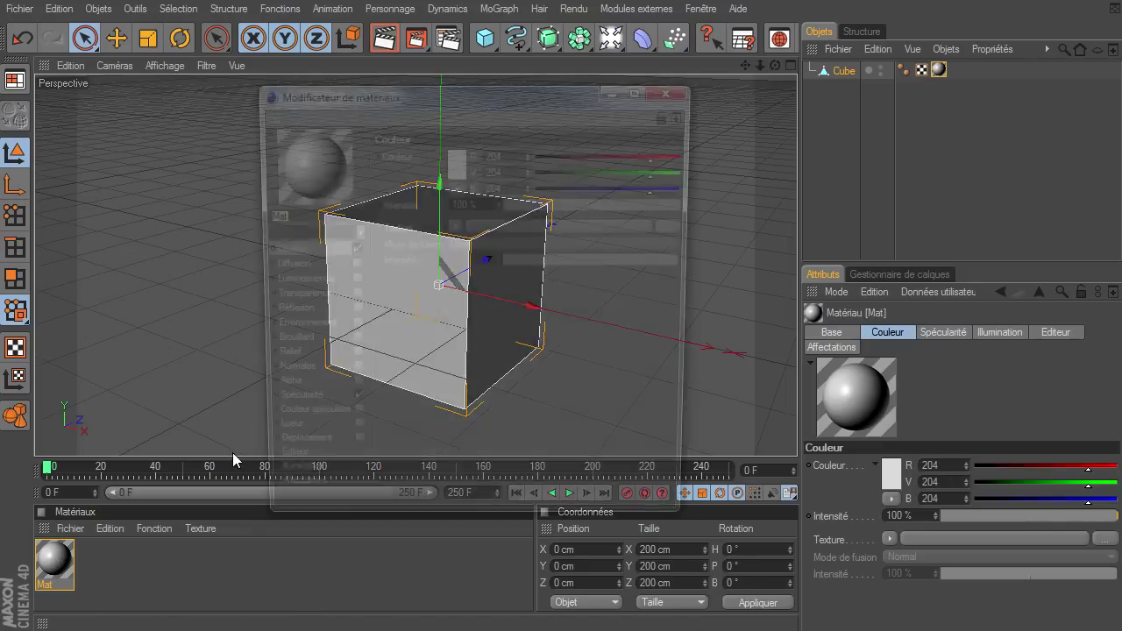
left_click(456, 162)
left_click(459, 125)
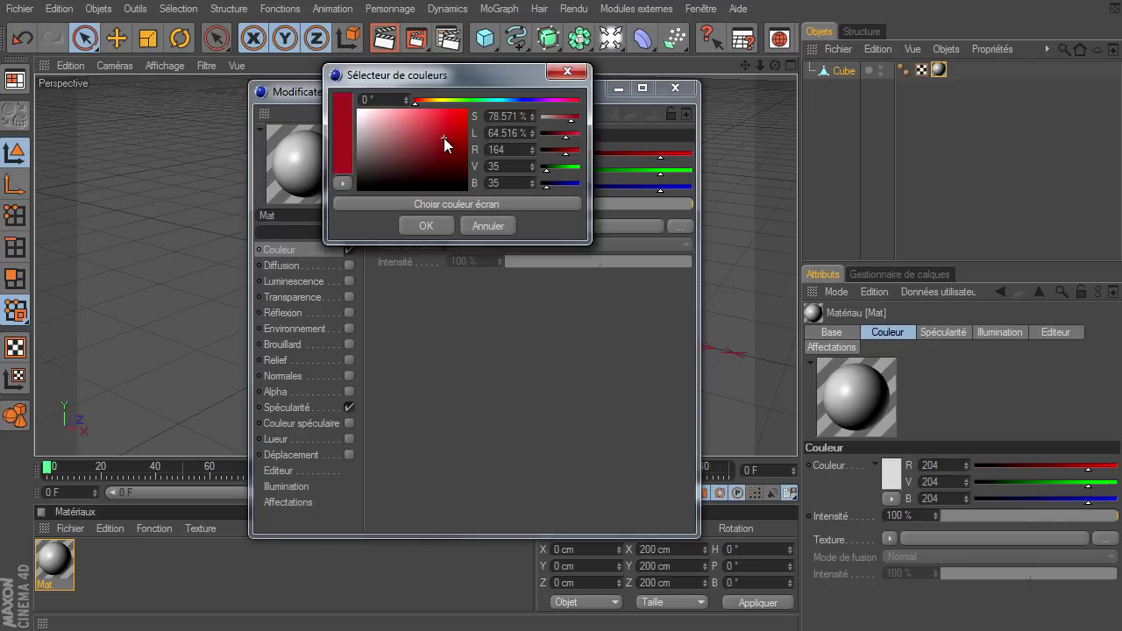
key("Return")
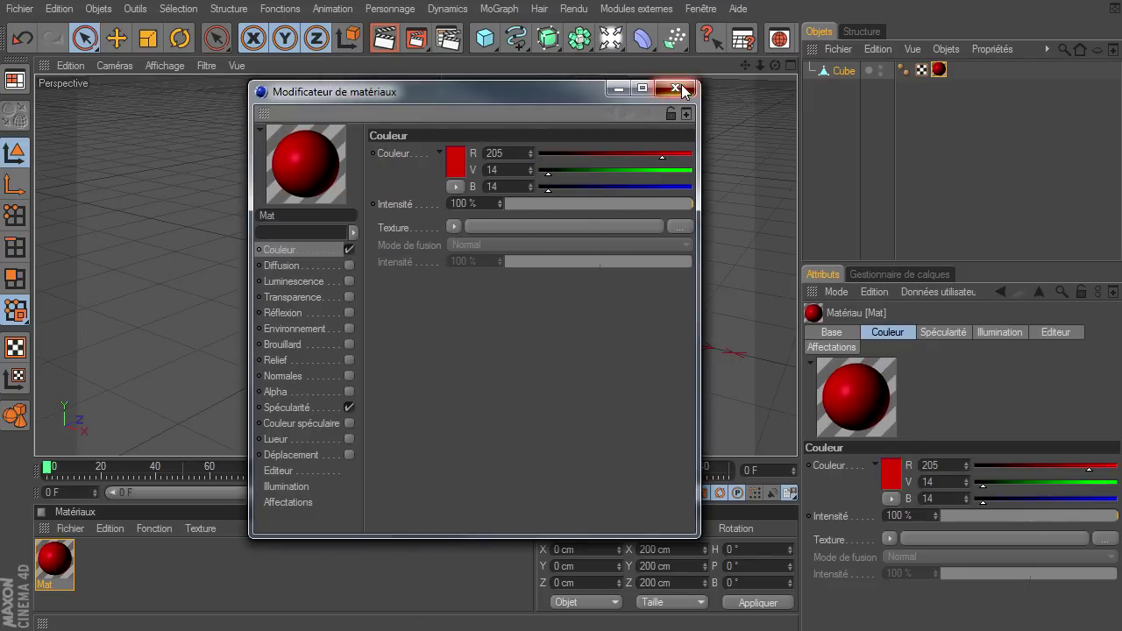
left_click(676, 88)
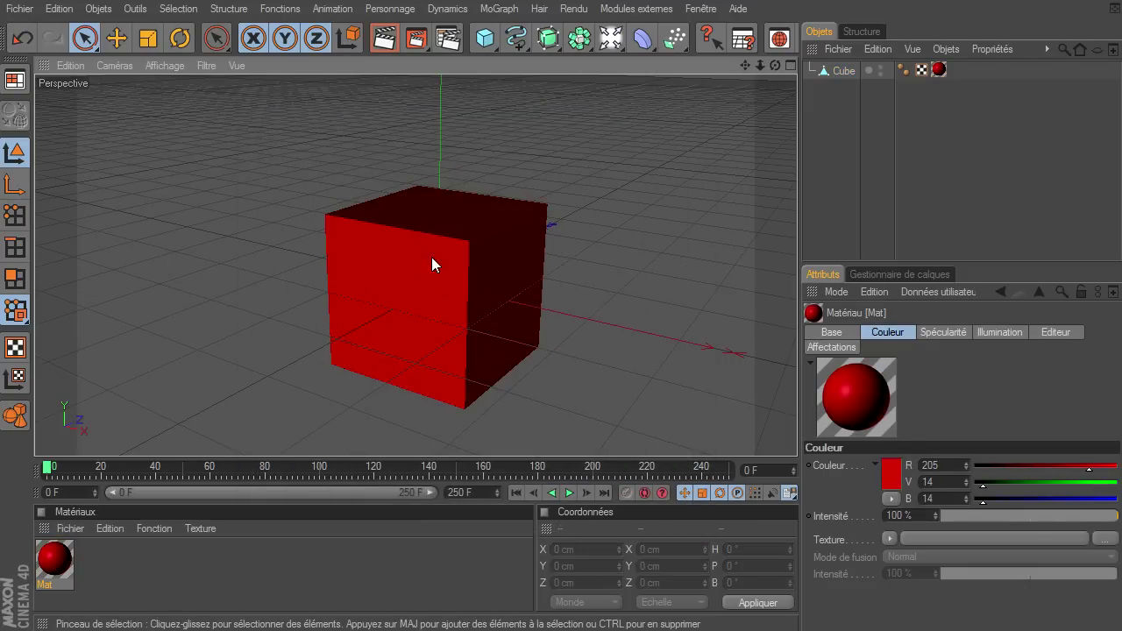
left_click(383, 299)
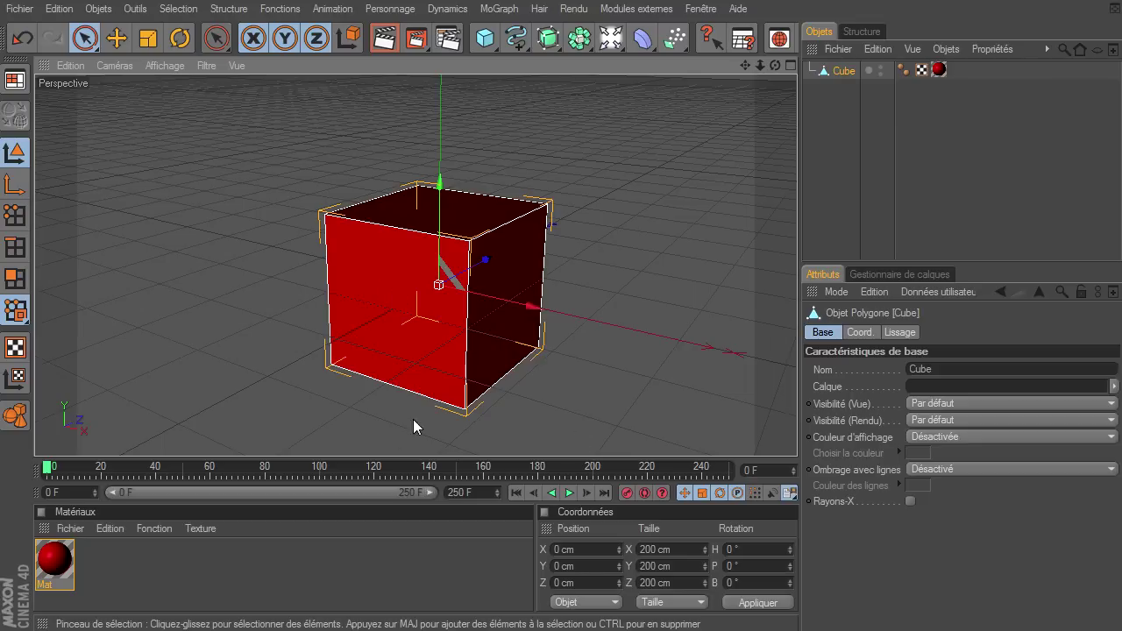
In polygon mode, select the cube's front face and apply a new material, Mat.1, to it
left_click(15, 286)
left_click(399, 320)
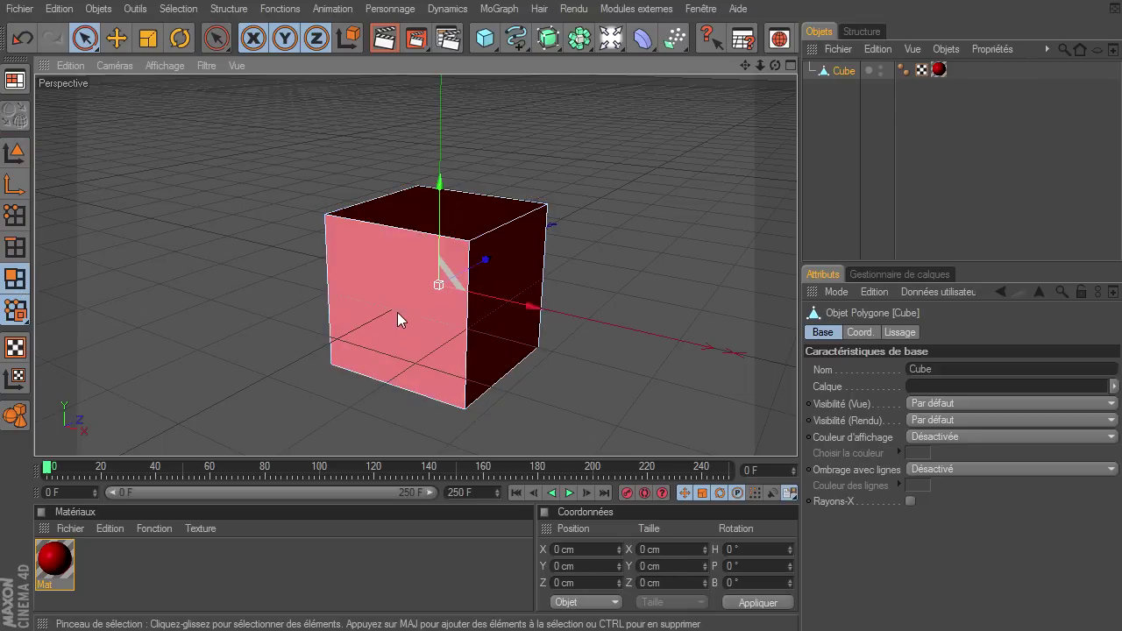
left_click(368, 285)
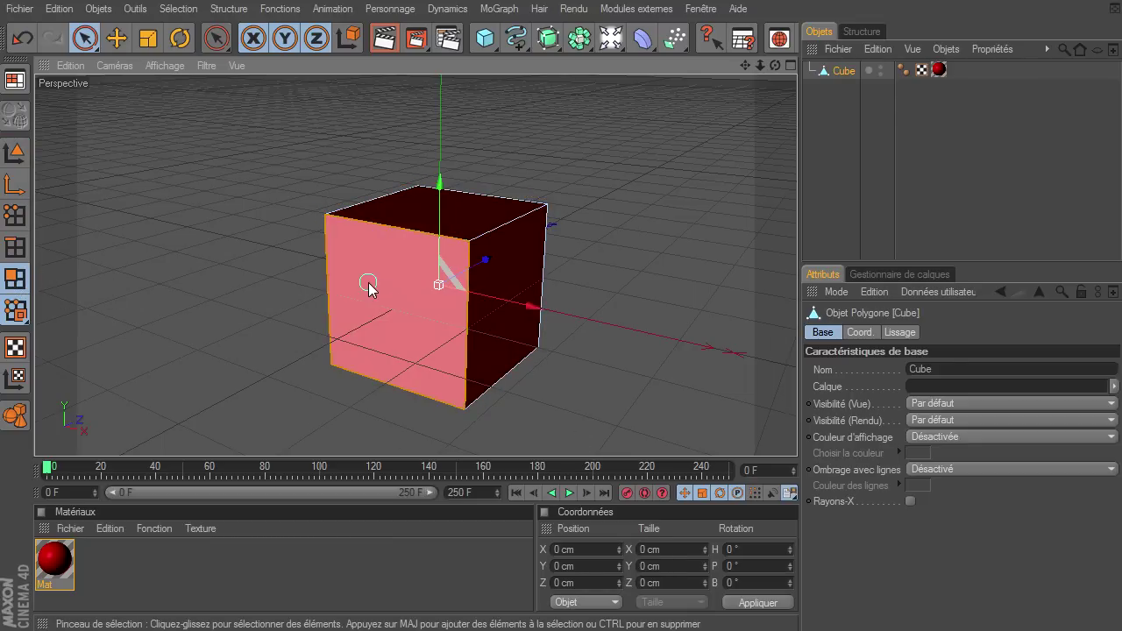
double_click(189, 578)
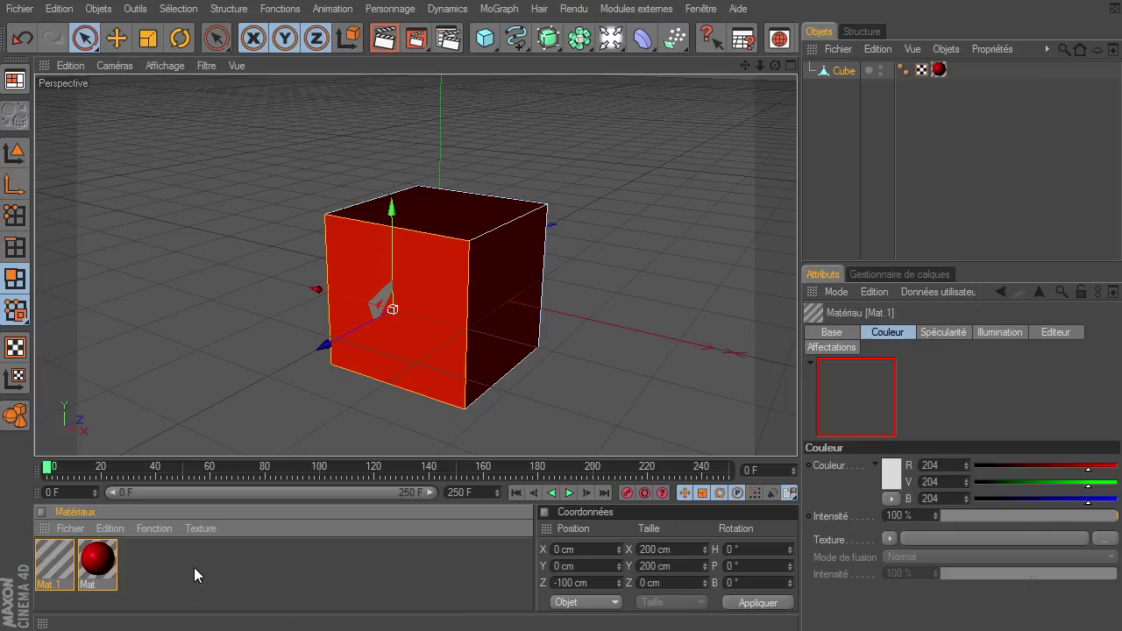
left_click_drag(54, 564, 448, 345)
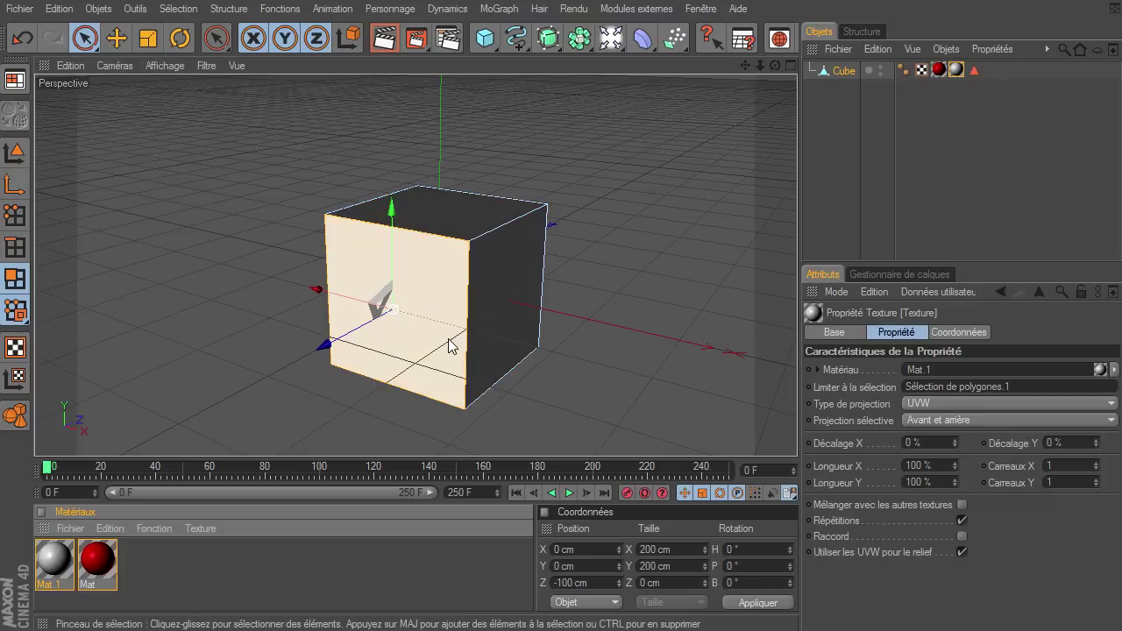
Inspect the texture and polygon selection tags created for the face assignment
left_click(283, 586)
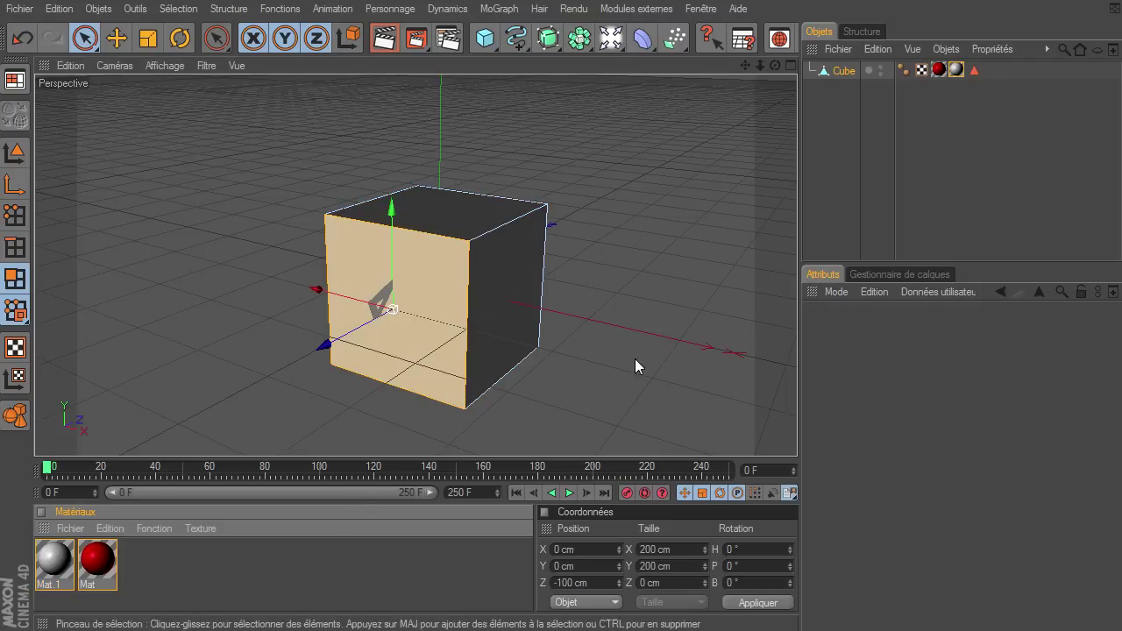
left_click(971, 70)
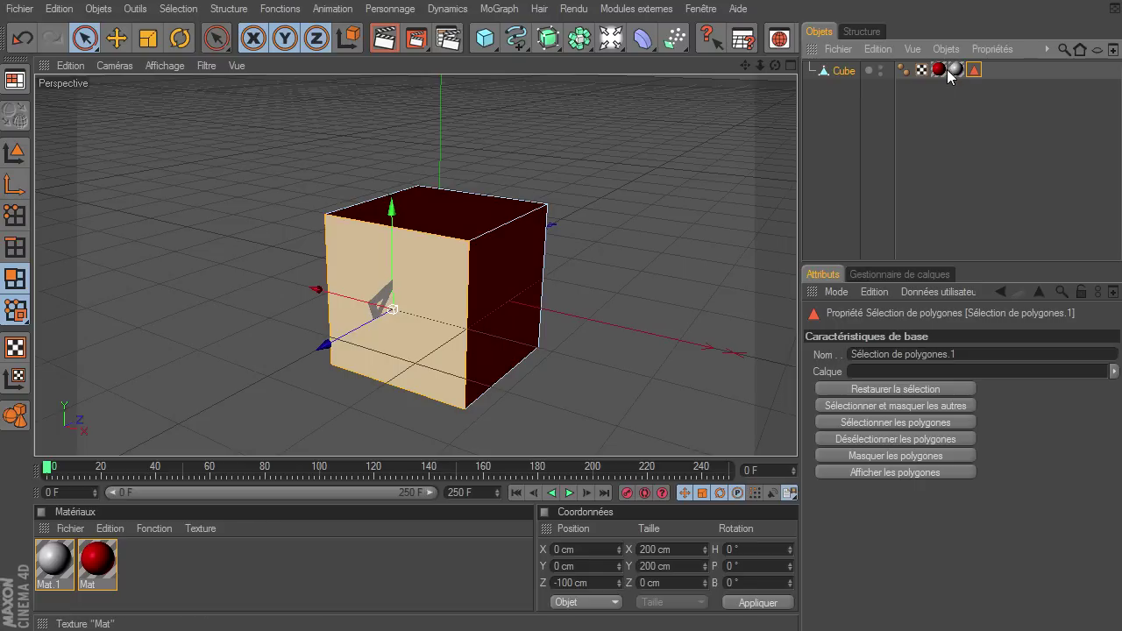
left_click(955, 71)
left_click(971, 71)
Colour Mat.1 blue (39, 48, 178) and orbit to view the blue face
double_click(51, 575)
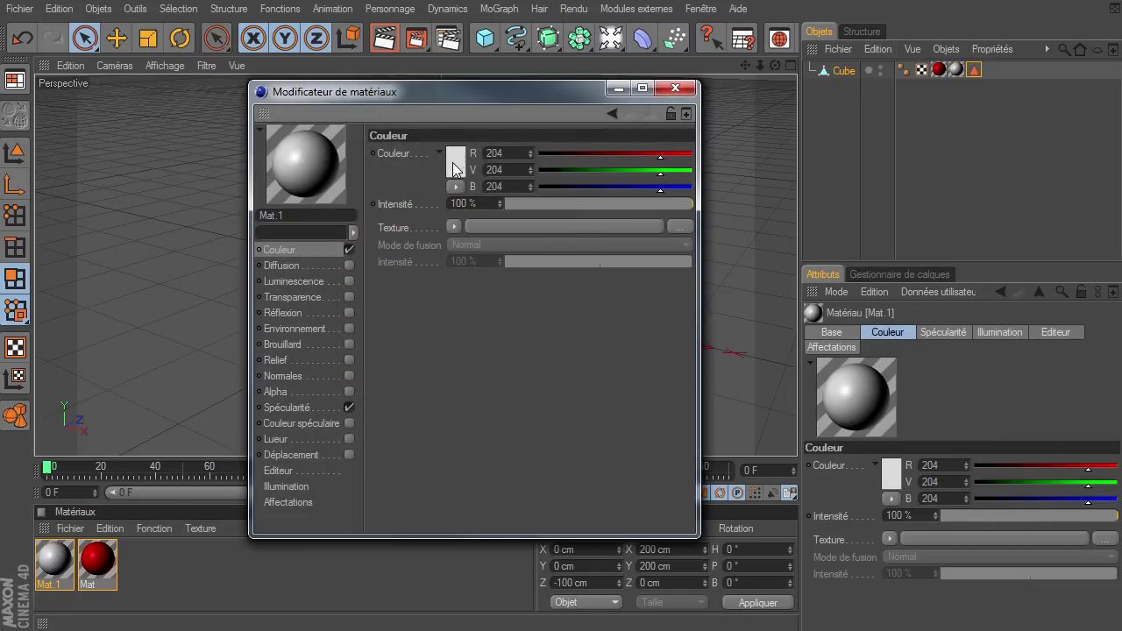
left_click(456, 167)
left_click_drag(496, 109, 515, 109)
left_click(443, 149)
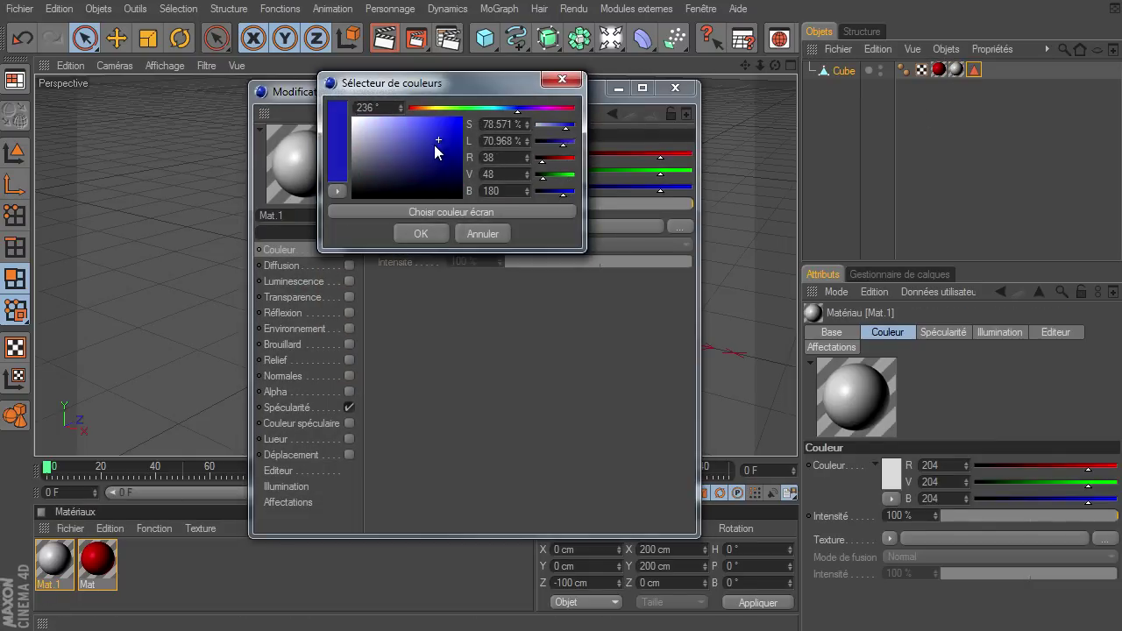
left_click(421, 234)
left_click(672, 91)
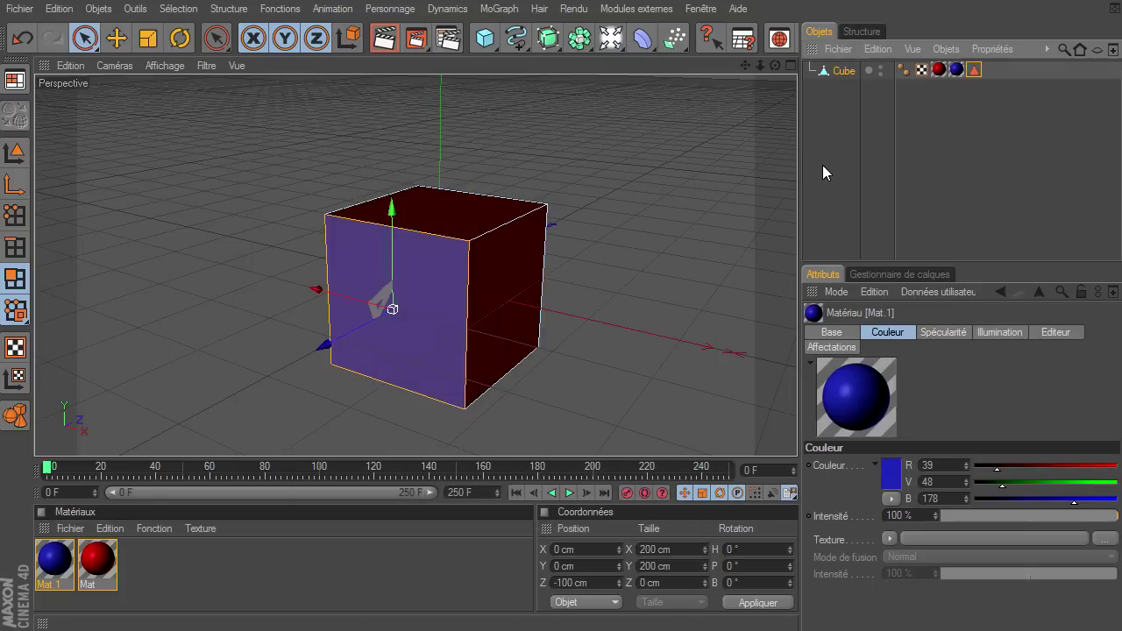
left_click(822, 165)
left_click_drag(774, 65, 806, 430)
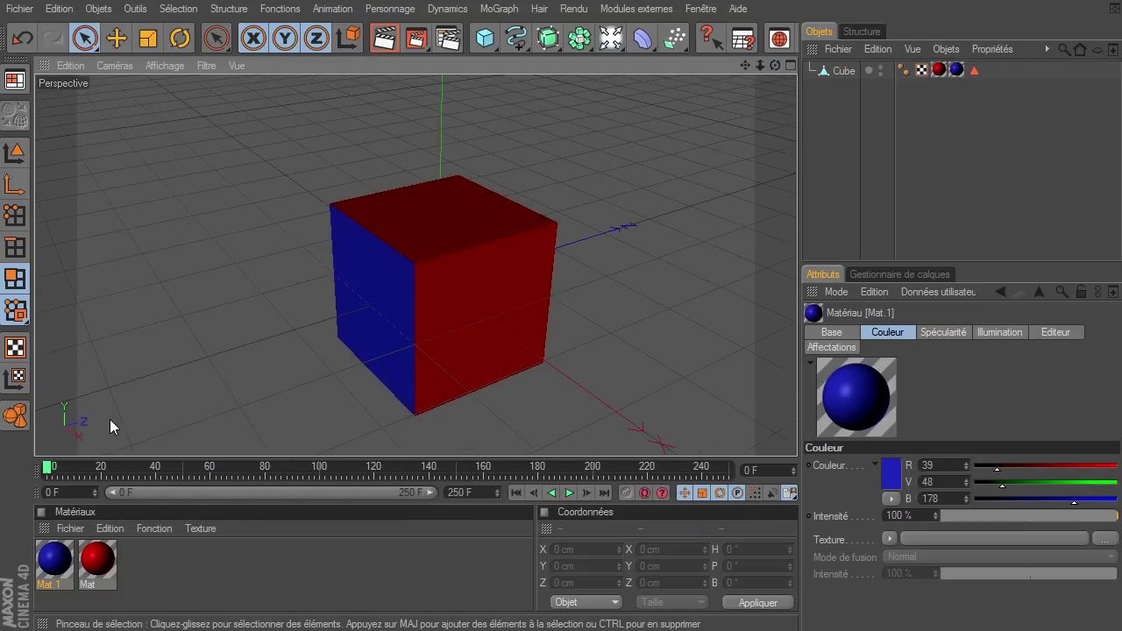
Delete the face texture tag, the polygon selection tag and the blue Mat.1 material
left_click(973, 70)
left_click(956, 70, "ctrl")
key("Delete")
left_click(55, 560)
key("Delete")
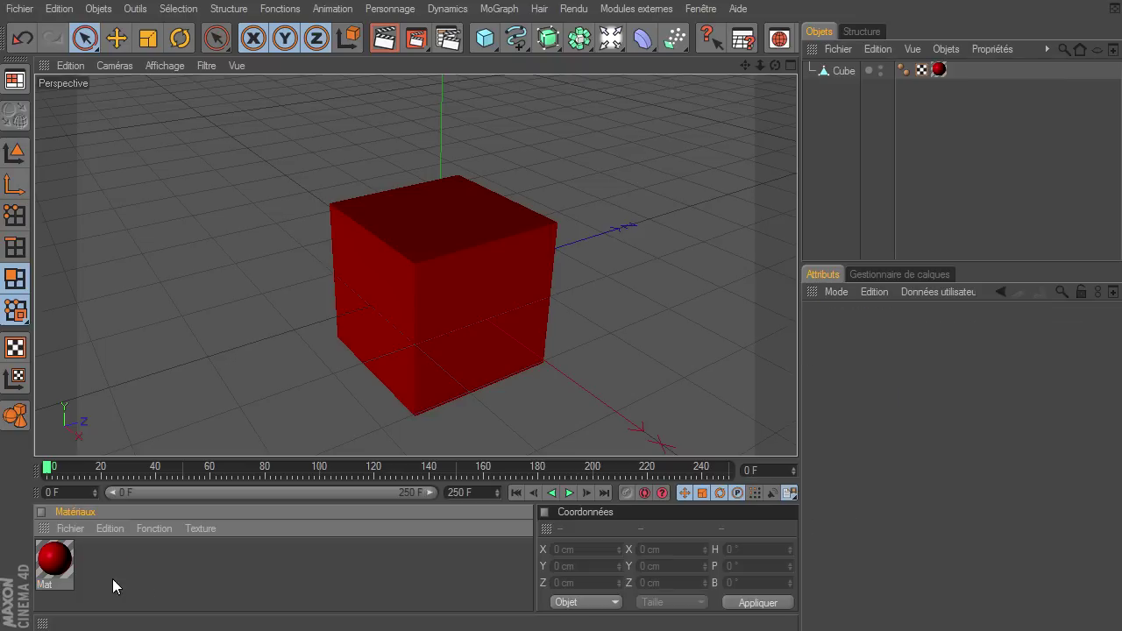
Create a new material Mat.1 and colour it yellow (235, 220, 46)
double_click(166, 569)
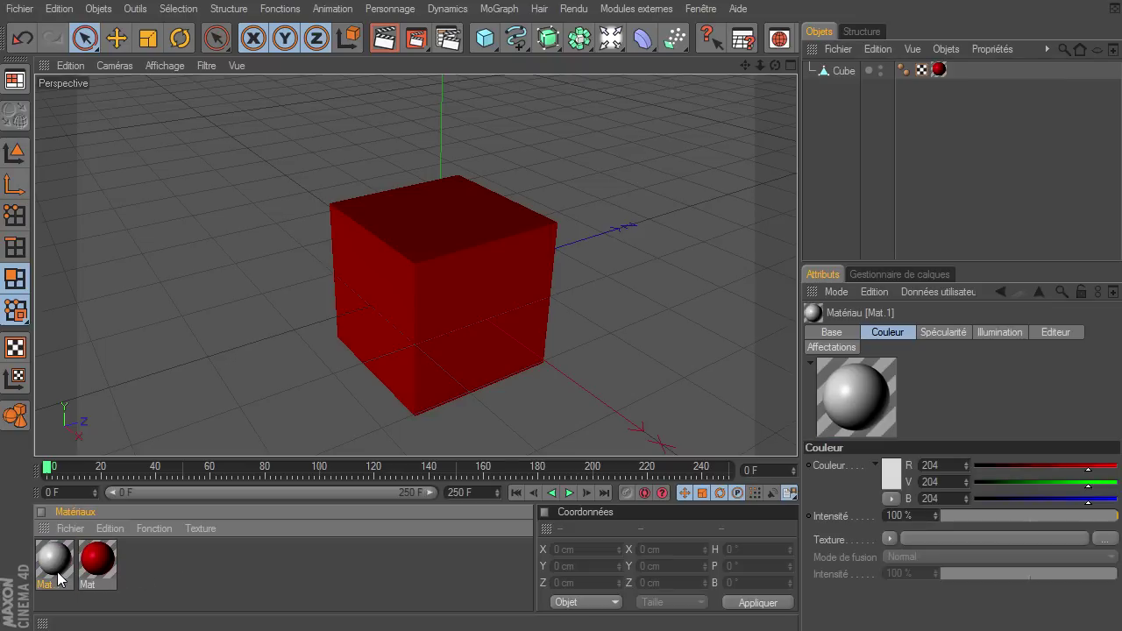
double_click(60, 574)
left_click(456, 163)
left_click(422, 116)
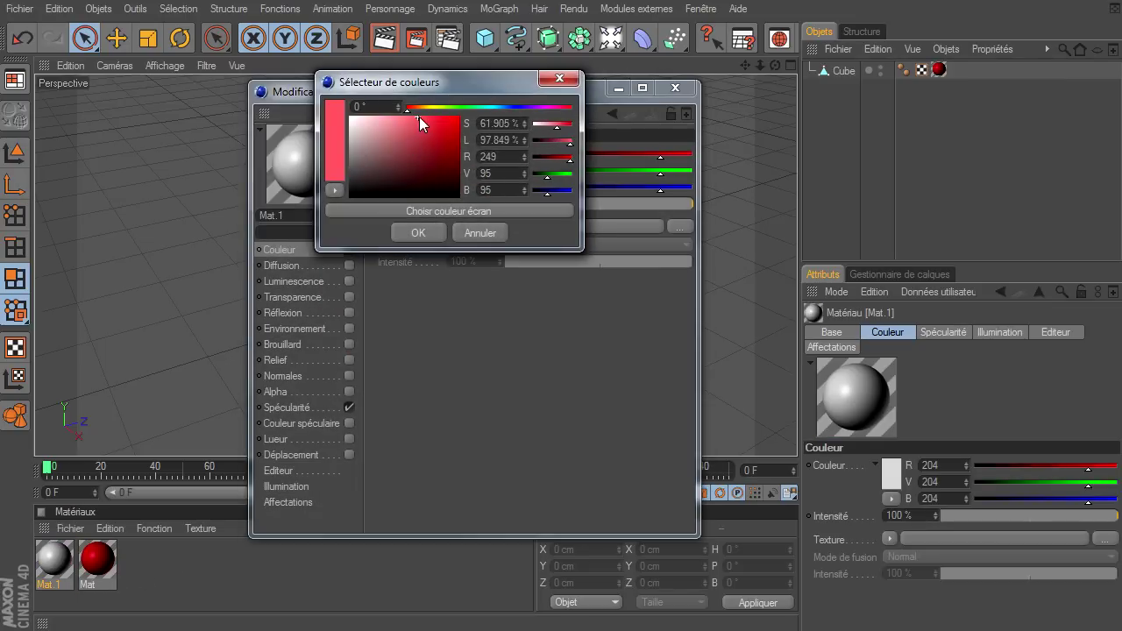
left_click_drag(423, 102, 438, 122)
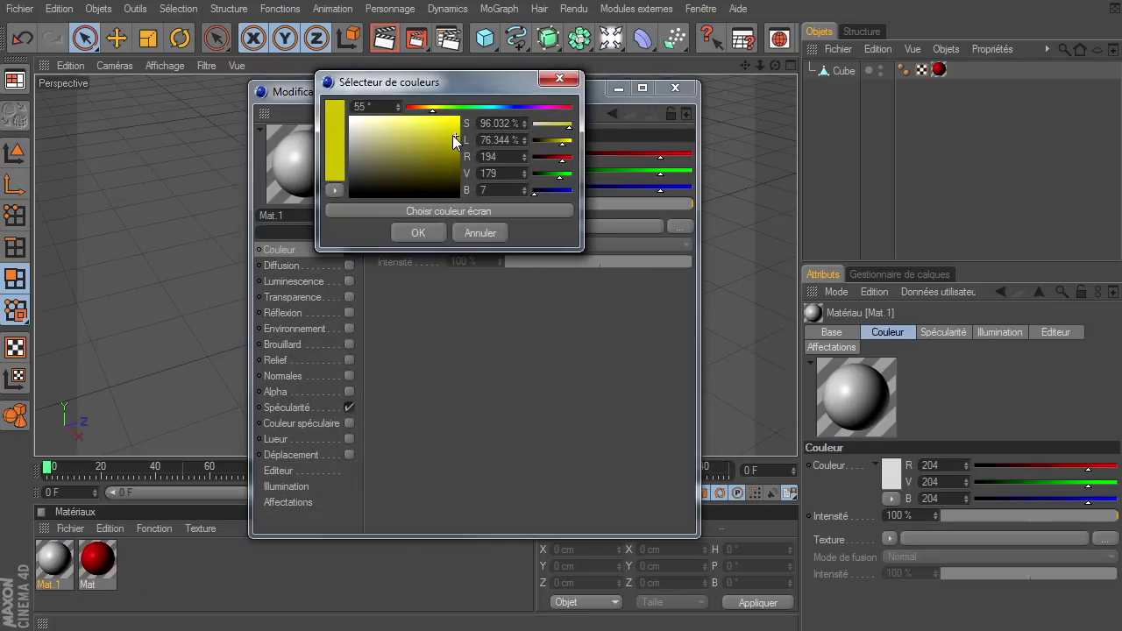
left_click(418, 232)
left_click(677, 88)
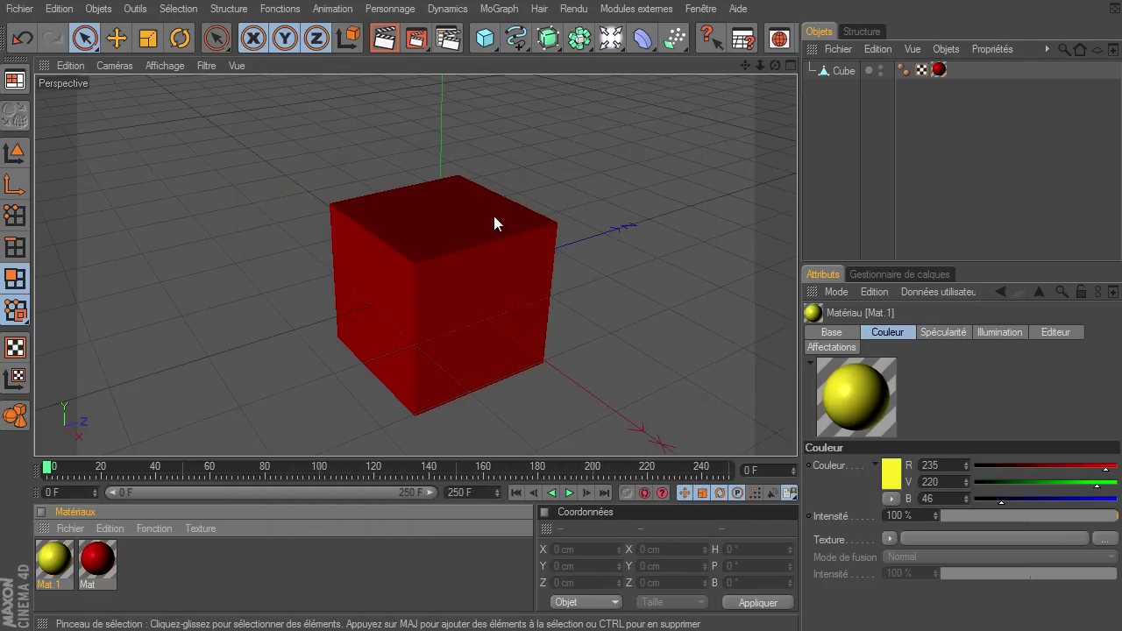
left_click(828, 70)
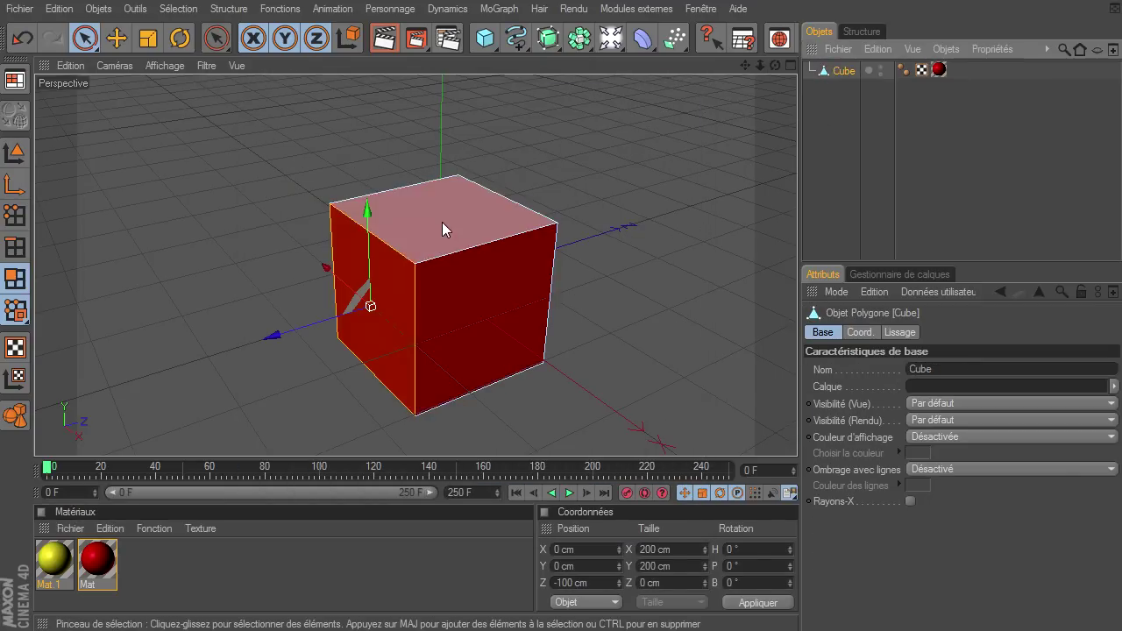
Store the current face selection and name it 'jaune'
left_click(178, 9)
left_click(269, 427)
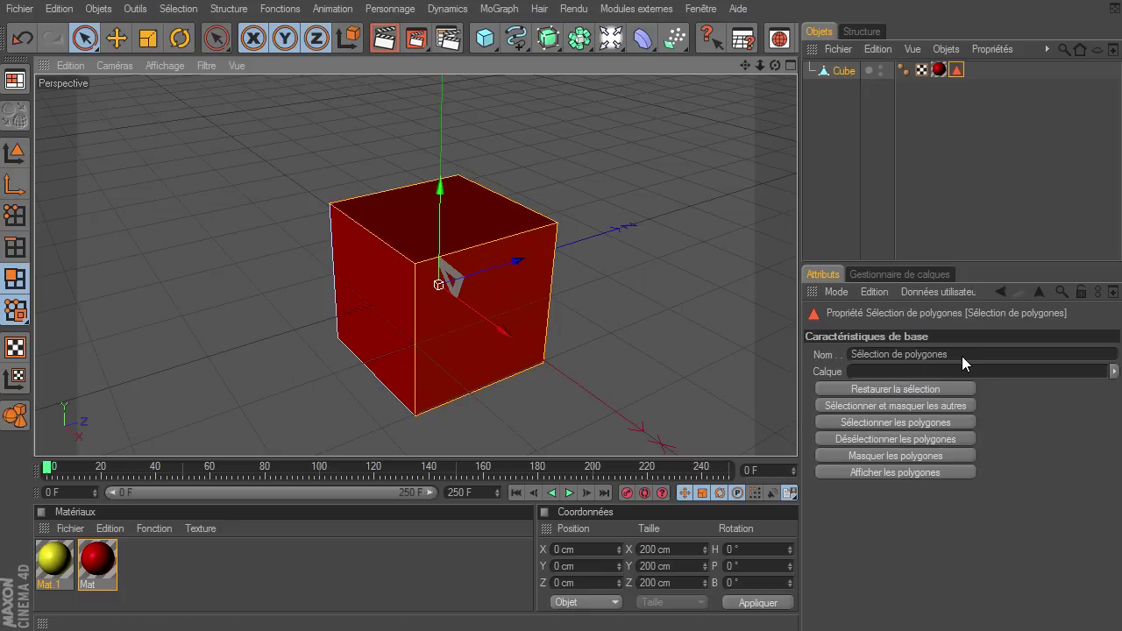
left_click(891, 356)
type("jaune")
key("Return")
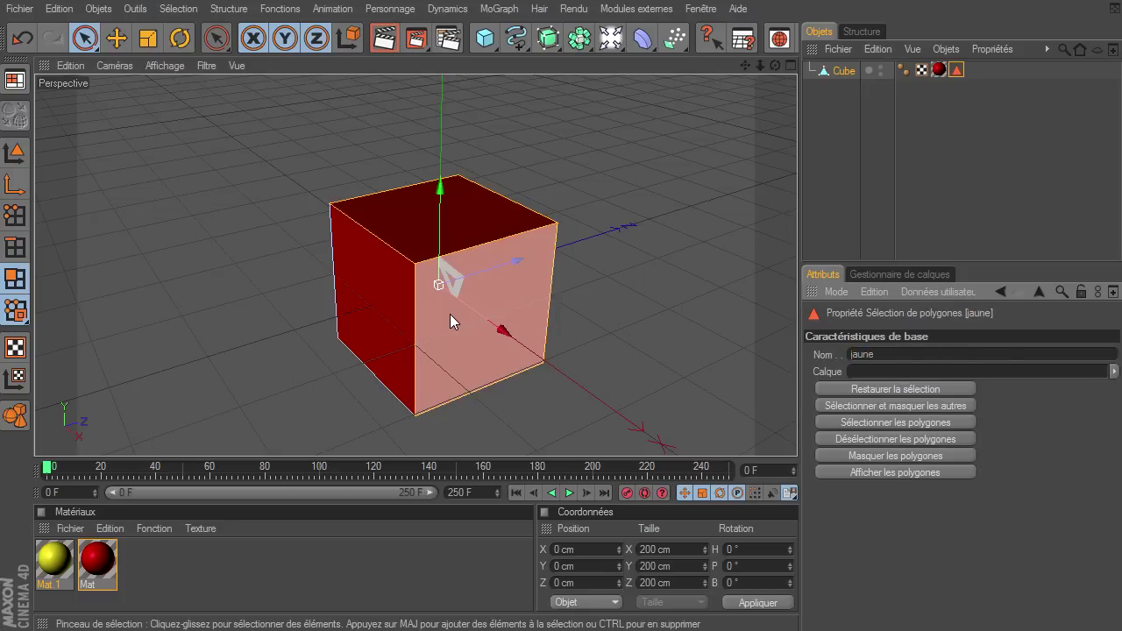
Apply yellow Mat.1 to the cube limited to the 'jaune' selection, check it, then reselect the cube
left_click(274, 561)
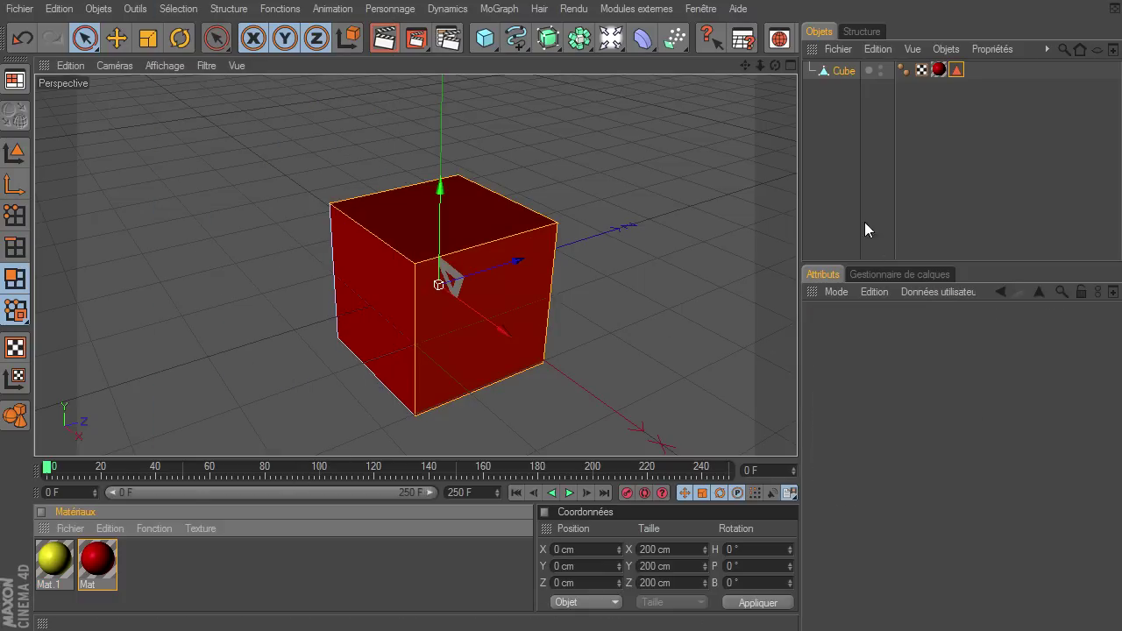
left_click(858, 131)
left_click(846, 71)
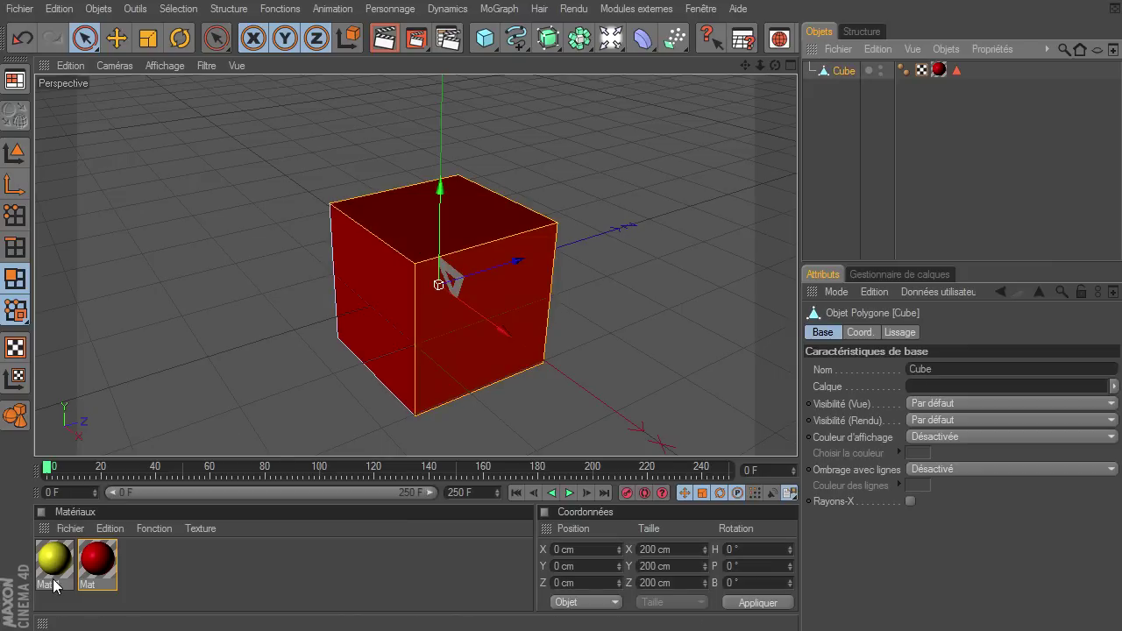
left_click_drag(716, 81, 843, 72)
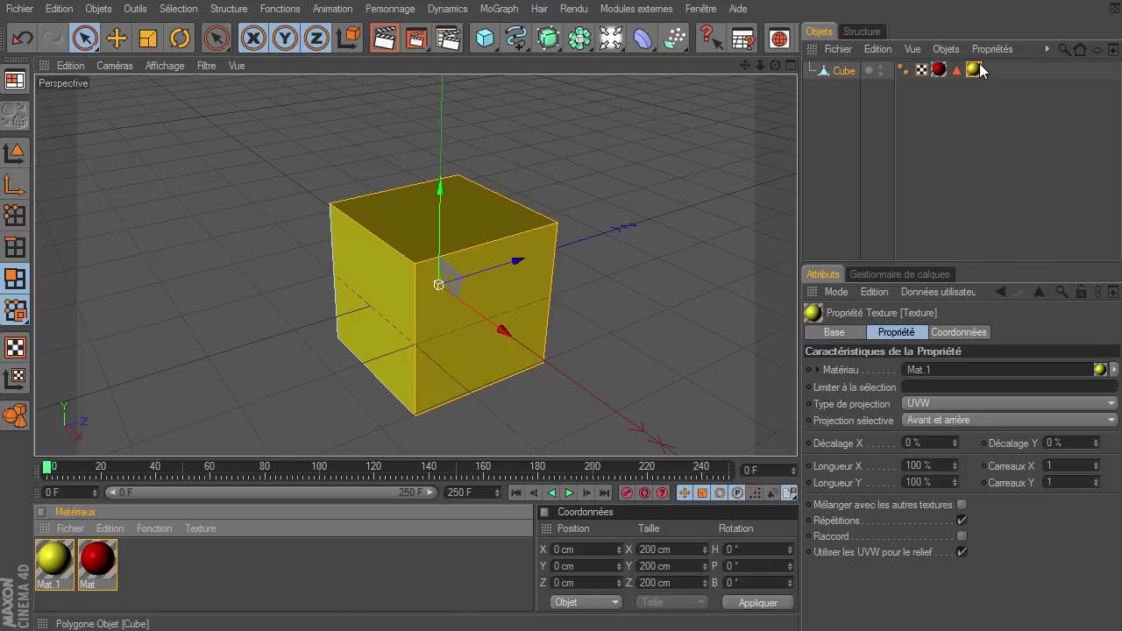
left_click(925, 386)
type("jaune")
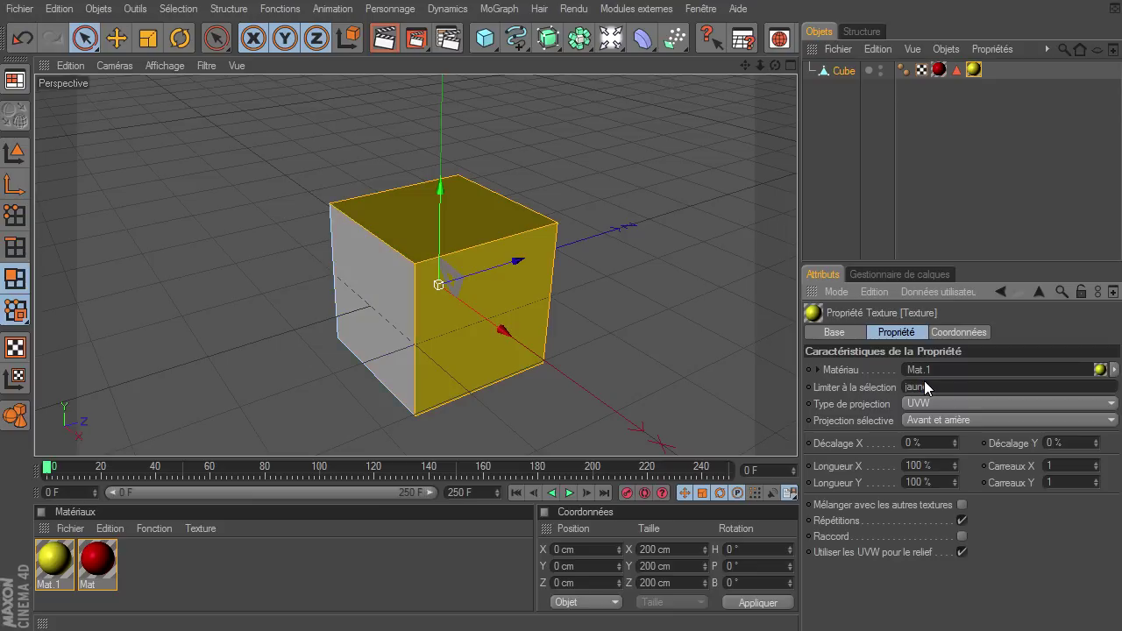
left_click(830, 213)
left_click_drag(773, 67, 797, 434)
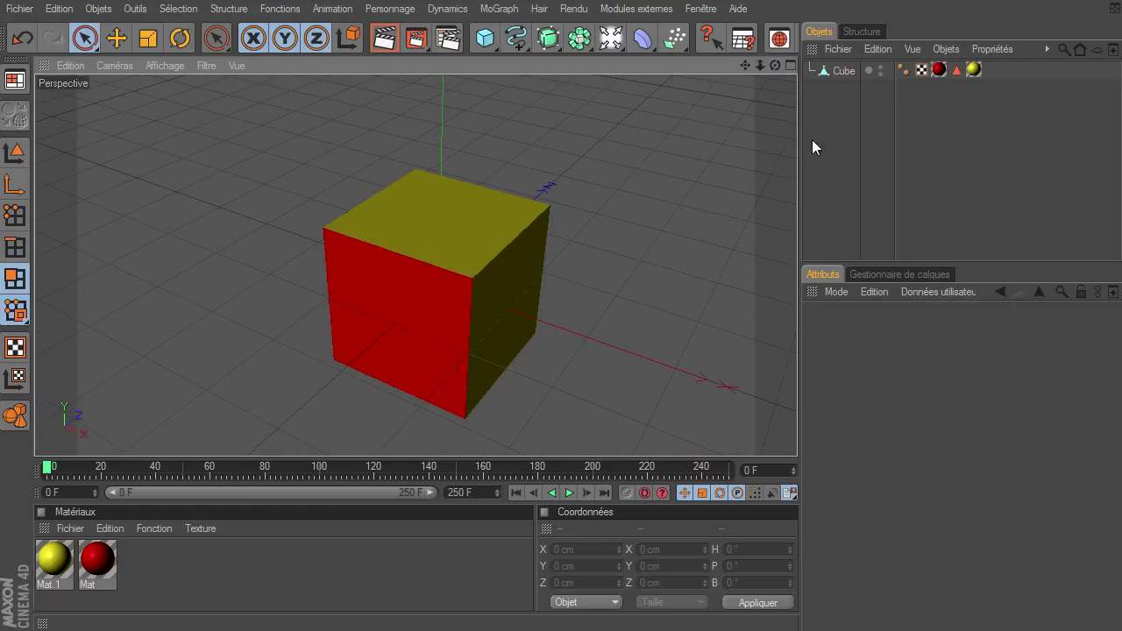
left_click(844, 71)
Delete the cube and both materials from the scene
key("Delete")
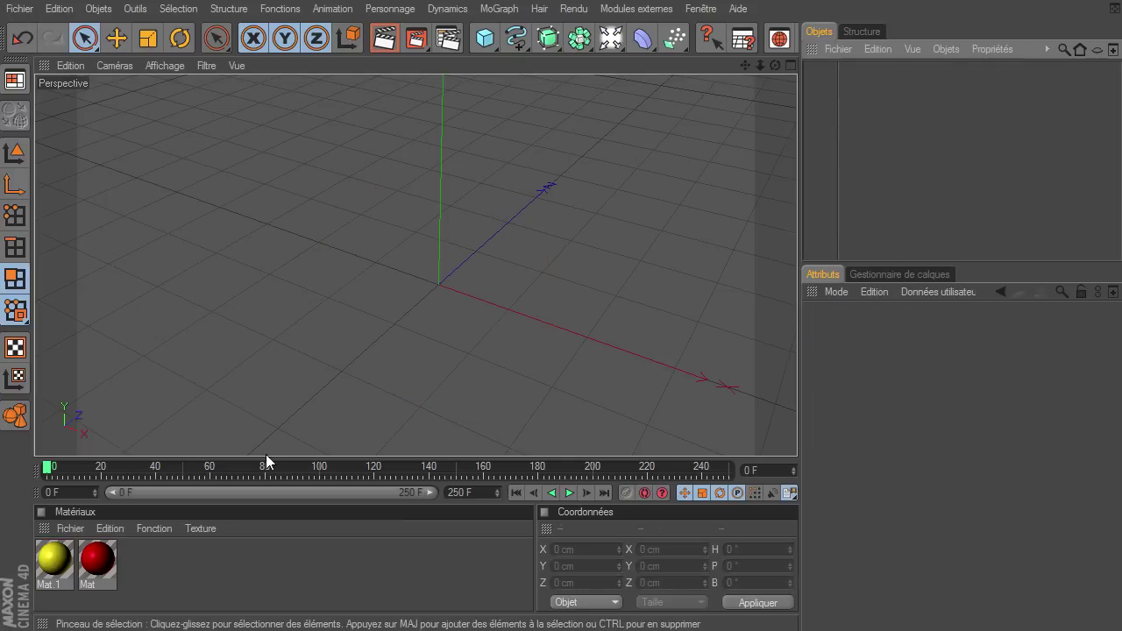
left_click(99, 580)
key("ctrl+a")
key("Delete")
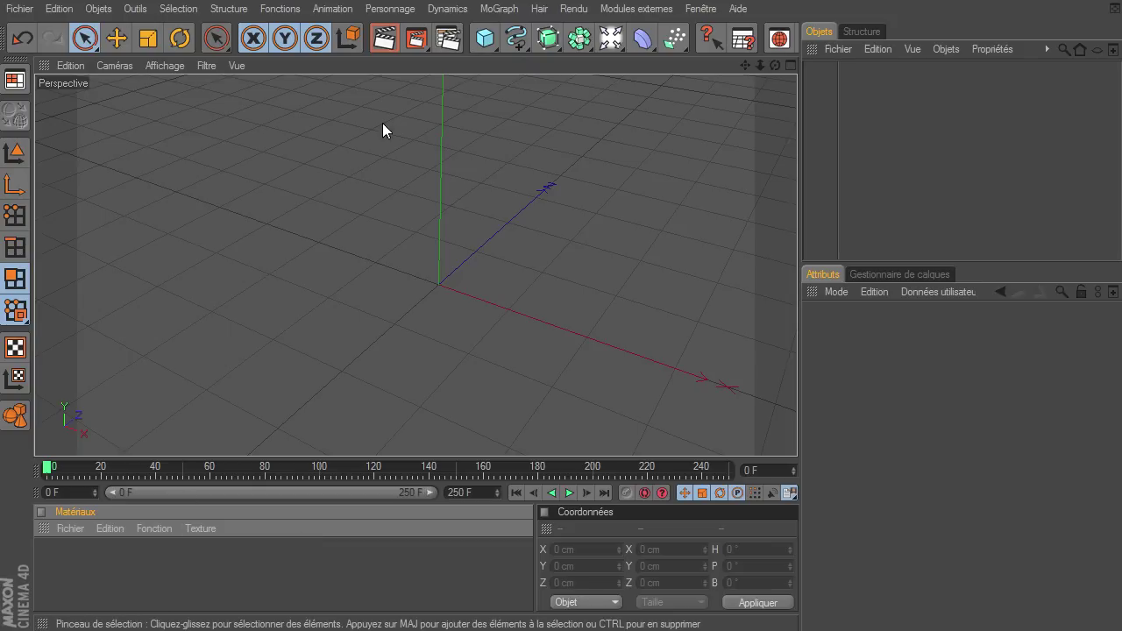
Add a new cube and make it an editable polygon object
left_click_drag(485, 37, 514, 47)
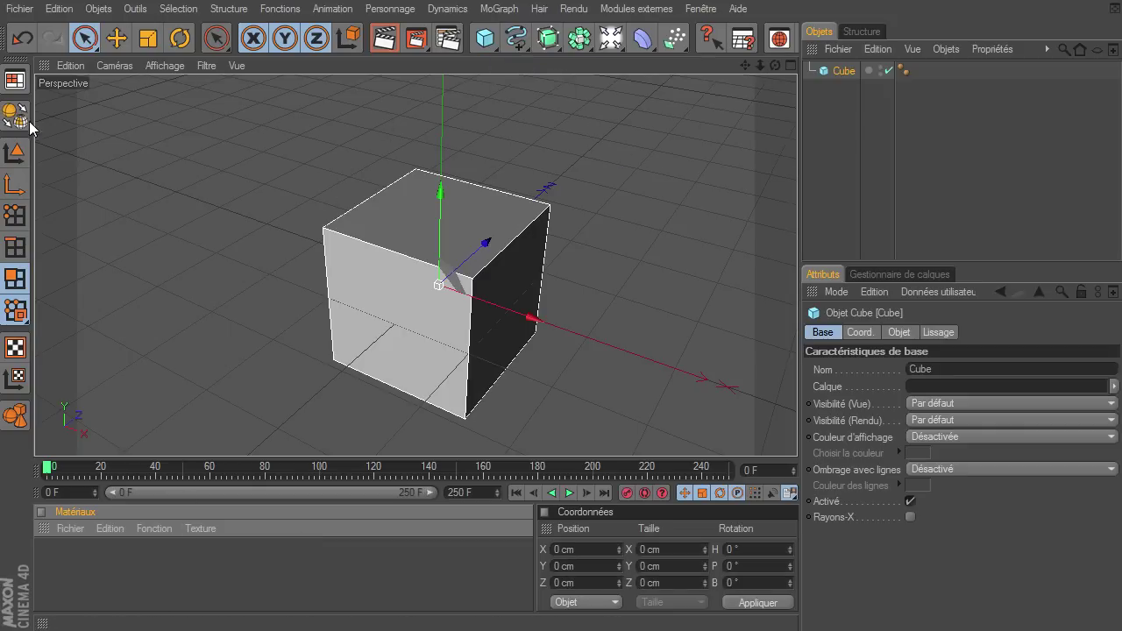
left_click(15, 114)
mouse_move(775, 65)
left_mouse_down()
mouse_move(796, 434)
mouse_move(764, 94)
left_mouse_up()
Create a grey material Mat, apply it to the cube and turn off its specularity
double_click(100, 593)
left_click_drag(54, 563, 834, 72)
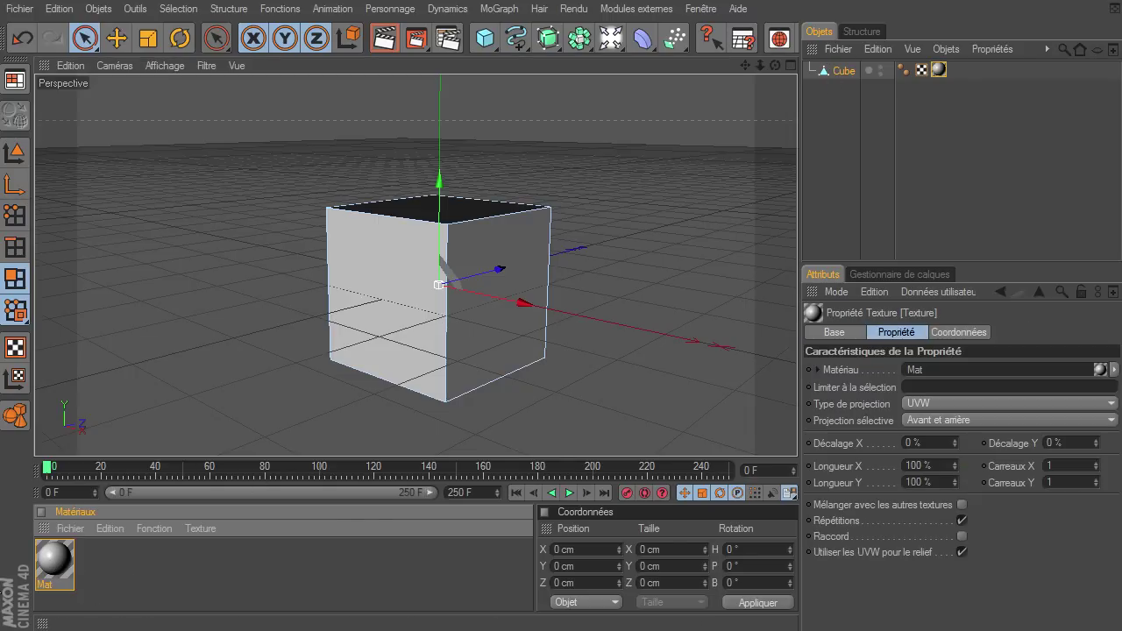
double_click(55, 563)
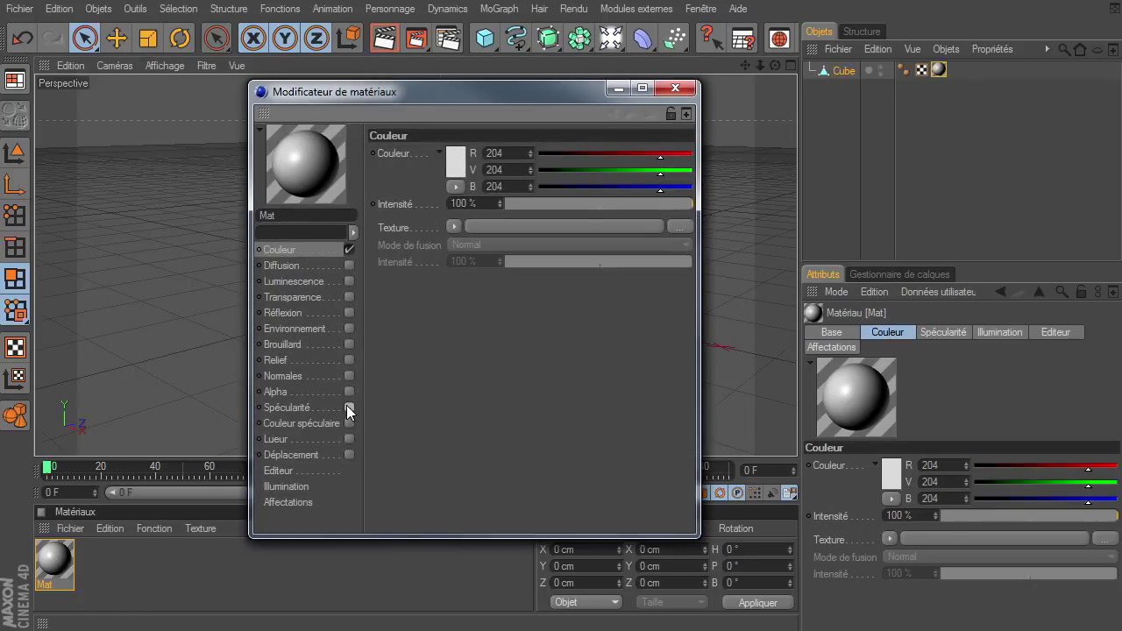
left_click(348, 408)
left_click(683, 91)
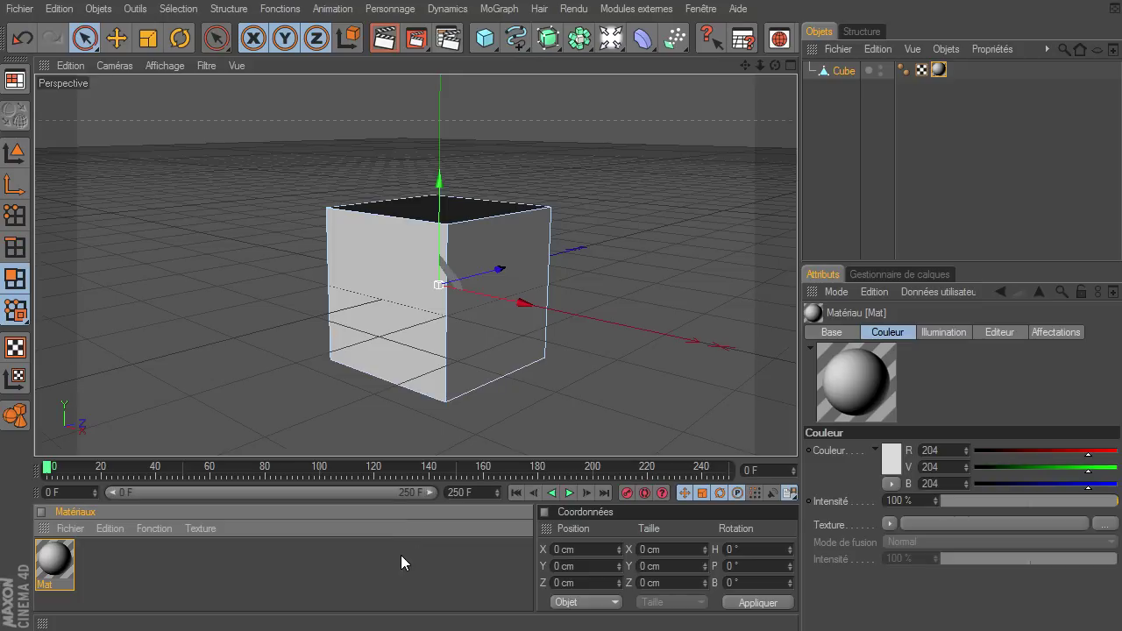
left_click(402, 562)
mouse_move(775, 66)
left_mouse_down()
mouse_move(797, 441)
mouse_move(778, 84)
left_mouse_up()
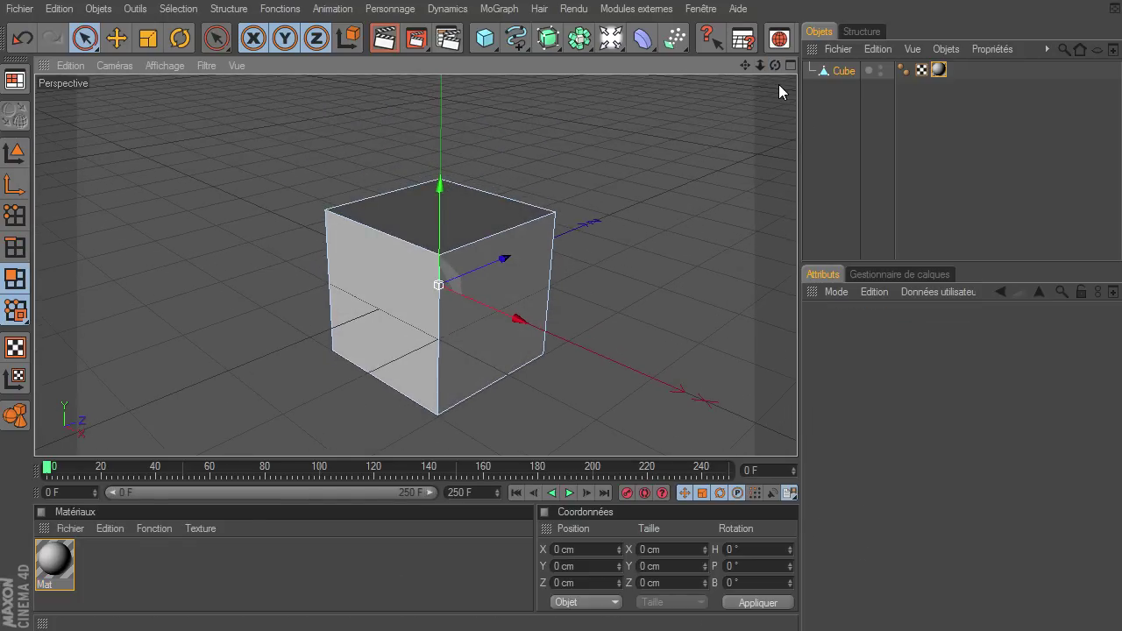
left_click(820, 143)
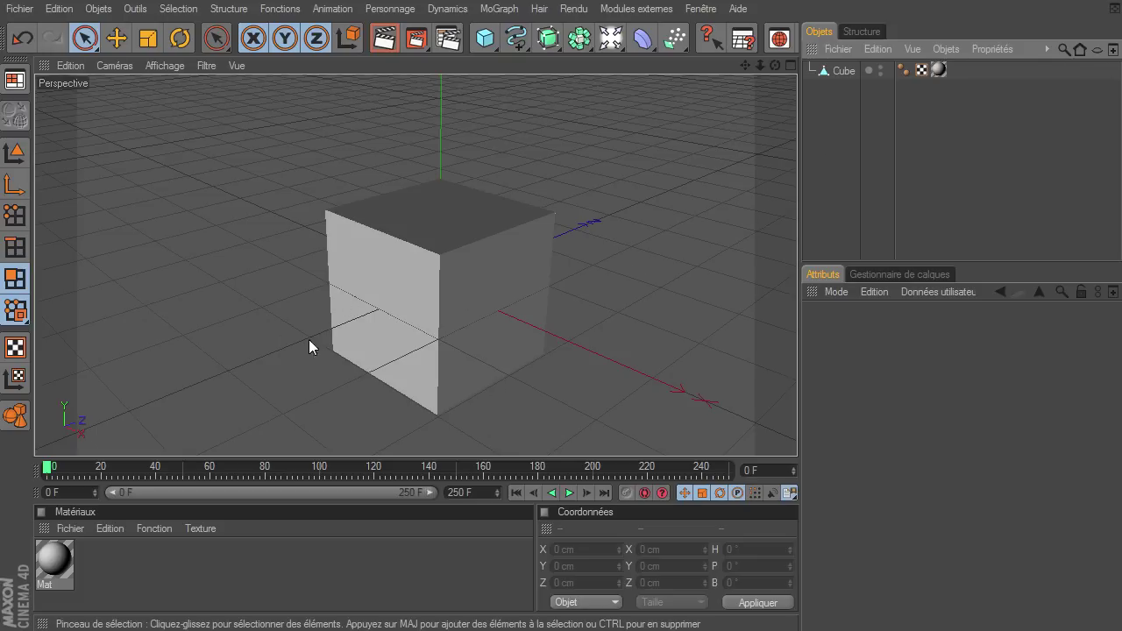
left_click_drag(773, 61, 796, 434)
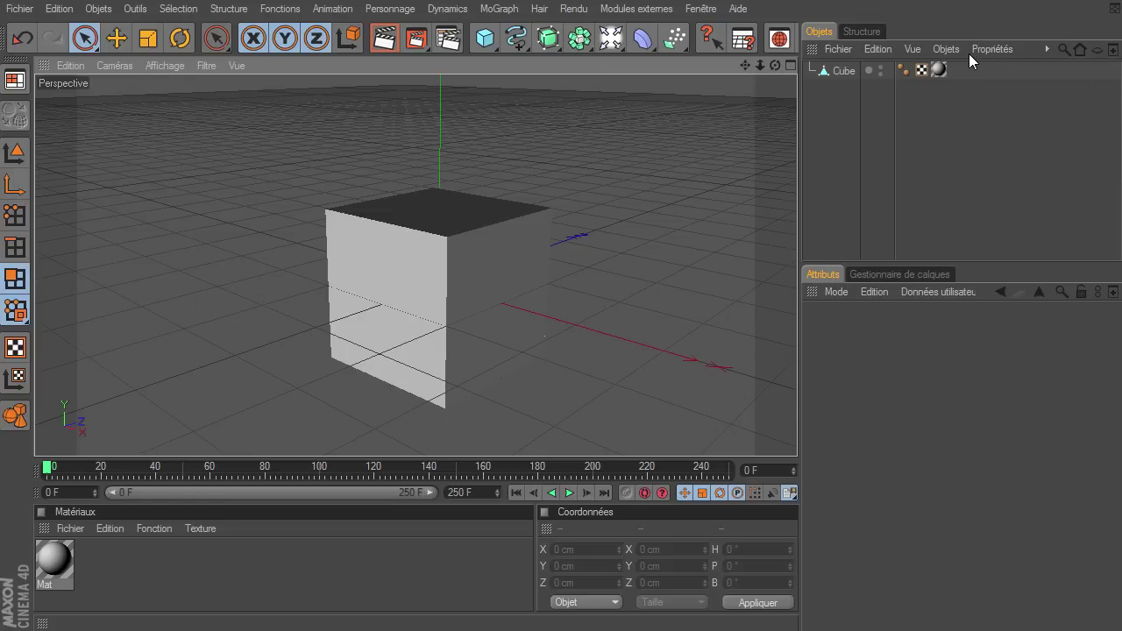
left_click(17, 80)
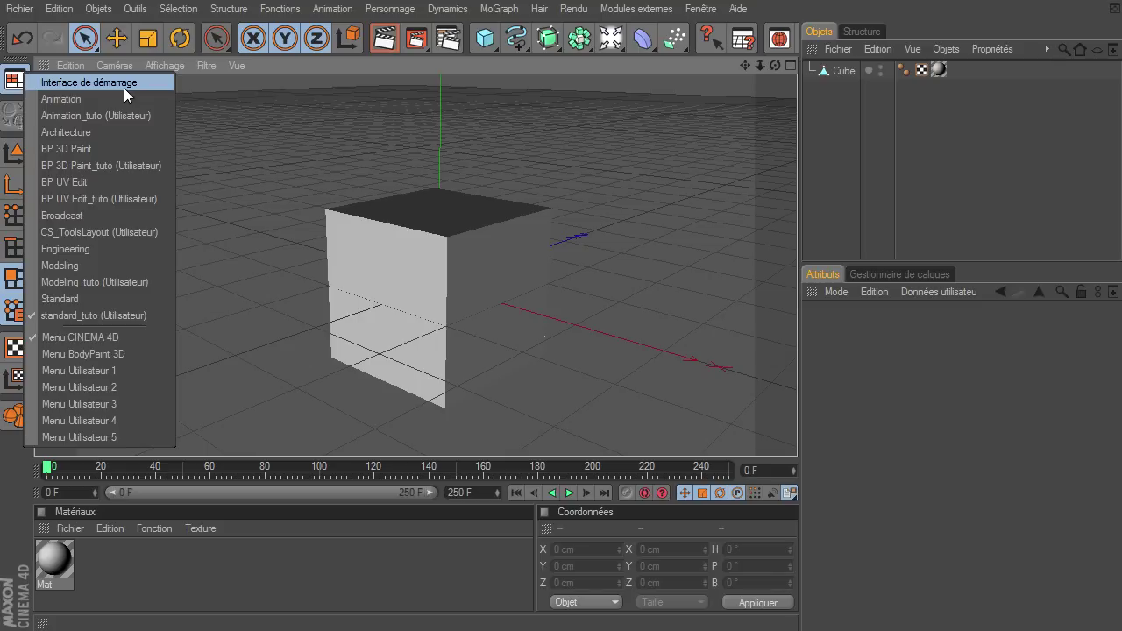
left_click(76, 117)
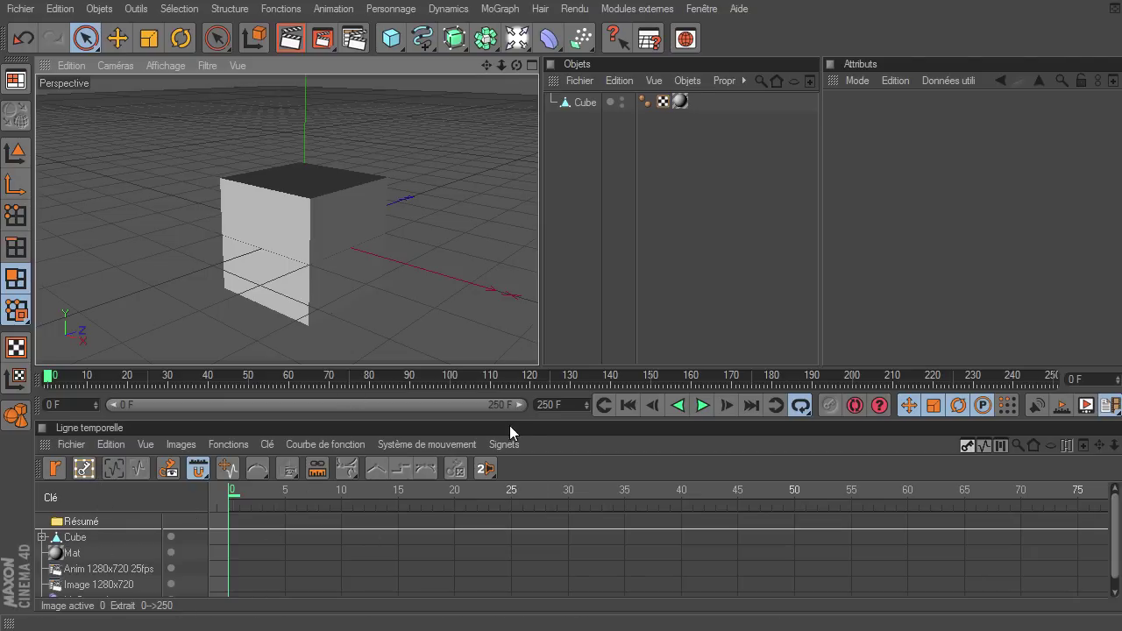
left_click(15, 80)
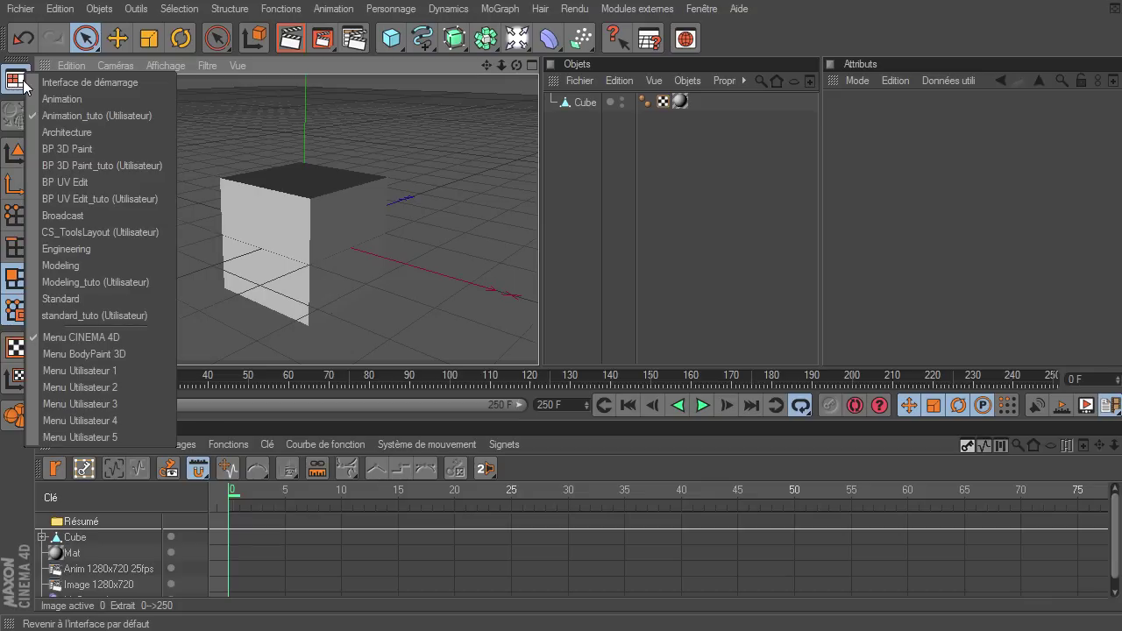
left_click(70, 281)
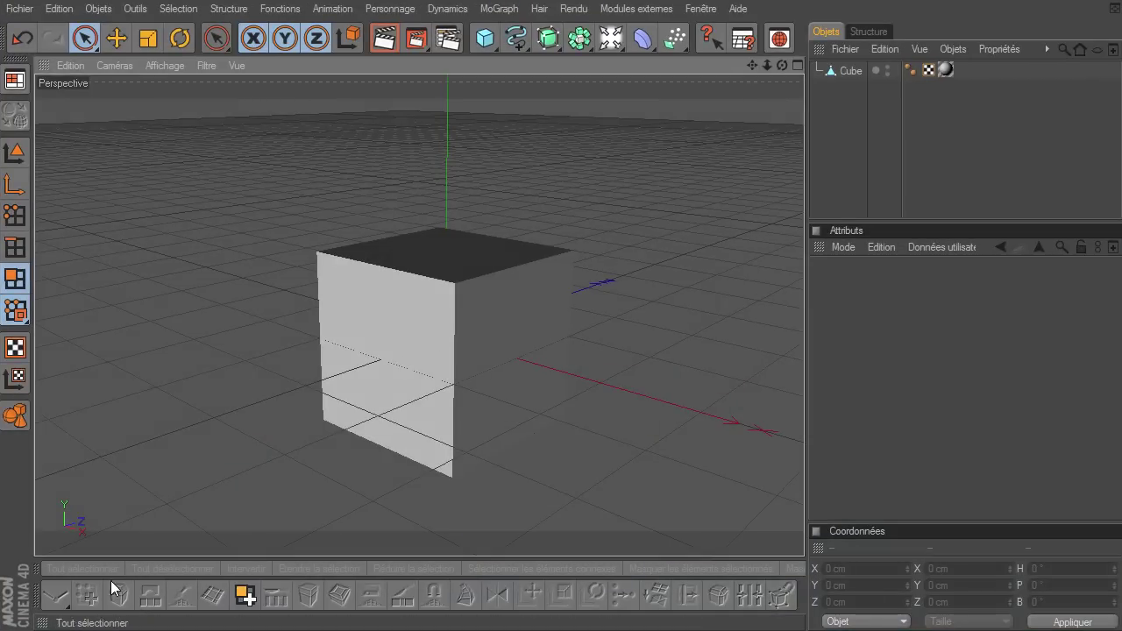
left_click(854, 76)
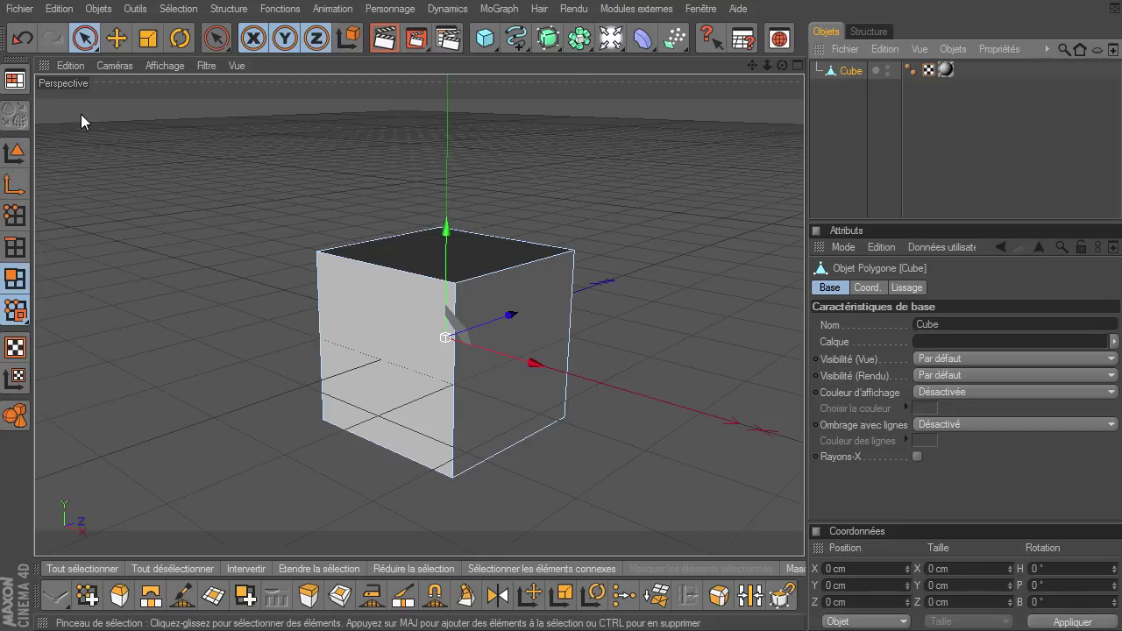
left_click(14, 80)
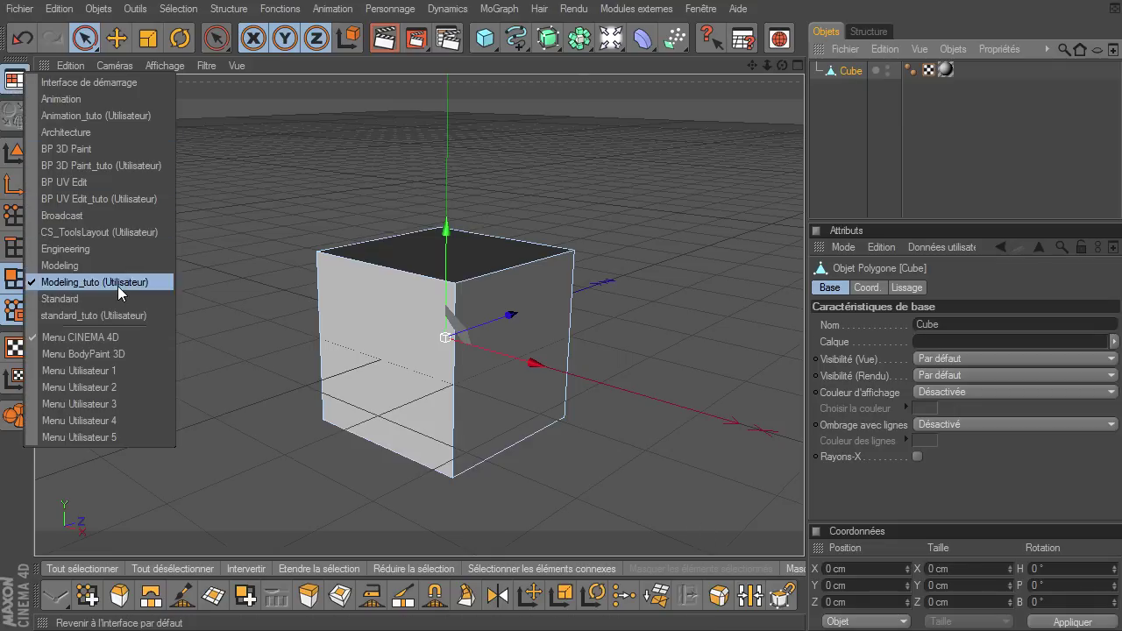
left_click(97, 315)
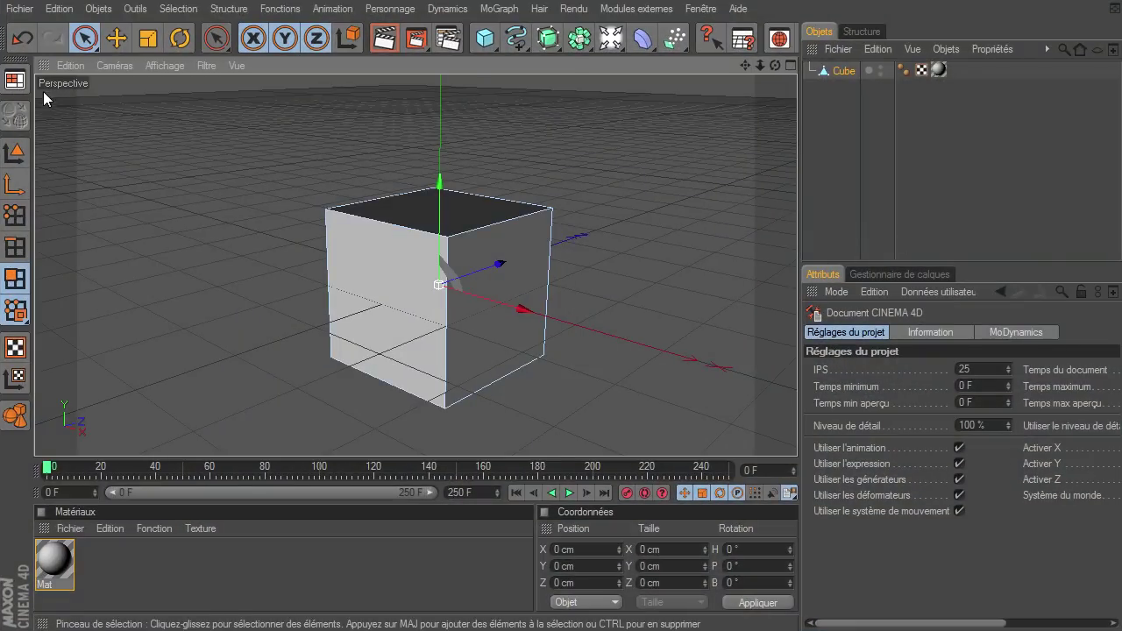
Open the layout list from the switcher at the top of the left toolbar
left_click(14, 80)
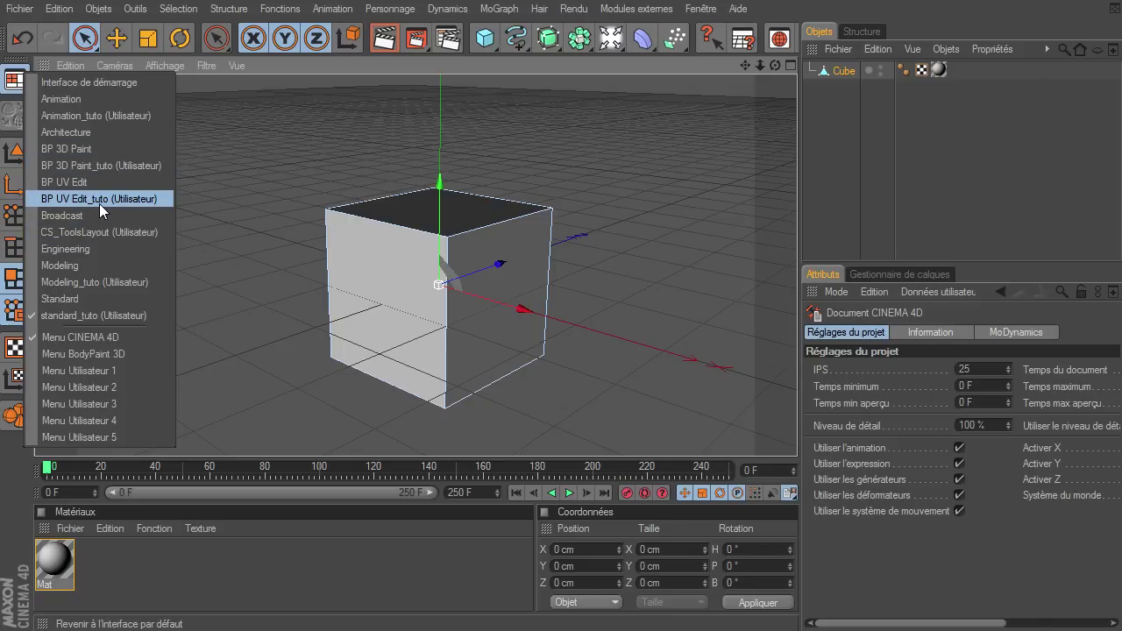
Switch to the BP UV Edit_tuto layout and browse the brush, clone, eraser, fill and blur tools
left_click(79, 200)
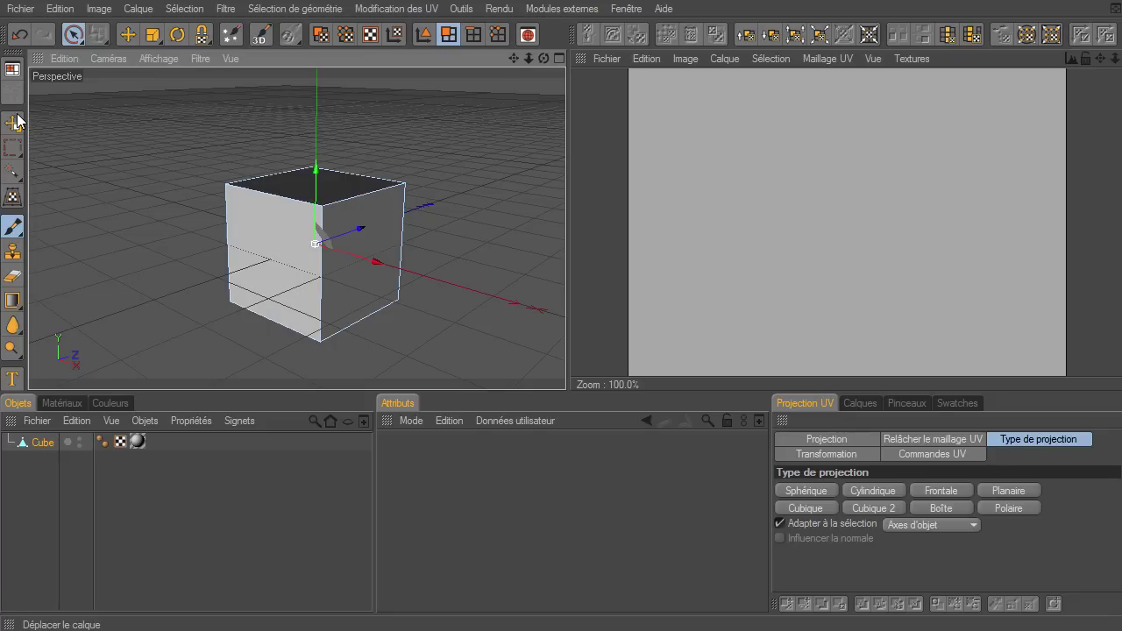
left_click(16, 226)
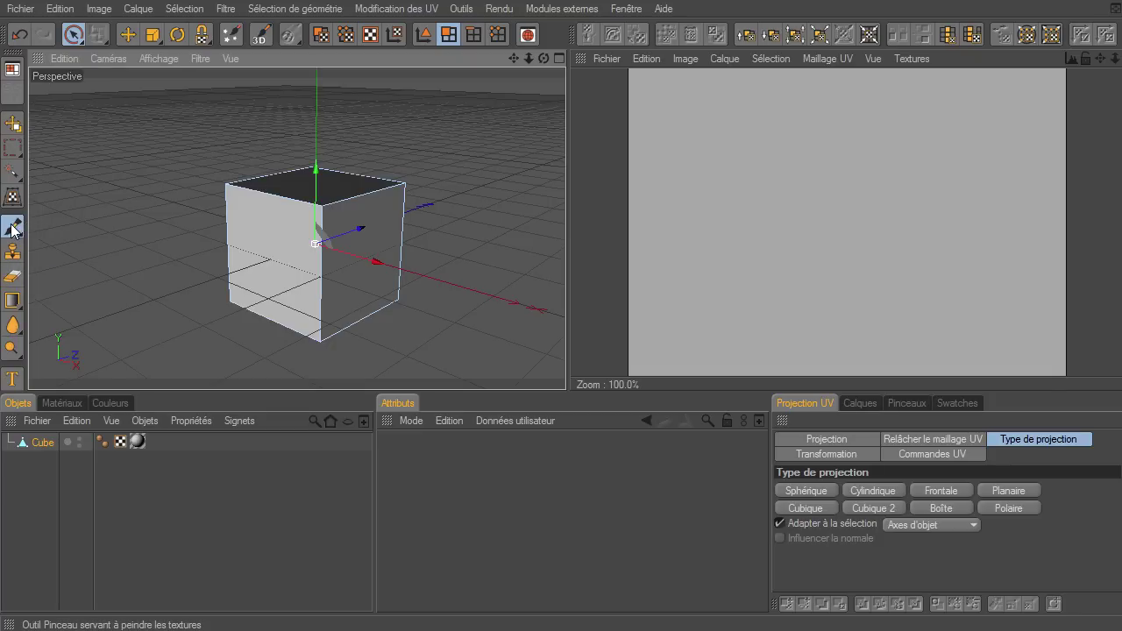
left_click(12, 255)
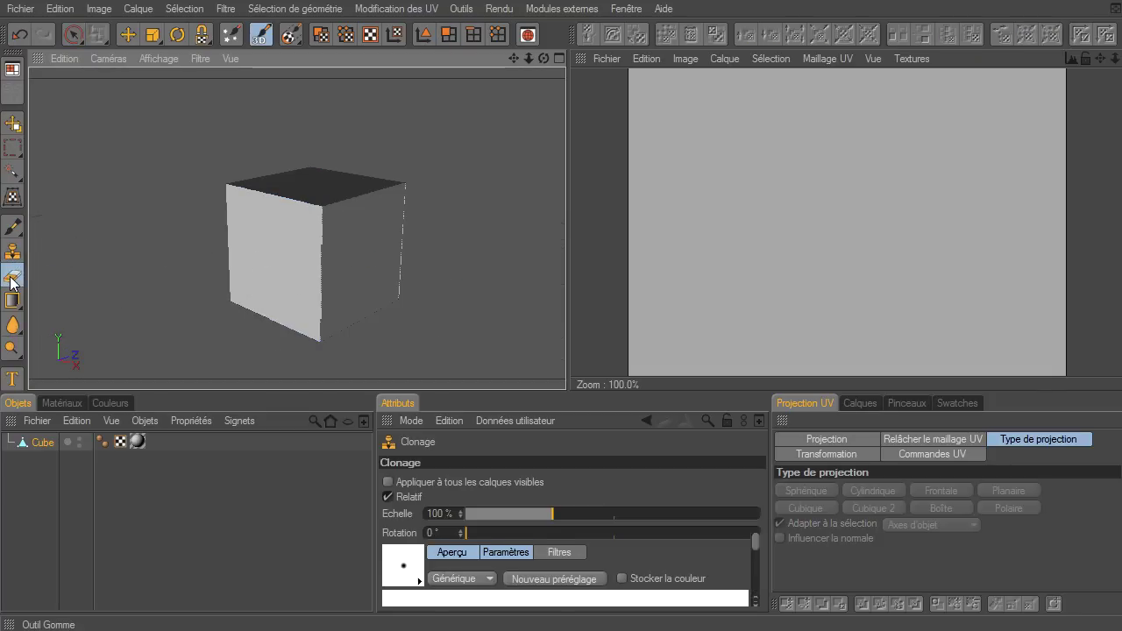
left_click(12, 277)
left_click(12, 301)
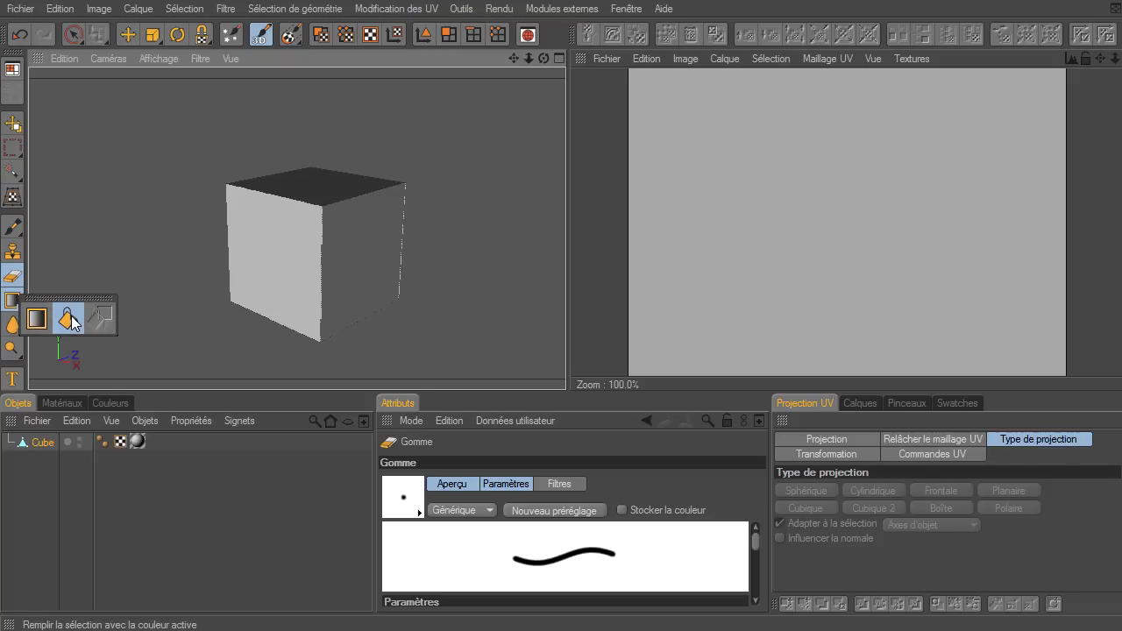
left_click(14, 326)
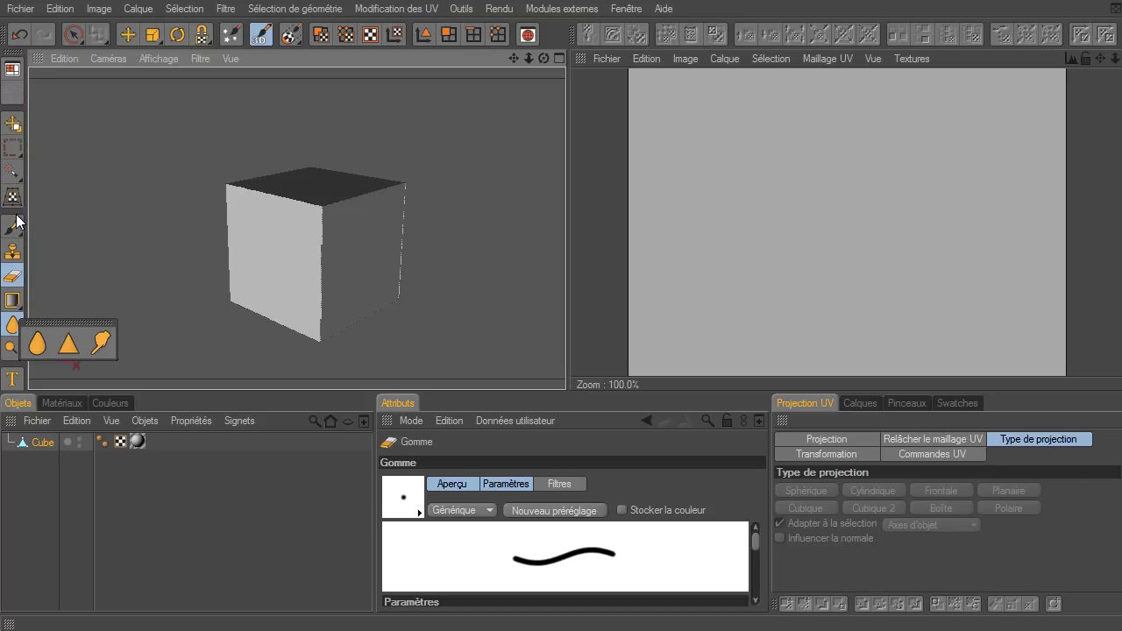
left_click(26, 372)
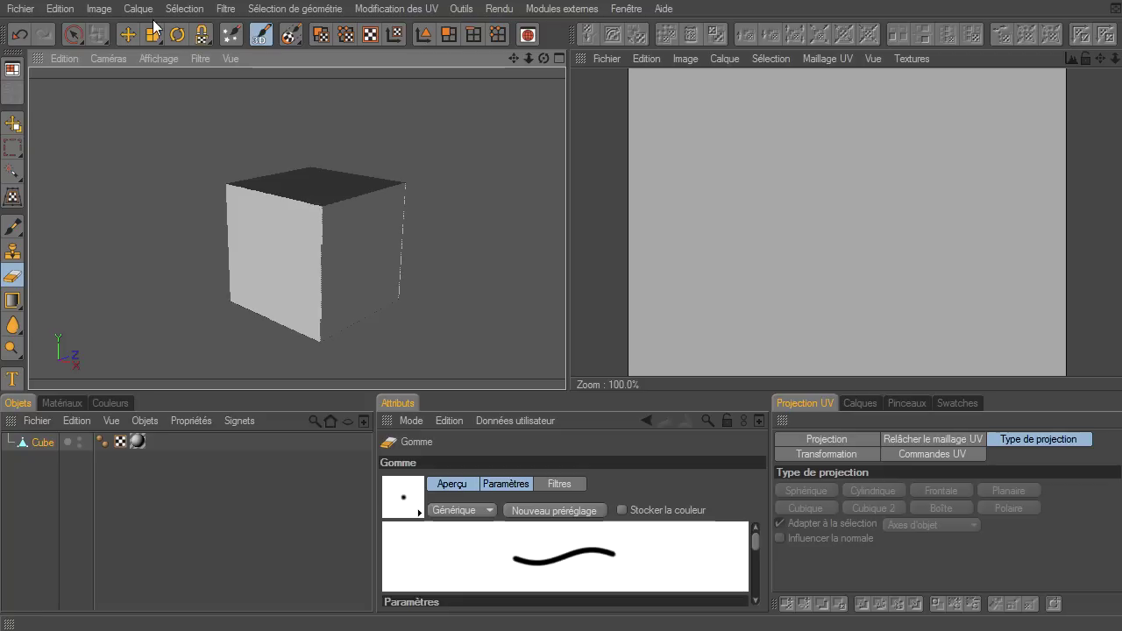
left_click(74, 32)
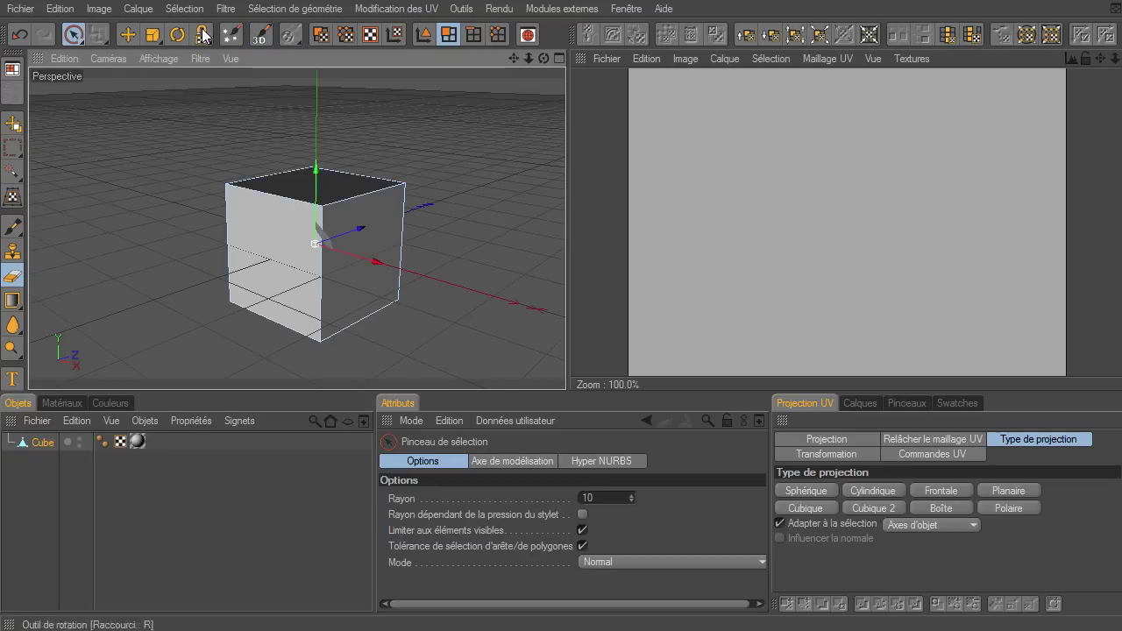
Try the scale, rotate and UV editing modes, then return to model mode and select Cube
left_click(153, 34)
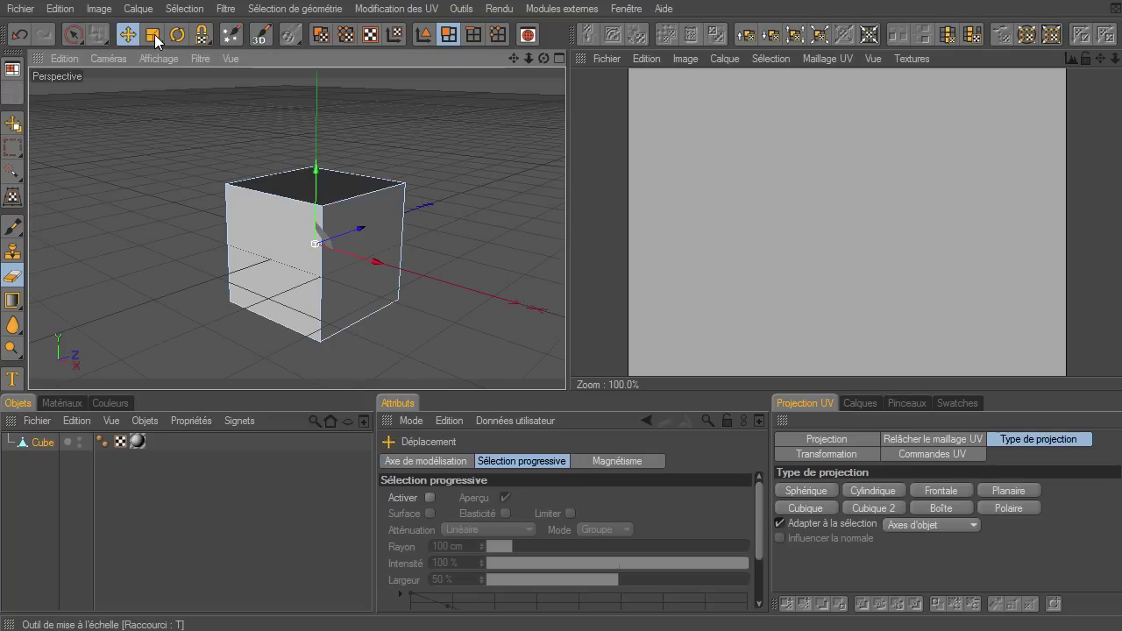
left_click(177, 36)
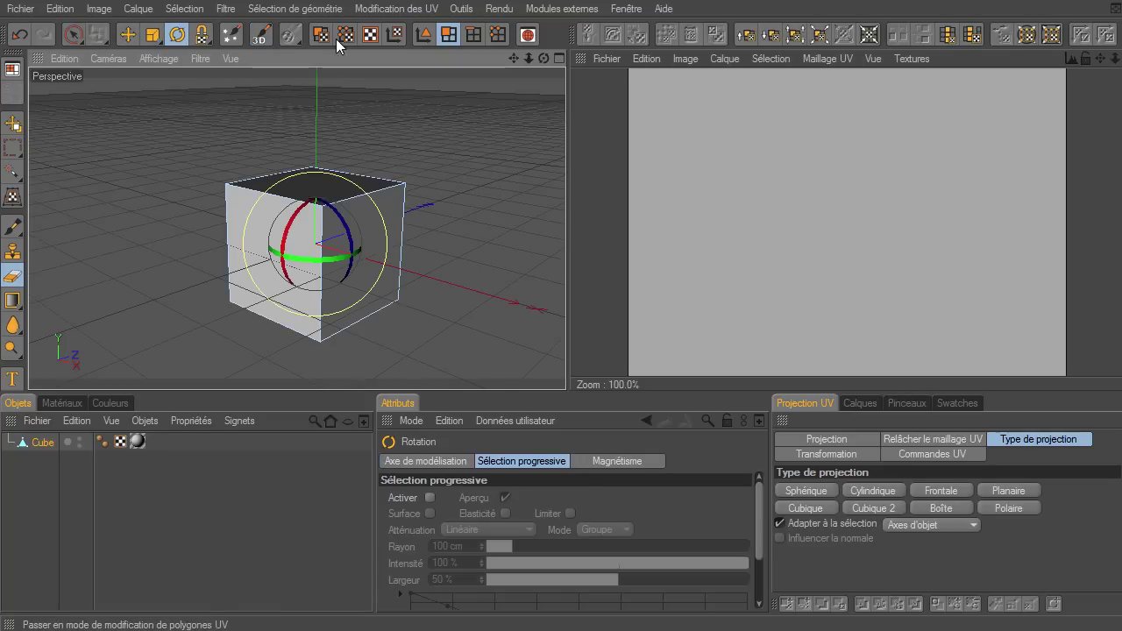
left_click(423, 35)
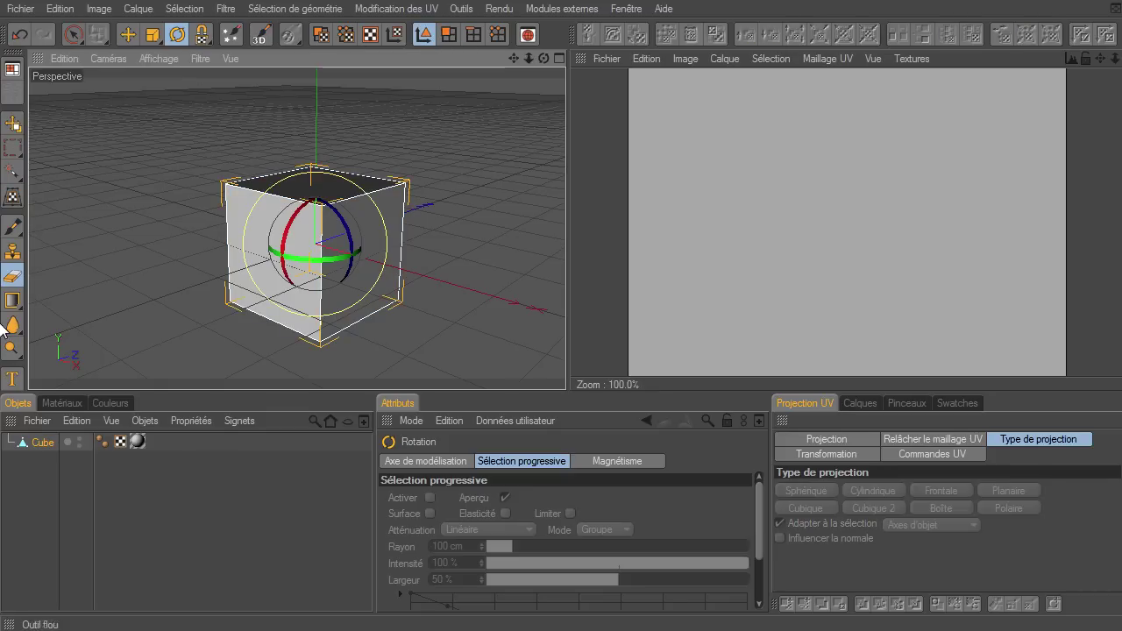
left_click(447, 36)
left_click(497, 37)
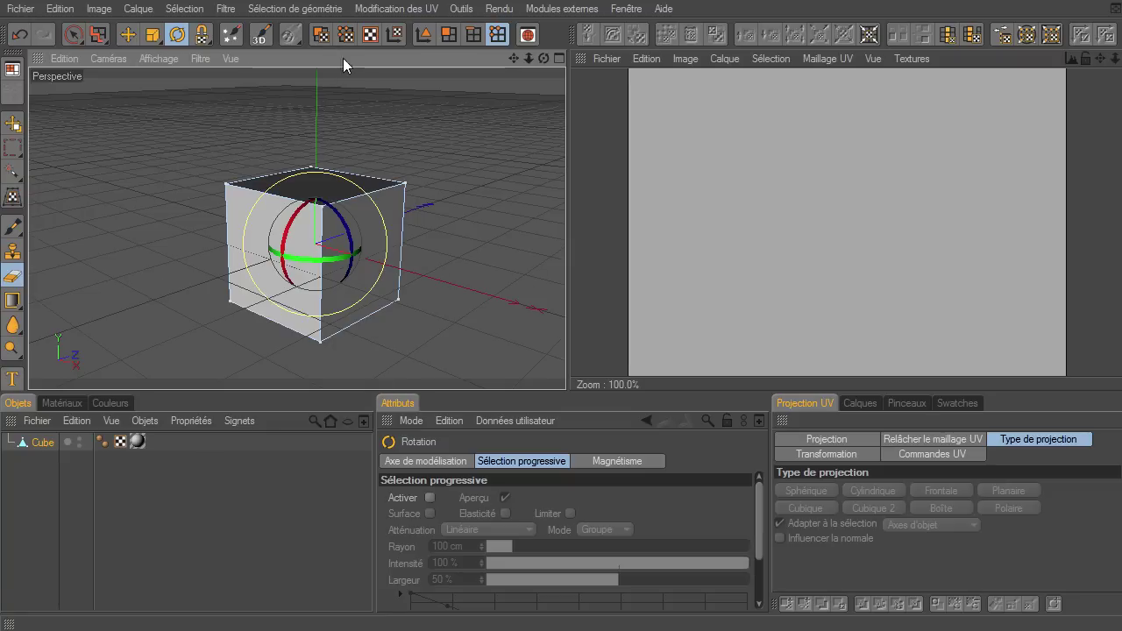
left_click(319, 38)
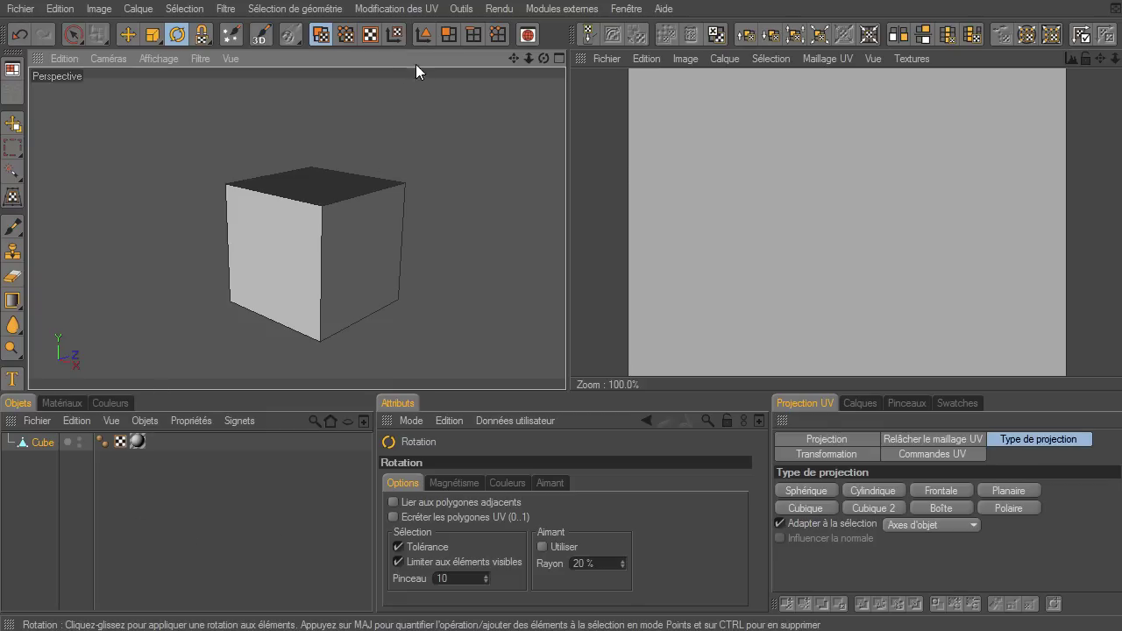
left_click(424, 34)
left_click(12, 524)
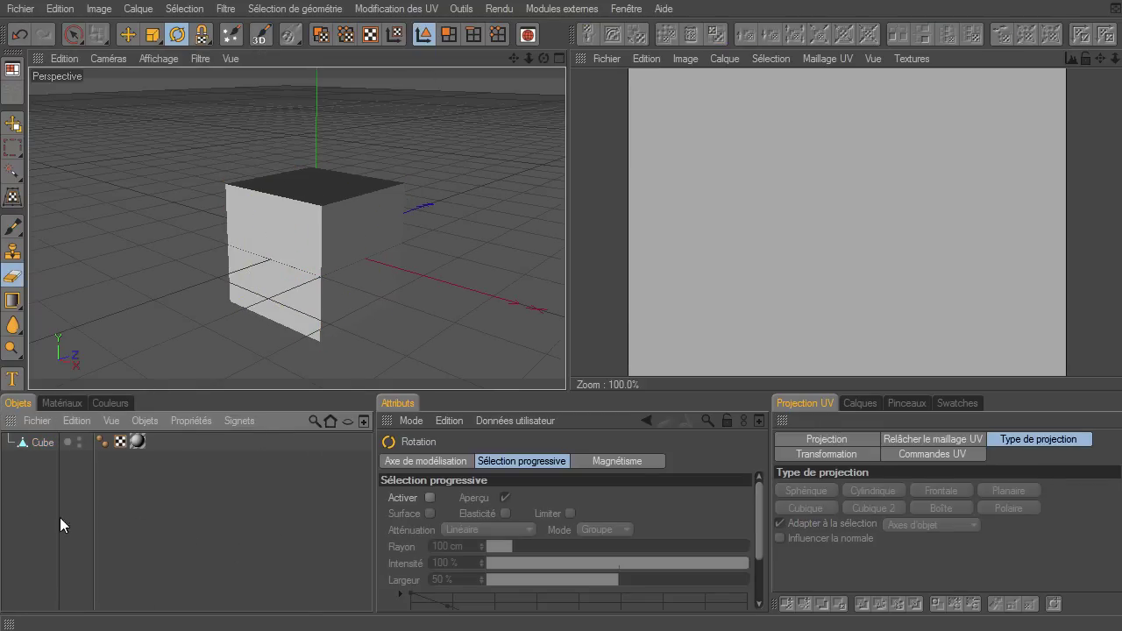
left_click(56, 441)
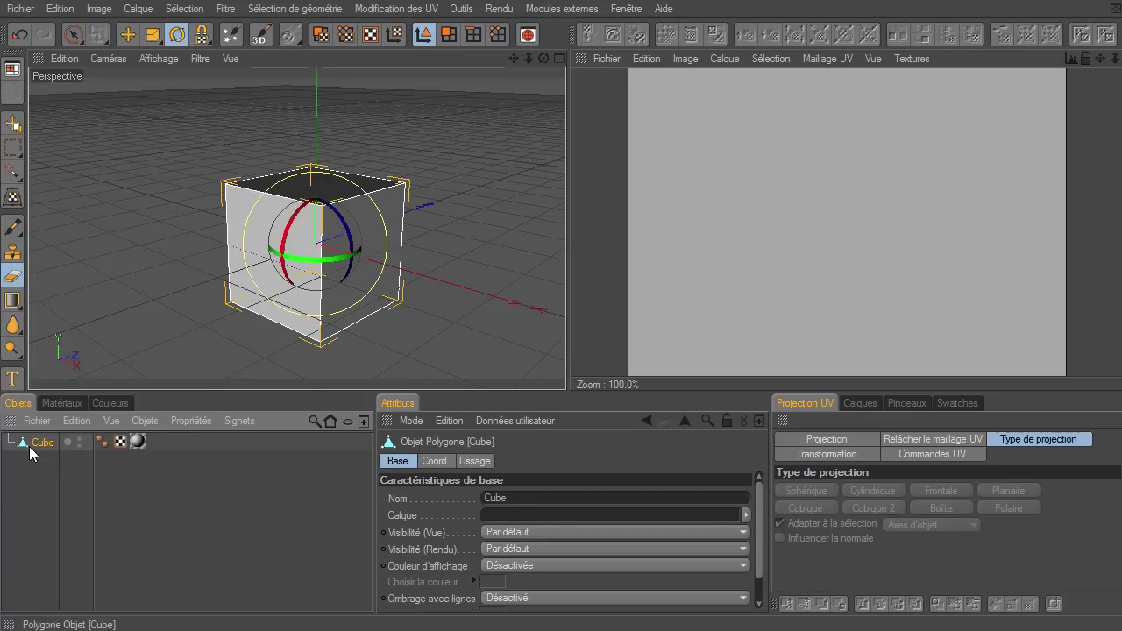
left_click(60, 402)
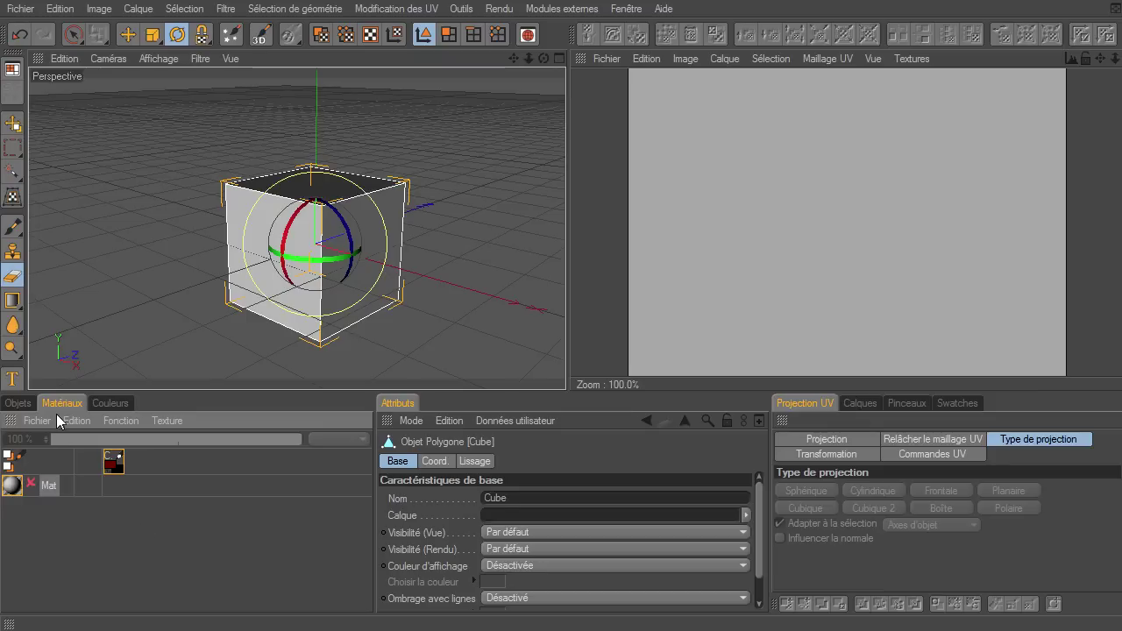
left_click(79, 422)
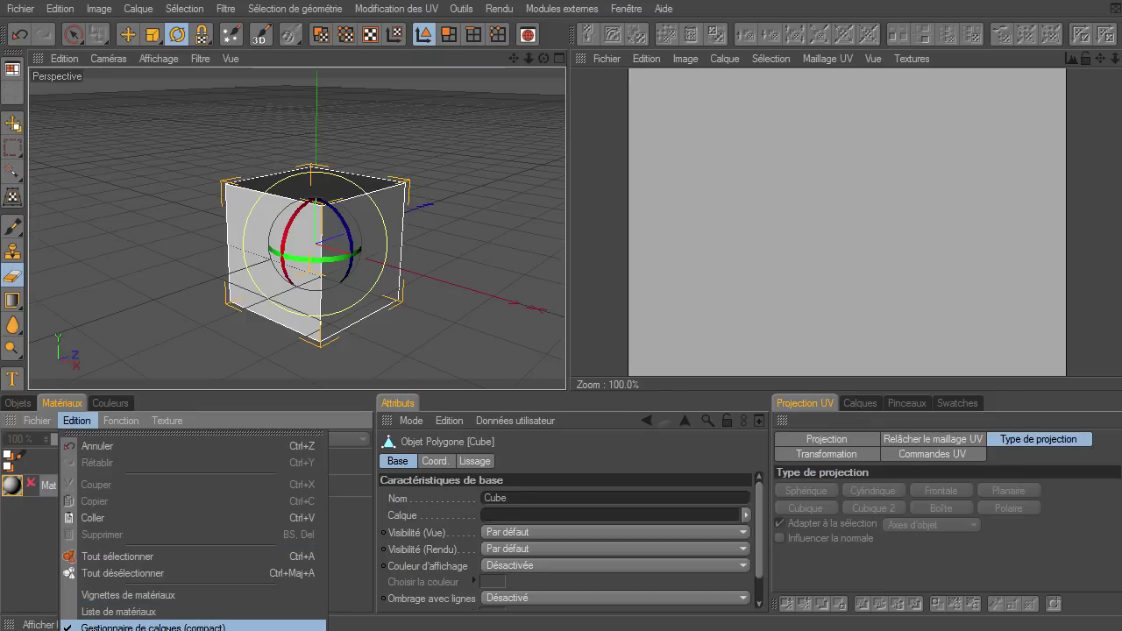
left_click(167, 595)
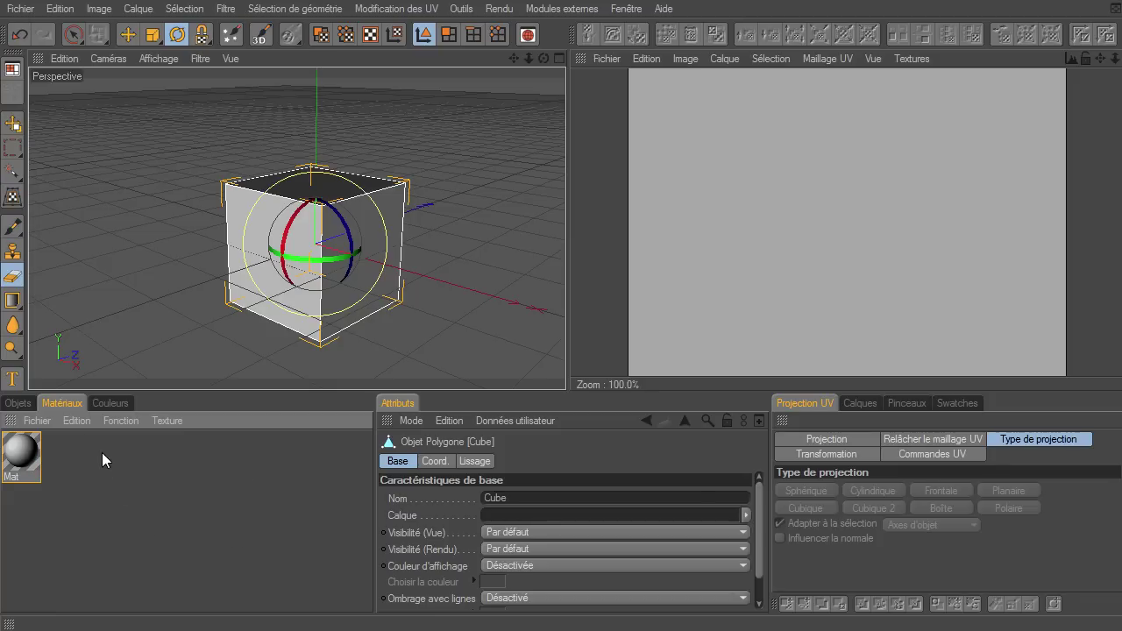
left_click(84, 422)
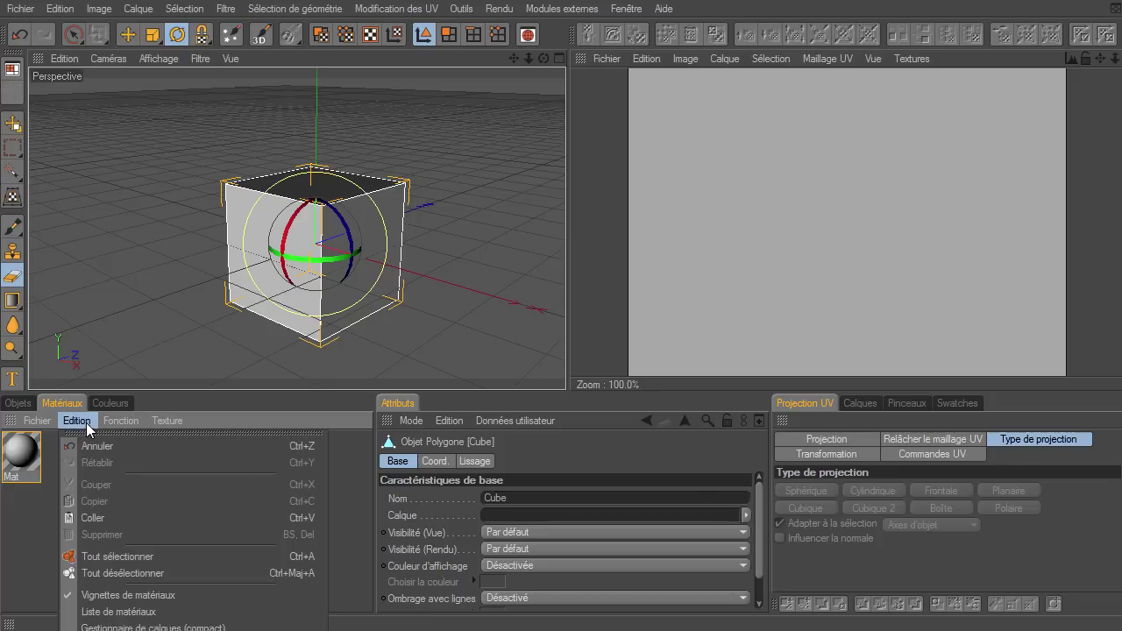
left_click(131, 626)
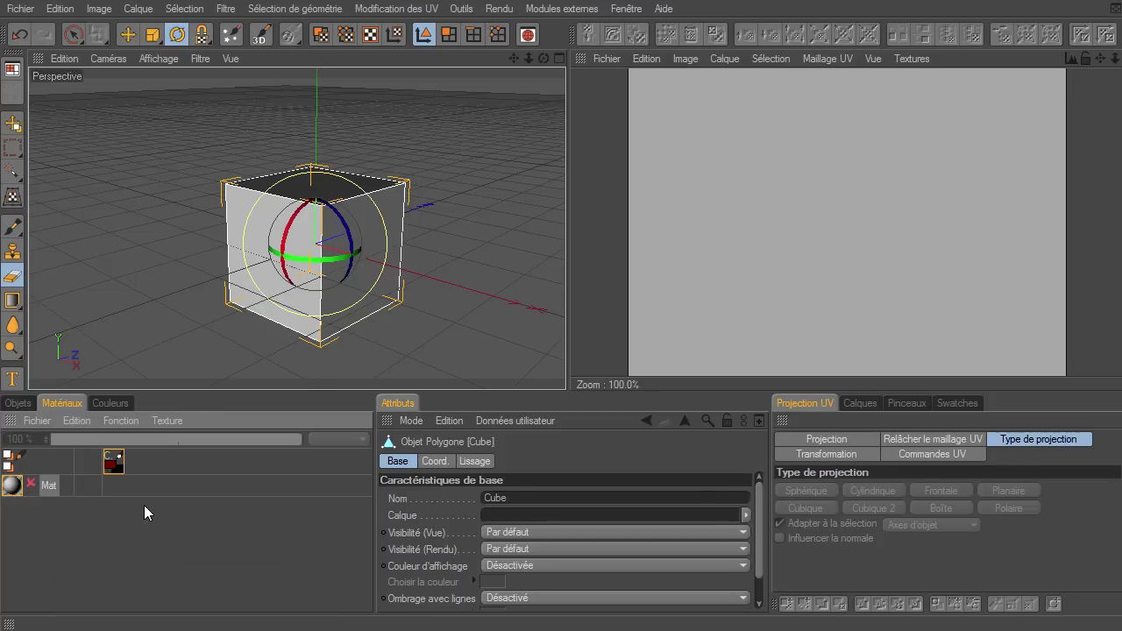
left_click(99, 402)
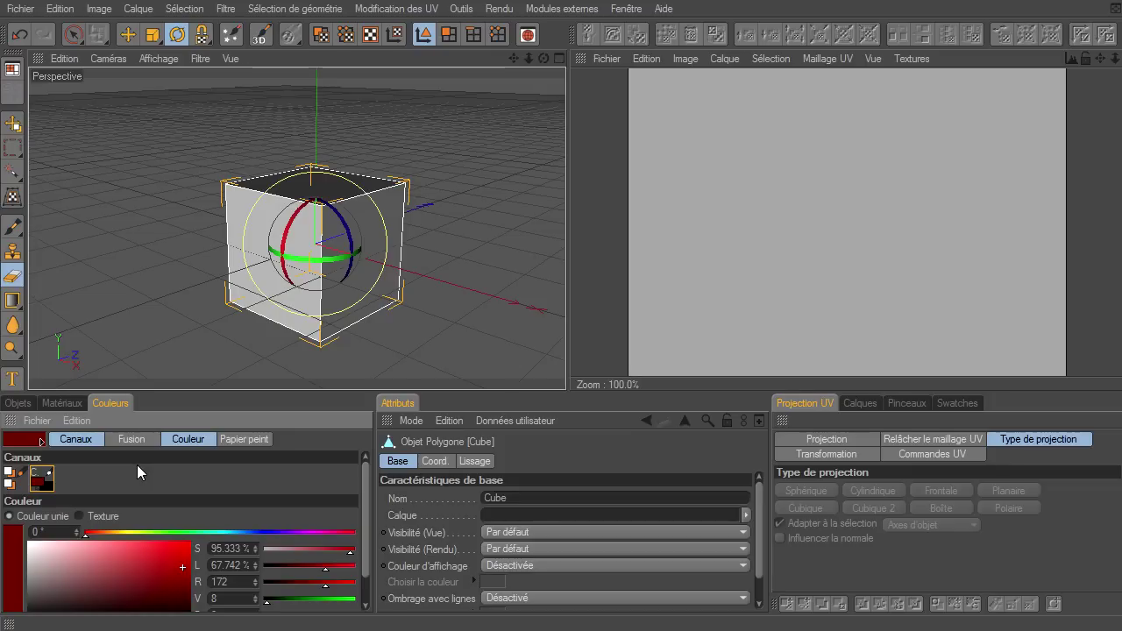
left_click(28, 404)
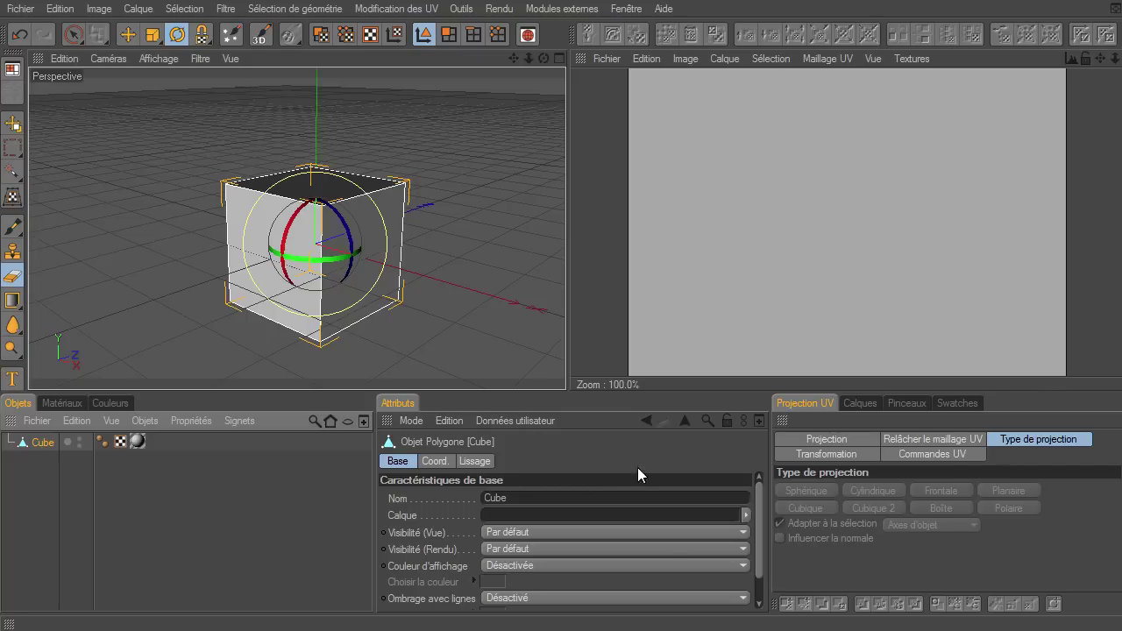
left_click(139, 443)
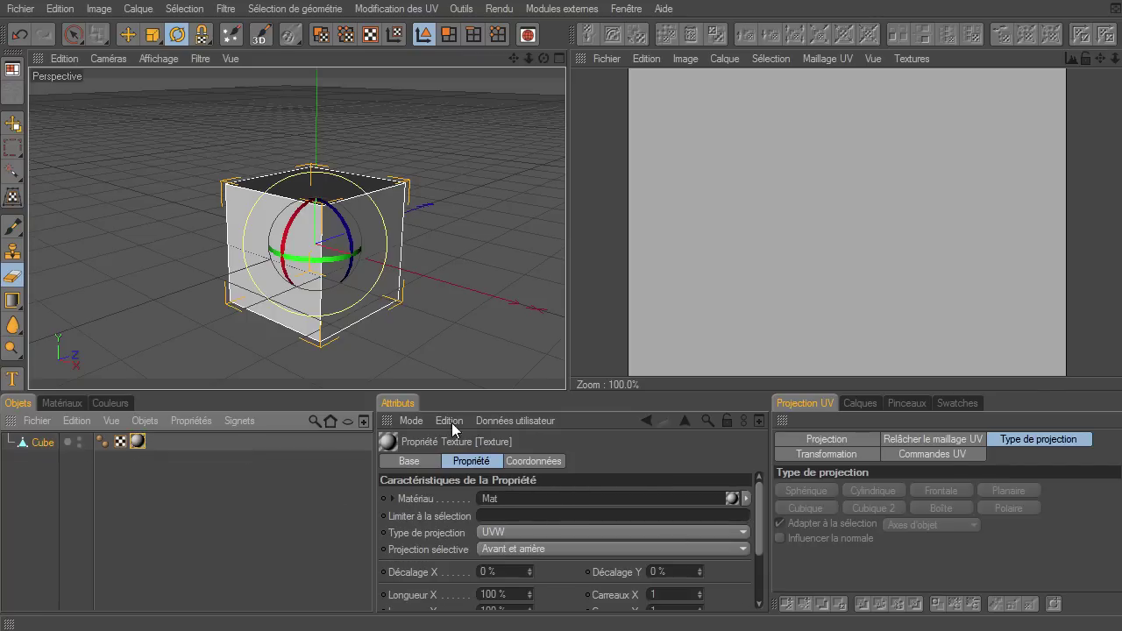
left_click(44, 443)
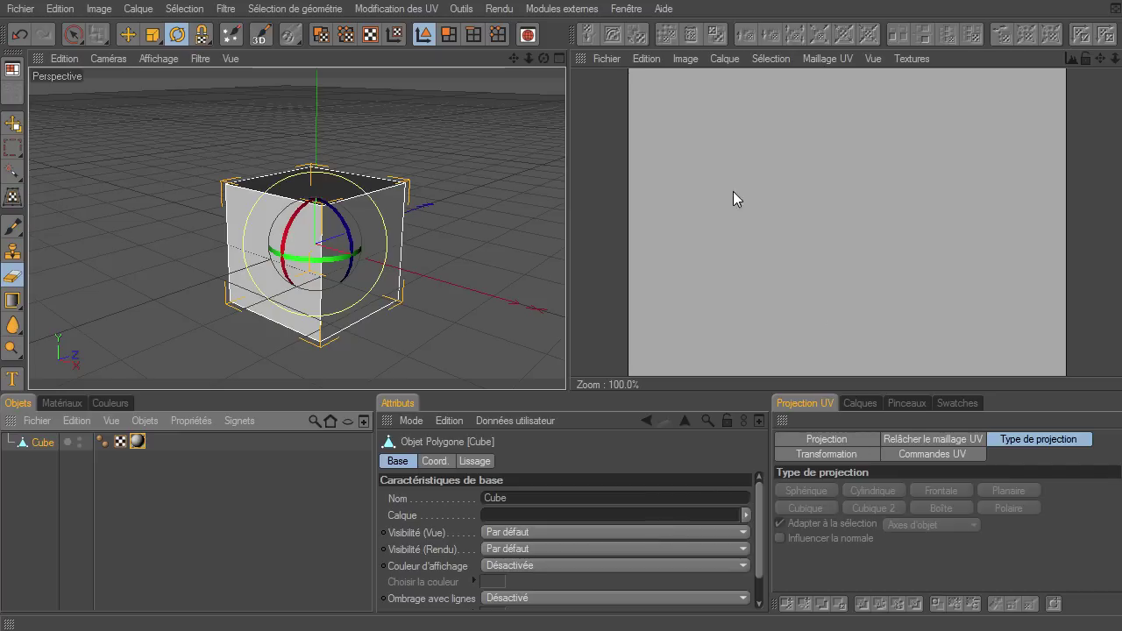
left_click(814, 398)
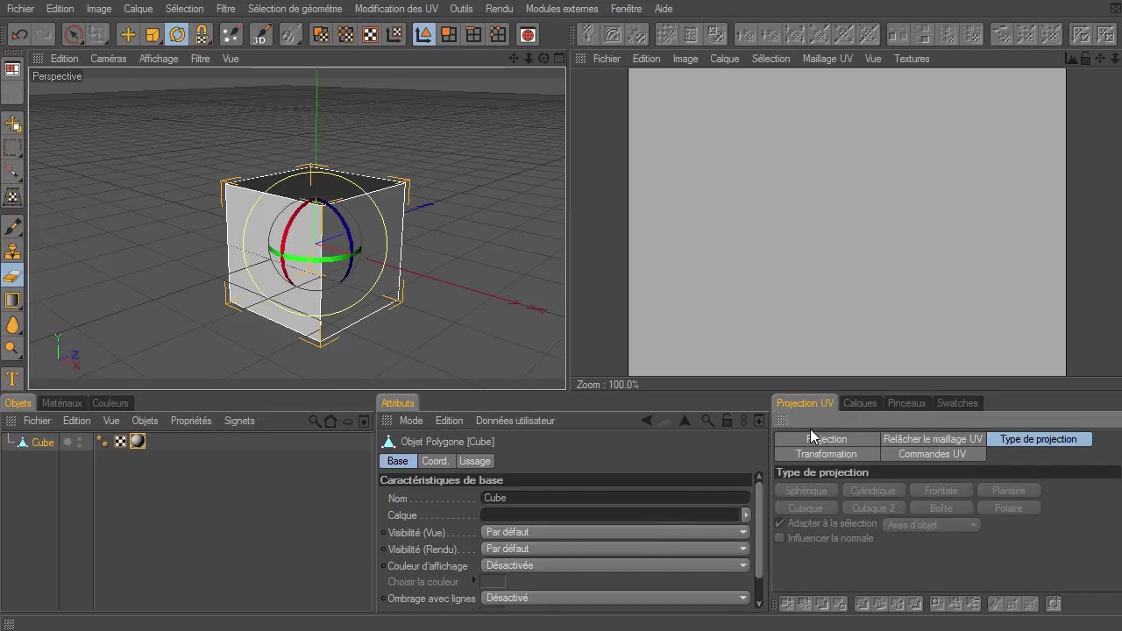
left_click(869, 401)
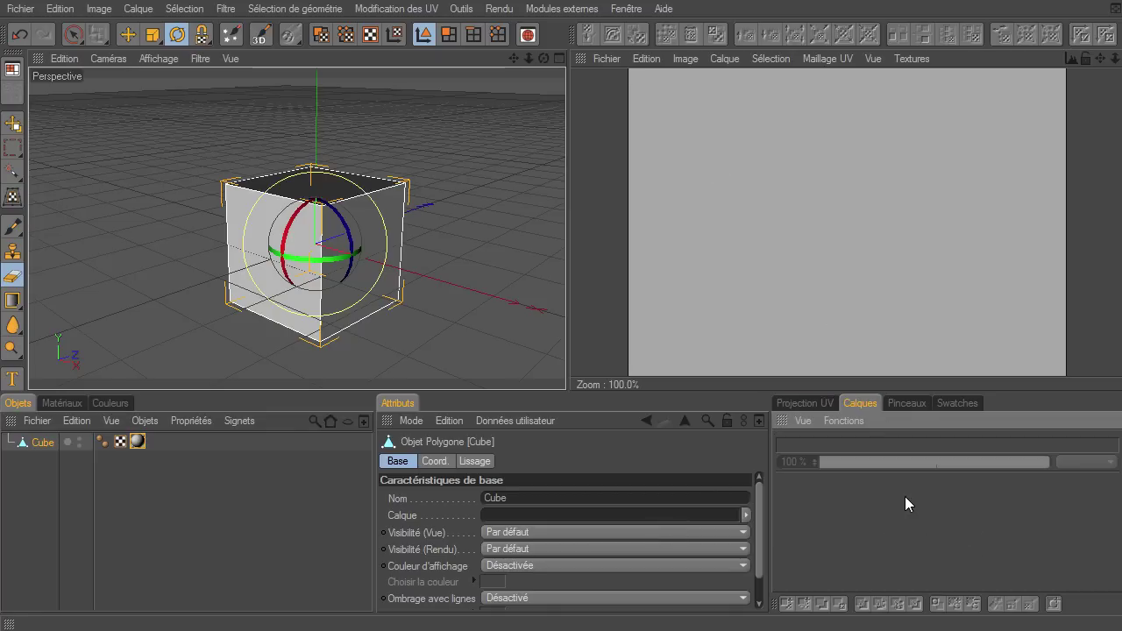
left_click(907, 405)
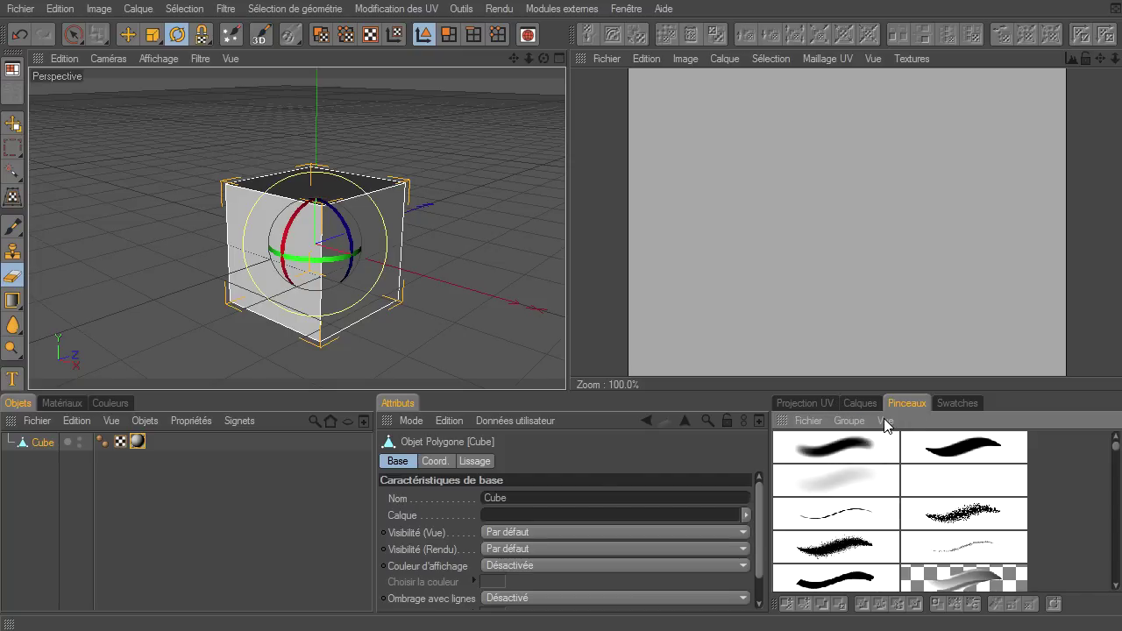
left_click(885, 422)
left_click(896, 434)
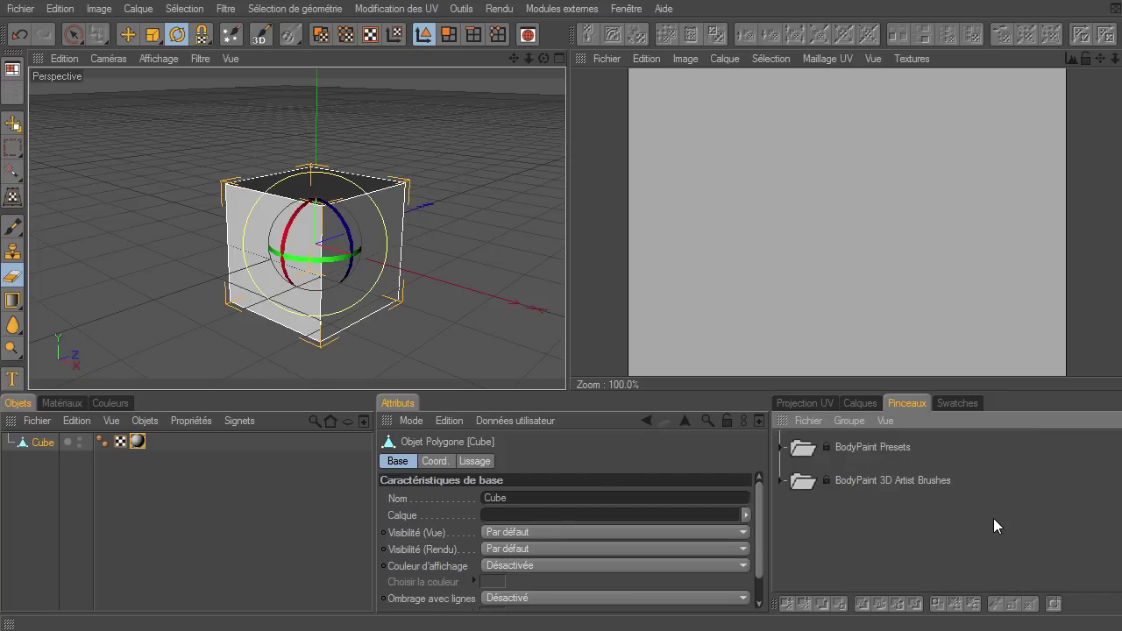
left_click(886, 420)
left_click(899, 464)
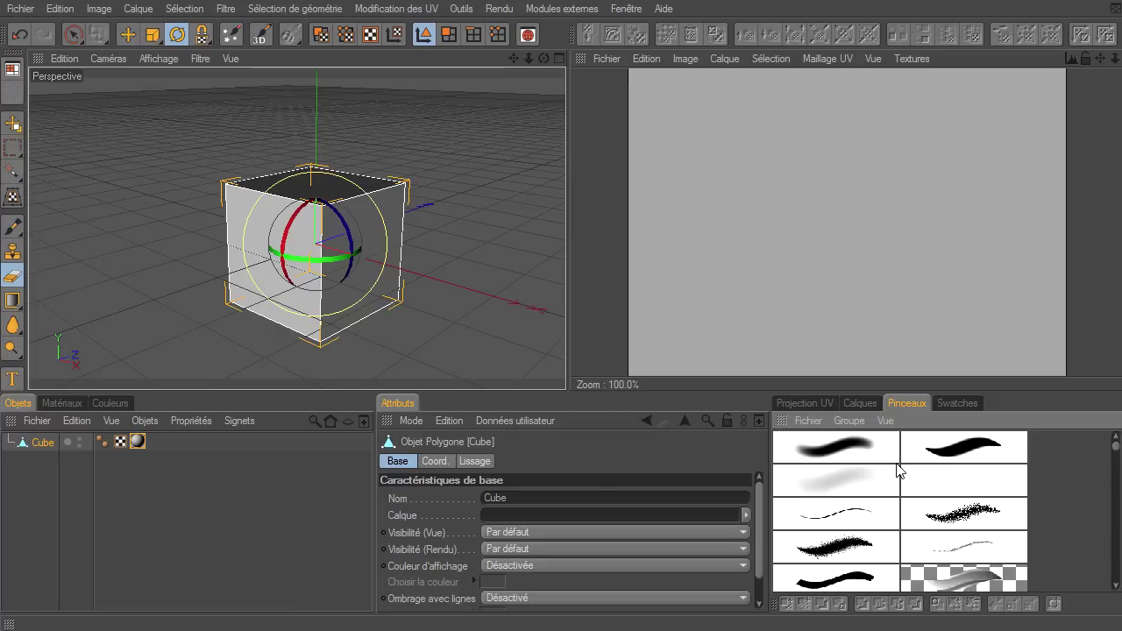
mouse_move(1114, 446)
left_mouse_down()
mouse_move(1110, 526)
mouse_move(1103, 418)
left_mouse_up()
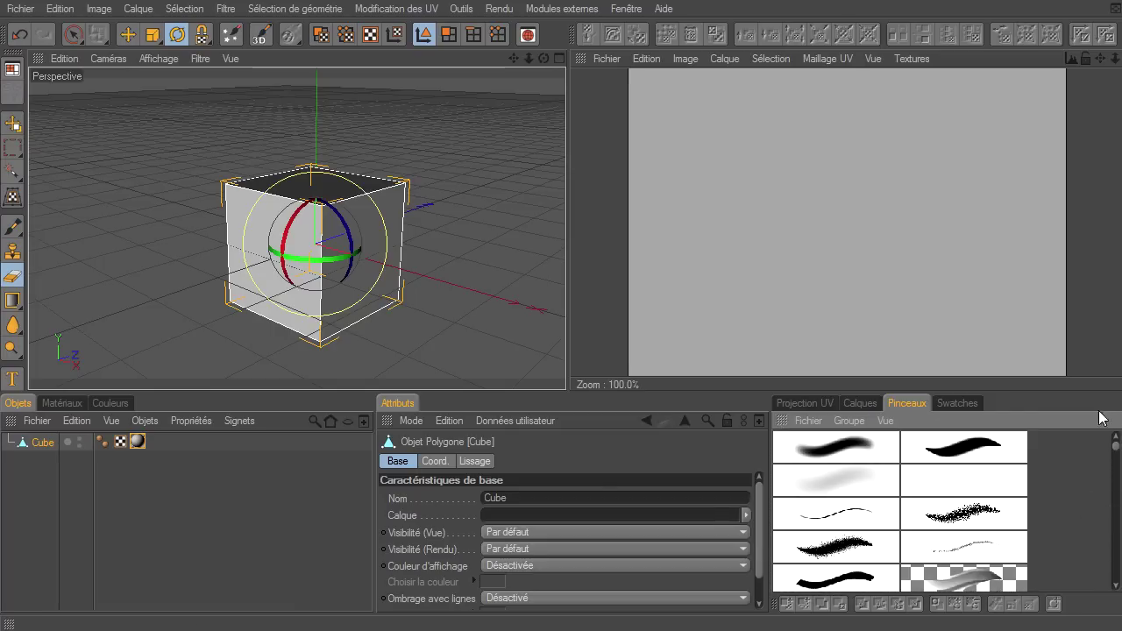
left_click(962, 402)
left_click(798, 405)
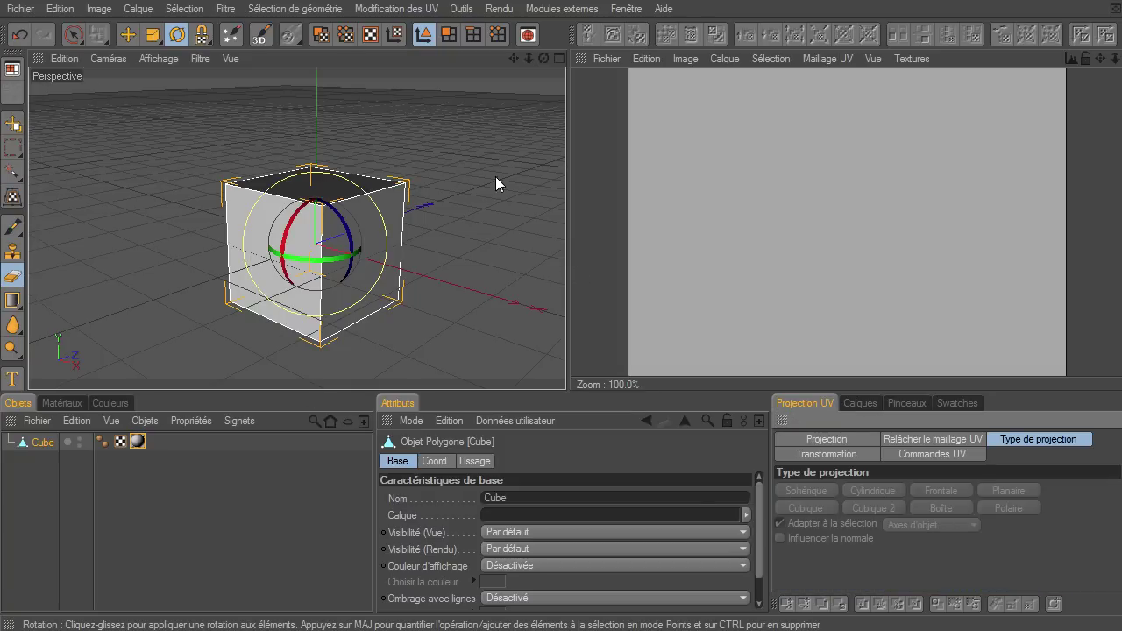
Toggle four-view and back, pick Live Selection, deselect the cube and launch the Paint Setup Wizard
left_click(558, 59)
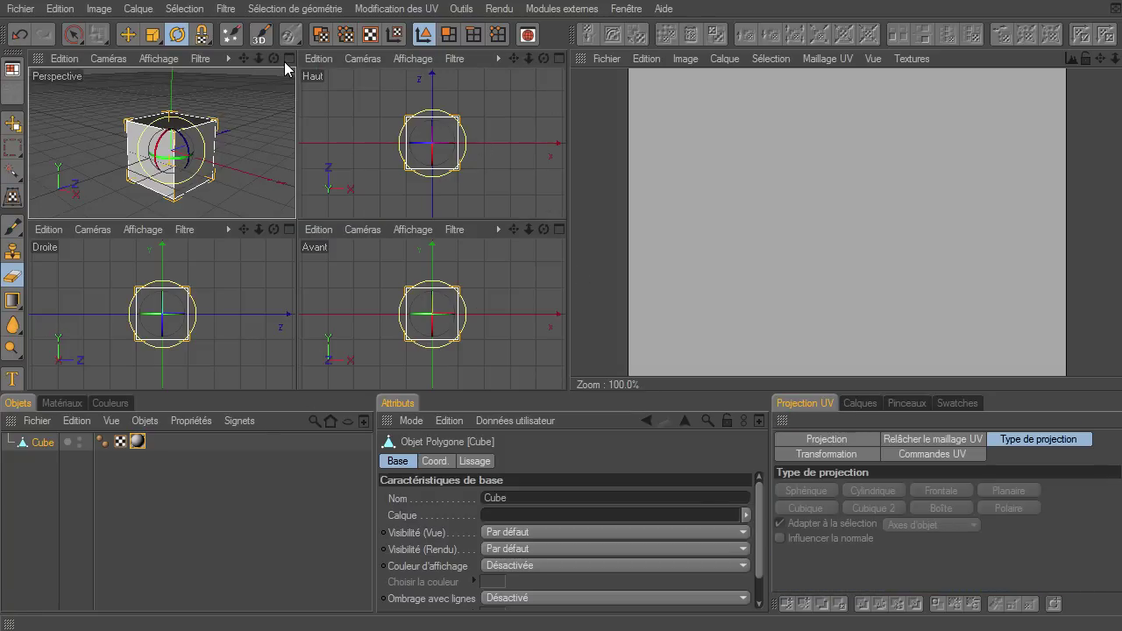
left_click(290, 59)
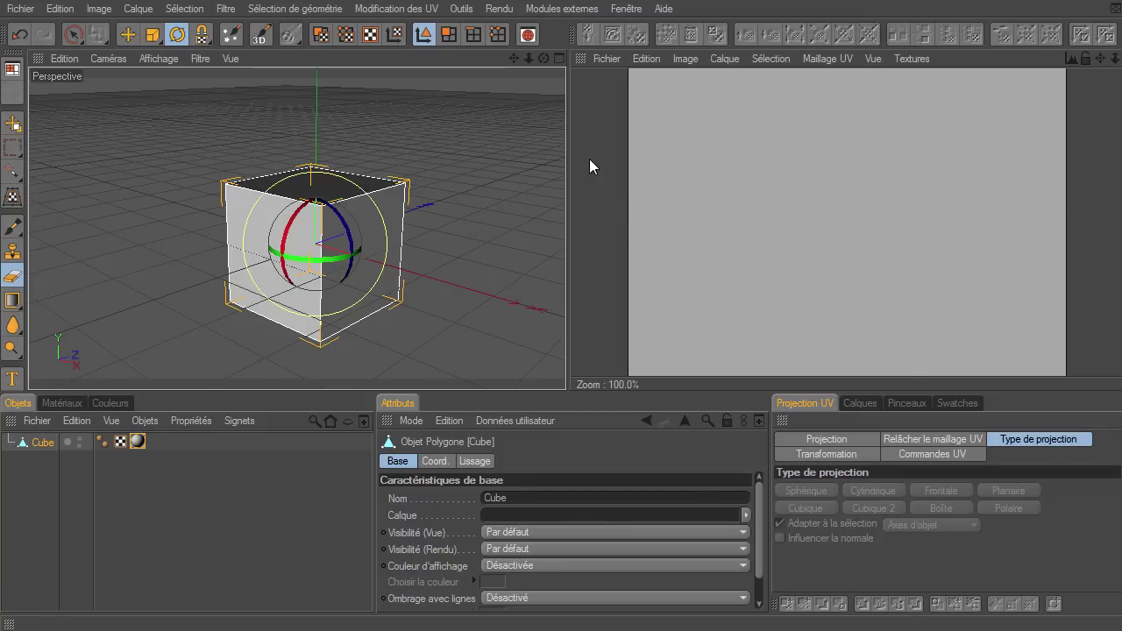
left_click(73, 35)
left_click(168, 266)
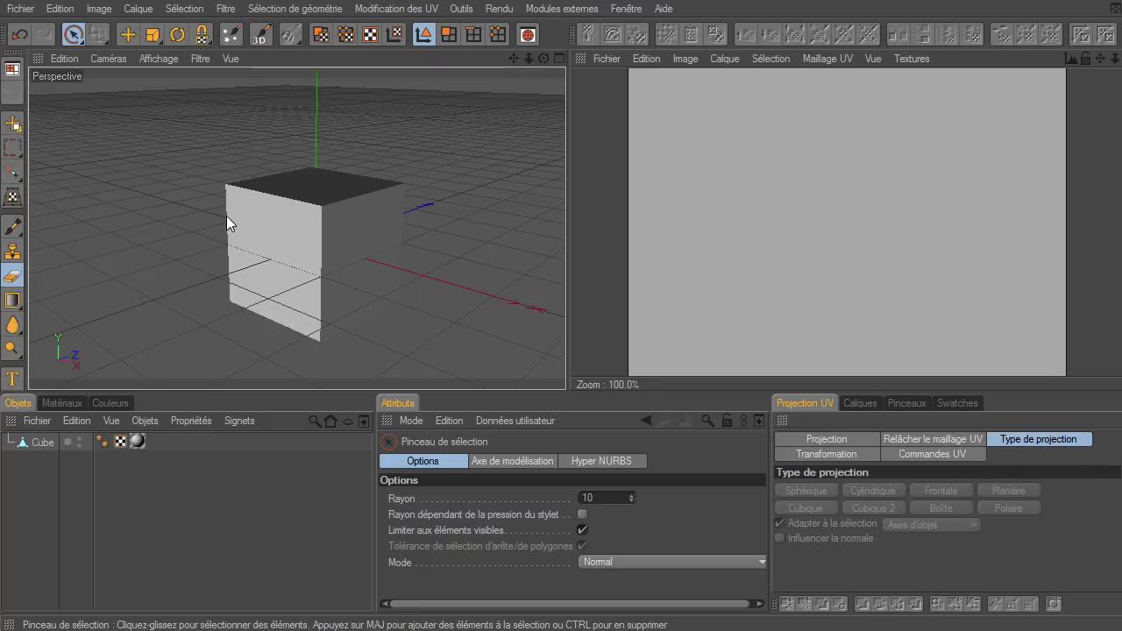
left_click(229, 35)
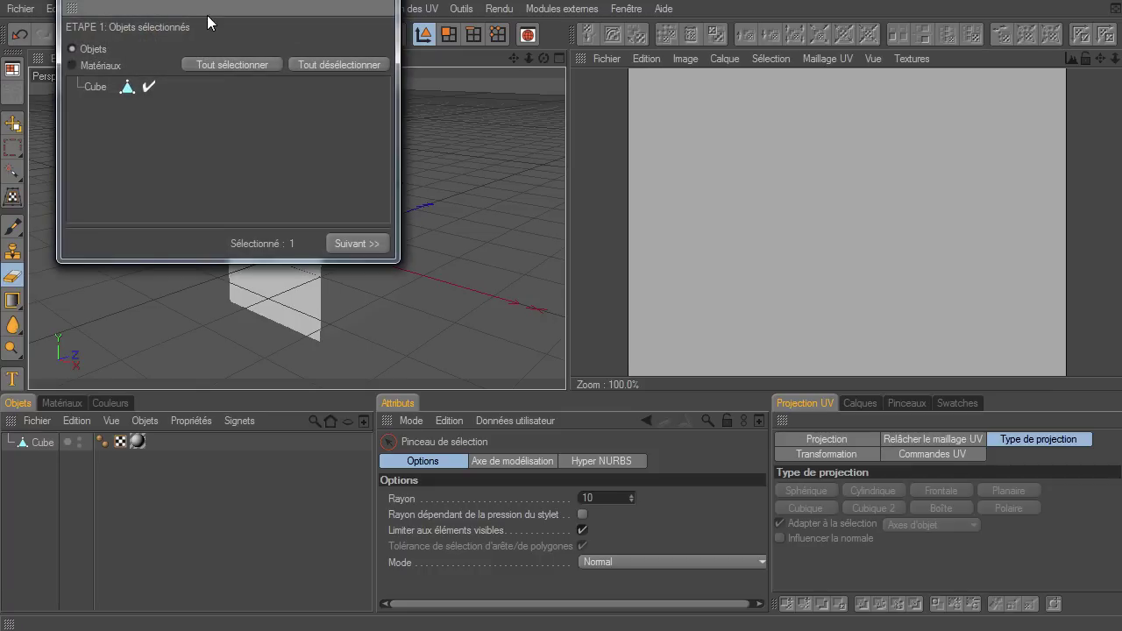
Keep the Cube in the BodyPaint wizard and recalculate its UVs with optimal cubic projection
mouse_move(219, 2)
left_mouse_down()
mouse_move(255, 112)
mouse_move(218, 122)
left_mouse_up()
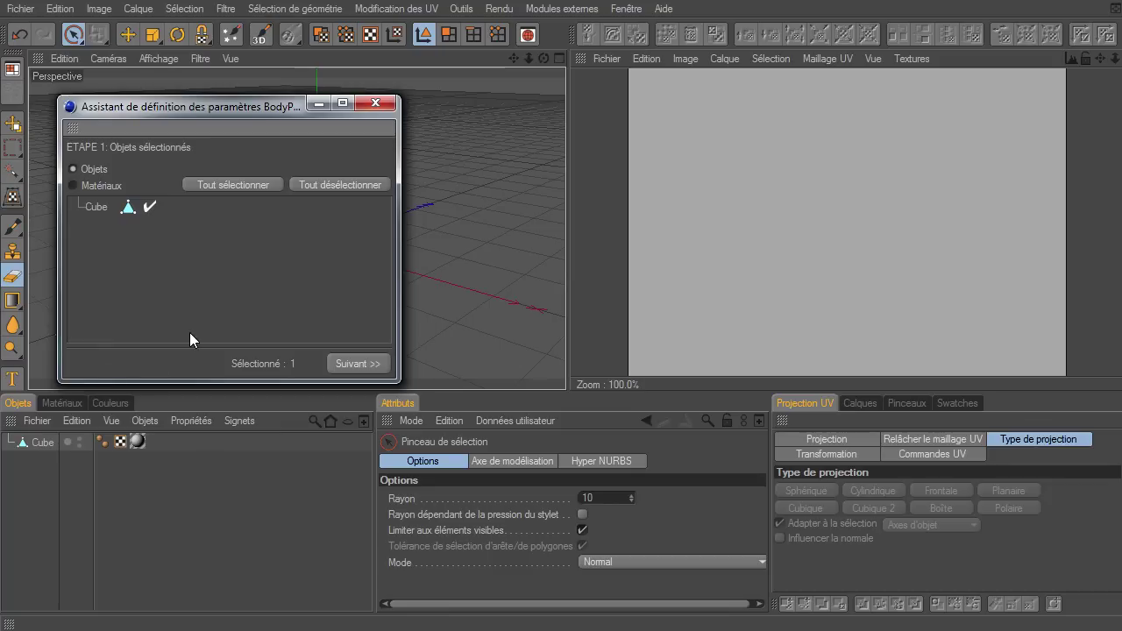
left_click(151, 207)
left_click(149, 207)
left_click(342, 363)
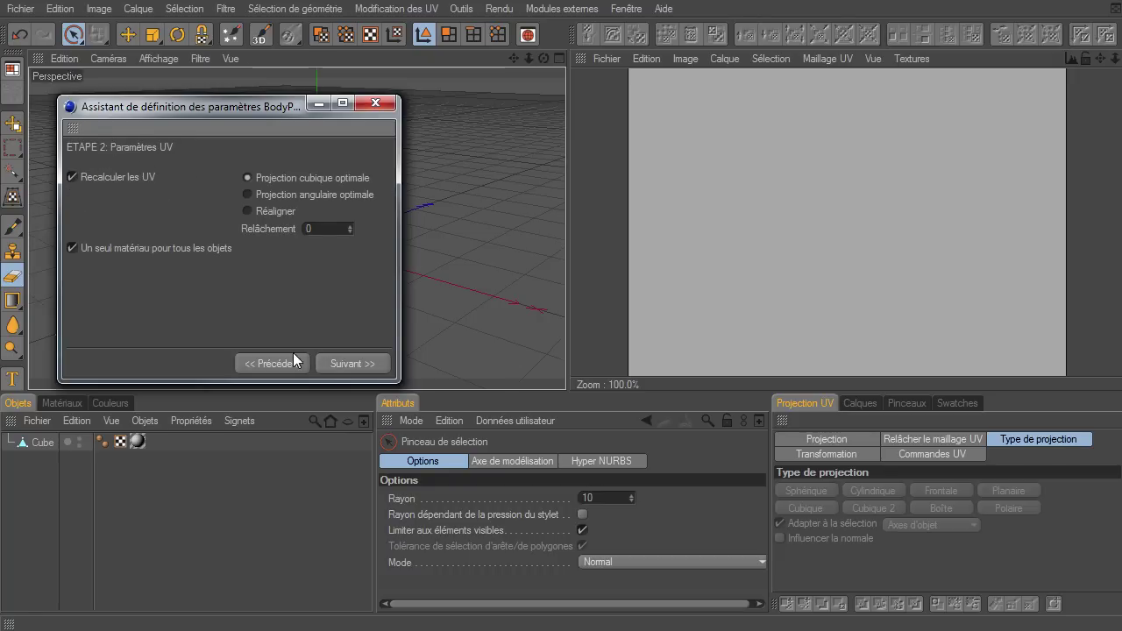
left_click(346, 354)
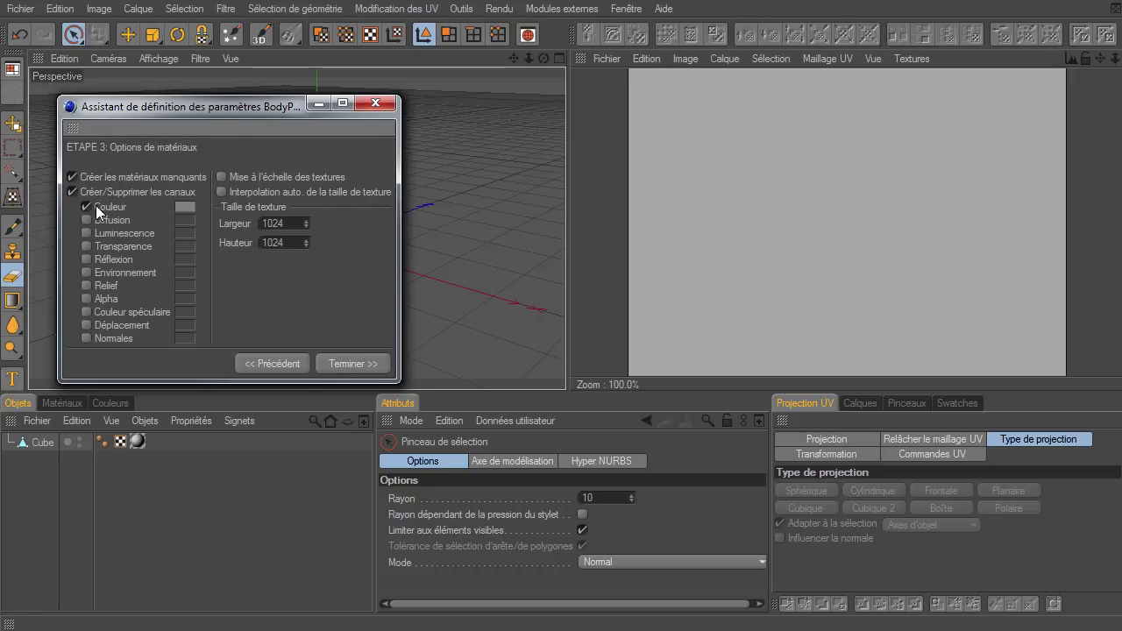
Create a 1024×1024 Couleur channel texture for material Mat and finish the wizard
left_click(225, 176)
left_click(225, 189)
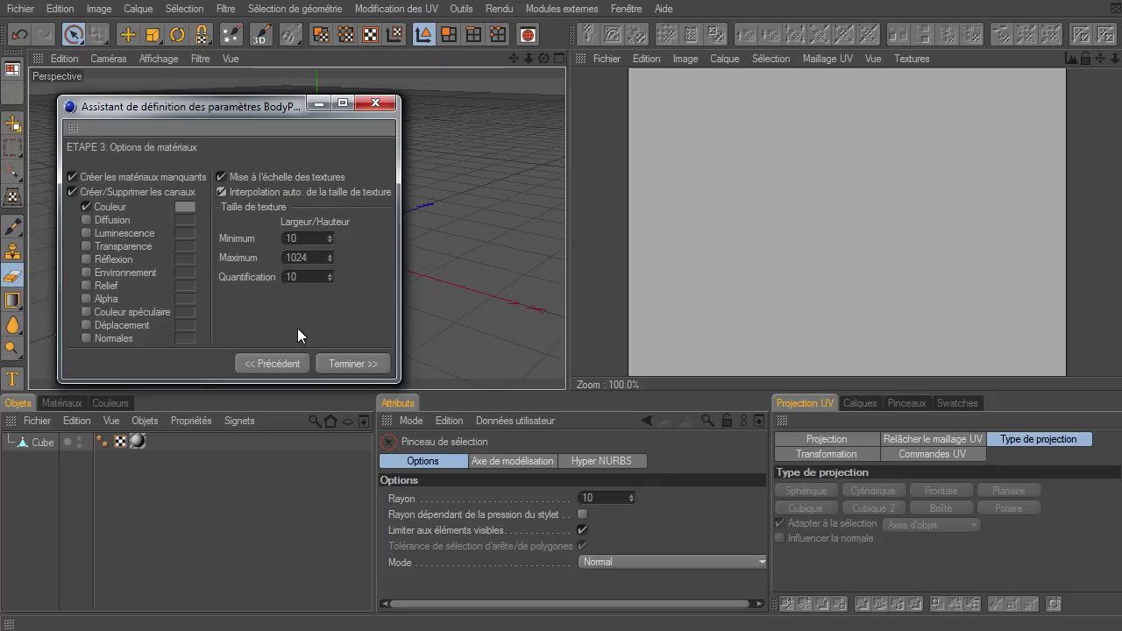
left_click(220, 192)
left_click(301, 226)
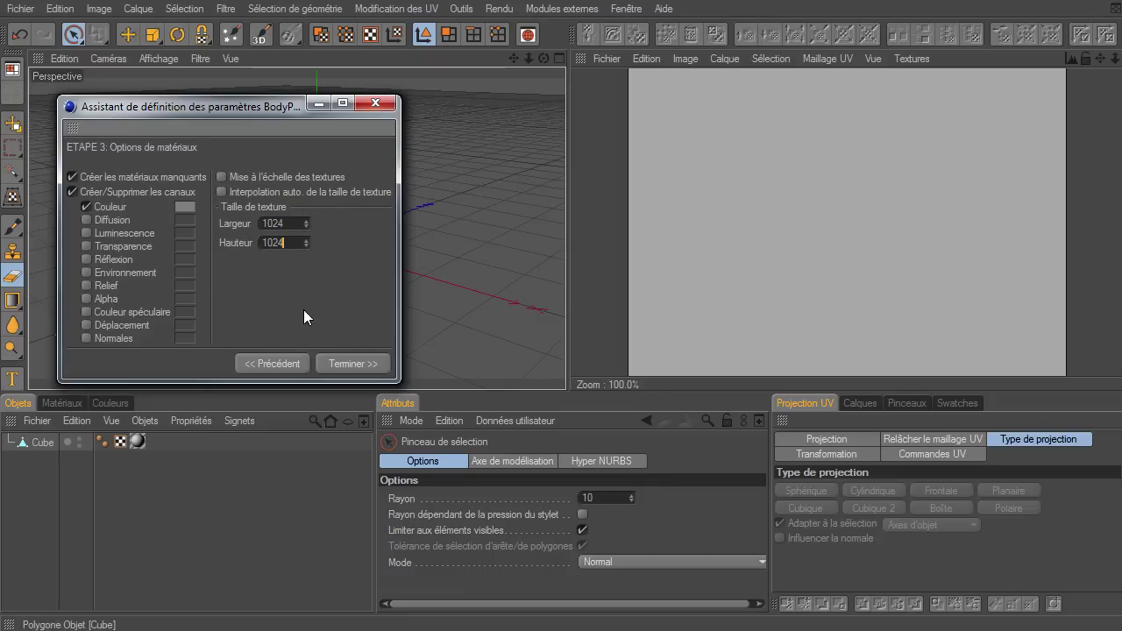
left_click(337, 360)
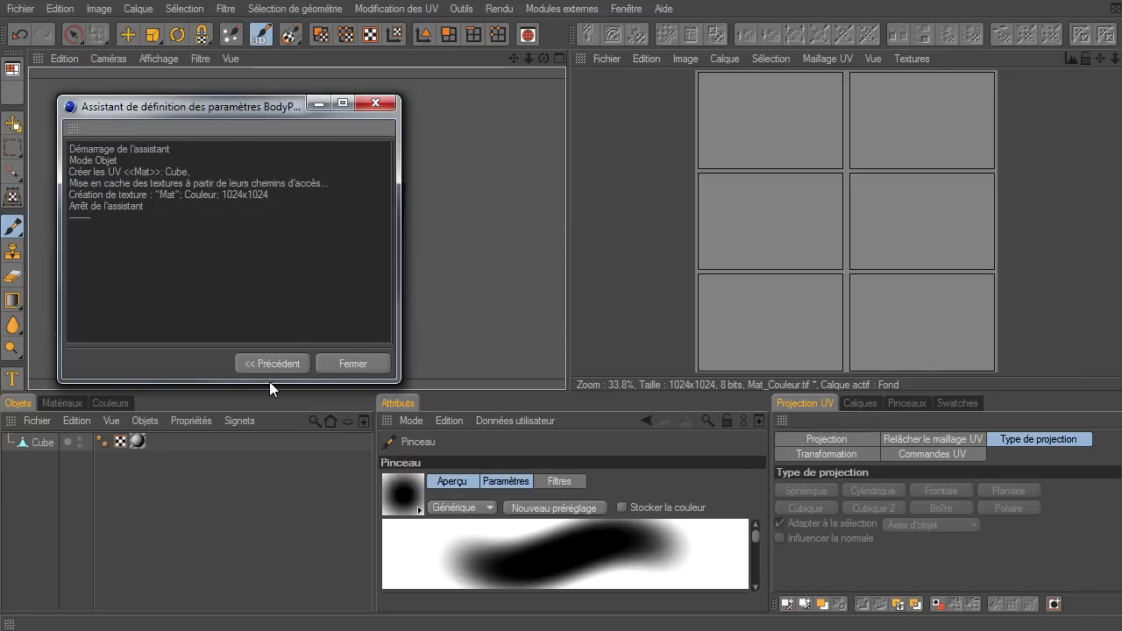
left_click(347, 363)
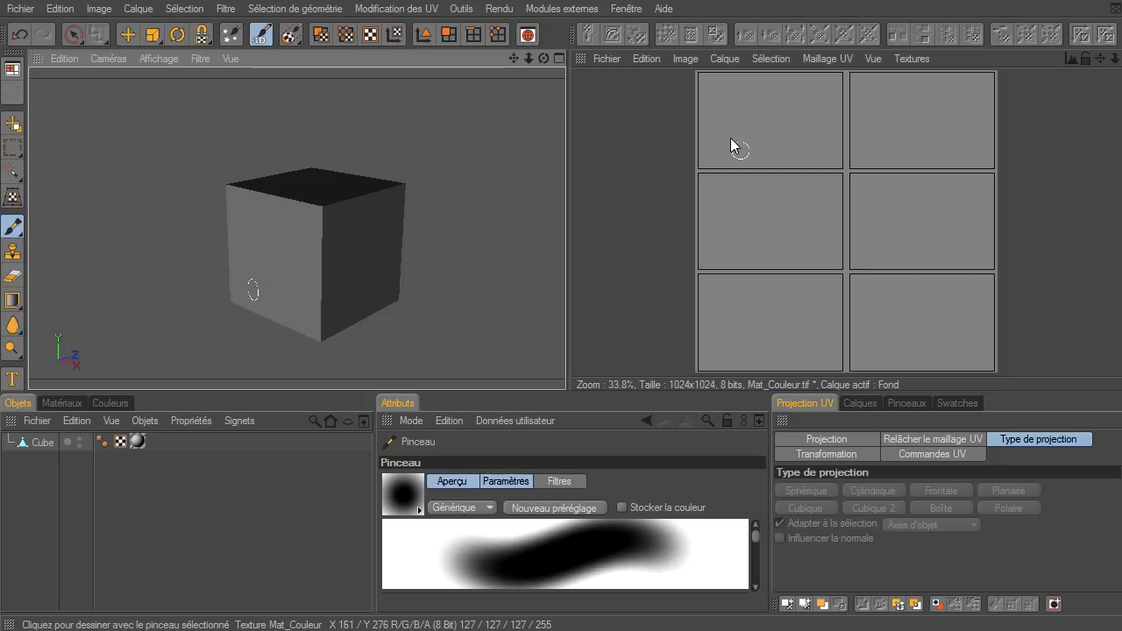
Hide the UV mesh overlay and try 3D paint mode, then return to the selection brush
left_click(817, 56)
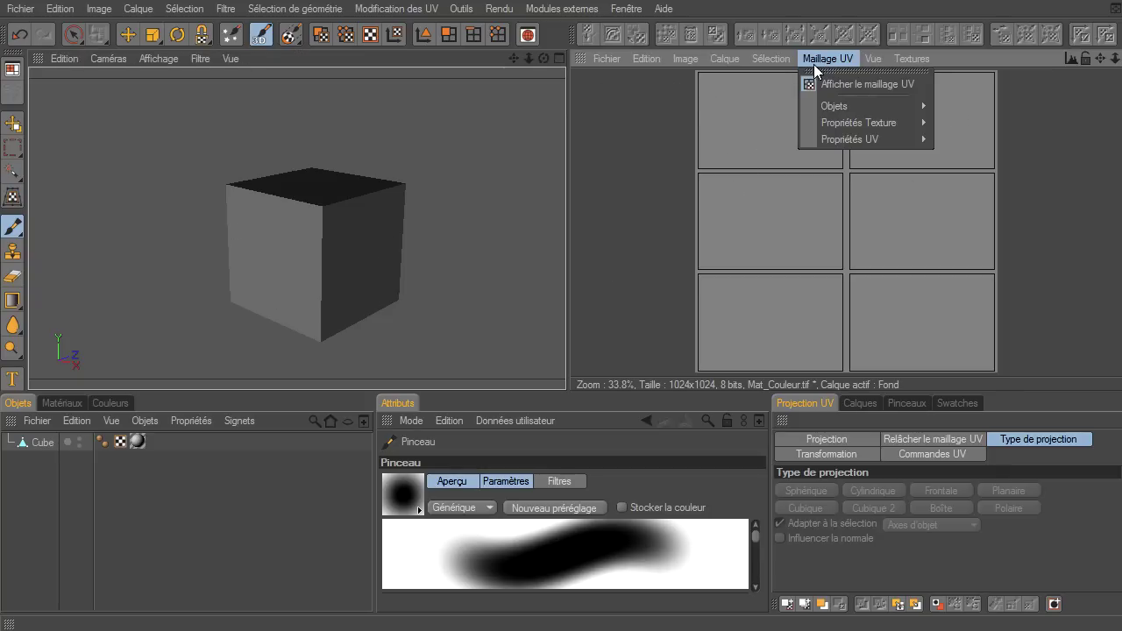
left_click(810, 80)
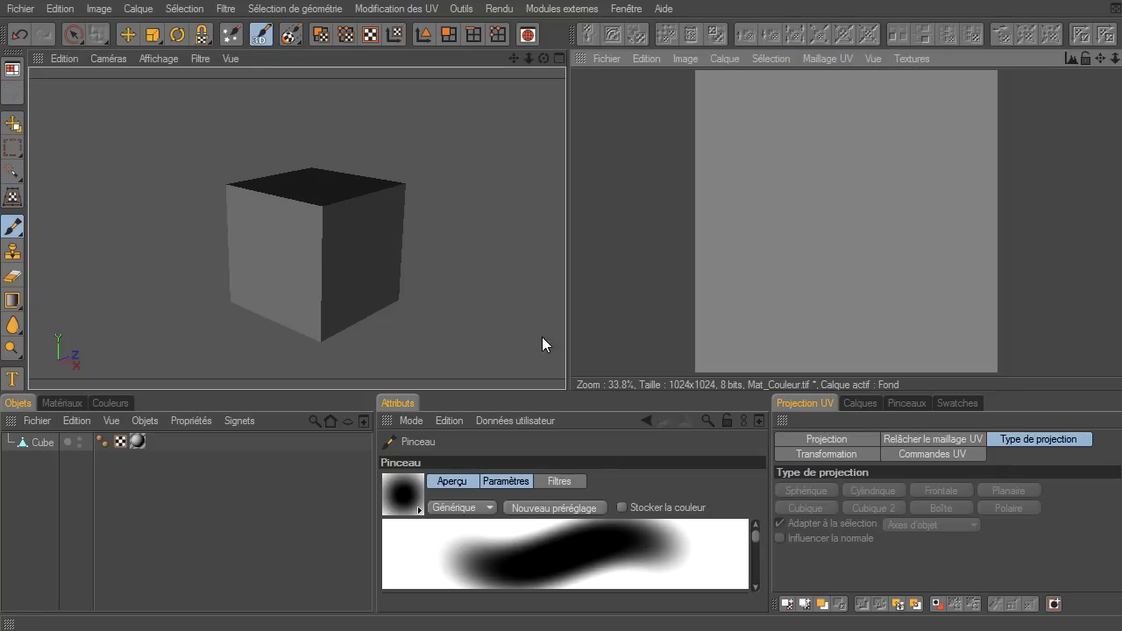
left_click(74, 34)
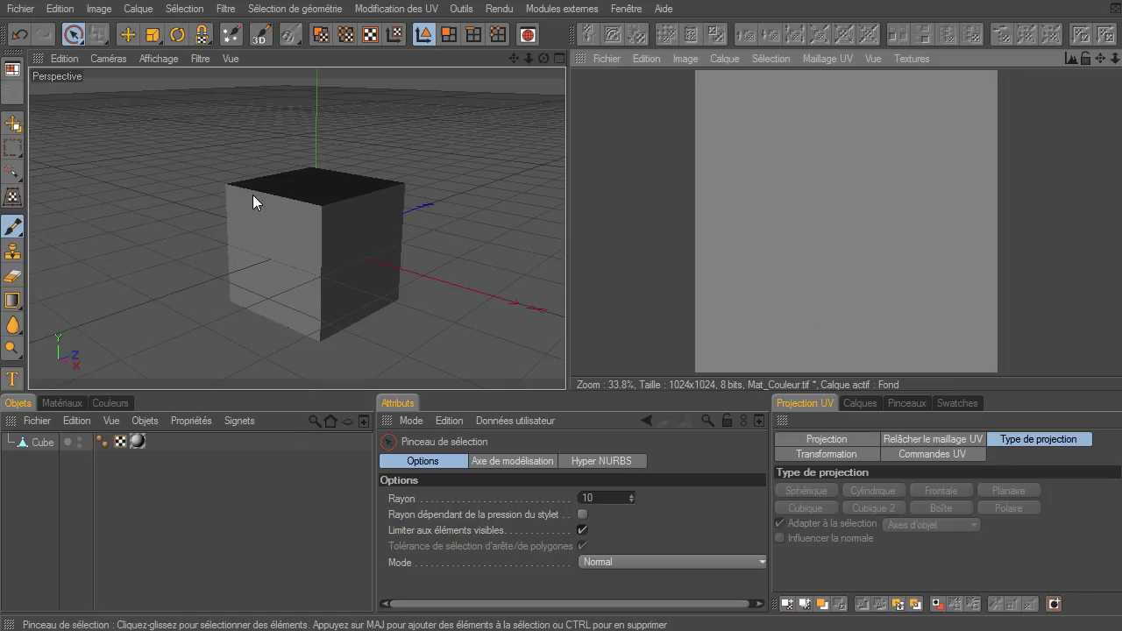
left_click(261, 35)
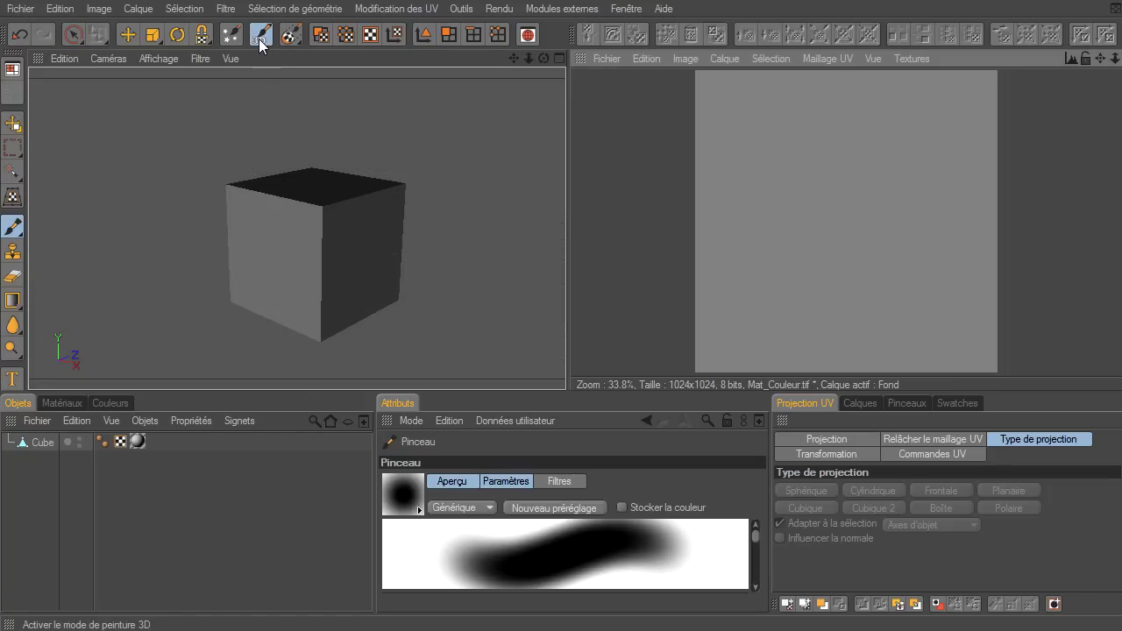
left_click(73, 36)
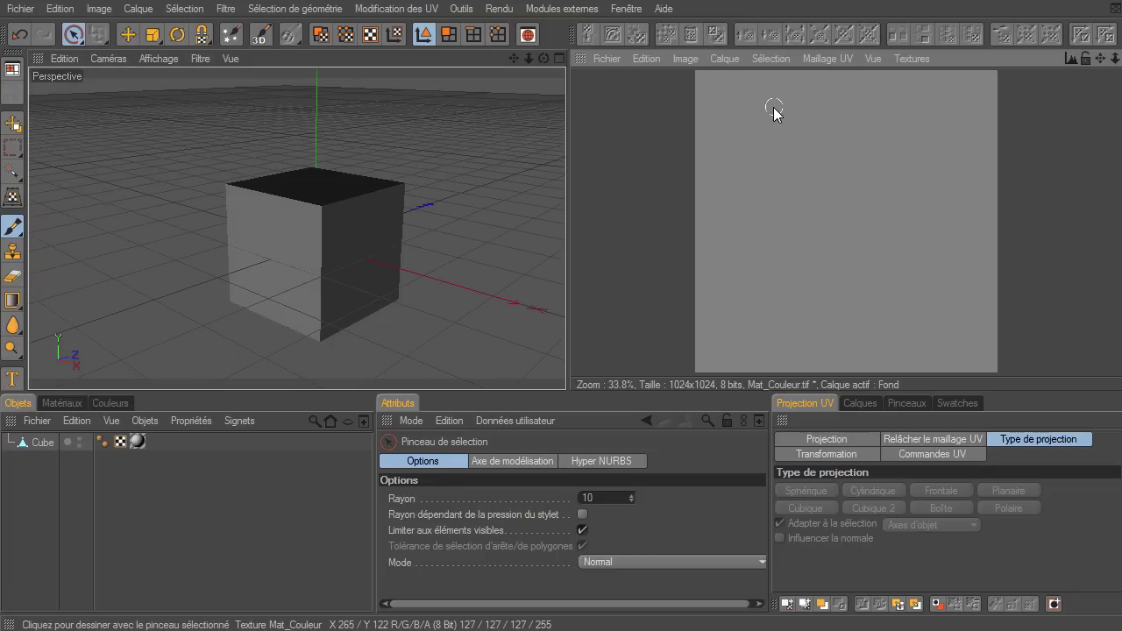
Select Cube and show its UV mesh via Maillage UV > Afficher le maillage UV
left_click(39, 443)
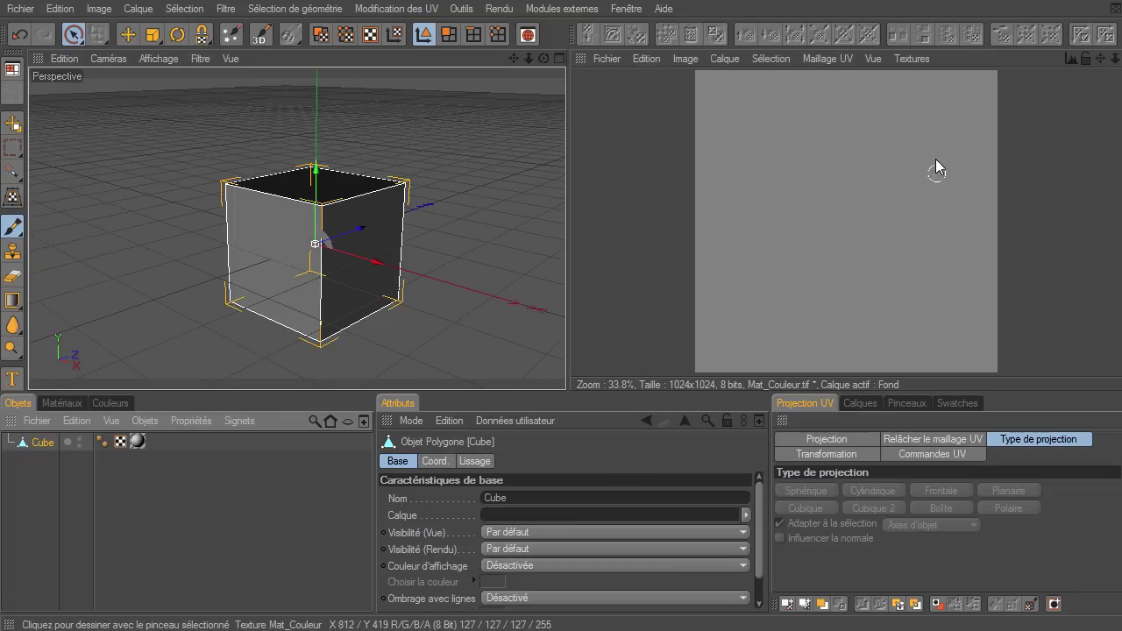
left_click(828, 59)
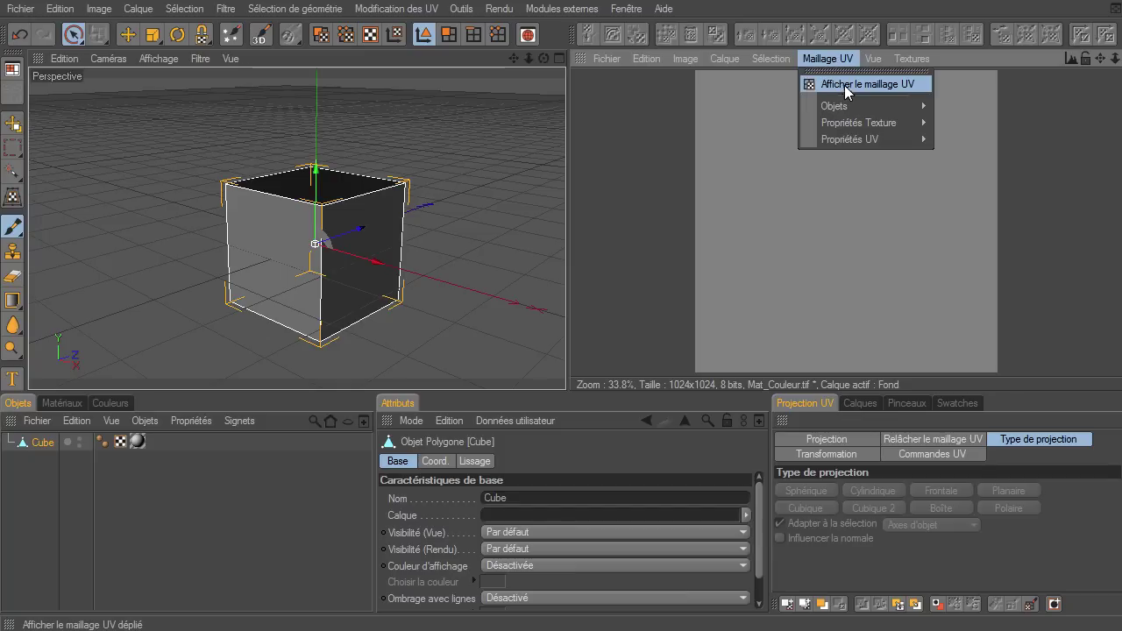
left_click(858, 83)
left_click(827, 56)
left_click(813, 85)
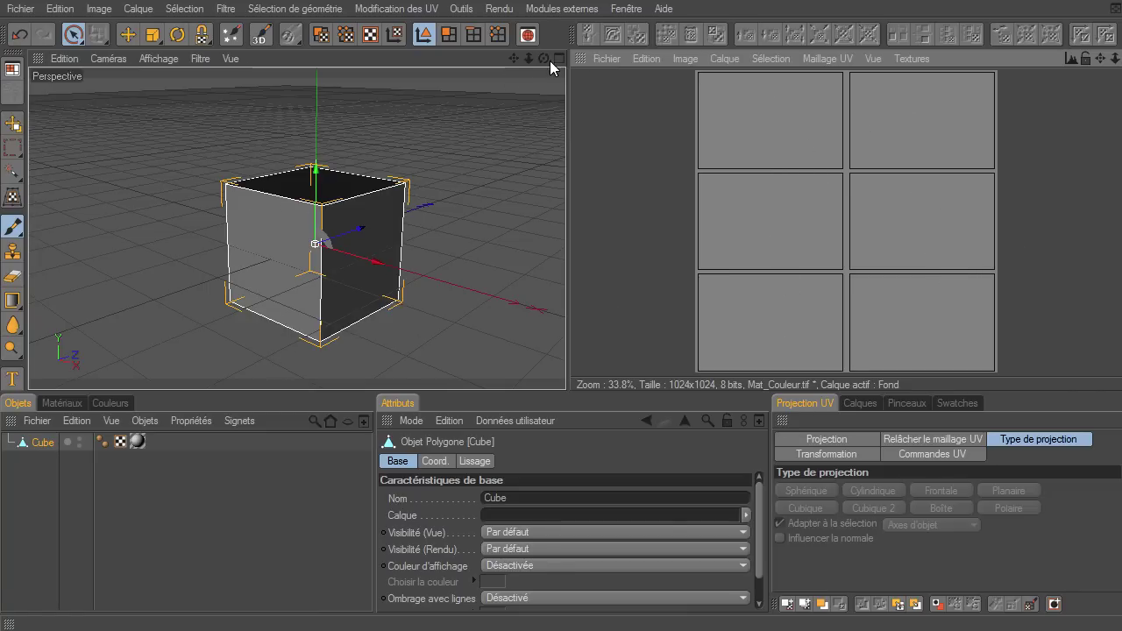
left_click_drag(541, 58, 594, 147)
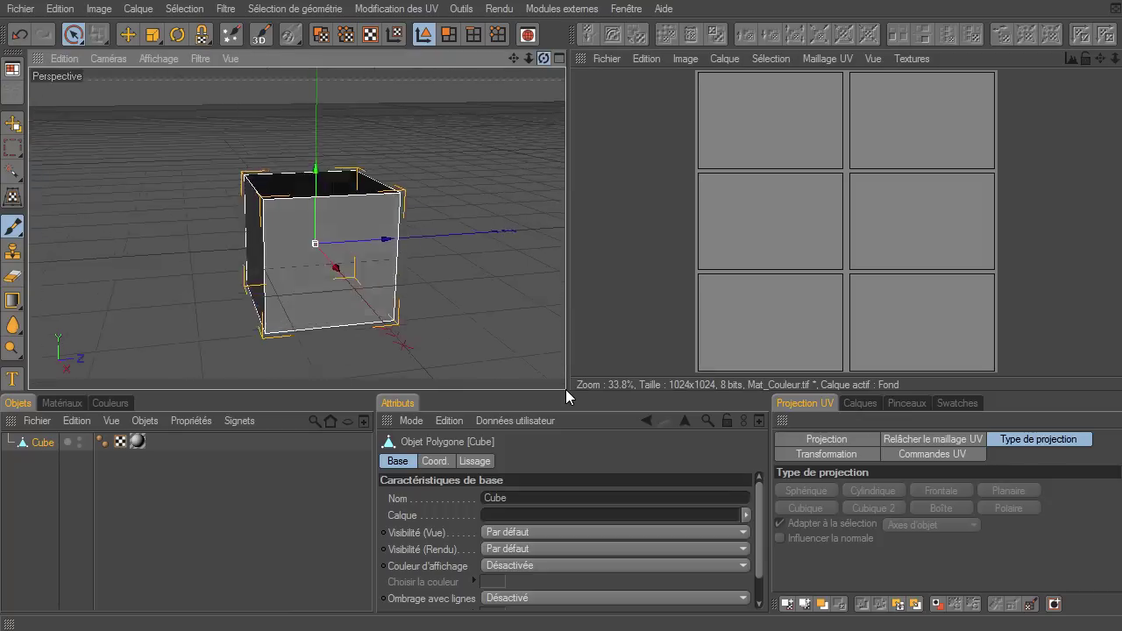
In 3D paint mode, paint trial red strokes on the cube's faces and UV tiles
left_click(259, 37)
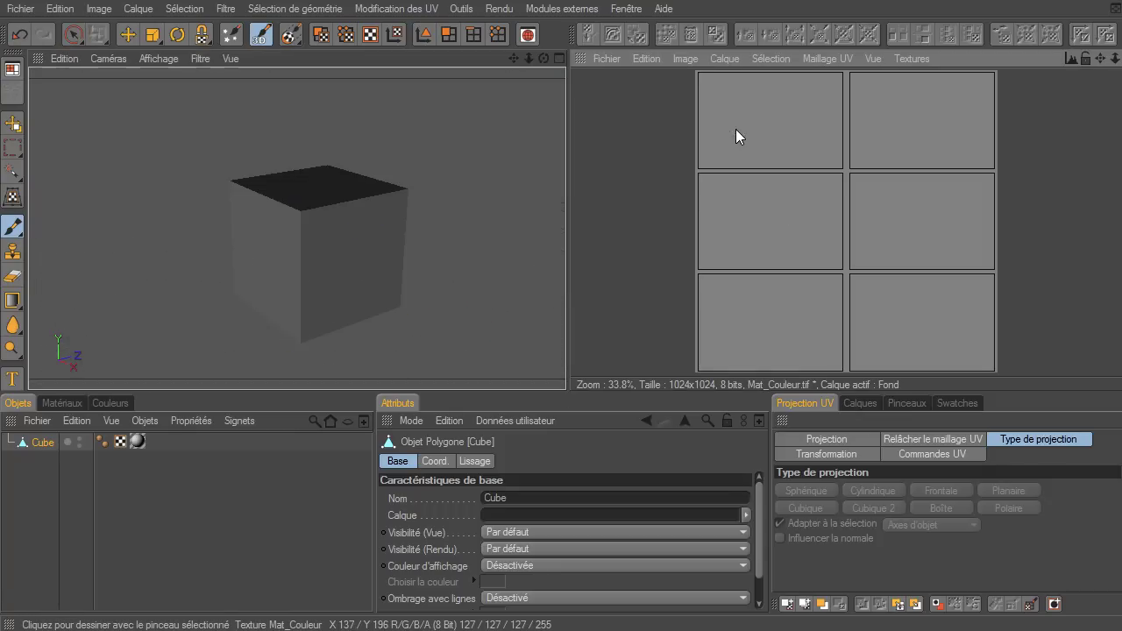
left_click_drag(736, 128, 761, 123)
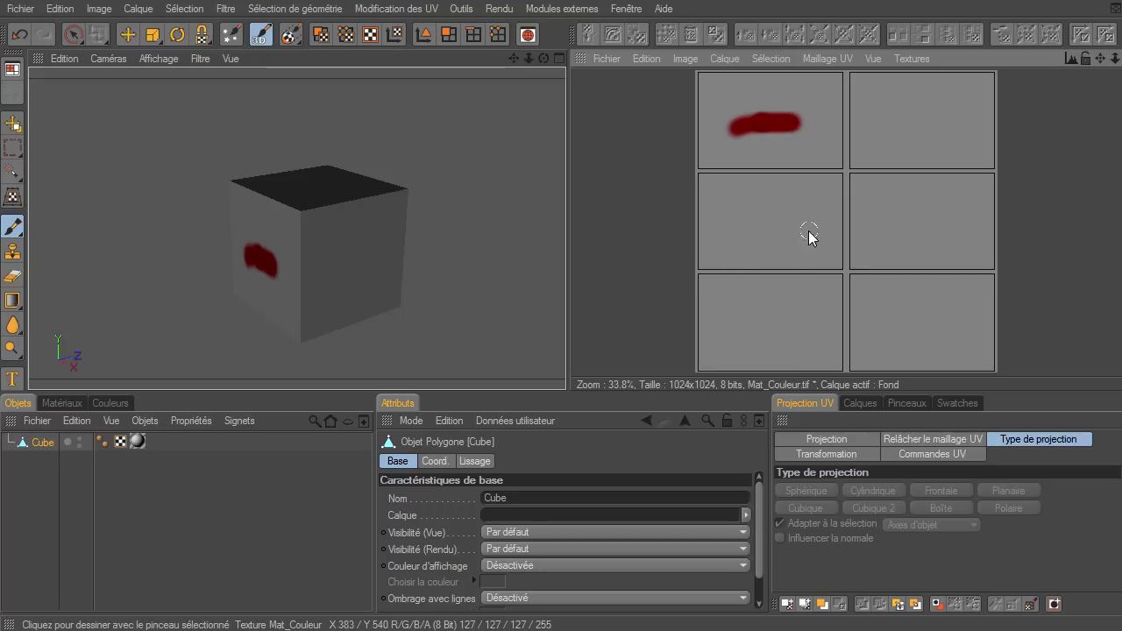
left_click_drag(893, 221, 967, 221)
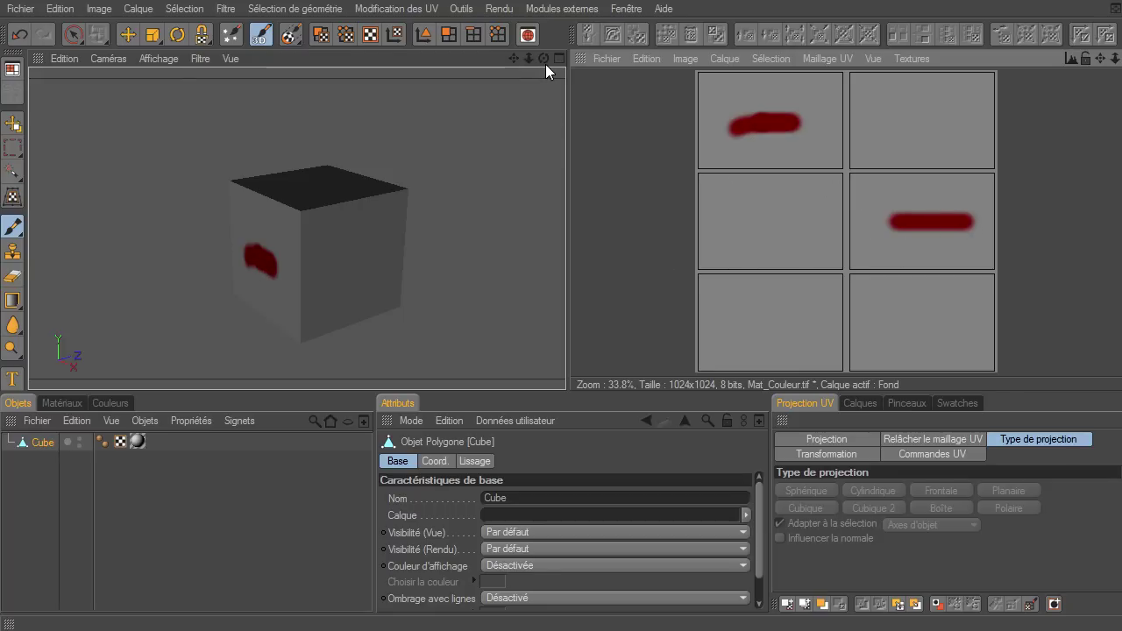
left_click_drag(544, 59, 566, 389)
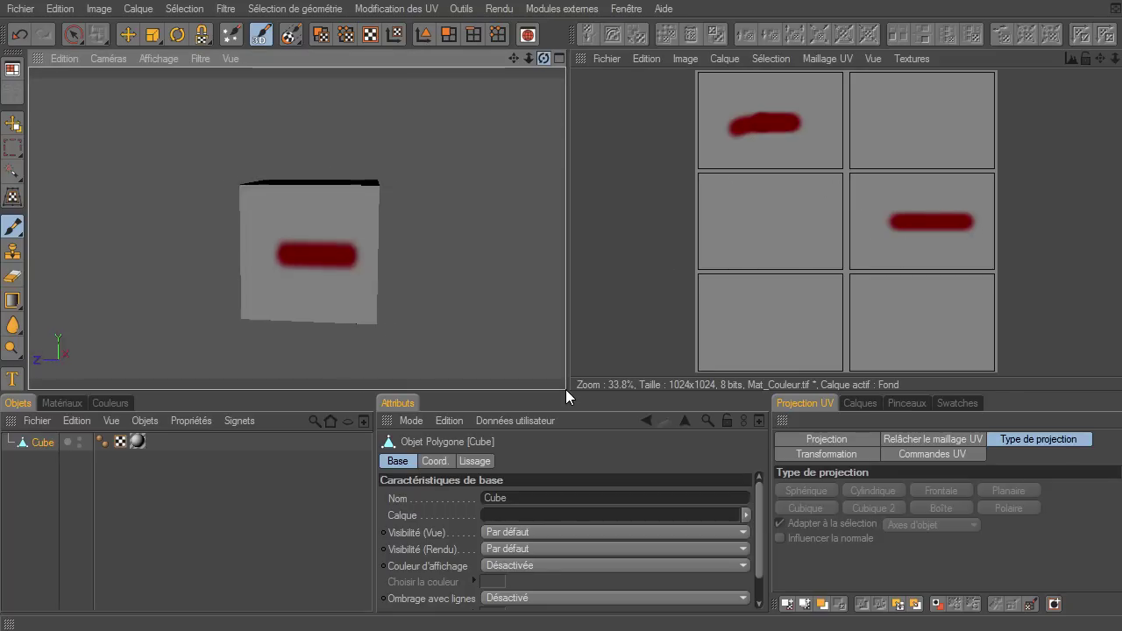
left_click_drag(780, 247, 787, 188)
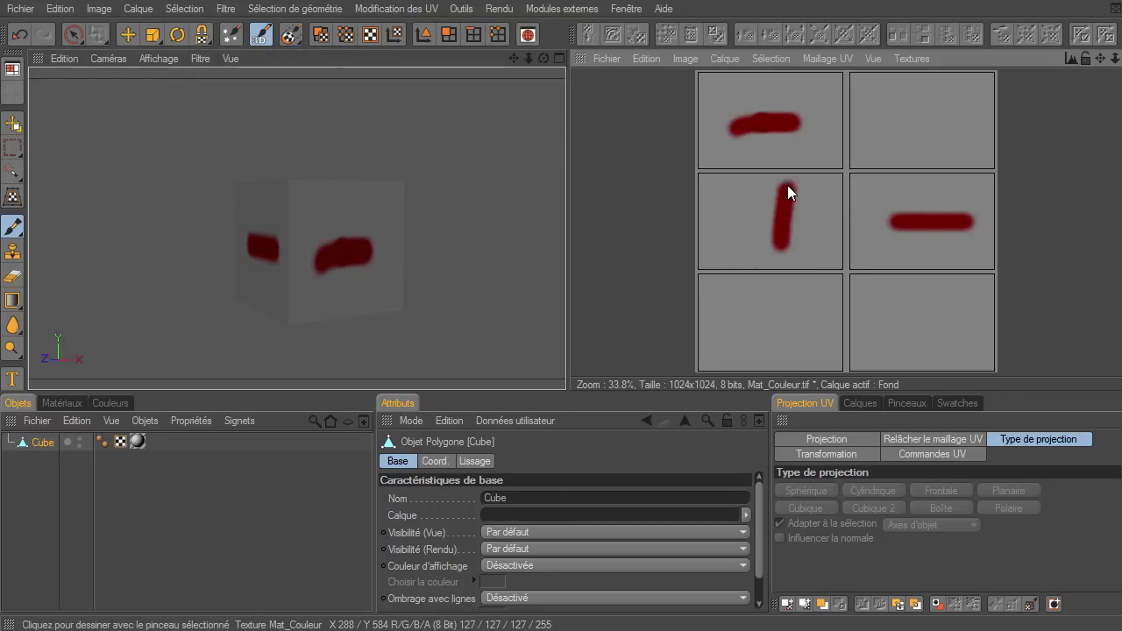
mouse_move(541, 57)
left_mouse_down()
mouse_move(565, 389)
mouse_move(544, 59)
left_mouse_up()
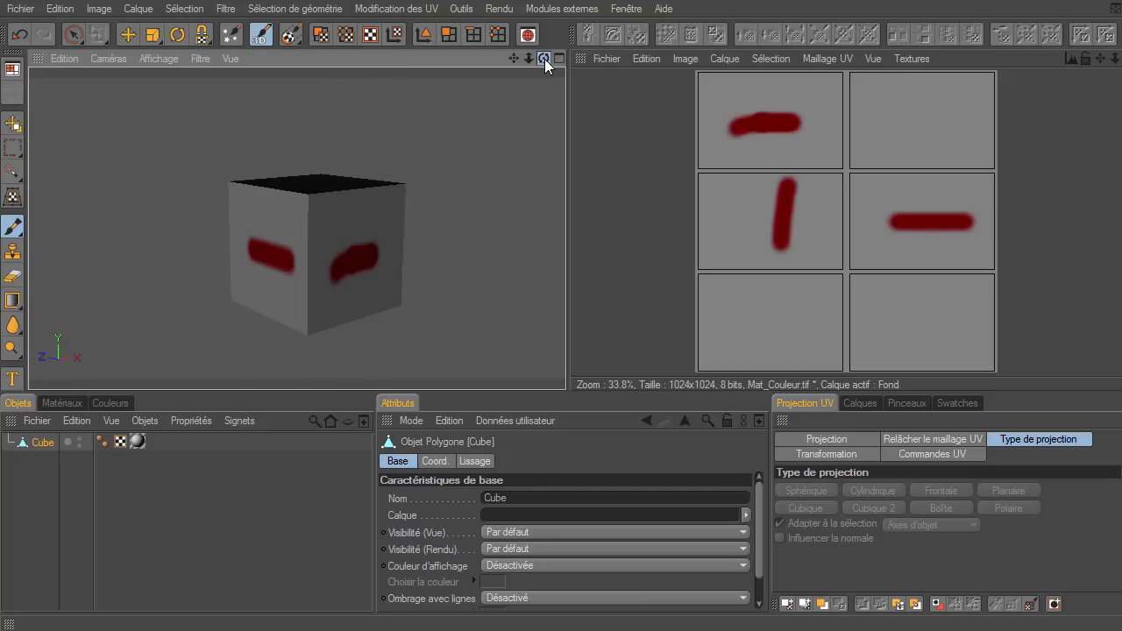
Undo all the red strokes with Ctrl+Z and orbit to confirm the cube is blank
key("ctrl+z")
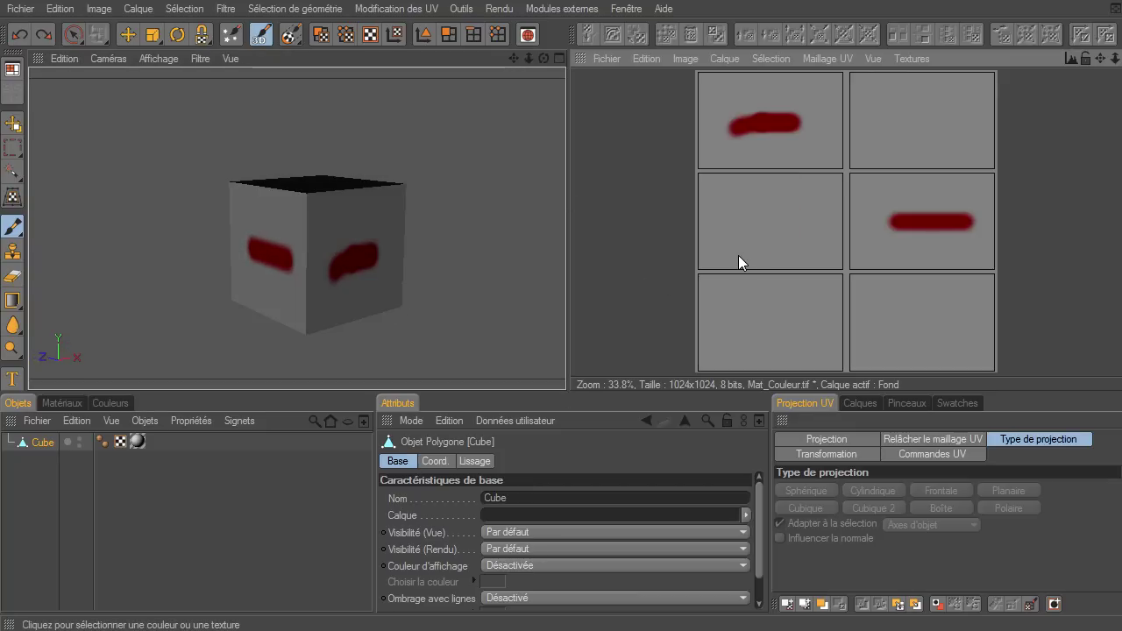
key("ctrl+z")
key("ctrl+z")
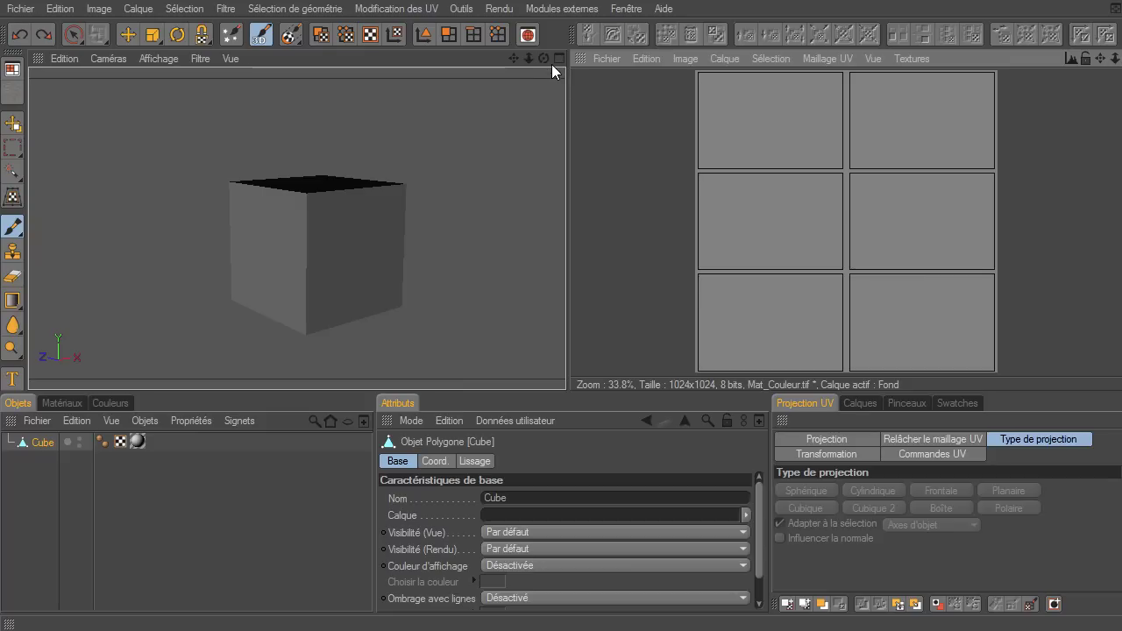
left_click_drag(545, 58, 565, 389)
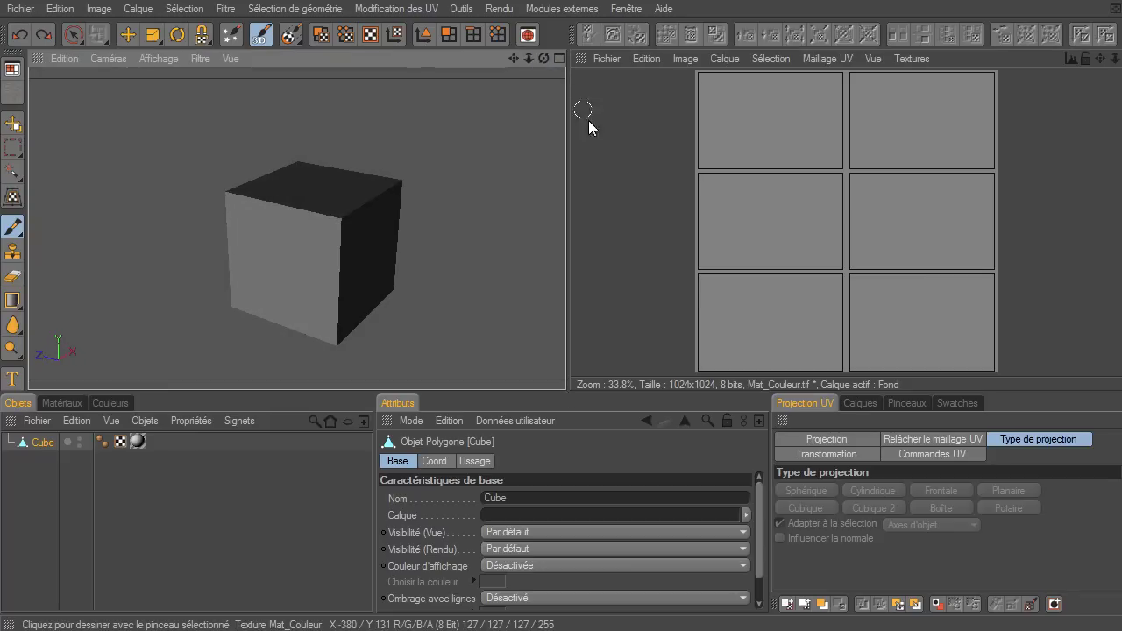
In UV Polygon mode, apply a Boîte projection so the cube unfolds as a cross
left_click(75, 34)
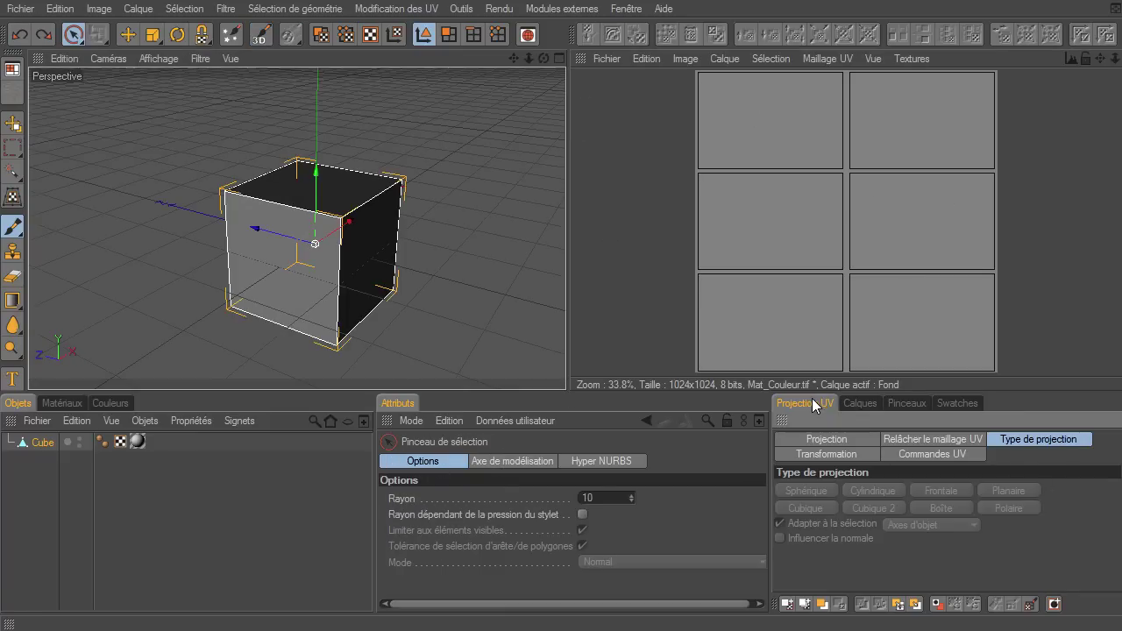
left_click(321, 36)
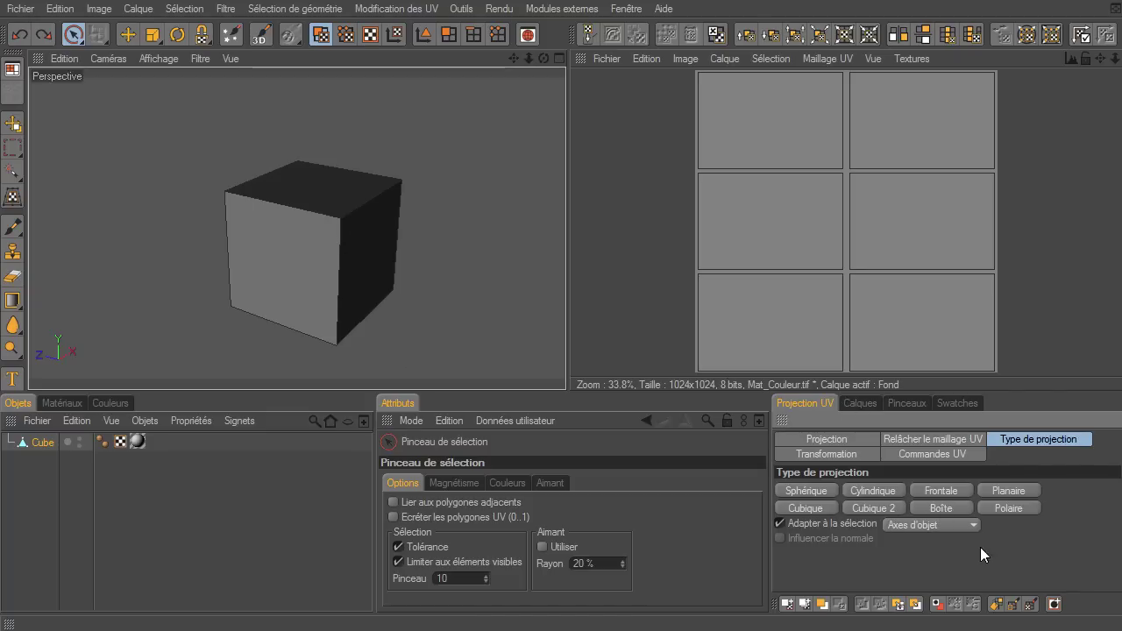
left_click(965, 507)
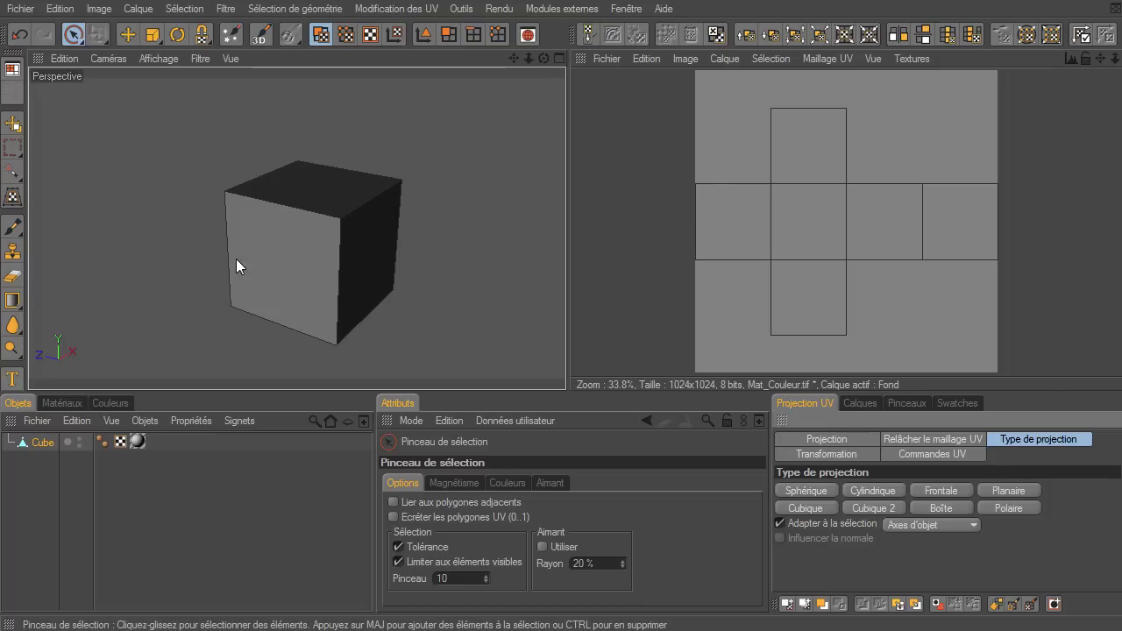
left_click_drag(544, 58, 565, 390)
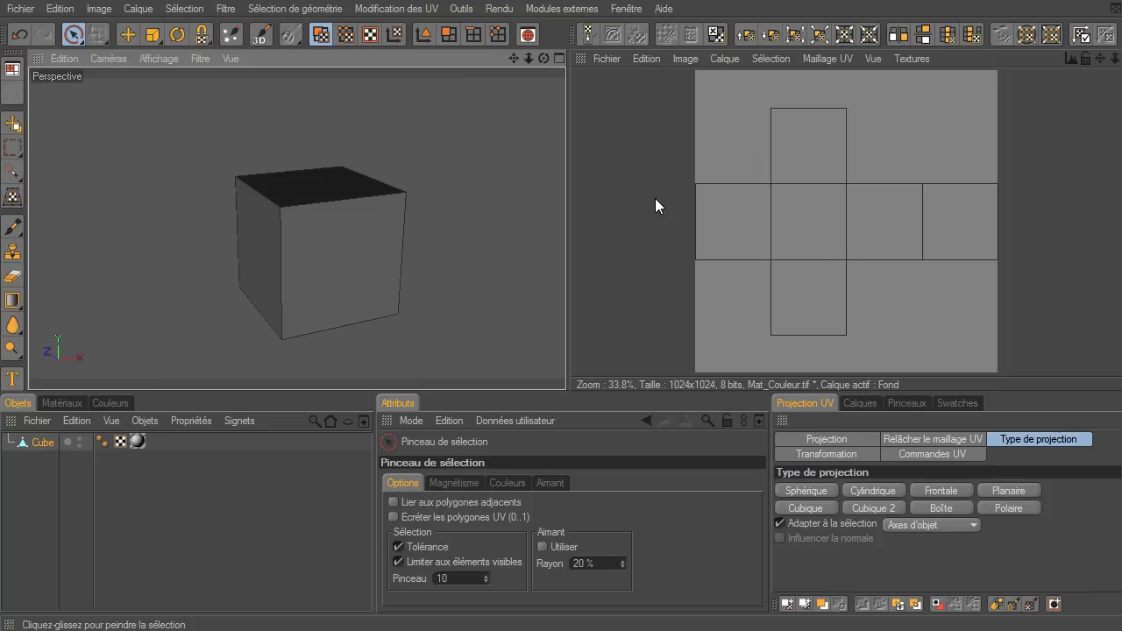
left_click_drag(545, 59, 579, 78)
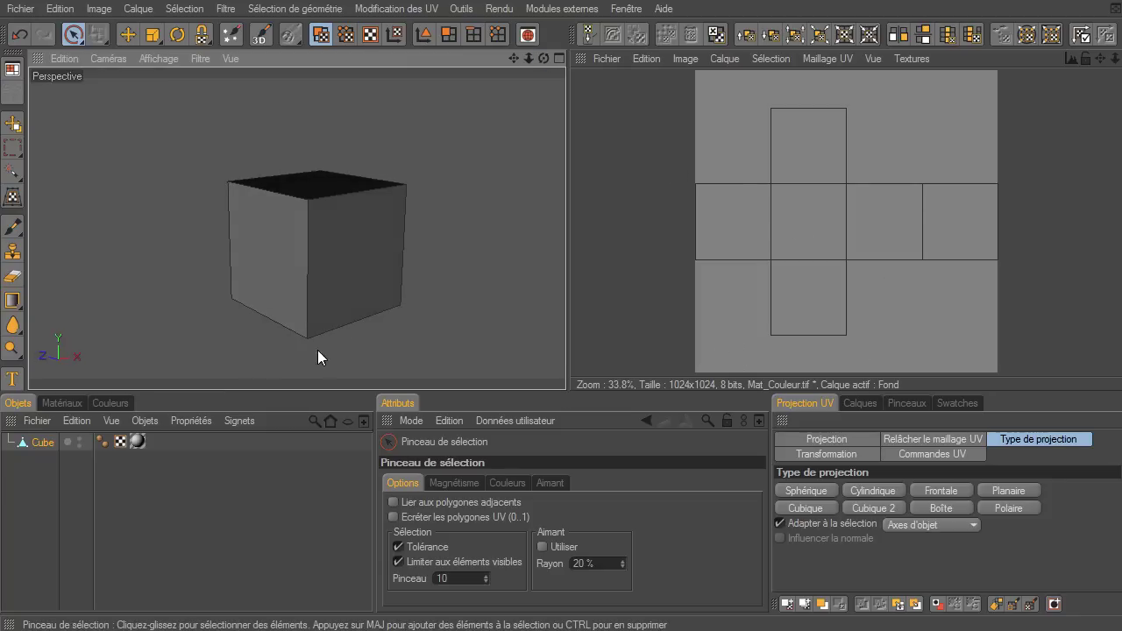
left_click(42, 442)
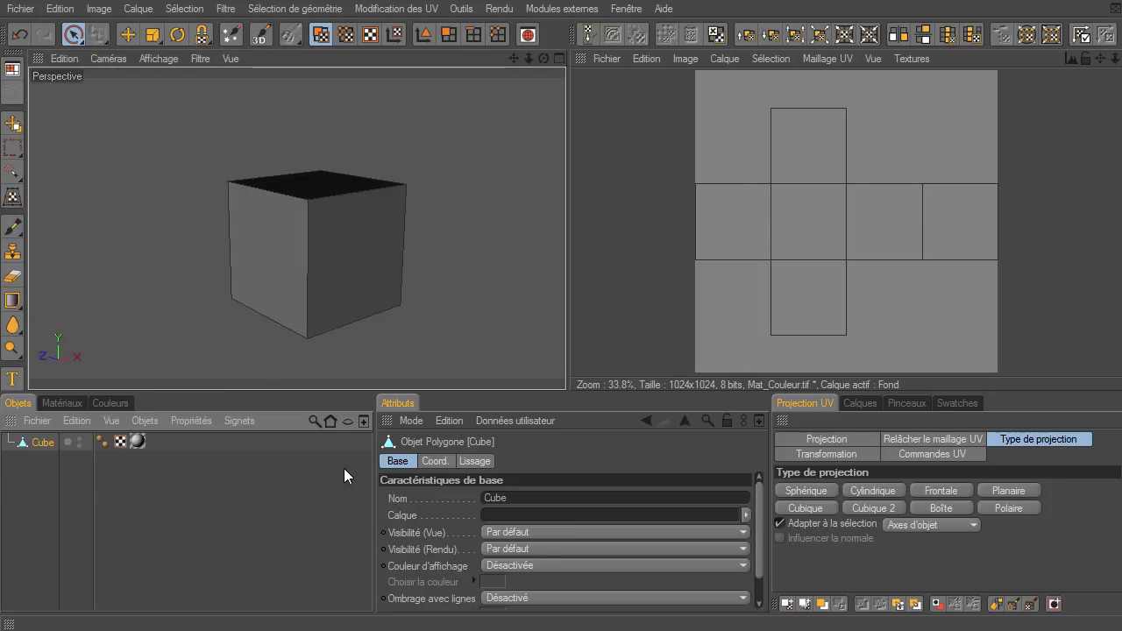
Create a Calque maillage UV layer above Fond containing the cube's UV mesh outlines
left_click(858, 402)
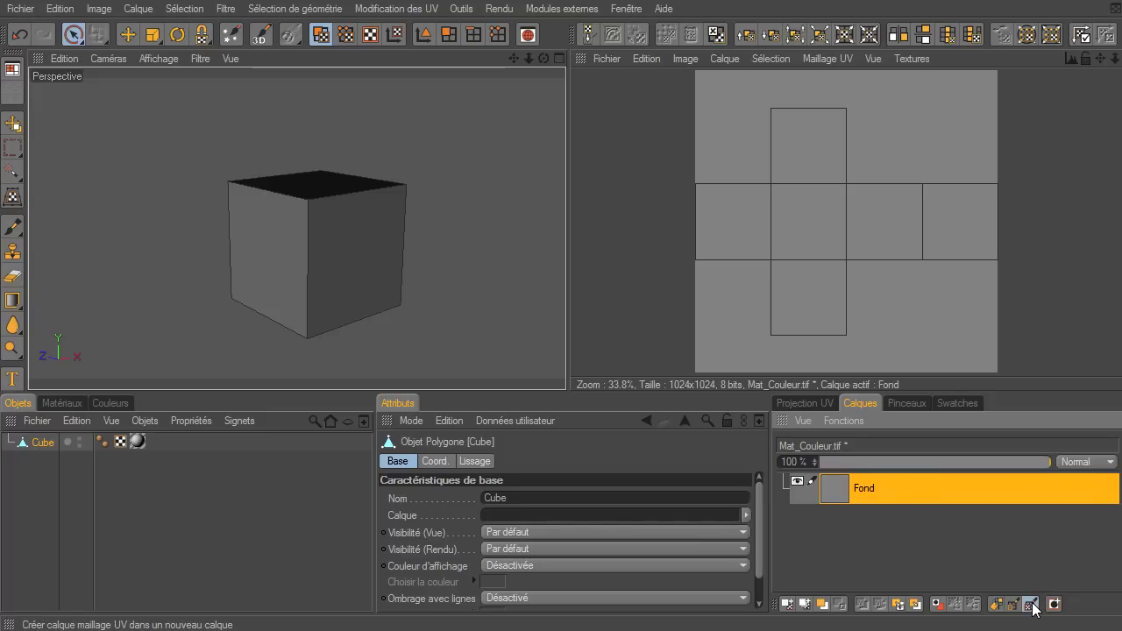
left_click(1031, 605)
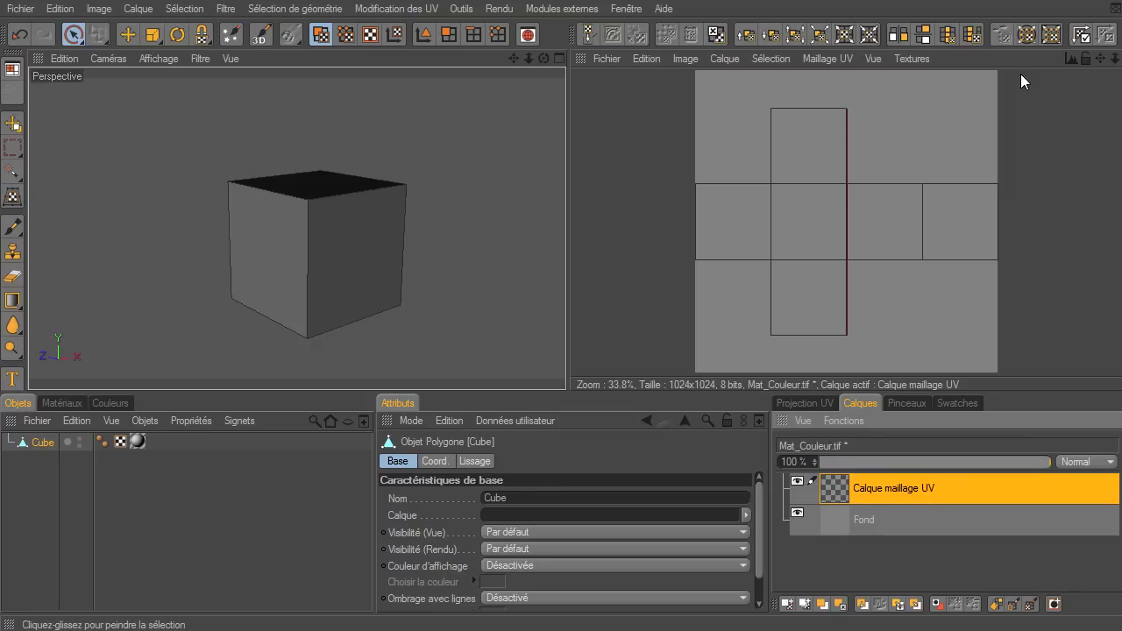
mouse_move(1114, 58)
left_mouse_down()
mouse_move(833, 383)
mouse_move(1027, 72)
left_mouse_up()
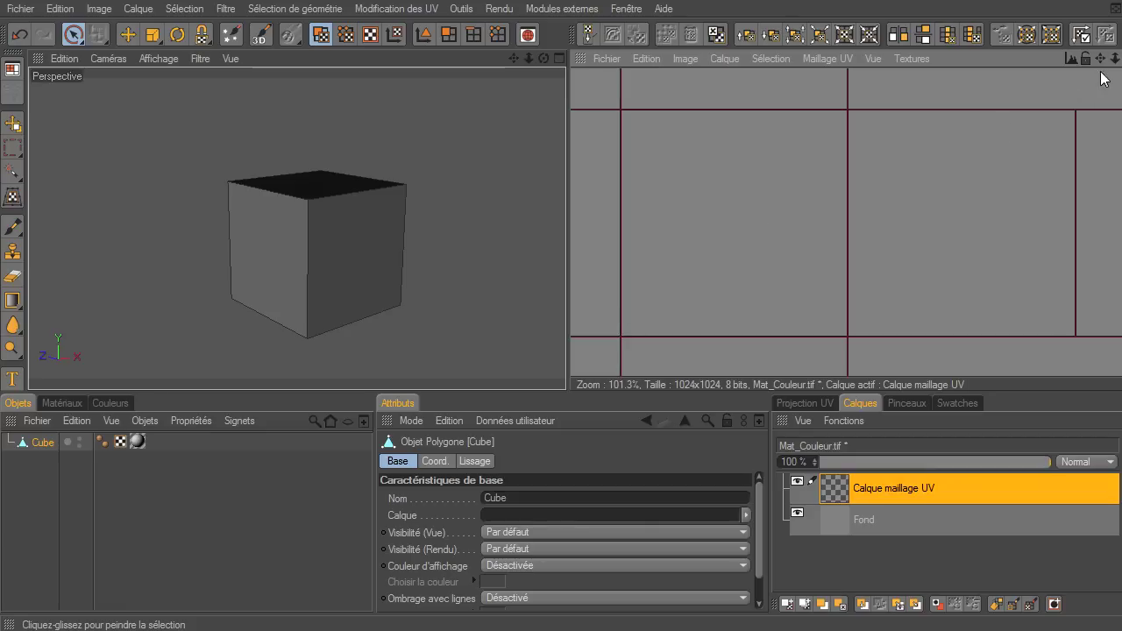
left_click_drag(1114, 58, 833, 378)
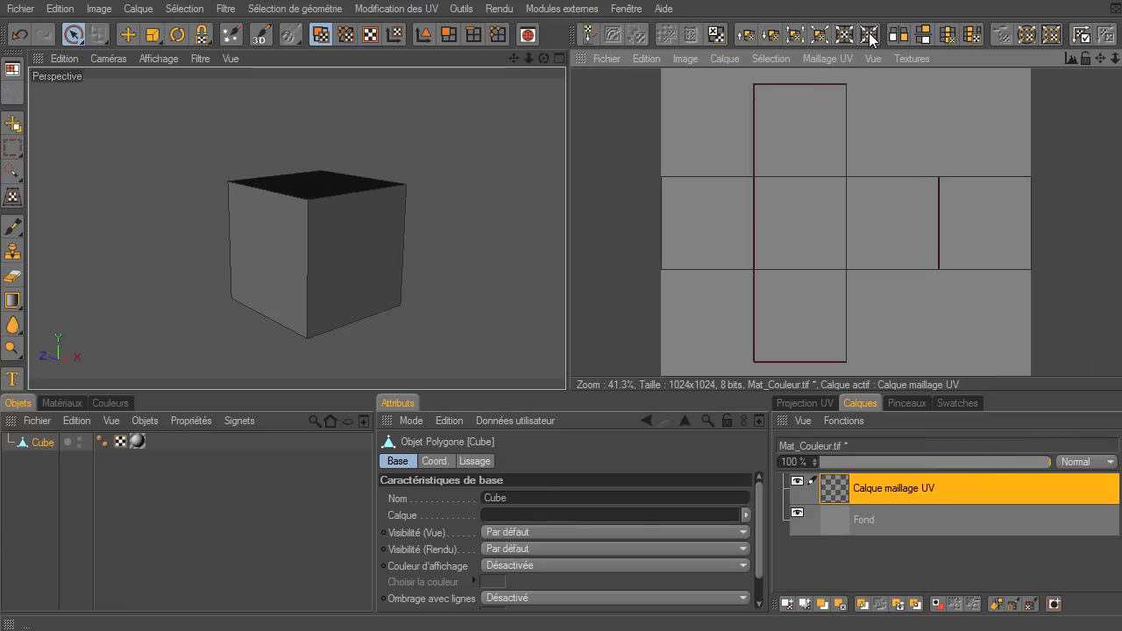
left_click(821, 59)
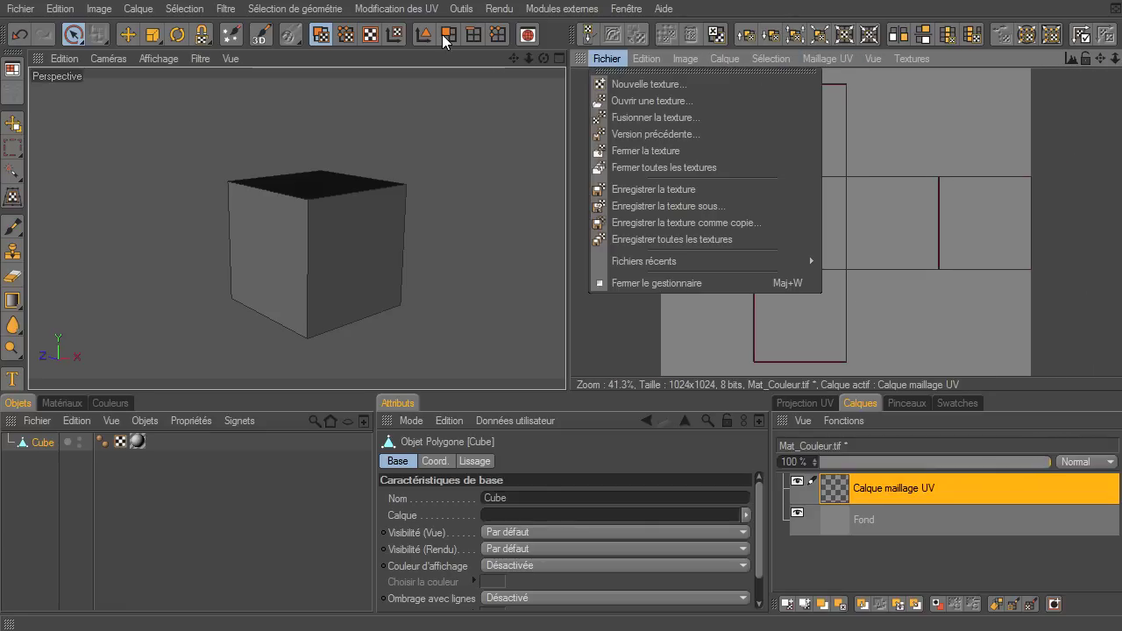
Return to whole-model mode and hide the UV mesh overlay in the texture view
left_click(423, 41)
left_click(423, 40)
left_click(828, 59)
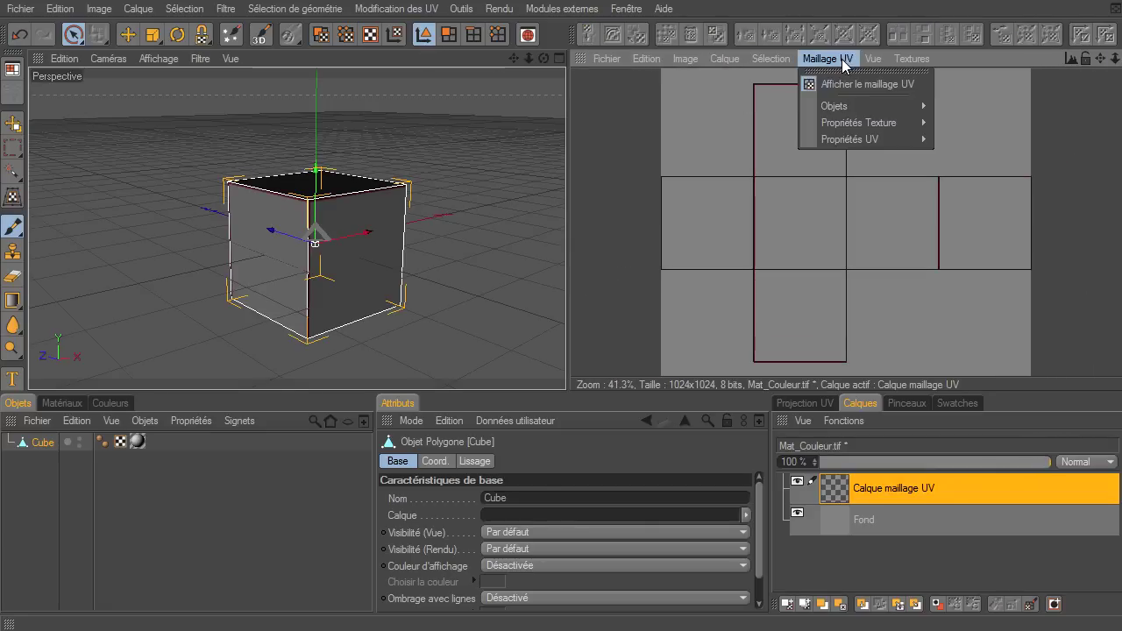
left_click(838, 88)
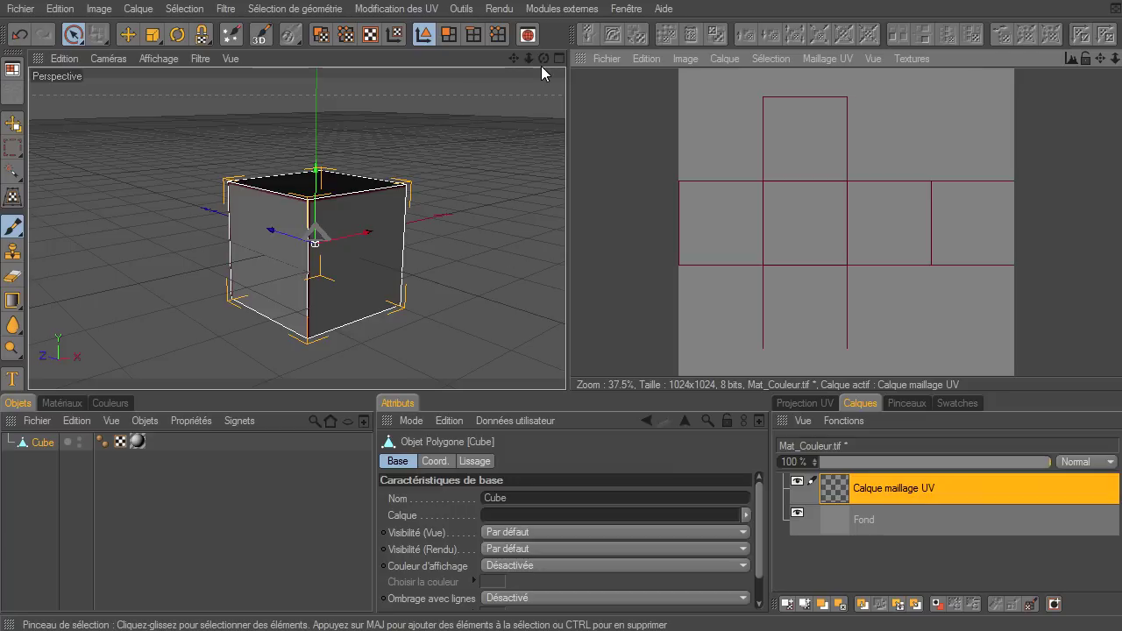
left_click_drag(541, 66, 595, 220)
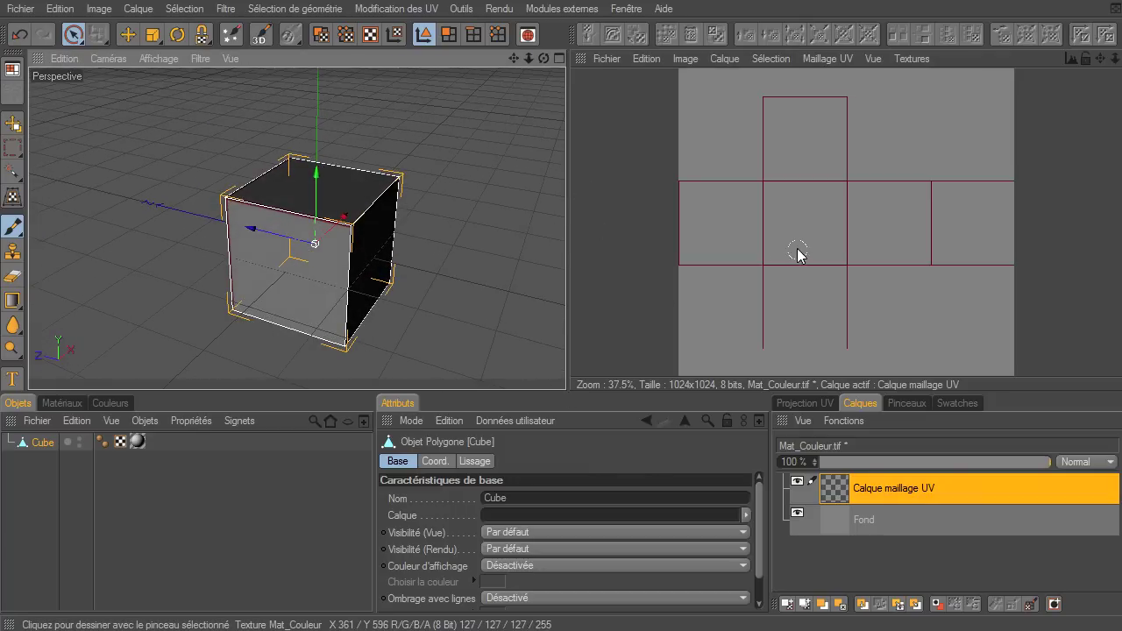
Save Mat_Couleur.tif into the tutobp folder as TIFF with PSD layers
left_click(604, 59)
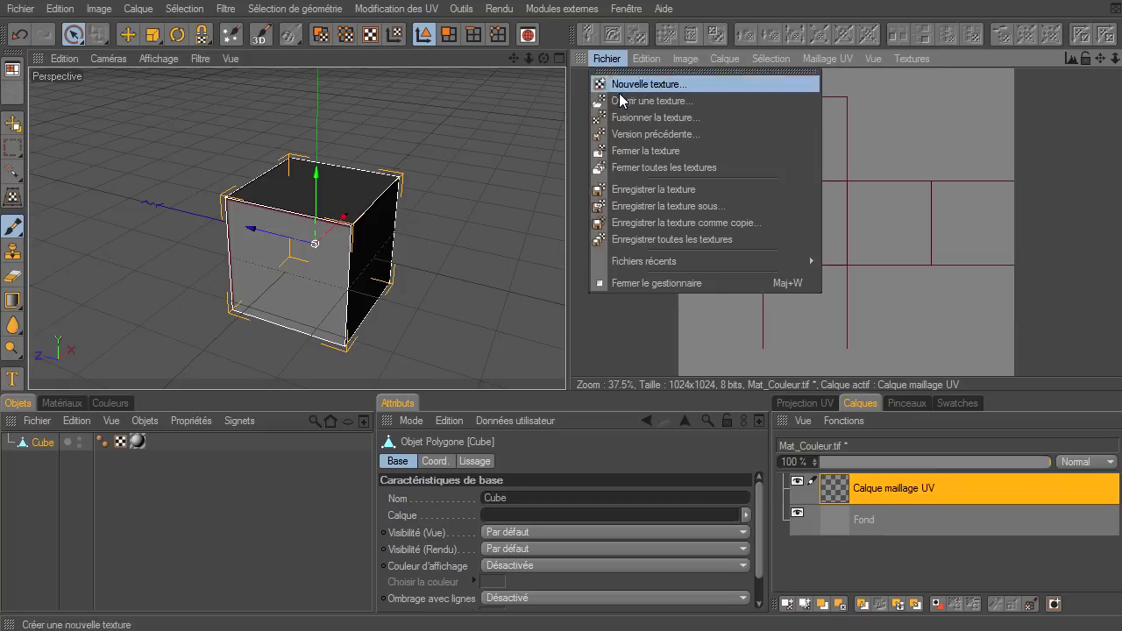
left_click(623, 206)
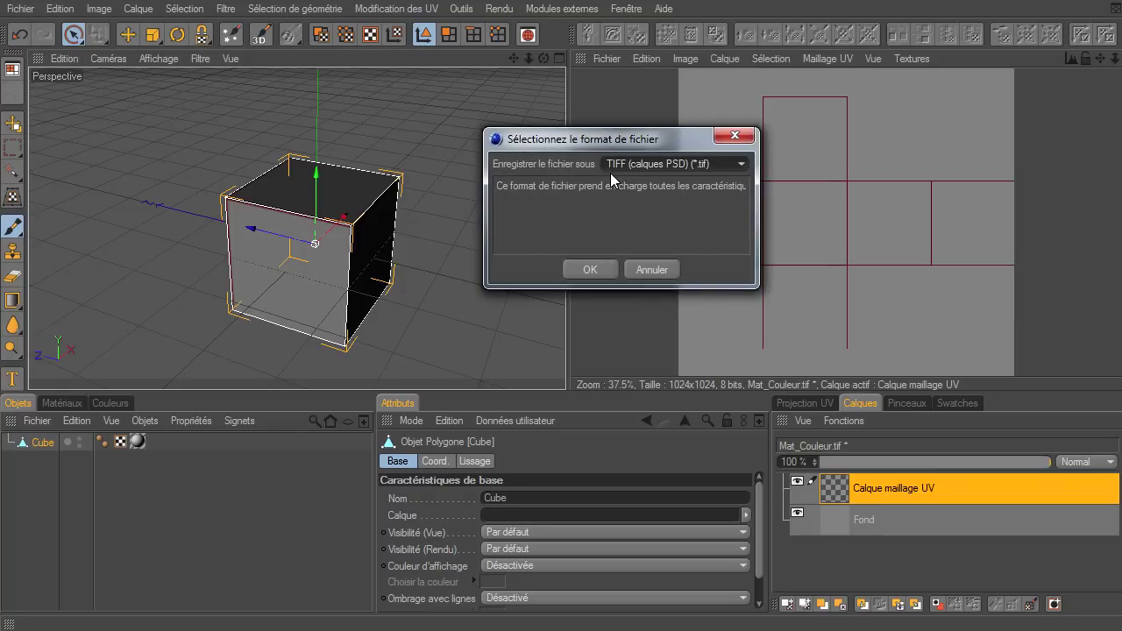
left_click(589, 269)
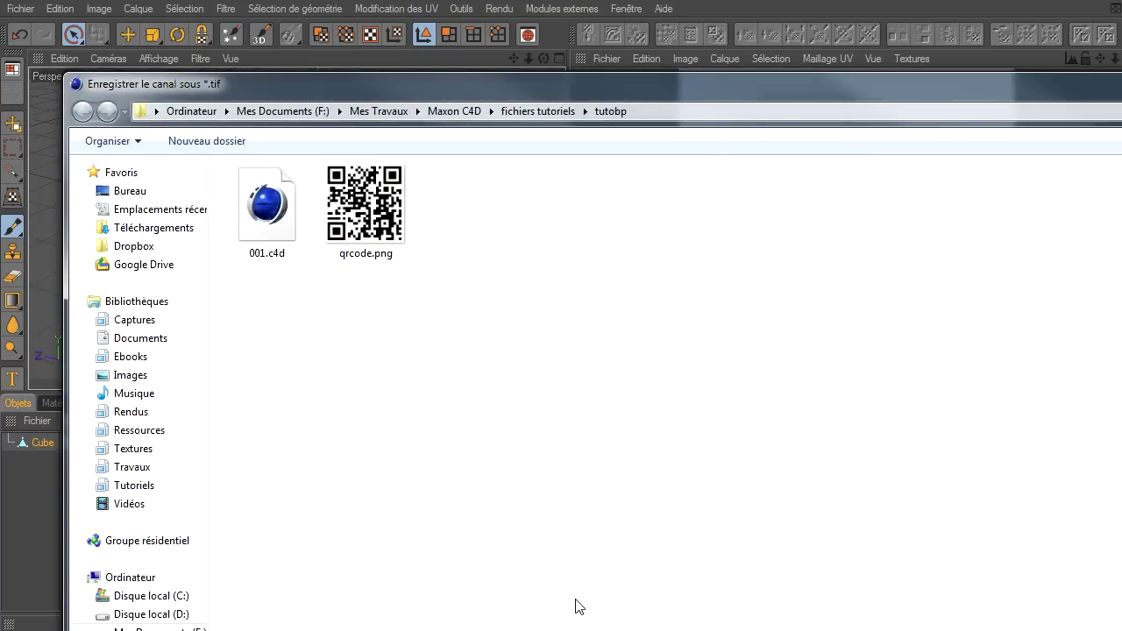
key("Return")
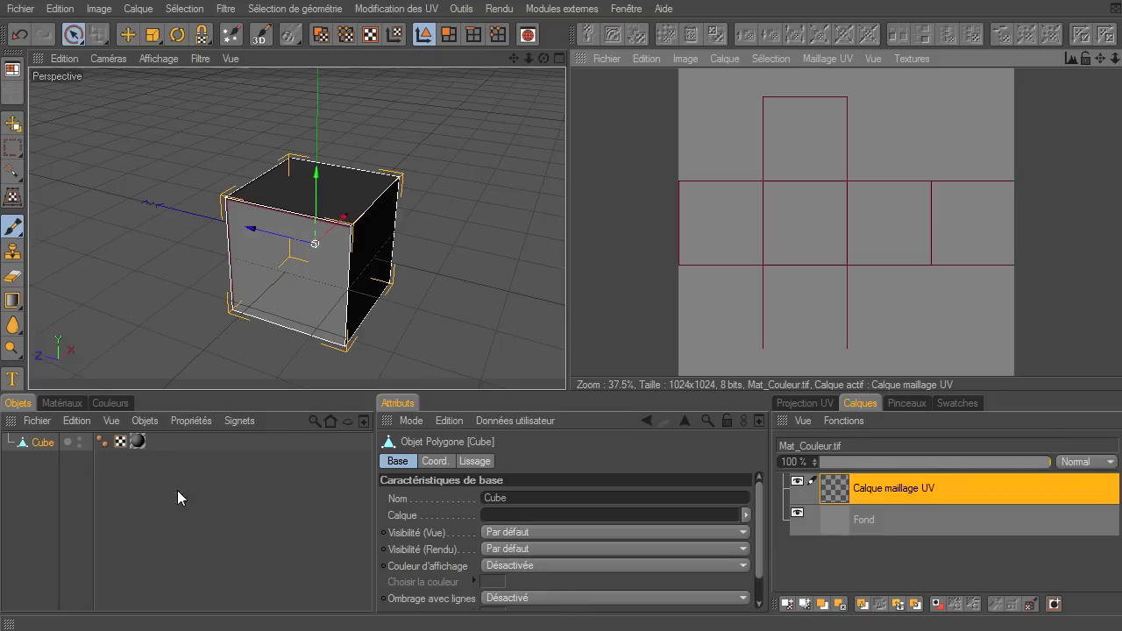
Switch to the standard_tuto layout and open the Mat material editor
left_click(13, 72)
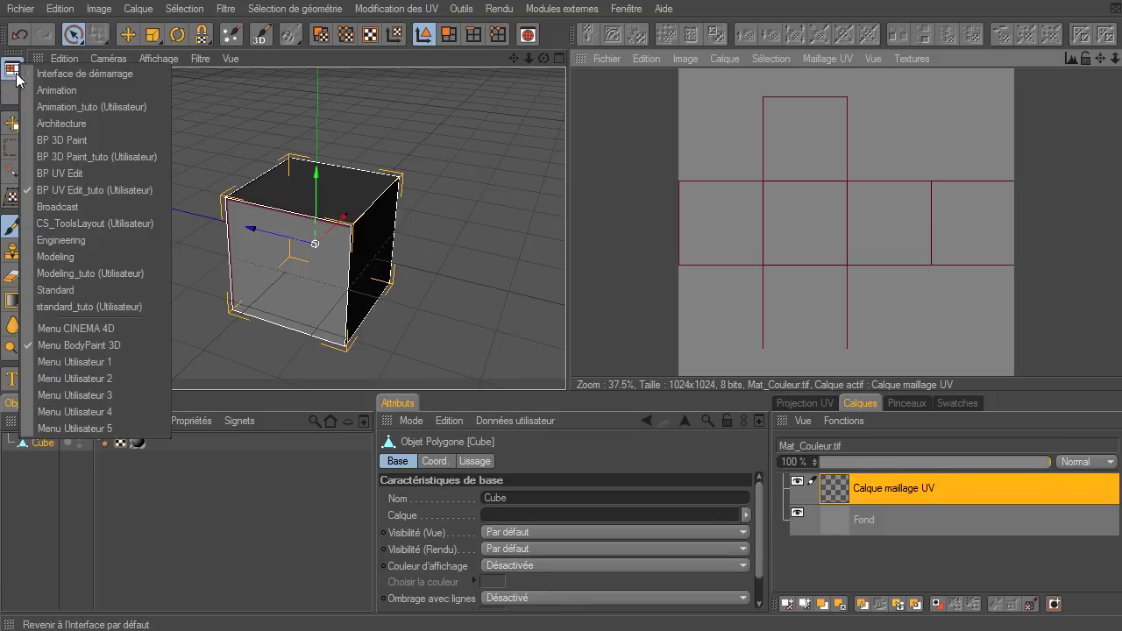
left_click(67, 307)
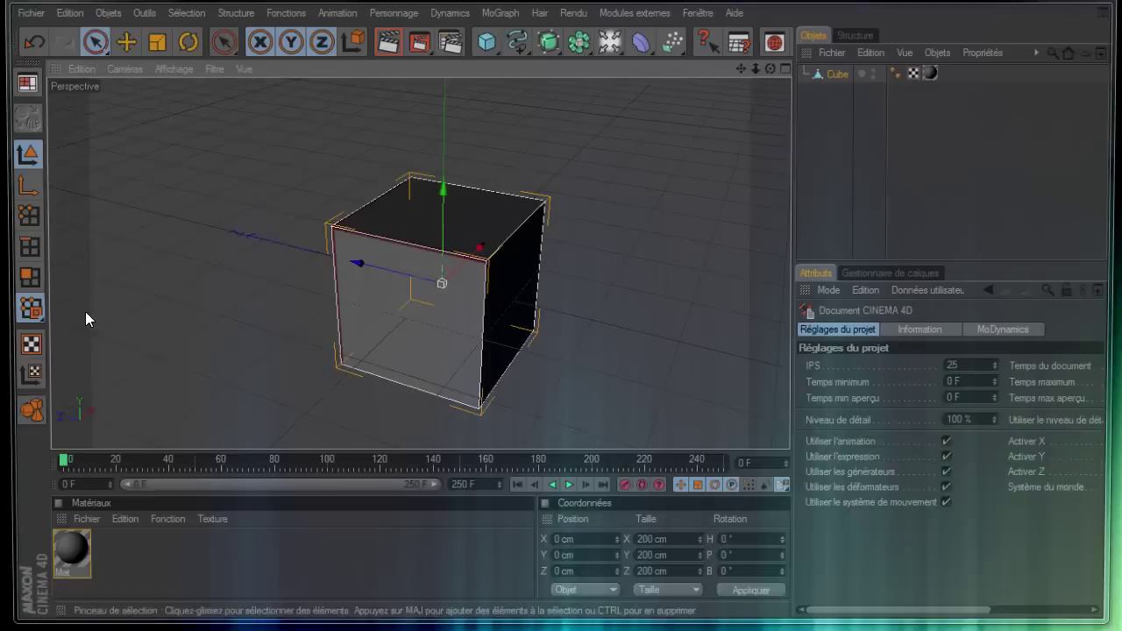
double_click(56, 560)
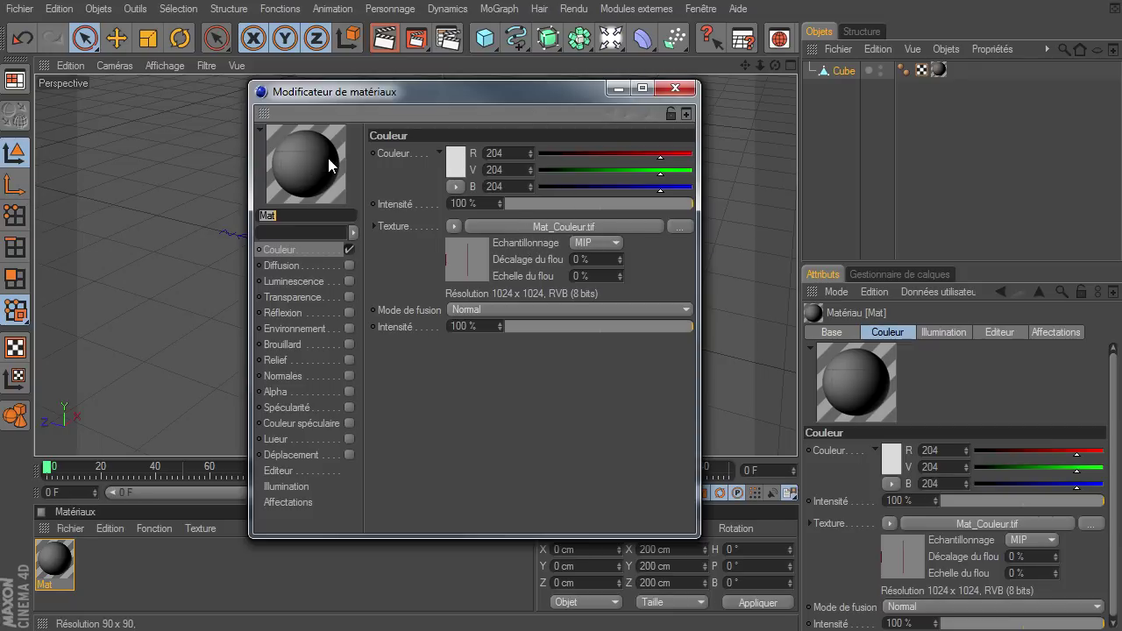
left_click(675, 89)
left_click(384, 38)
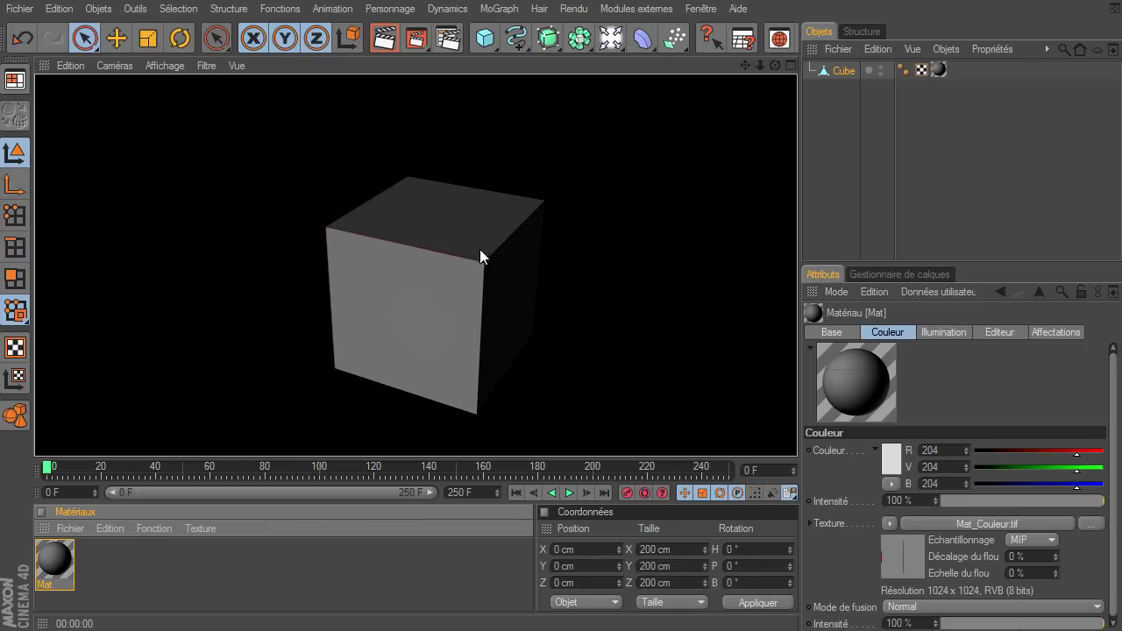
left_click(773, 69)
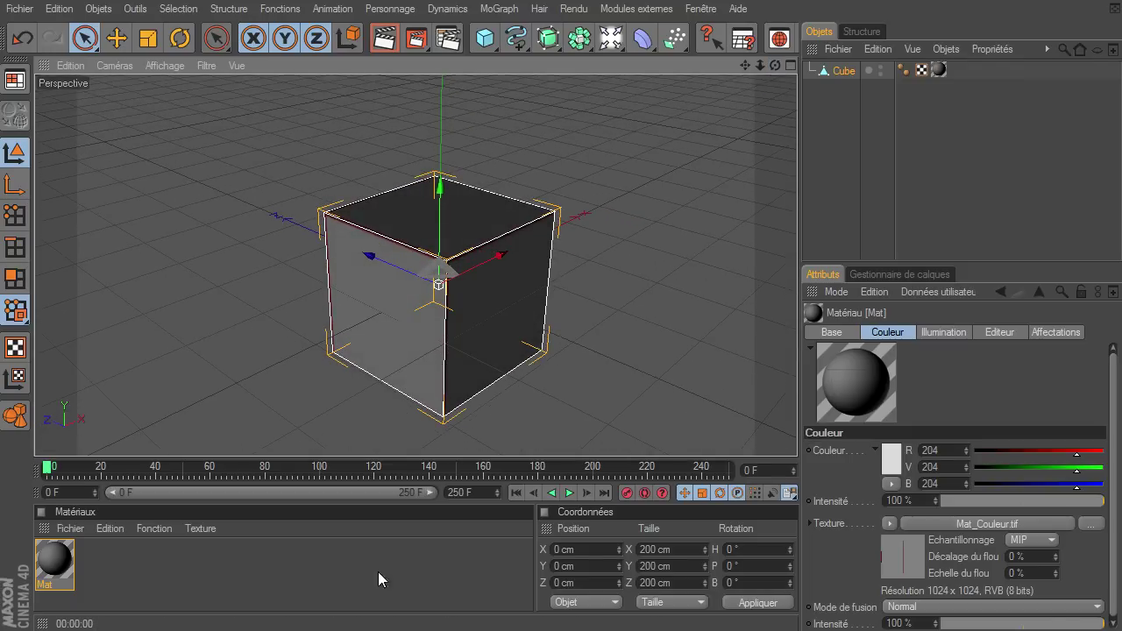
left_click(287, 594)
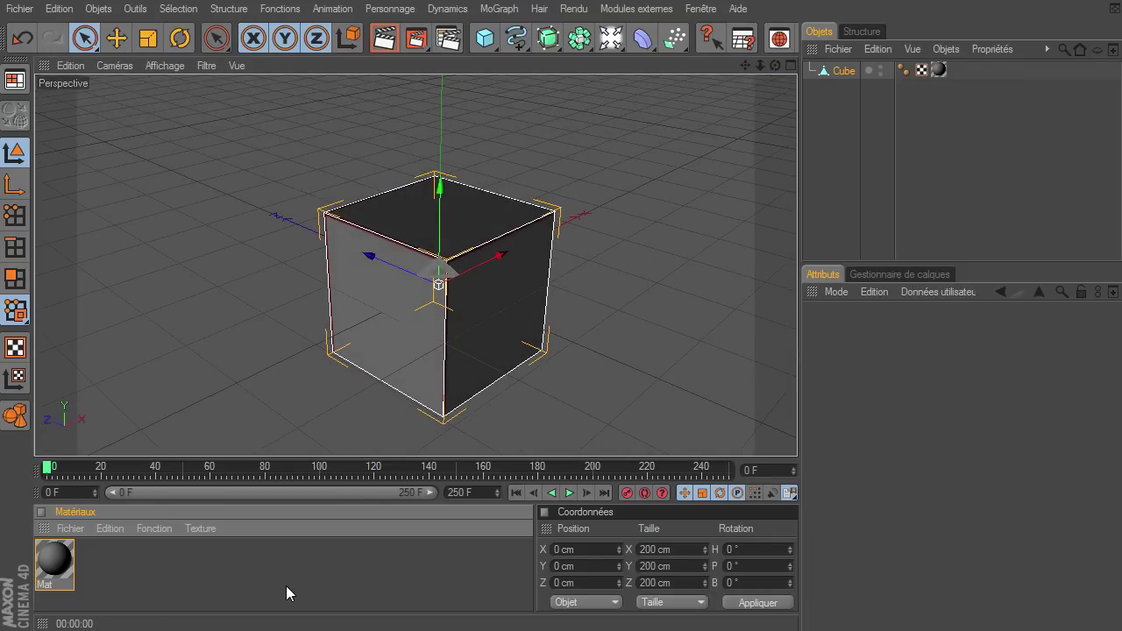
left_click(13, 80)
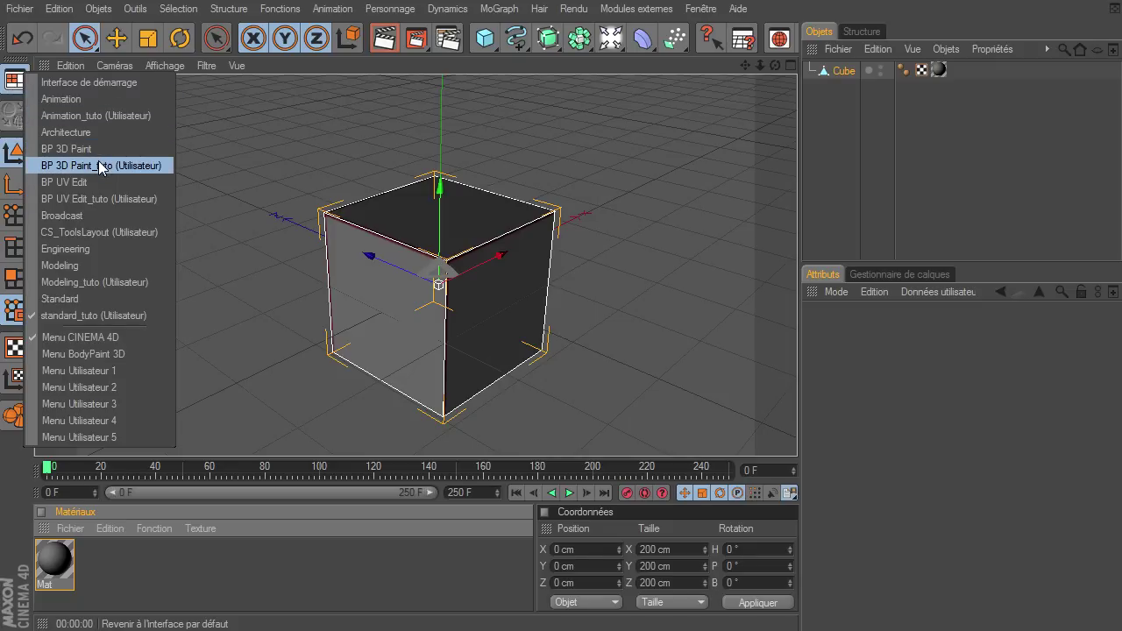
Switch to BP 3D Paint_tuto, check the UV layout in Texture, then return to Vue
left_click(79, 165)
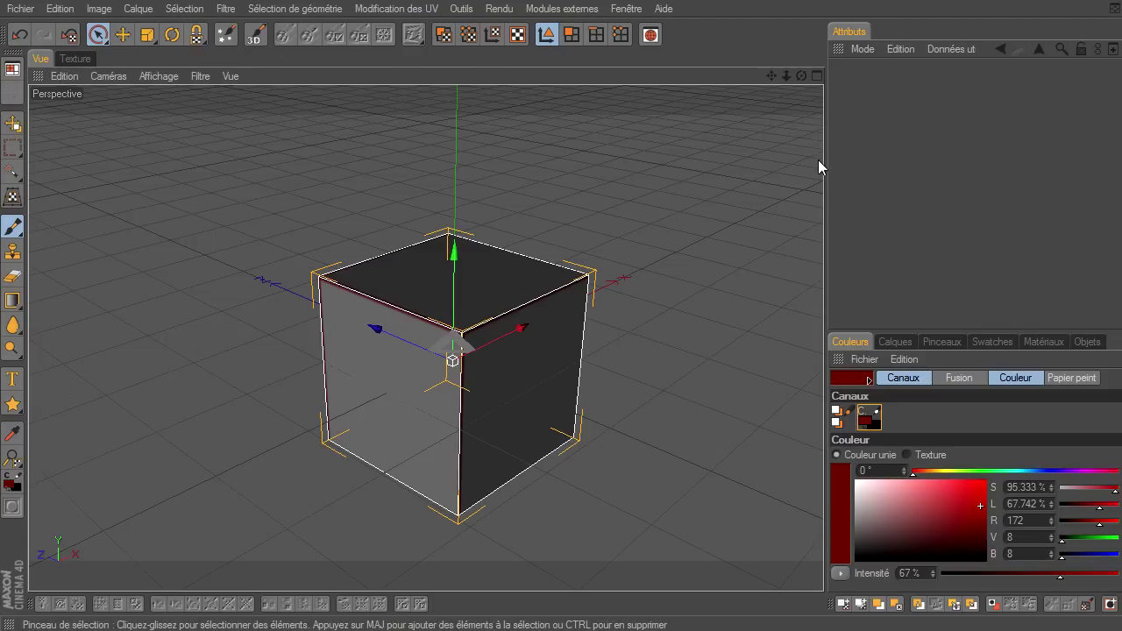
left_click(816, 77)
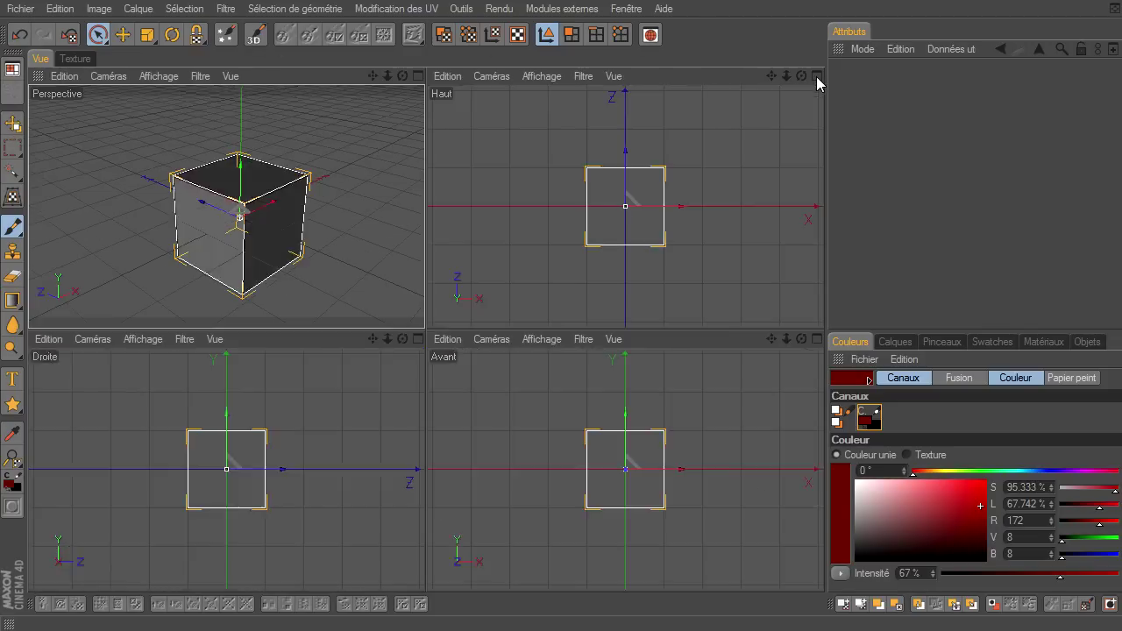
left_click(418, 77)
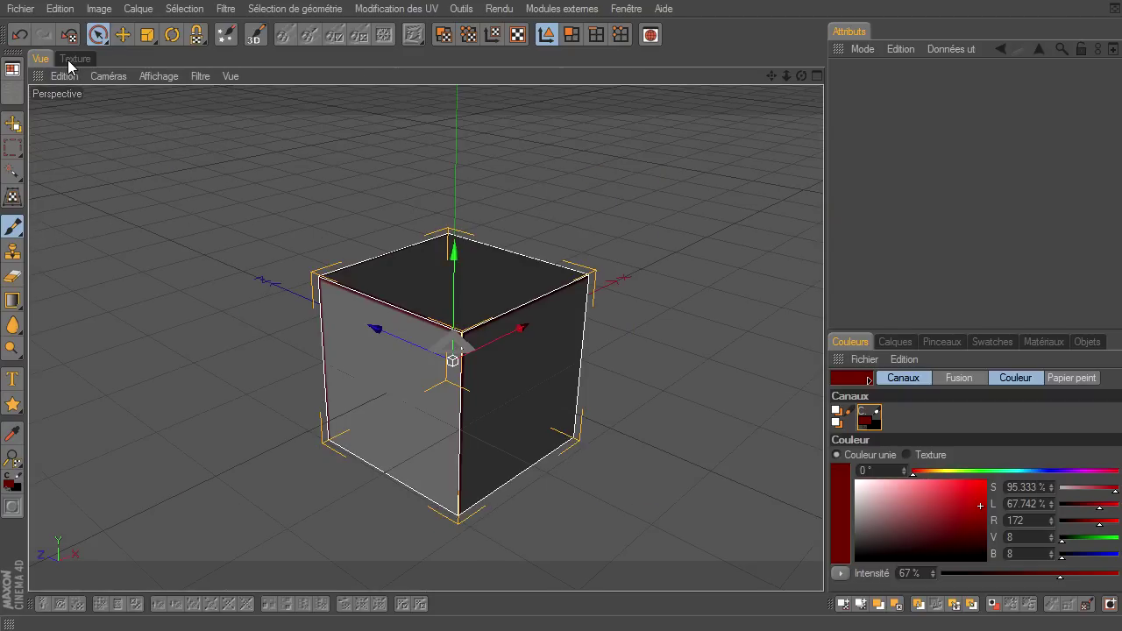
left_click(73, 59)
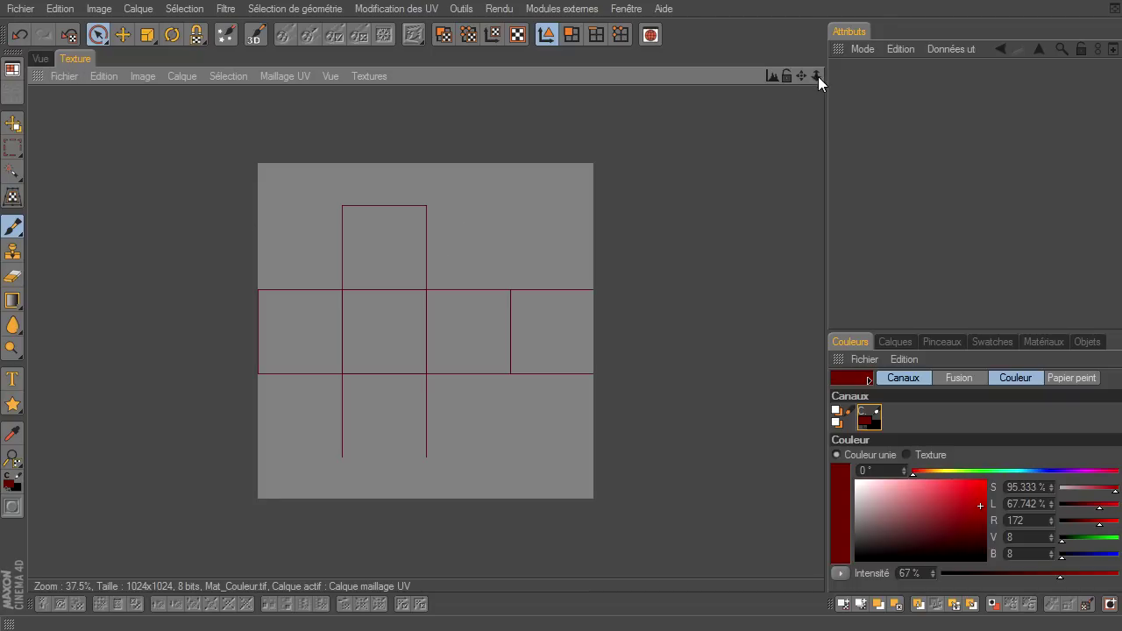
left_click_drag(816, 76, 824, 434)
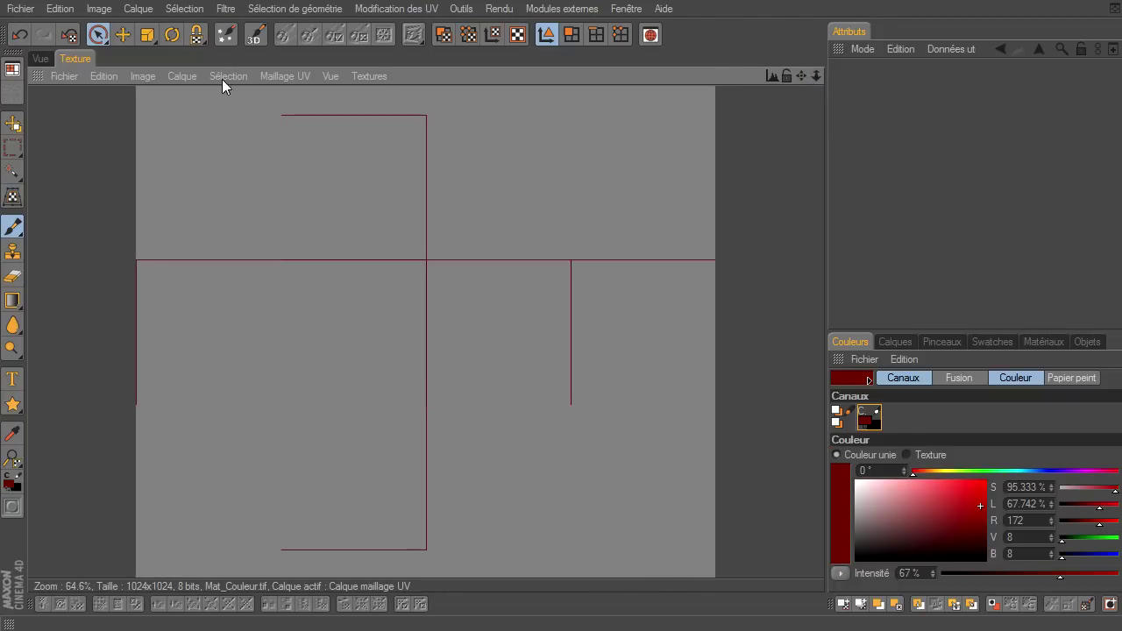
left_click(36, 57)
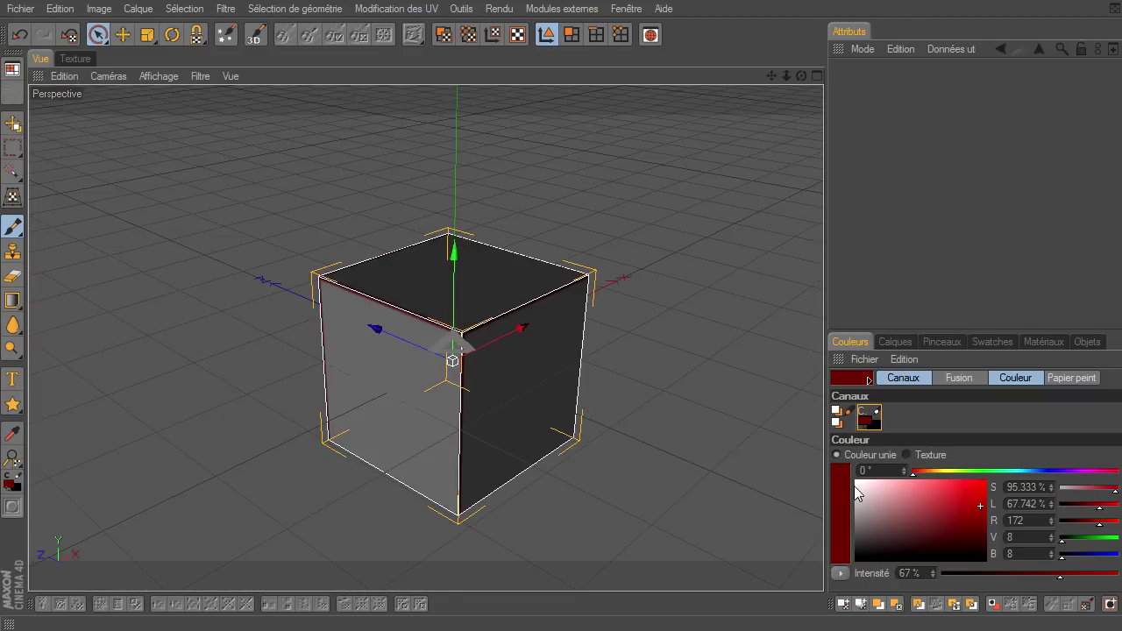
Browse the panel tabs and set the Matériaux panel to the compact layer manager view
left_click(905, 342)
left_click(945, 340)
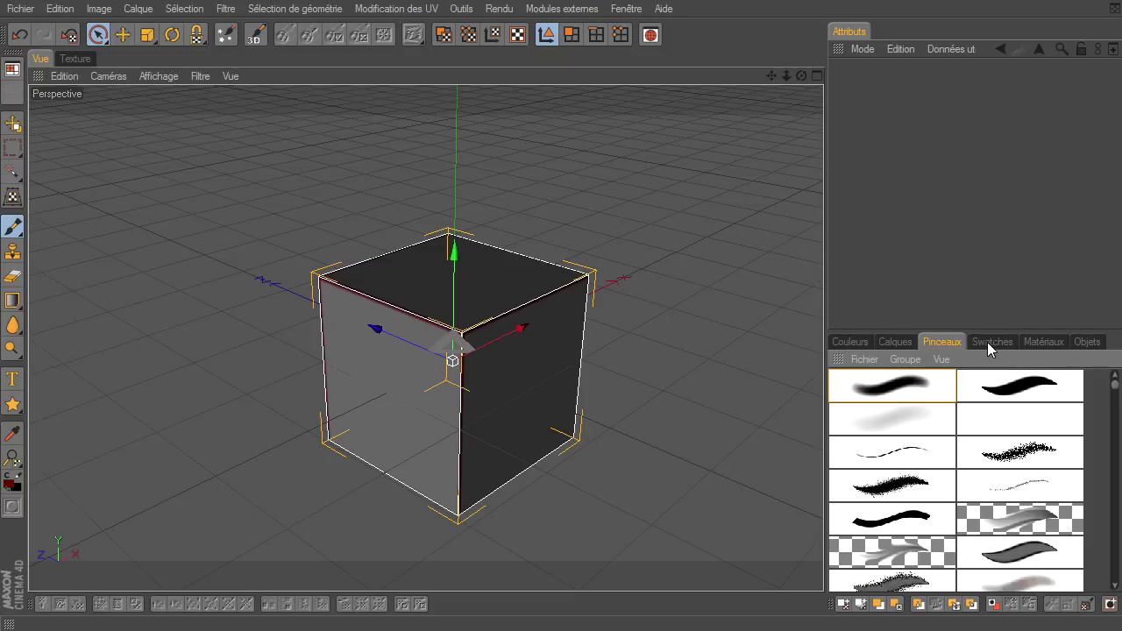
left_click(987, 342)
left_click(1060, 345)
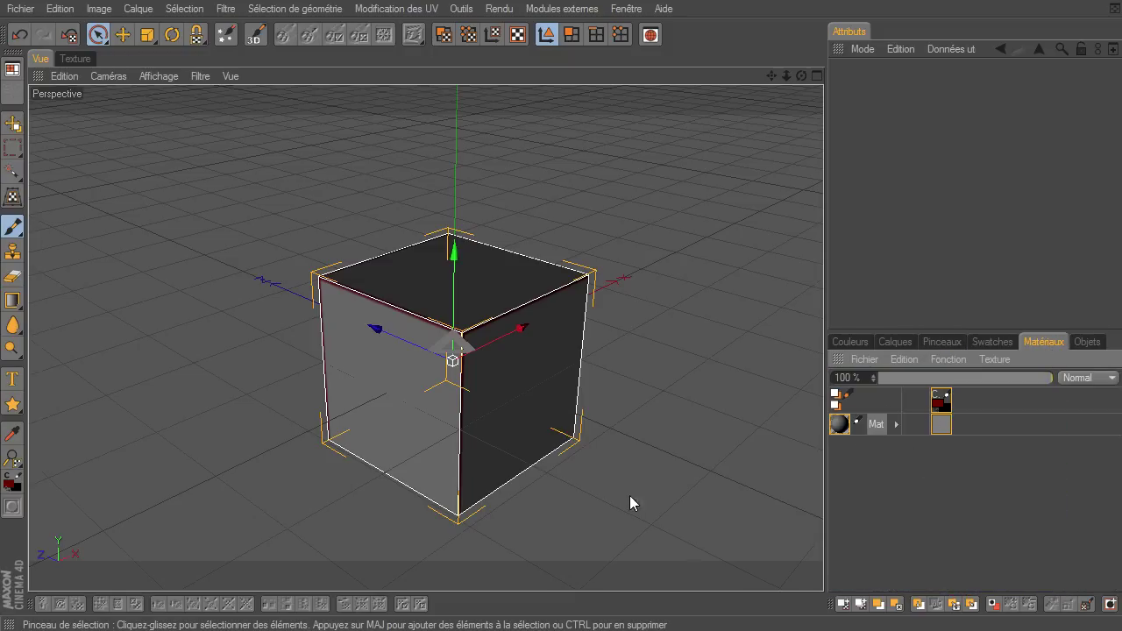
left_click(897, 360)
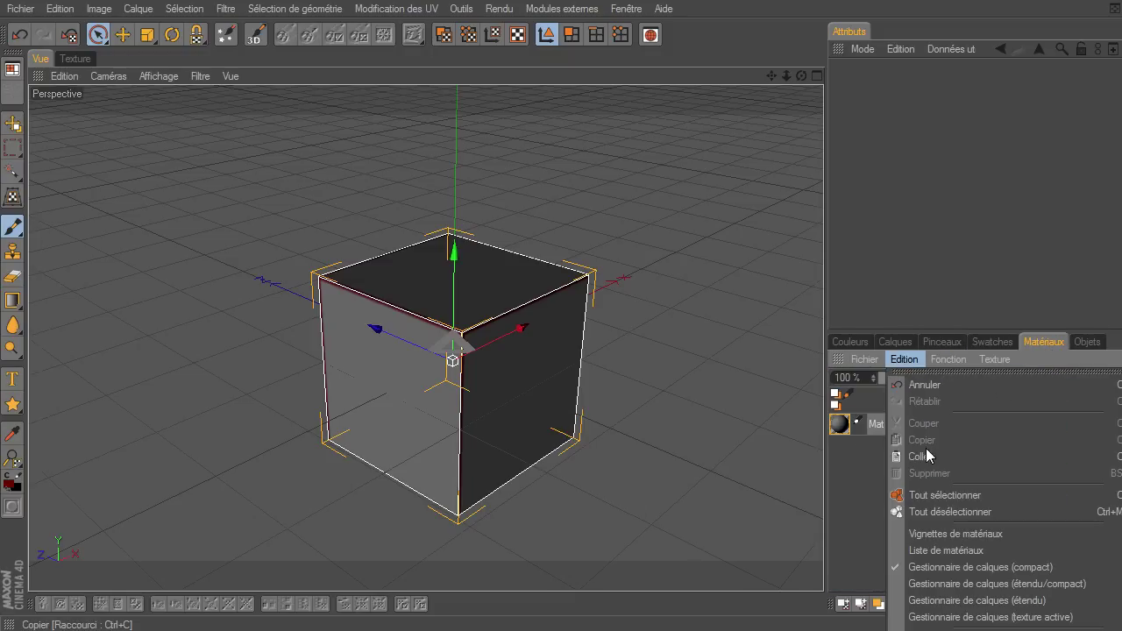
left_click(929, 534)
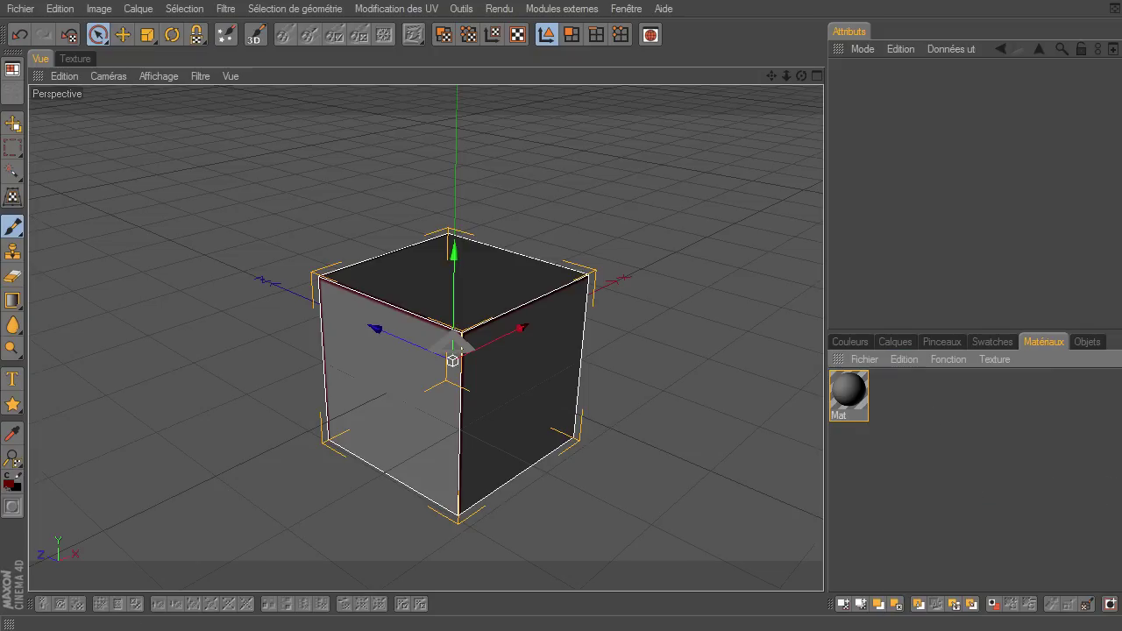
left_click(914, 359)
left_click(914, 566)
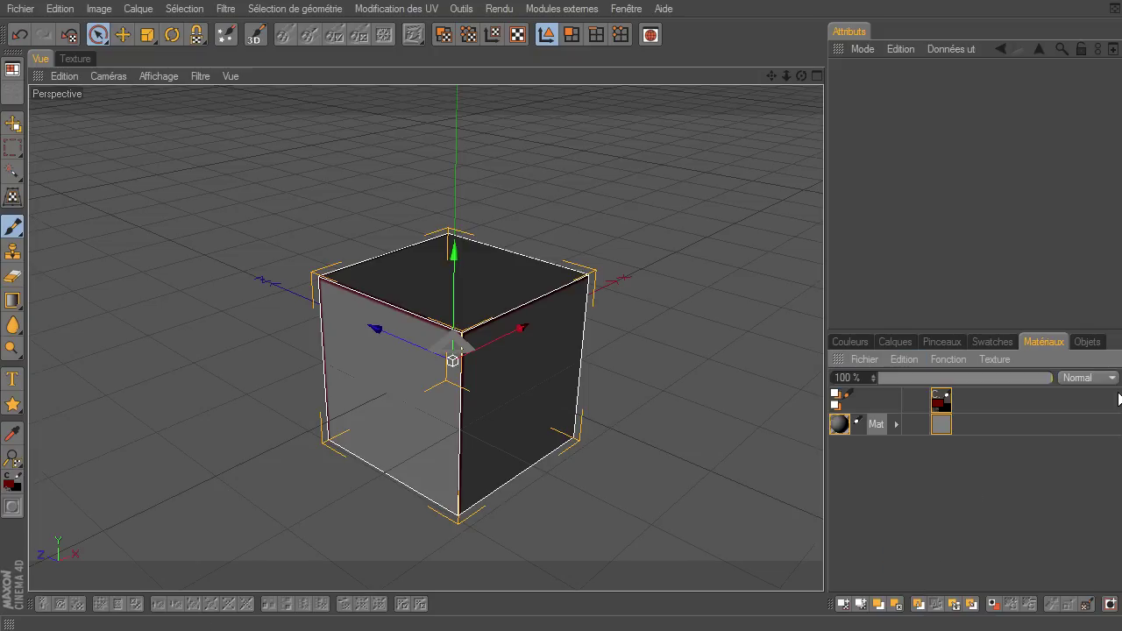
left_click(1103, 350)
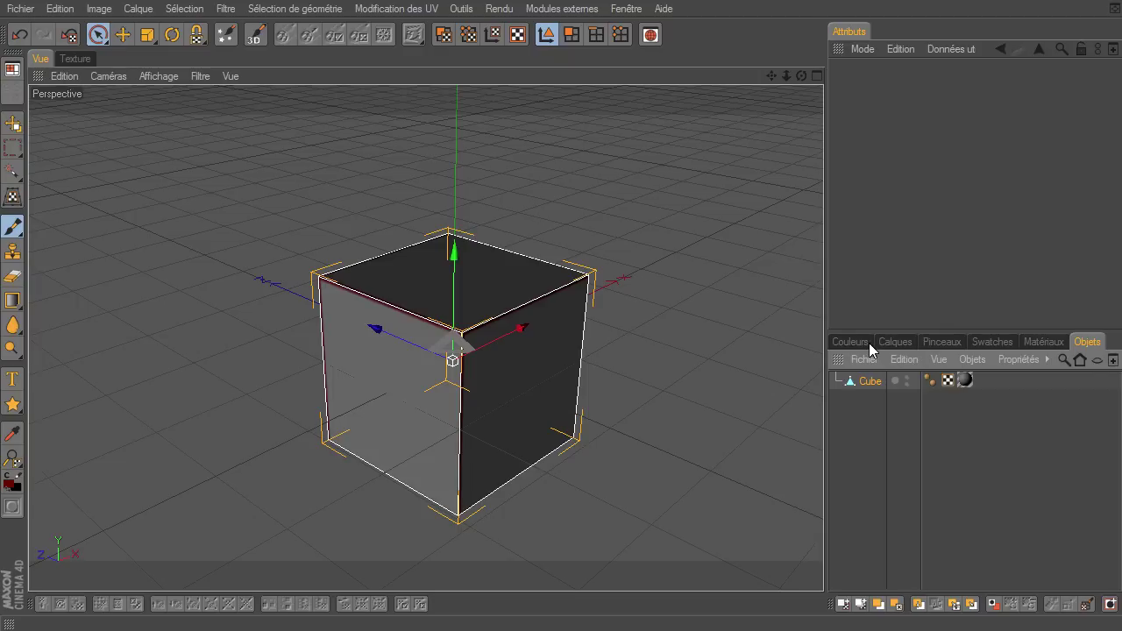
Set the paint colour to blue (8, 19, 172) and enable 3D paint mode
left_click(869, 348)
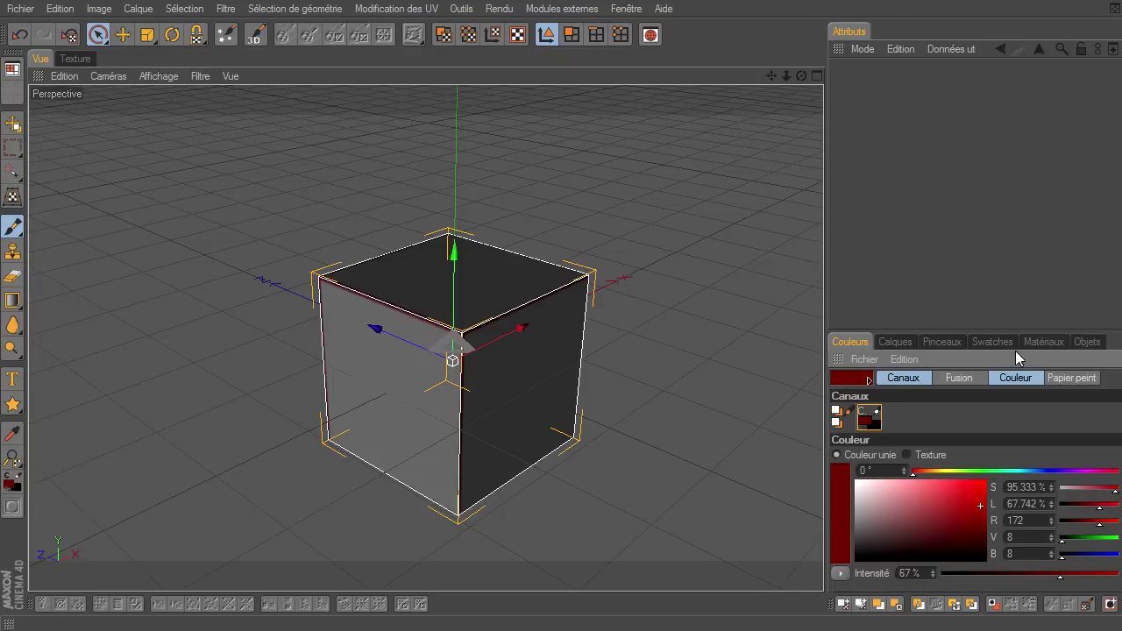
left_click(1045, 471)
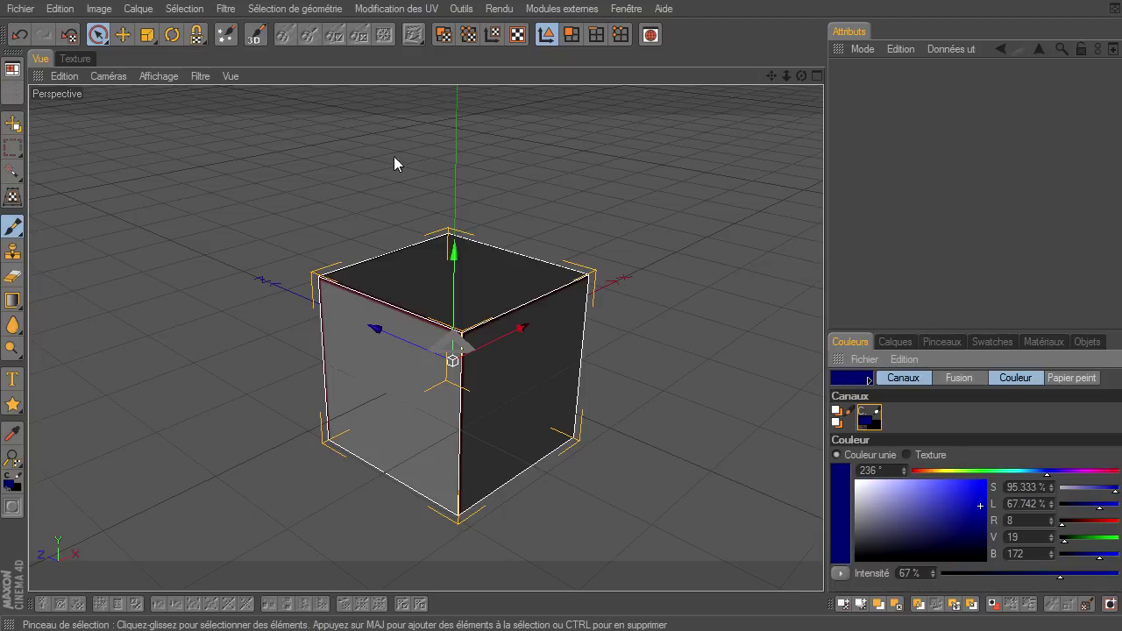
left_click(938, 342)
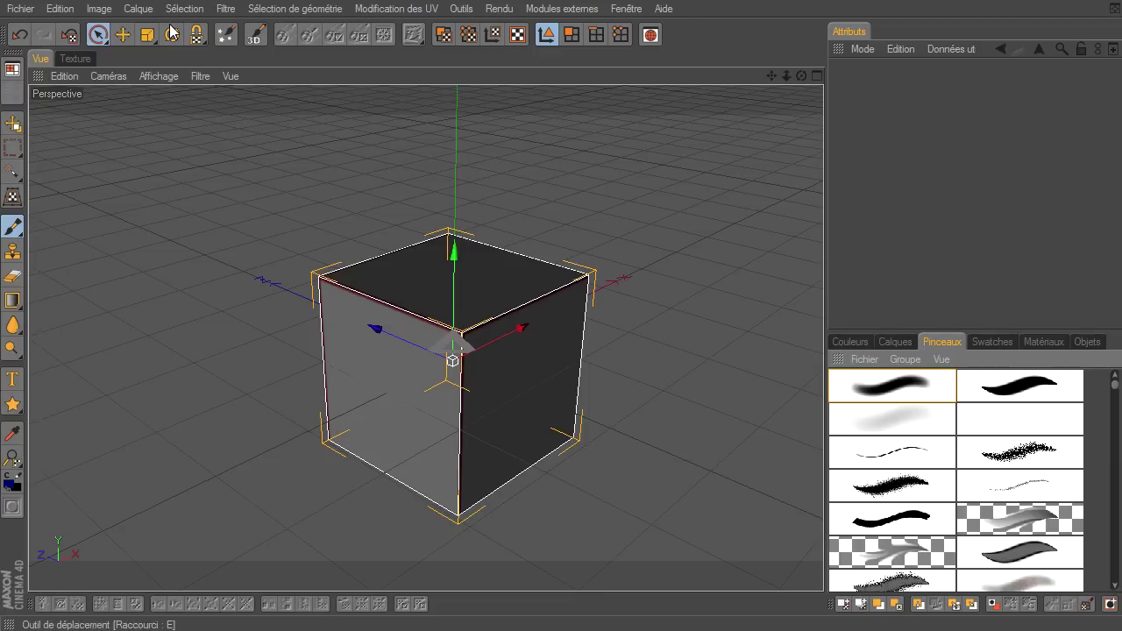
left_click(255, 38)
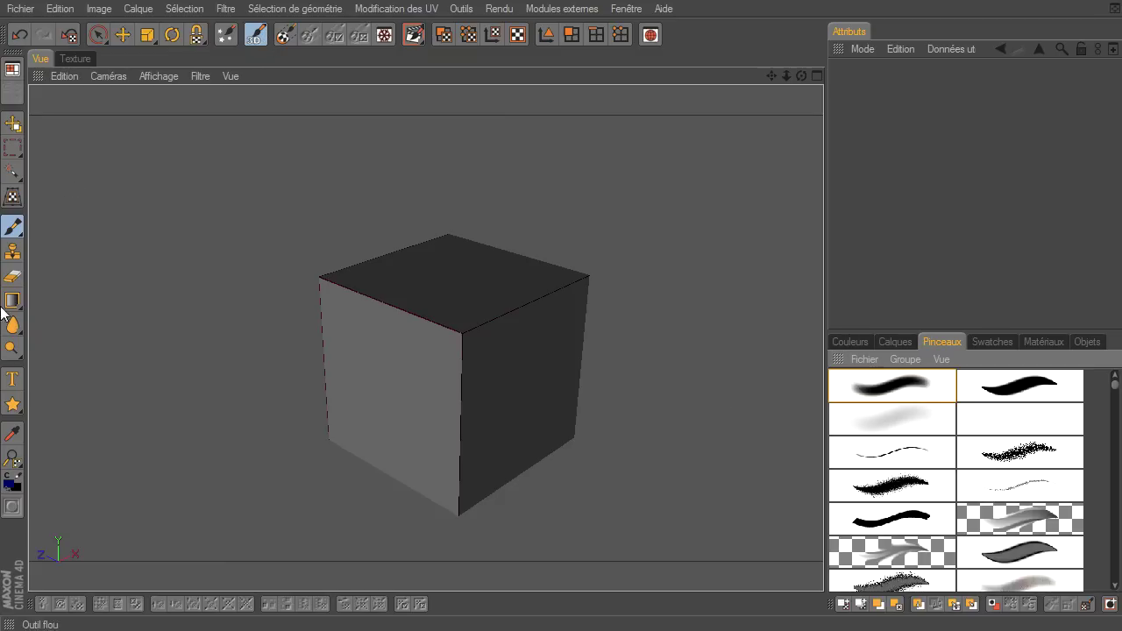
Set the brush size to 51 and paint blue strokes on the cube's front, top and right faces
left_click(13, 228)
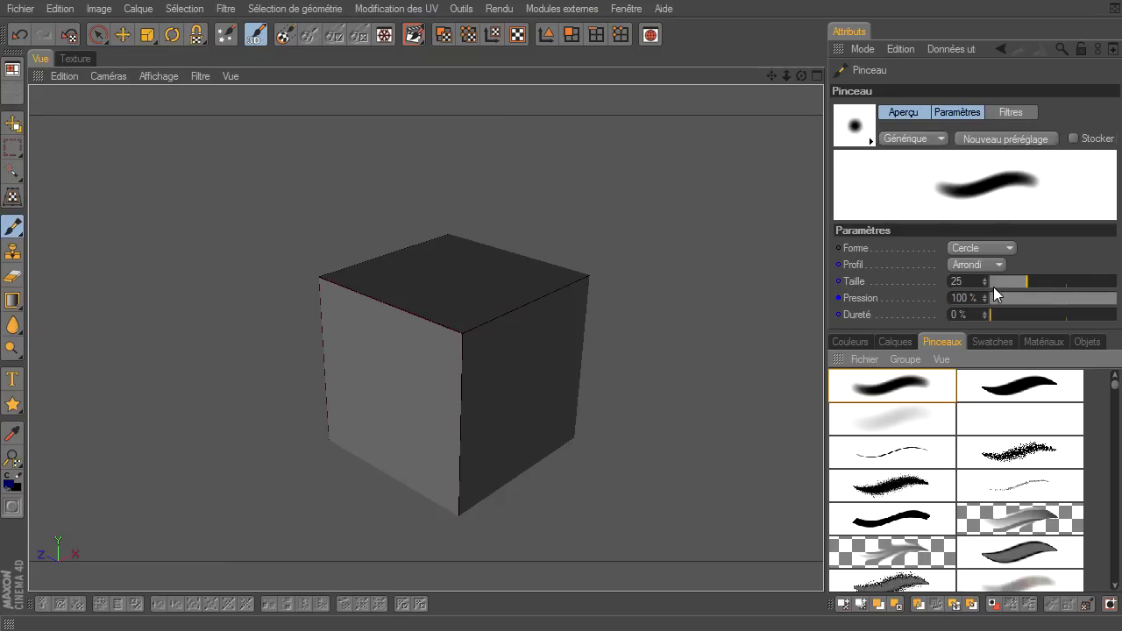
left_click_drag(1029, 285, 1053, 287)
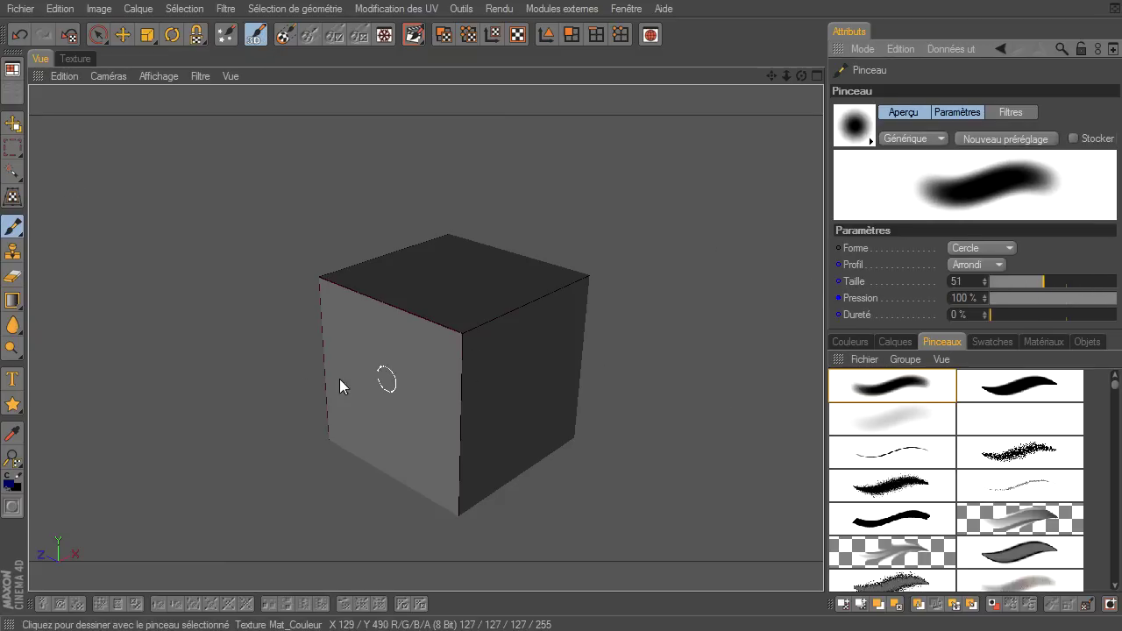
mouse_move(351, 375)
left_mouse_down()
mouse_move(410, 377)
mouse_move(423, 365)
mouse_move(340, 468)
left_mouse_up()
mouse_move(399, 351)
left_mouse_down()
mouse_move(444, 267)
mouse_move(481, 307)
left_mouse_up()
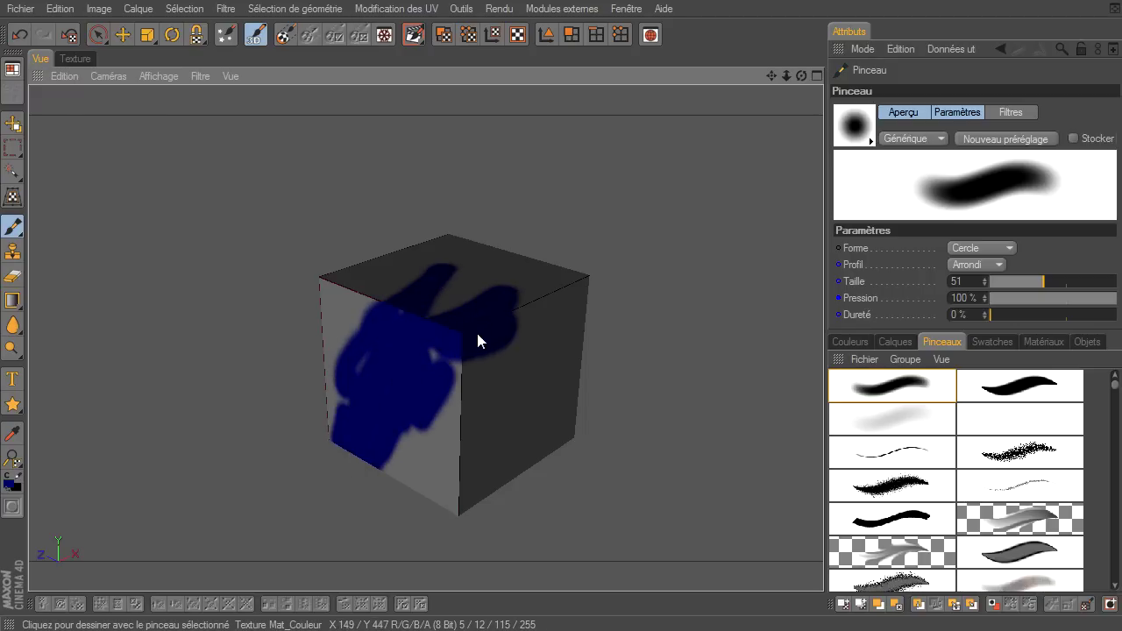
left_click(76, 59)
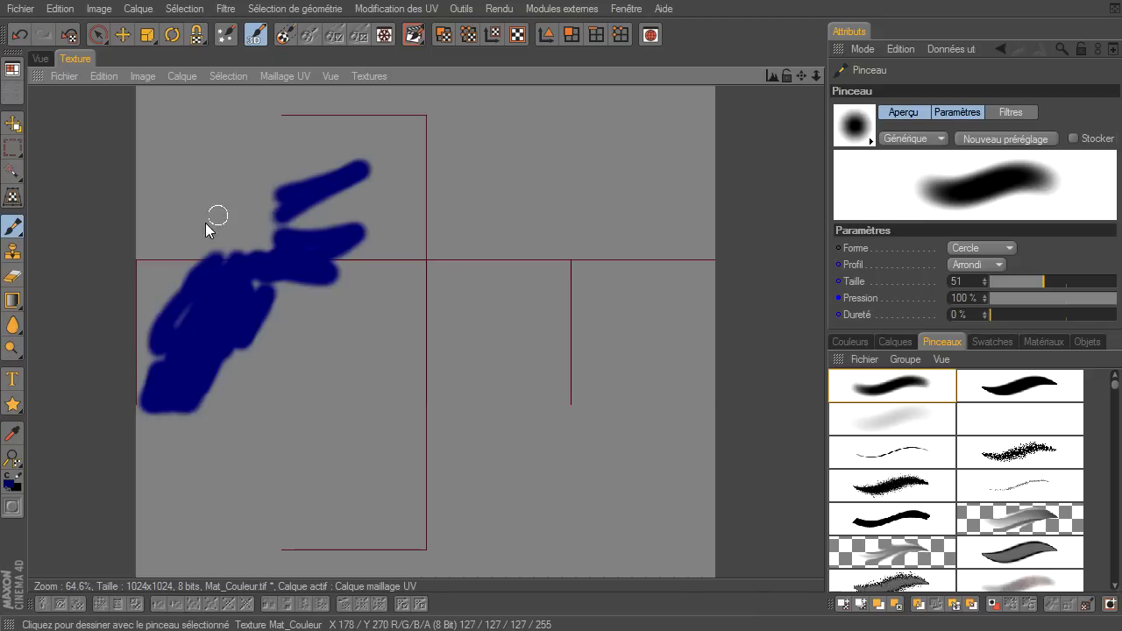
left_click_drag(815, 77, 798, 77)
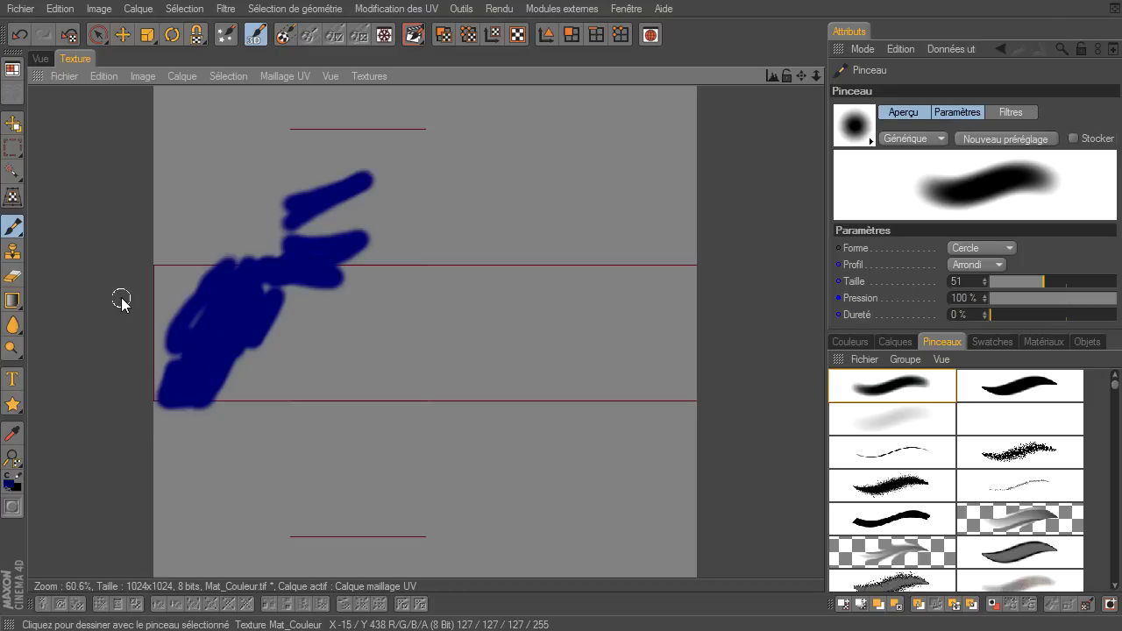
left_click(44, 60)
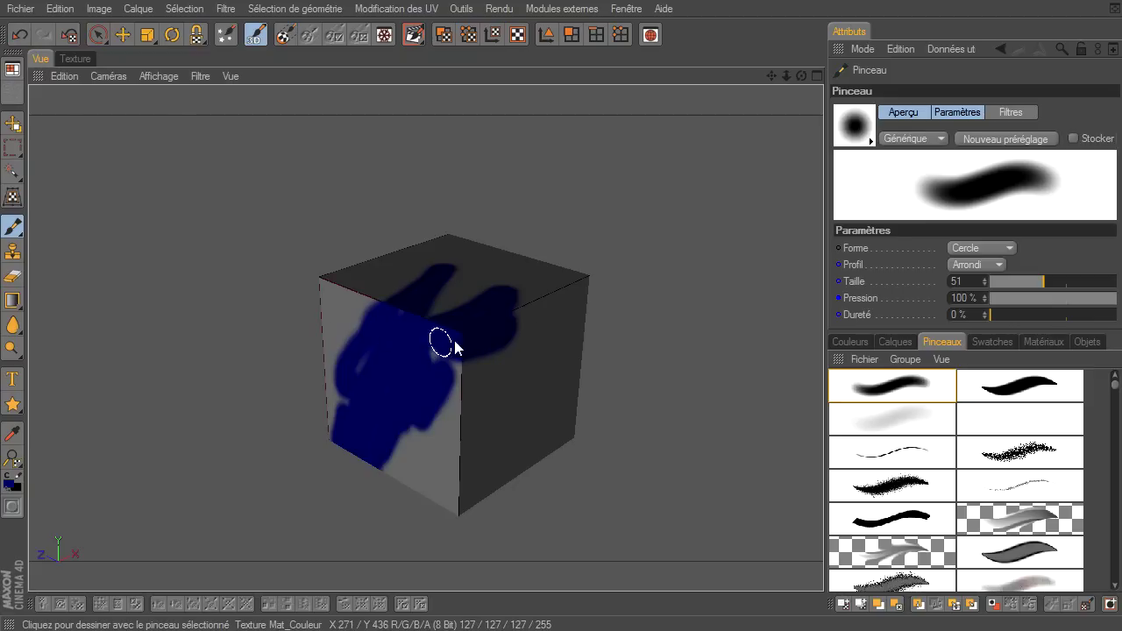
left_click_drag(797, 74, 801, 75)
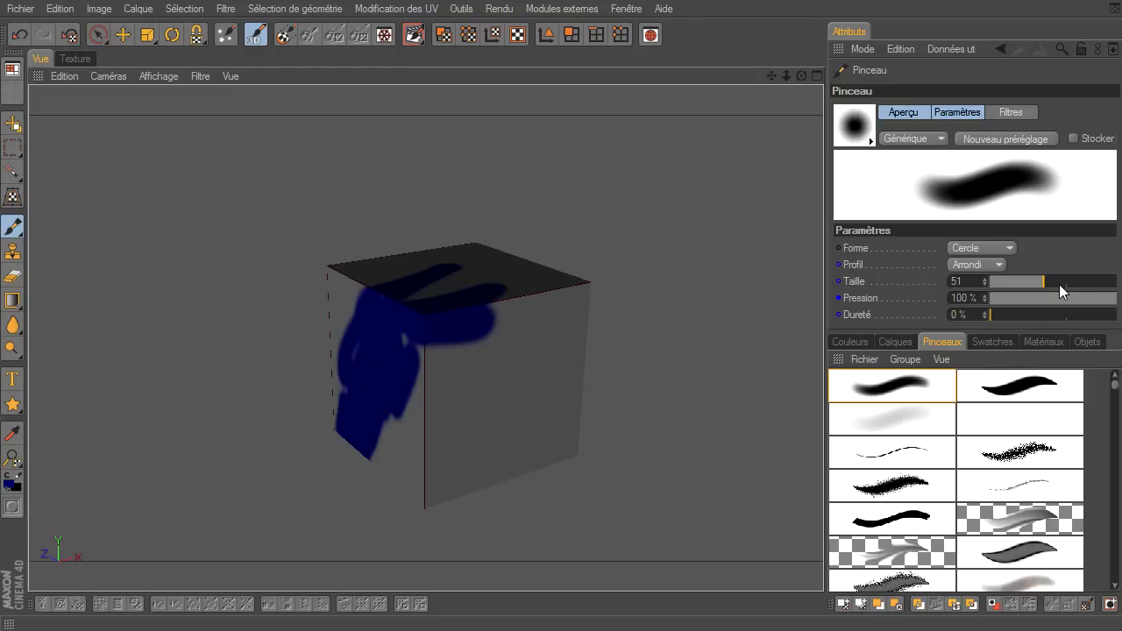
left_click_drag(801, 76, 826, 438)
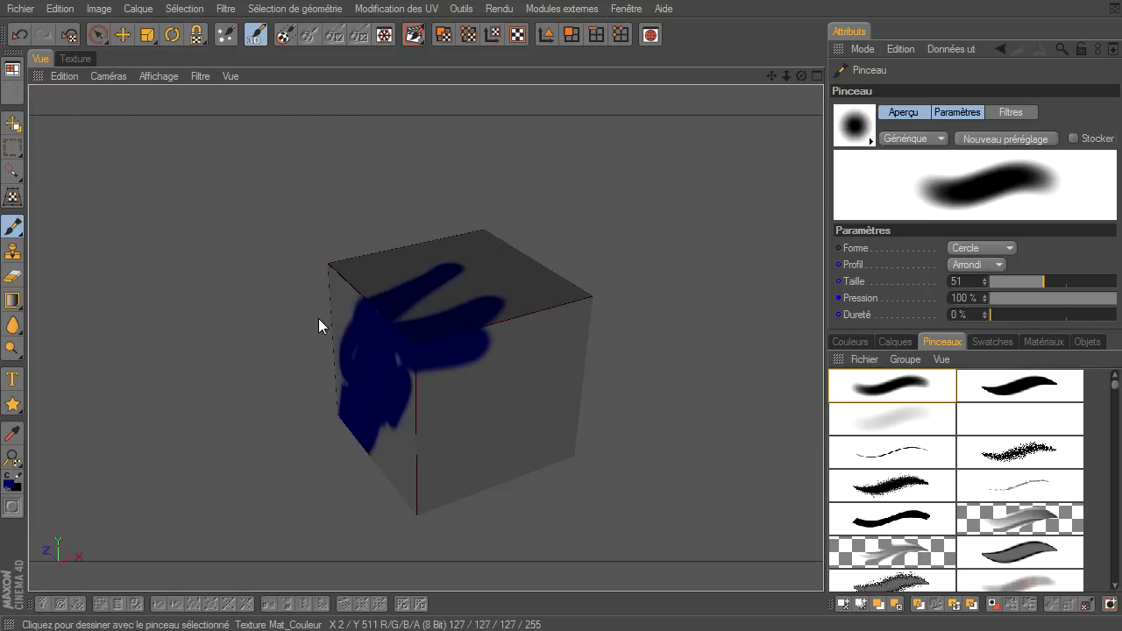
left_click_drag(526, 373, 469, 410)
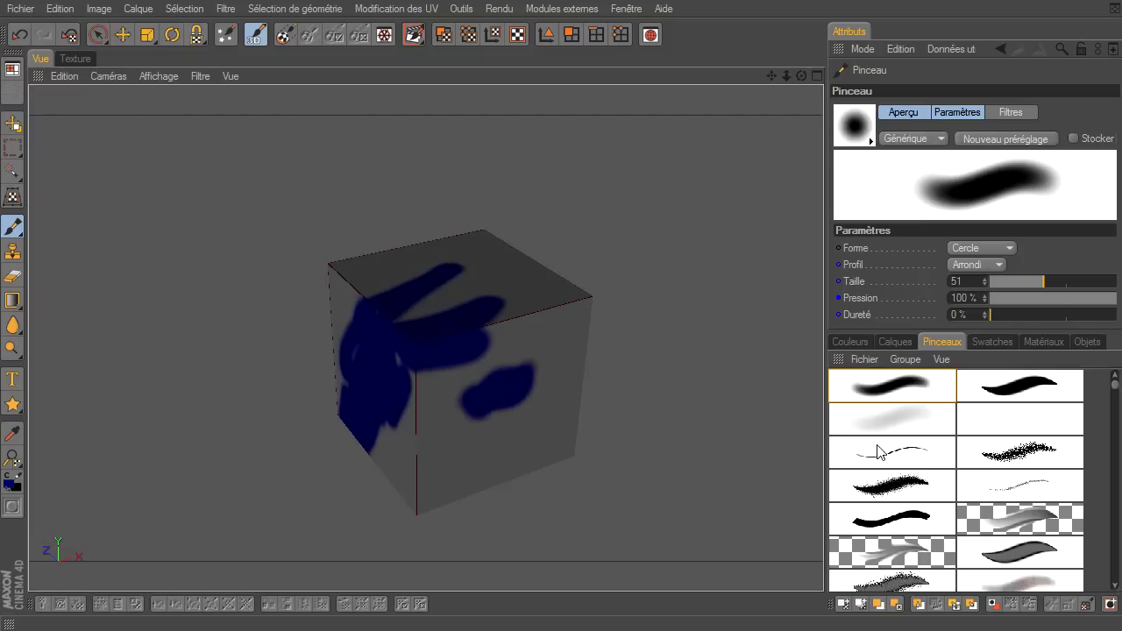
Switch to the chalk brush and paint a grainy stroke across the cube's top face
left_click(1019, 451)
mouse_move(463, 286)
left_mouse_down()
mouse_move(502, 268)
mouse_move(532, 426)
left_mouse_up()
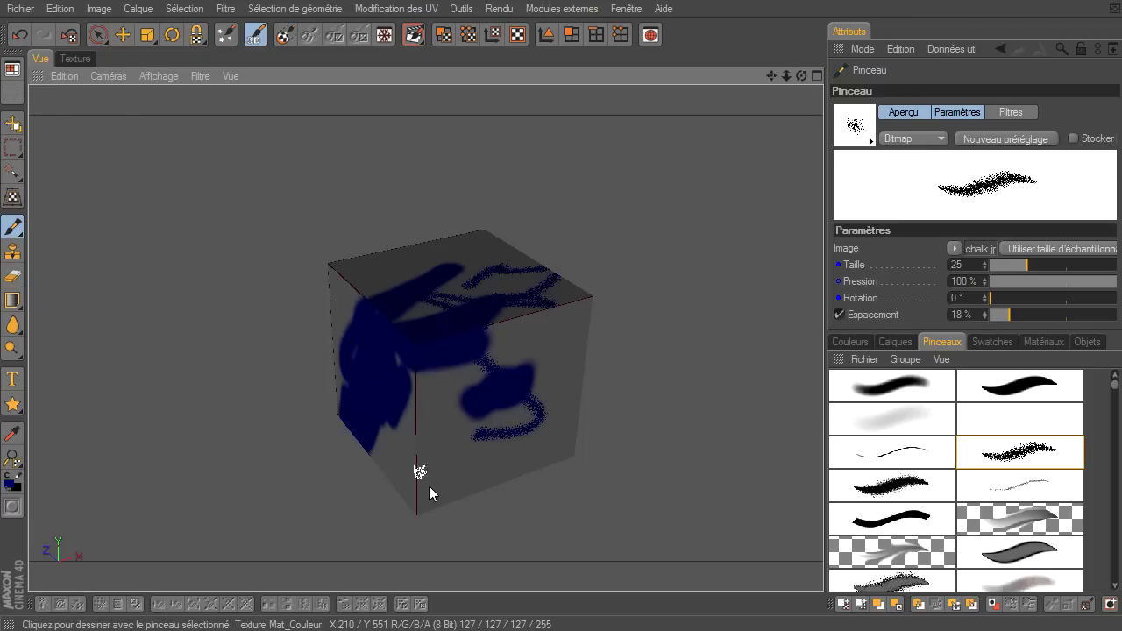
mouse_move(801, 76)
left_mouse_down()
mouse_move(824, 440)
mouse_move(445, 210)
left_mouse_up()
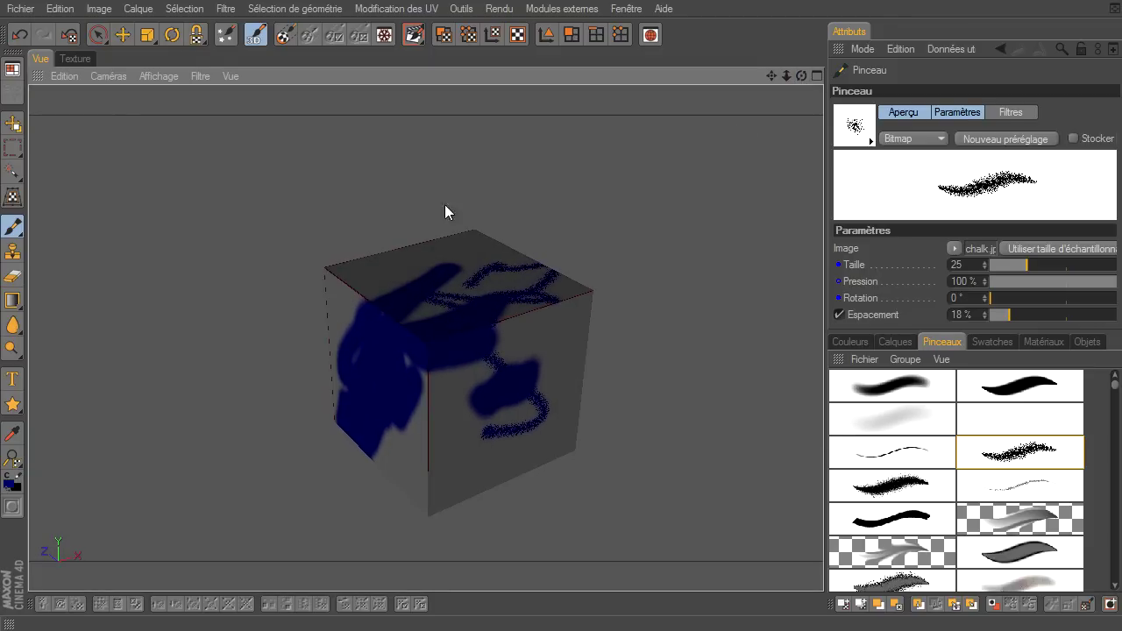
Undo the paint strokes on the cube, restore the standard_tuto layout and close XnView
key("ctrl+z")
key("ctrl+z")
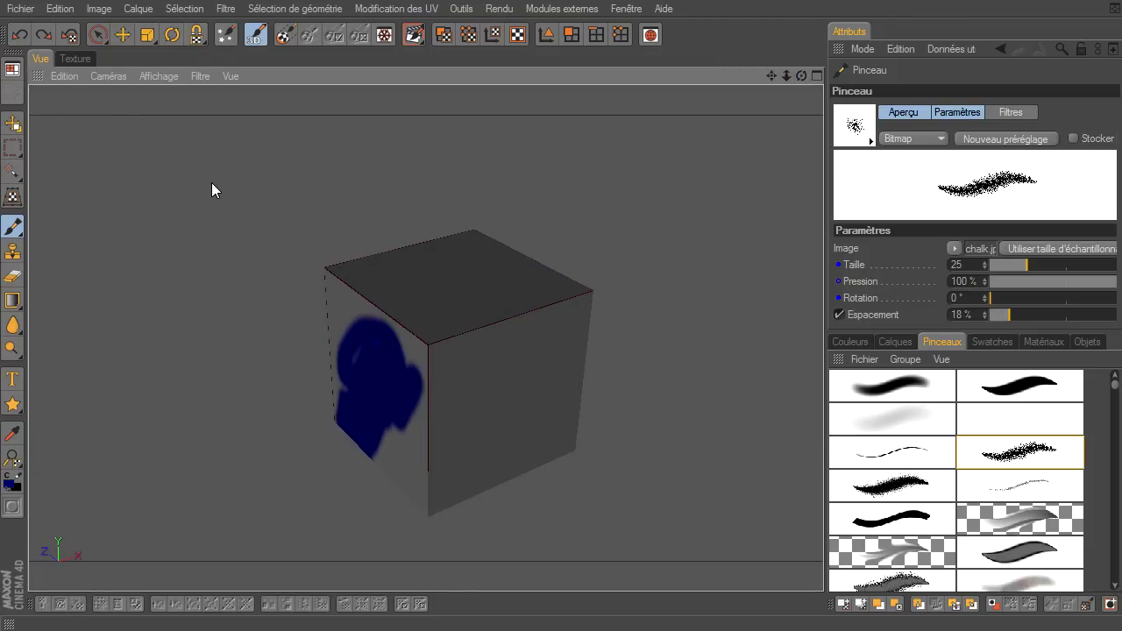
key("ctrl+z")
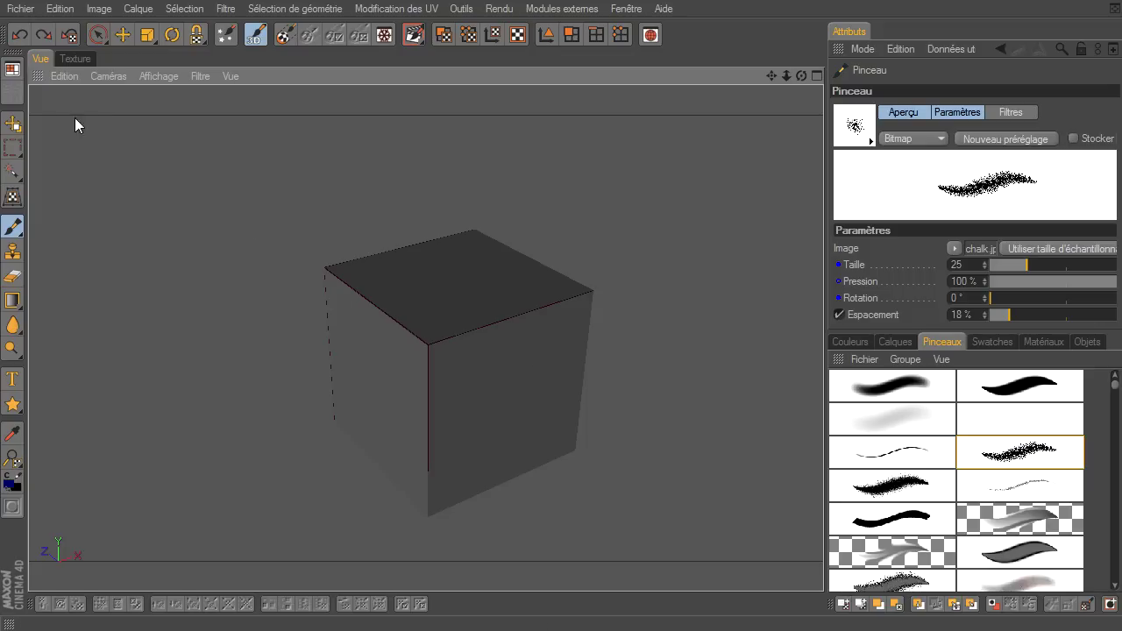
left_click(13, 69)
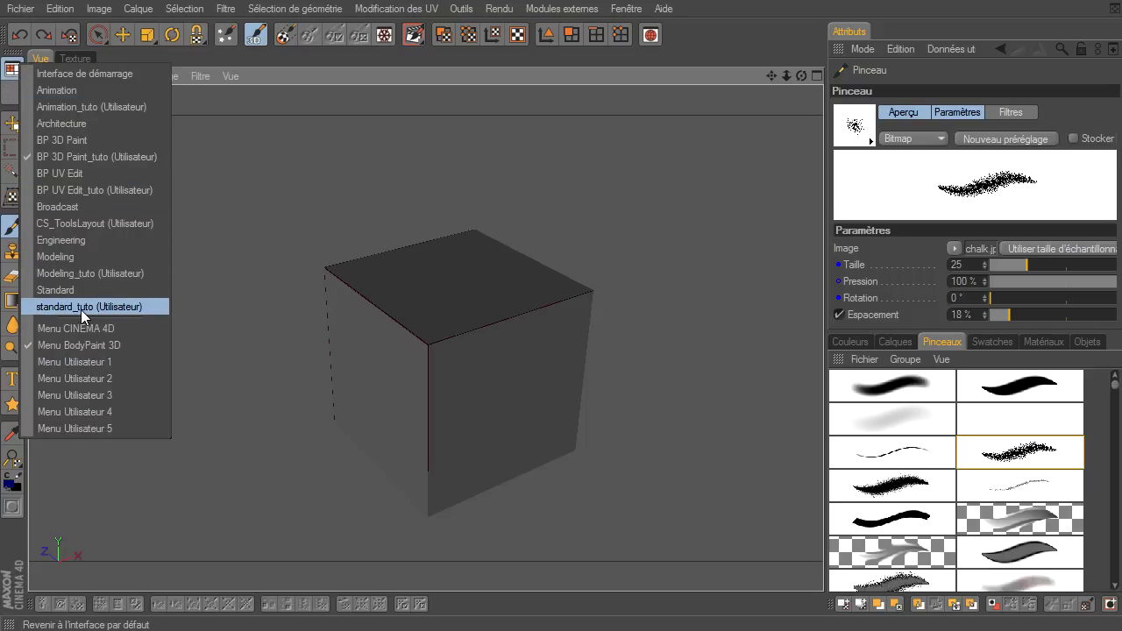
left_click(81, 309)
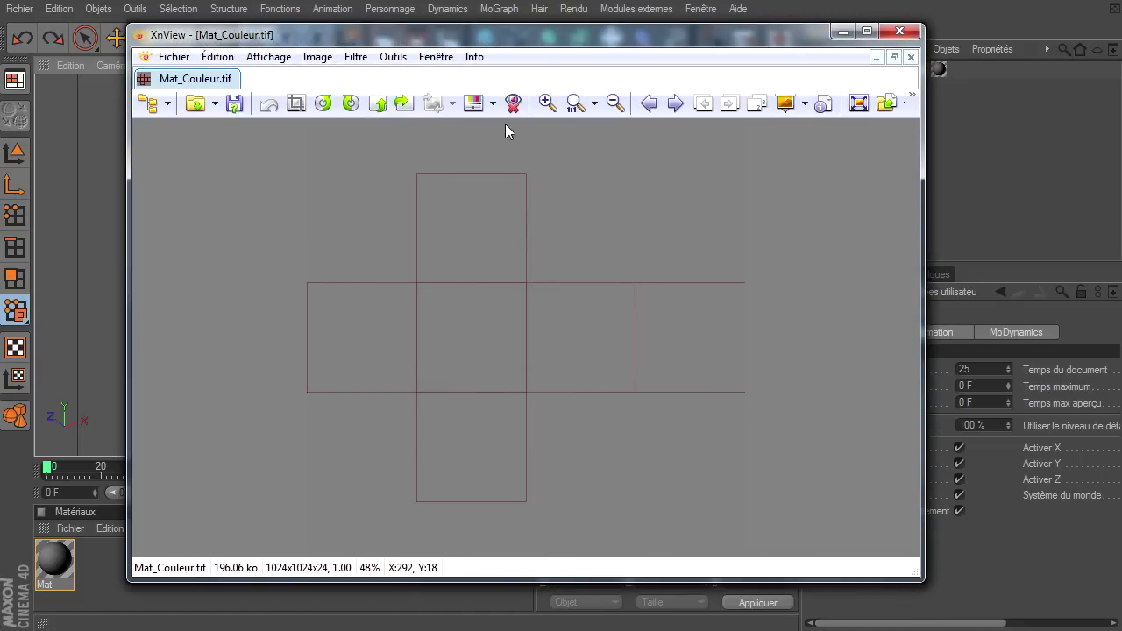
left_click(900, 30)
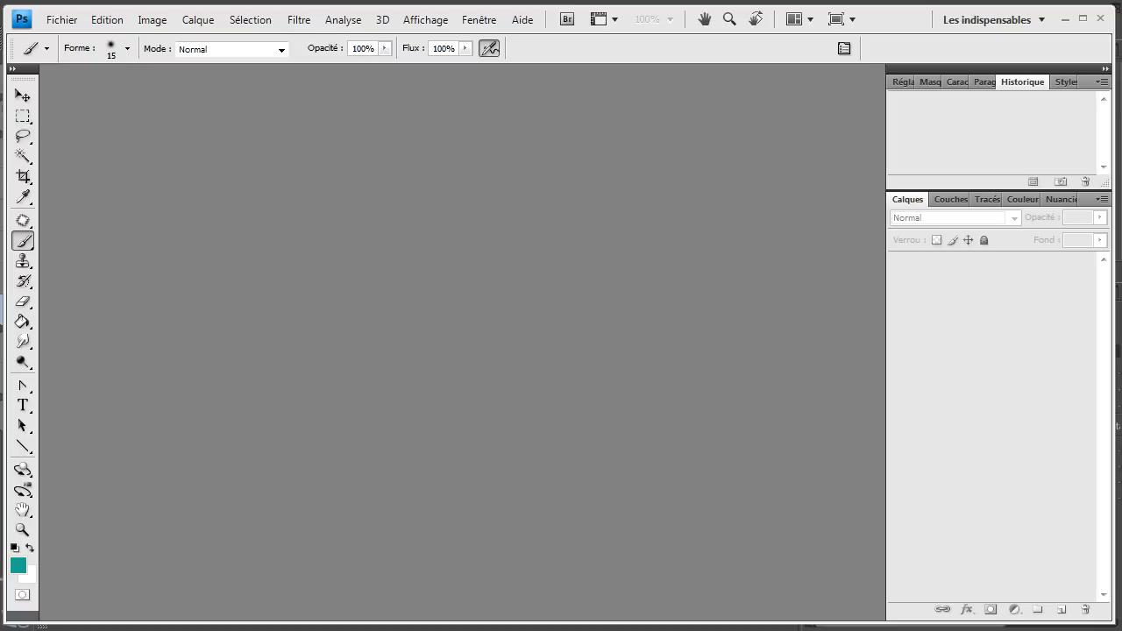
Open Mat_Couleur.tif and copy the carton2.jpg cardboard into it as a new layer
left_click_drag(439, 161, 366, 188)
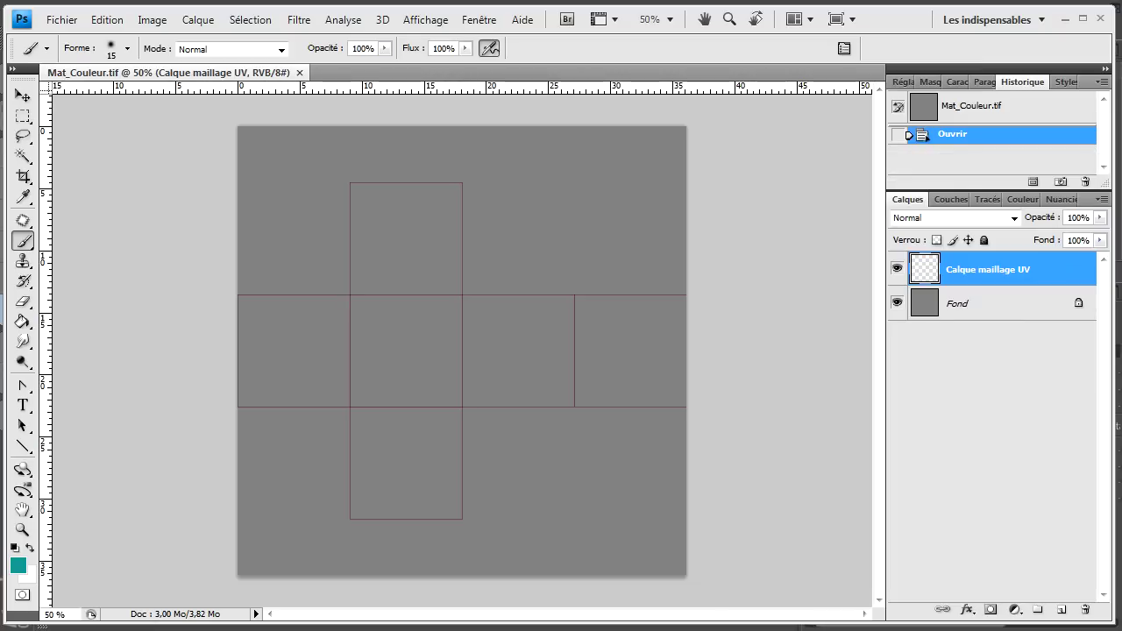
left_click_drag(904, 469, 440, 318)
mouse_move(351, 73)
left_mouse_down()
mouse_move(591, 180)
mouse_move(644, 423)
left_mouse_up()
left_click_drag(961, 266, 554, 267)
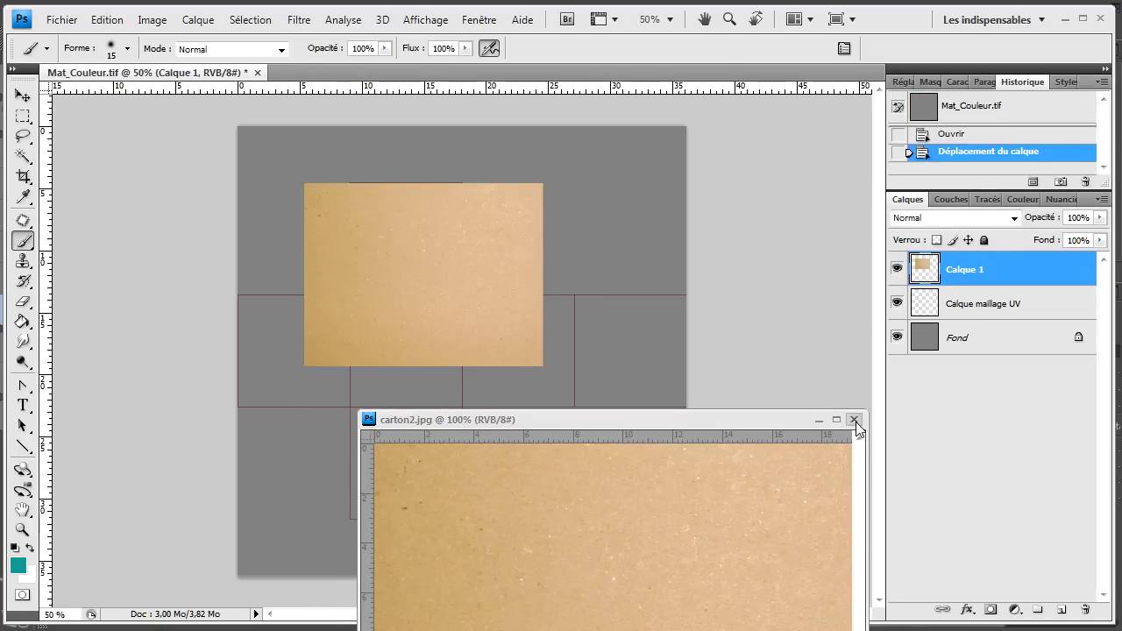
left_click(854, 419)
Position the cardboard layer Calque 1 over the upper centre of the UV layout
left_click(23, 95)
mouse_move(499, 292)
left_mouse_down()
mouse_move(408, 402)
mouse_move(379, 379)
left_mouse_up()
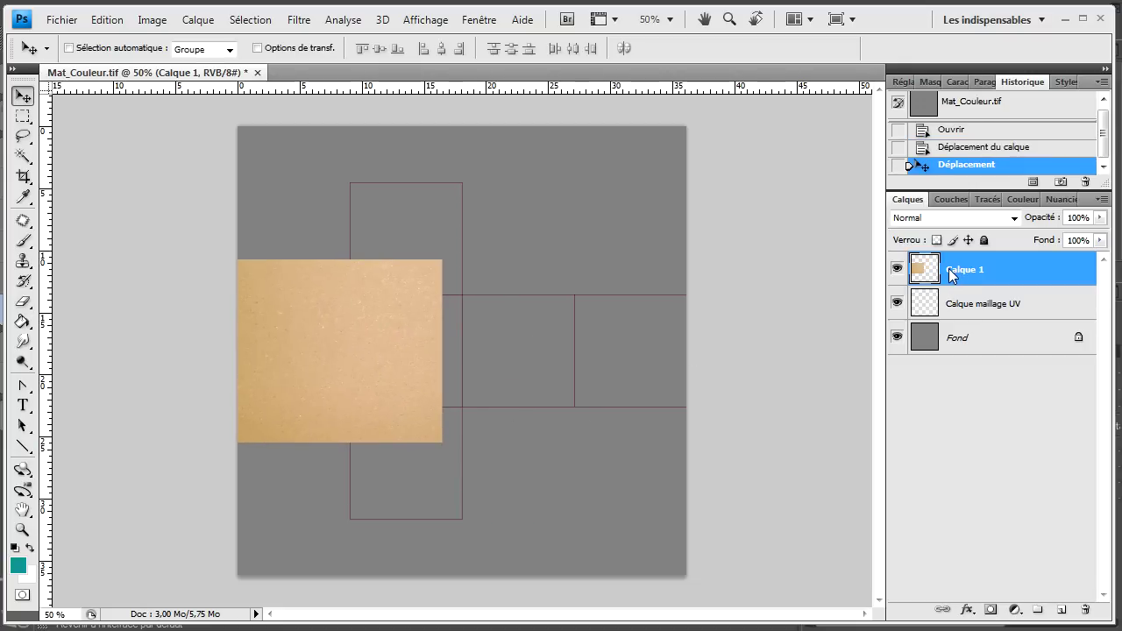
mouse_move(321, 331)
left_mouse_down()
mouse_move(353, 339)
mouse_move(437, 239)
left_mouse_up()
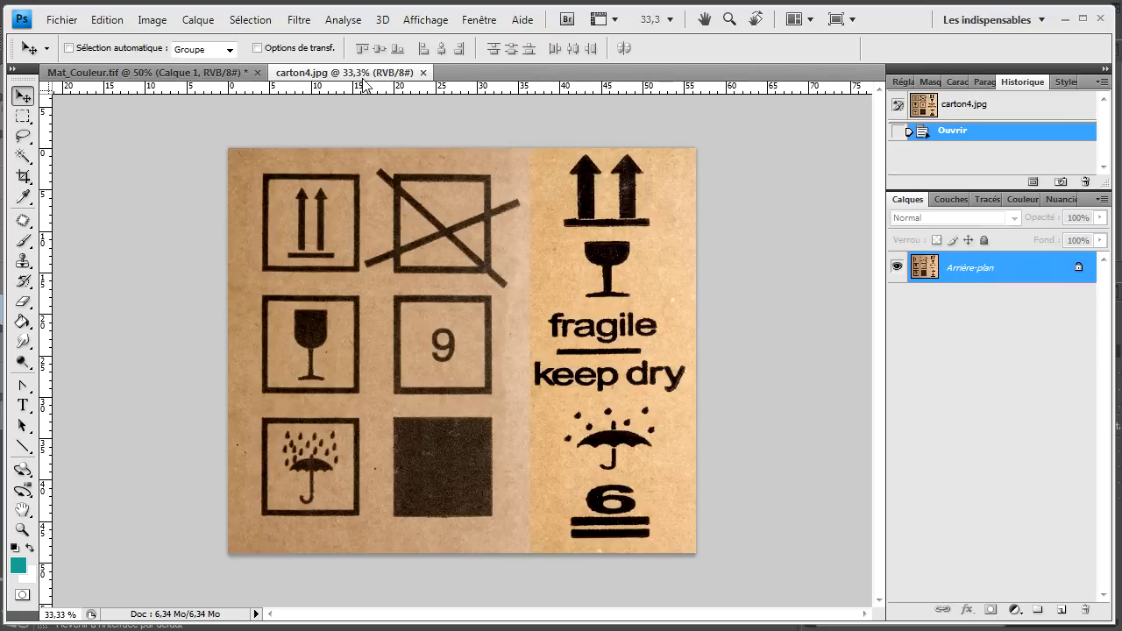
Copy the carton4.jpg shipping-symbols image into Mat_Couleur.tif as a new layer
mouse_move(367, 78)
left_mouse_down()
mouse_move(487, 171)
mouse_move(827, 335)
mouse_move(827, 363)
left_mouse_up()
left_click_drag(963, 302, 489, 272)
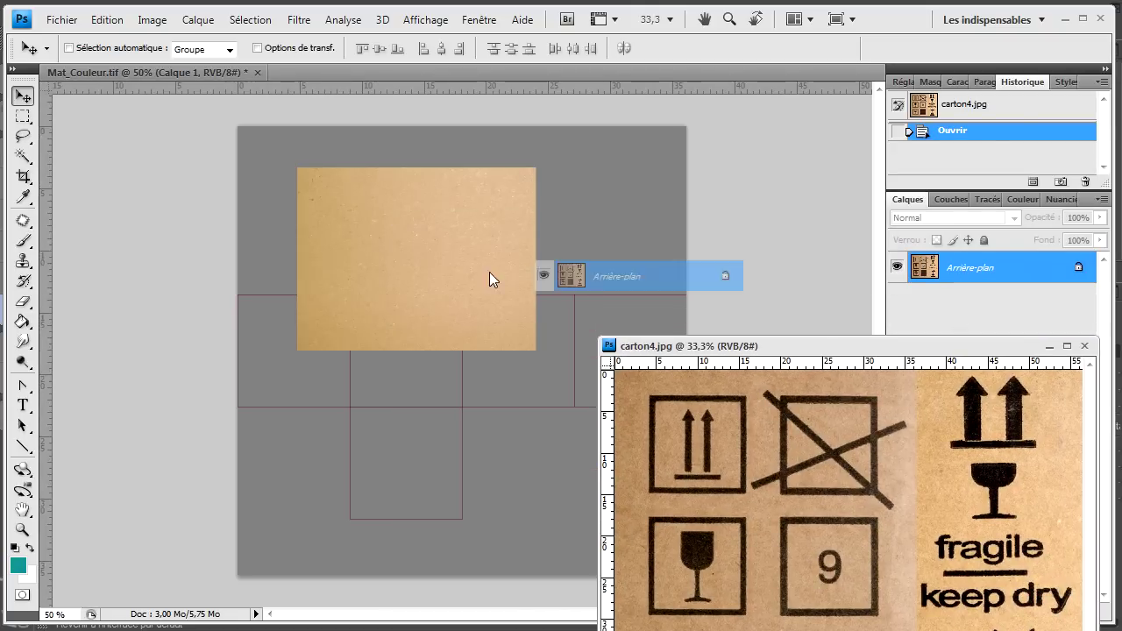
left_click(1086, 348)
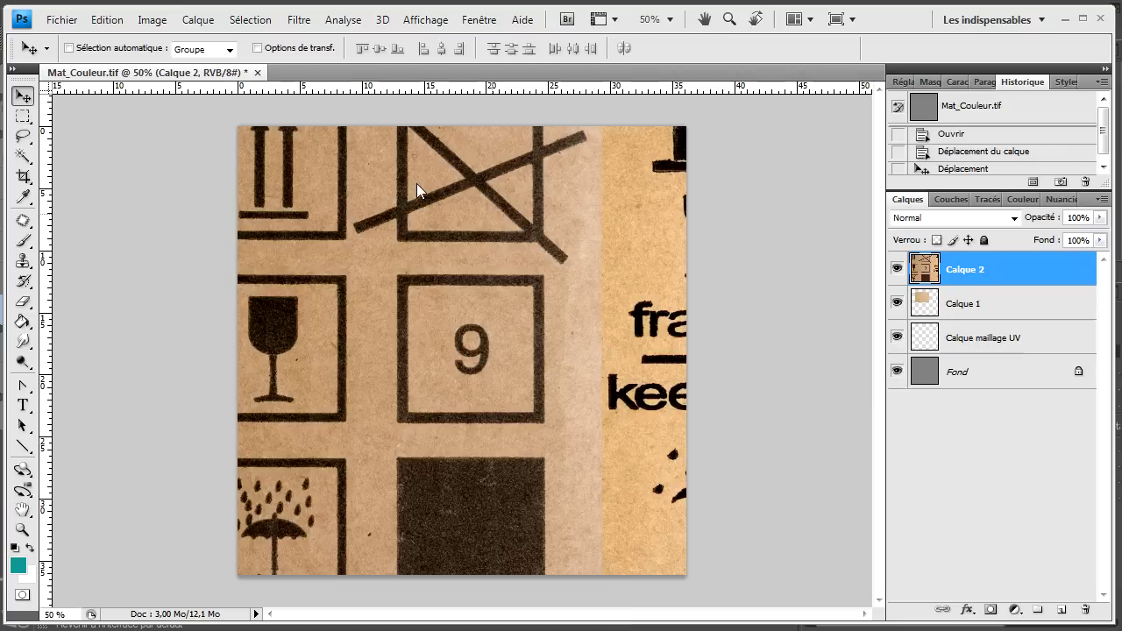
Scale the symbols layer down to about a quarter and snap it to the cardboard's bottom-left corner
key("ctrl+t")
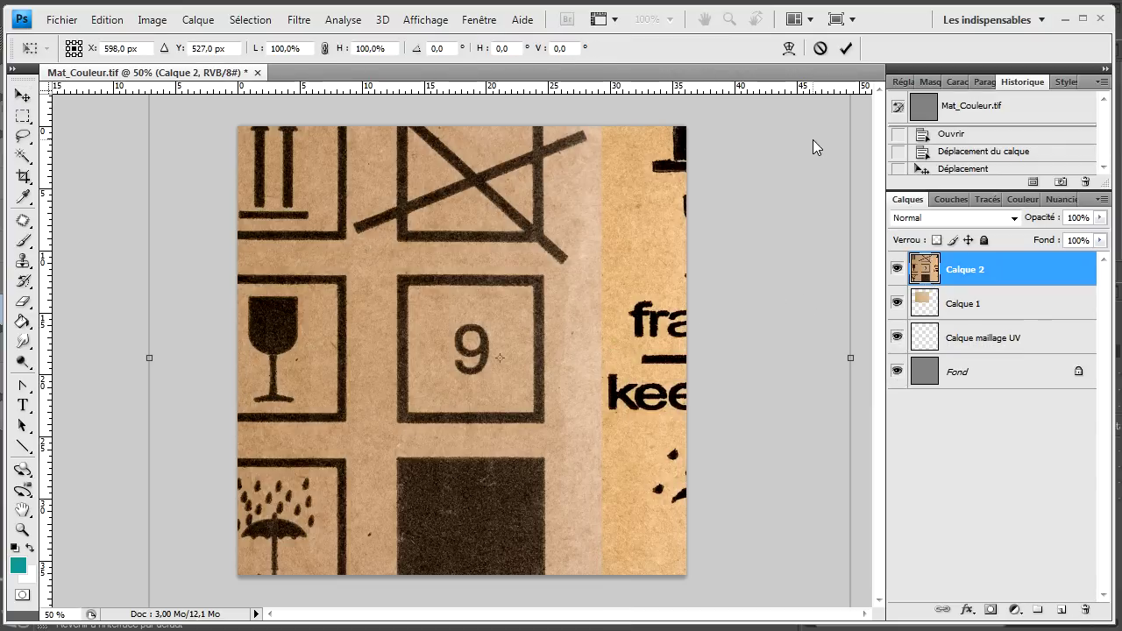
key("ctrl+minus")
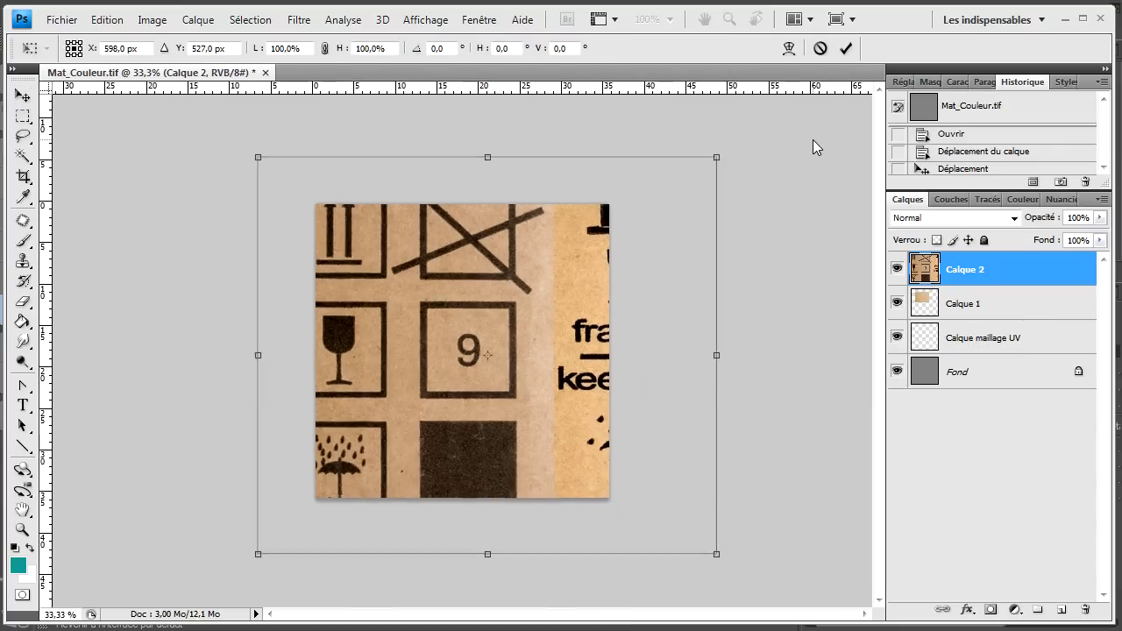
mouse_move(655, 203)
left_mouse_down("shift")
mouse_move(380, 415)
mouse_move(451, 349)
left_mouse_up("shift")
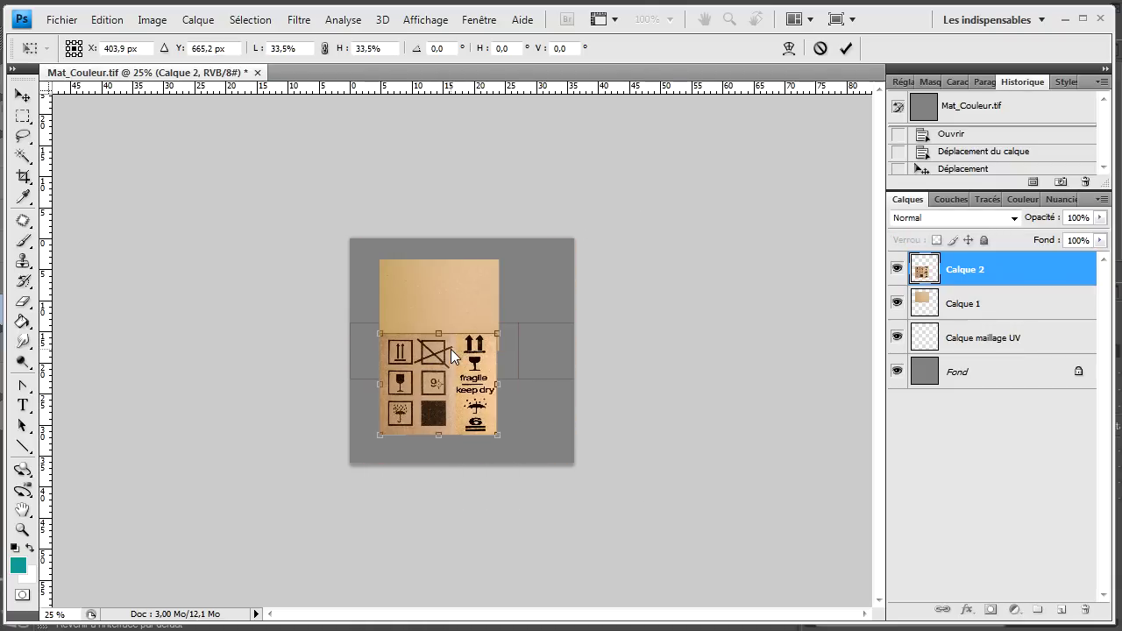
key("ctrl+plus")
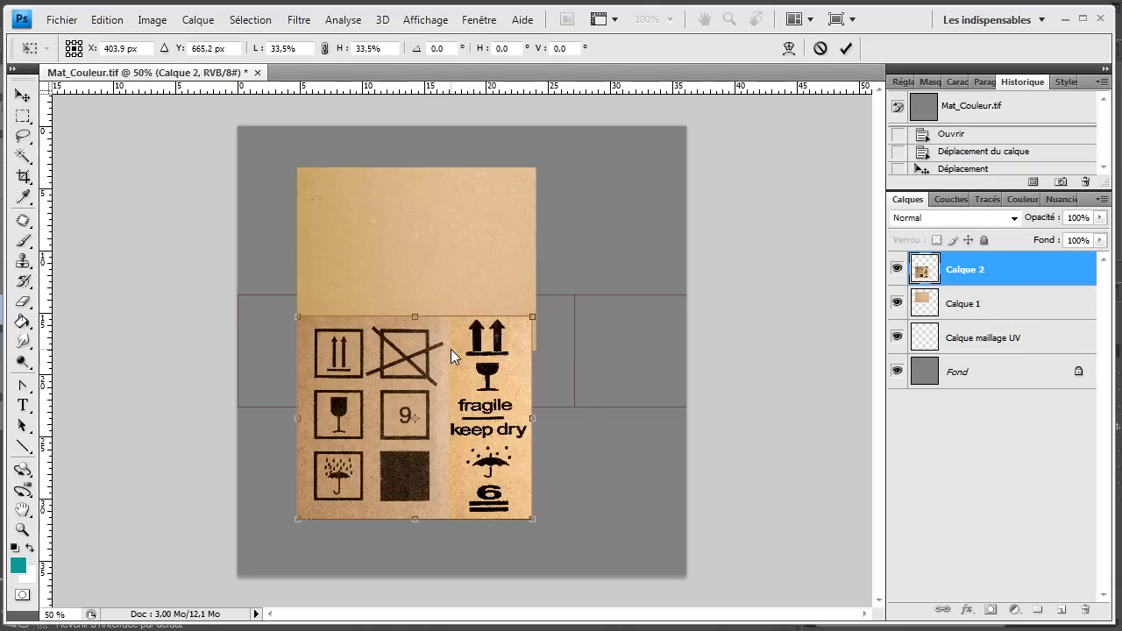
mouse_move(536, 313)
left_mouse_down("shift")
mouse_move(481, 392)
mouse_move(471, 355)
mouse_move(484, 326)
left_mouse_up("shift")
mouse_move(513, 279)
left_mouse_down("shift")
mouse_move(414, 388)
mouse_move(379, 393)
mouse_move(427, 378)
left_mouse_up("shift")
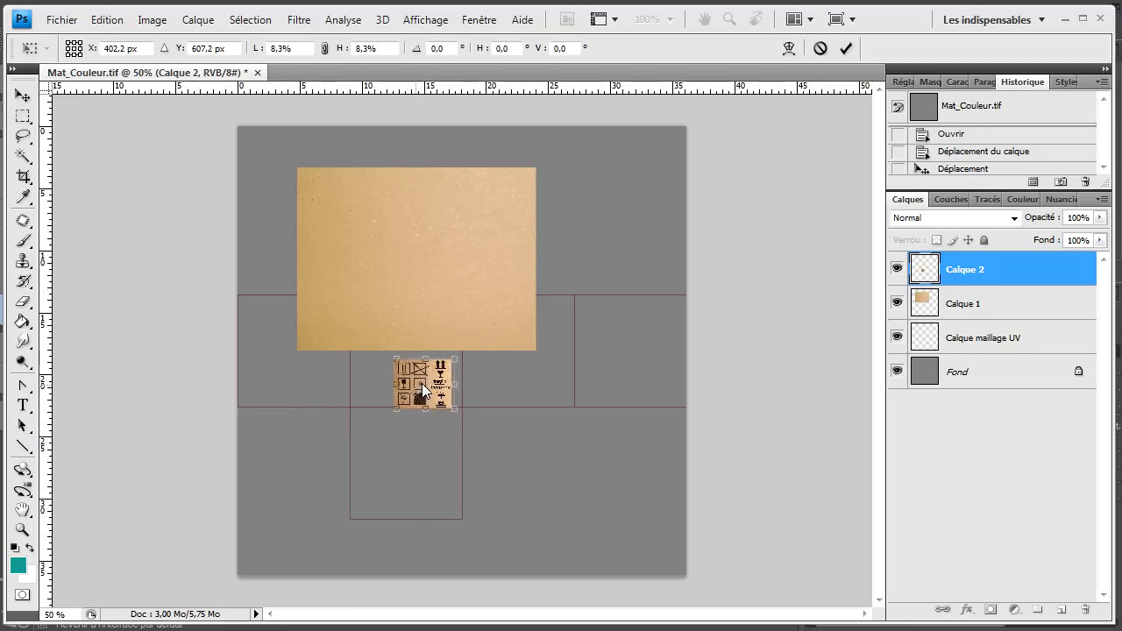
left_click(846, 48)
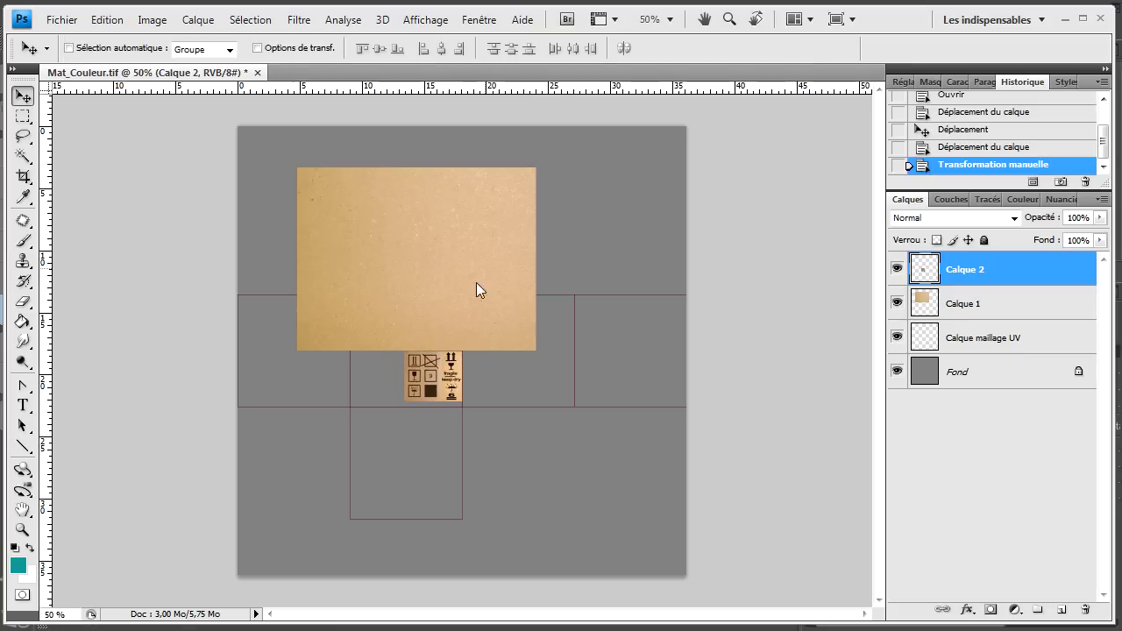
left_click_drag(442, 436, 329, 370)
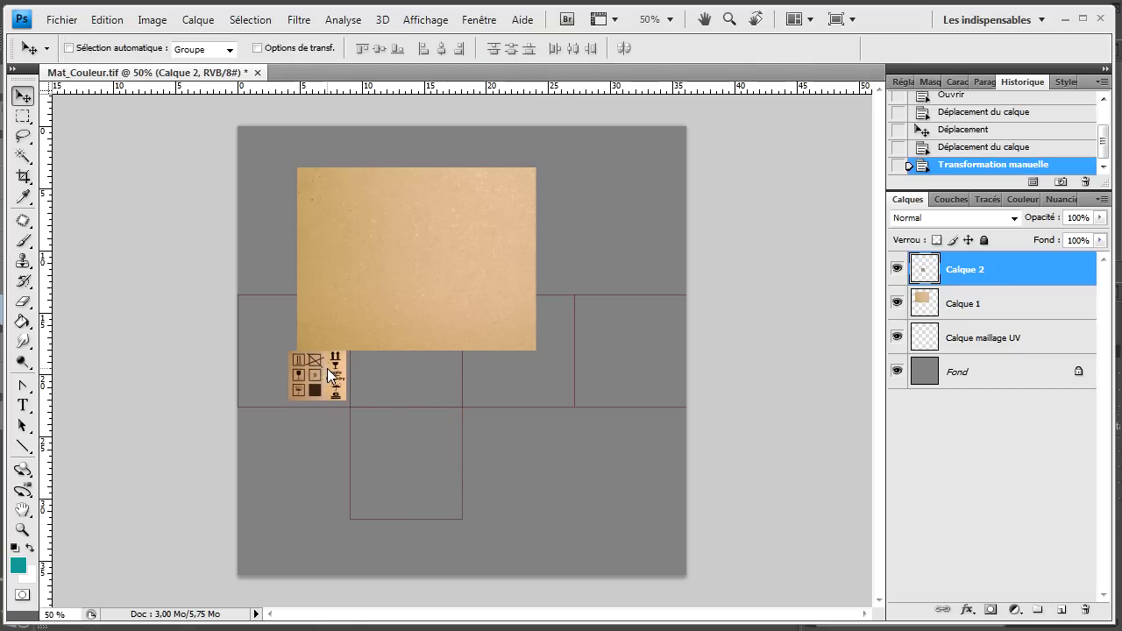
left_click_drag(329, 371, 327, 369)
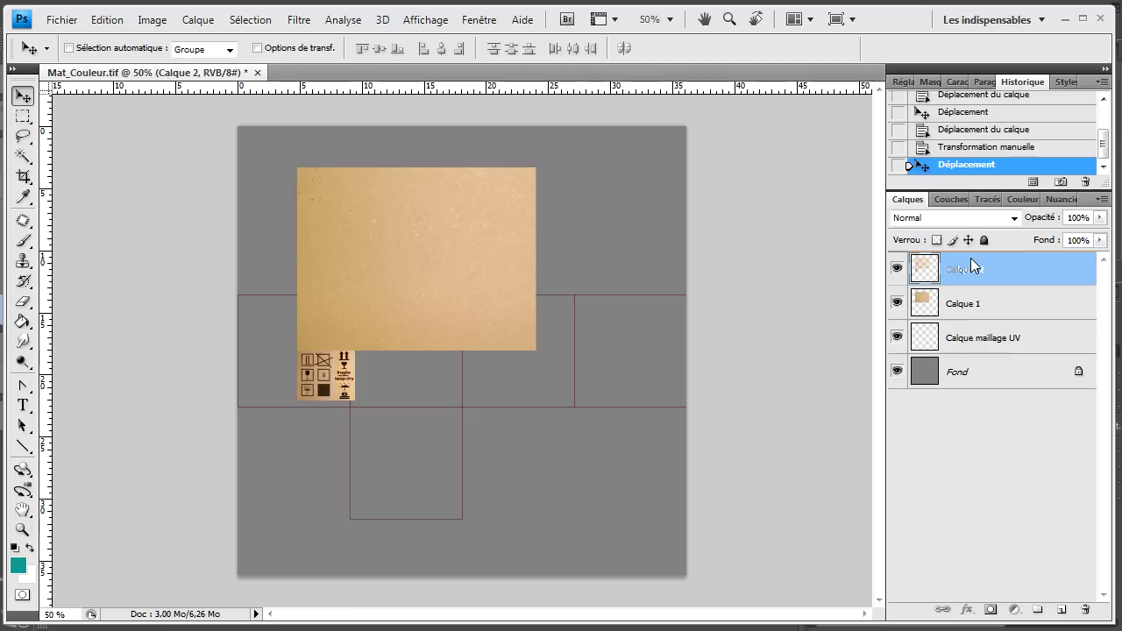
Enlarge the cardboard layer Calque 1 to span the canvas width and stretch it downward
left_click(969, 303)
key("ctrl+t")
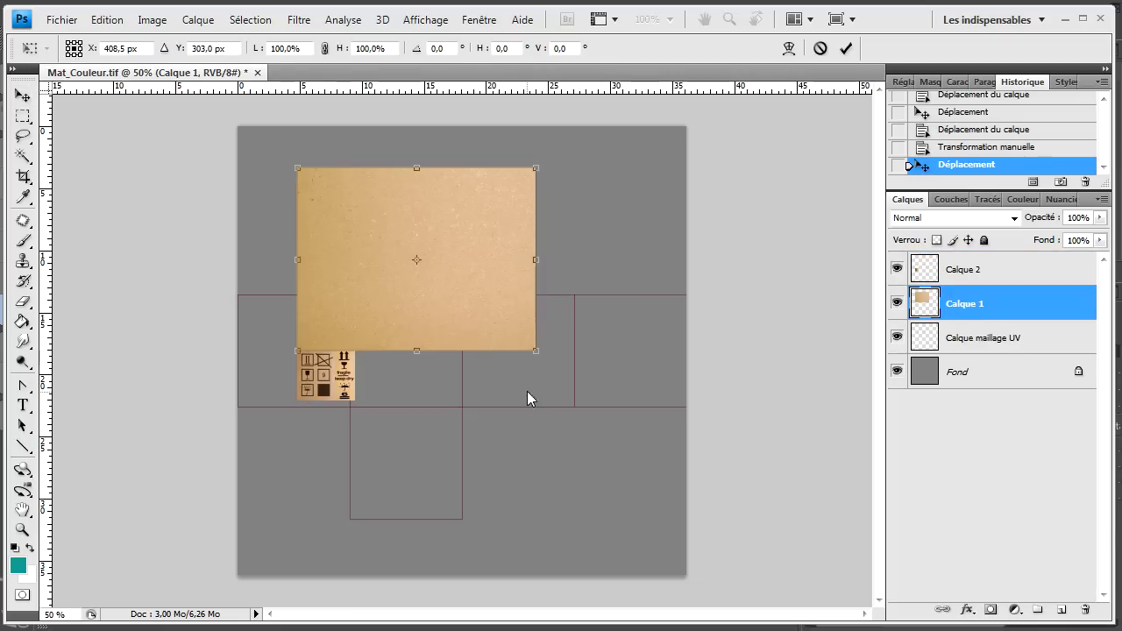
left_click_drag(535, 350, 727, 551, "shift")
left_click_drag(689, 413, 628, 426)
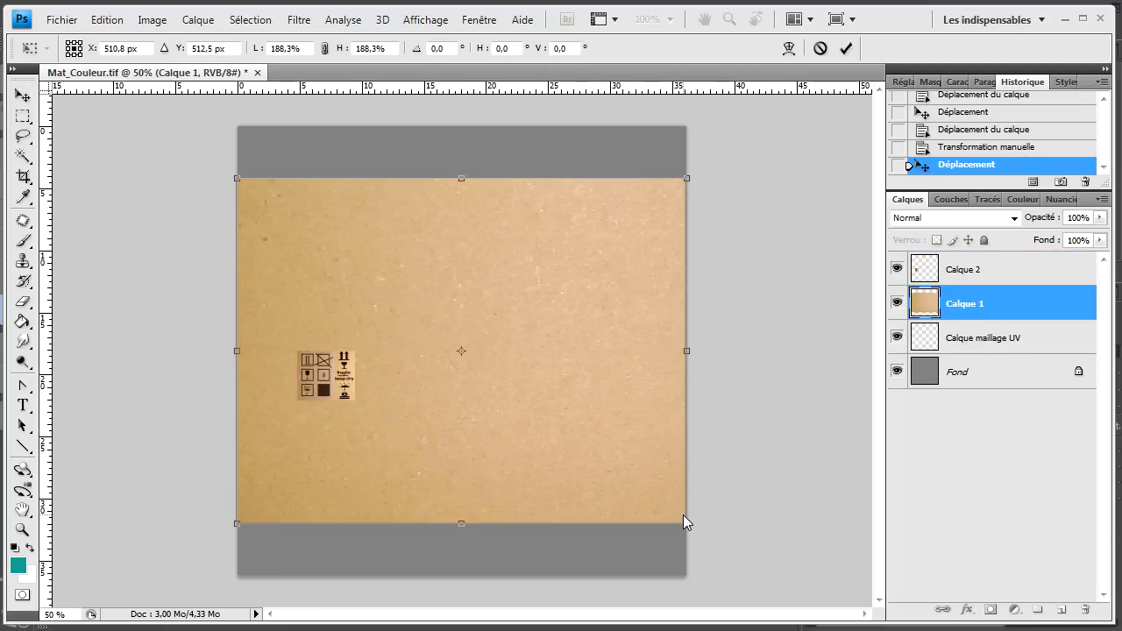
left_click_drag(683, 526, 688, 537)
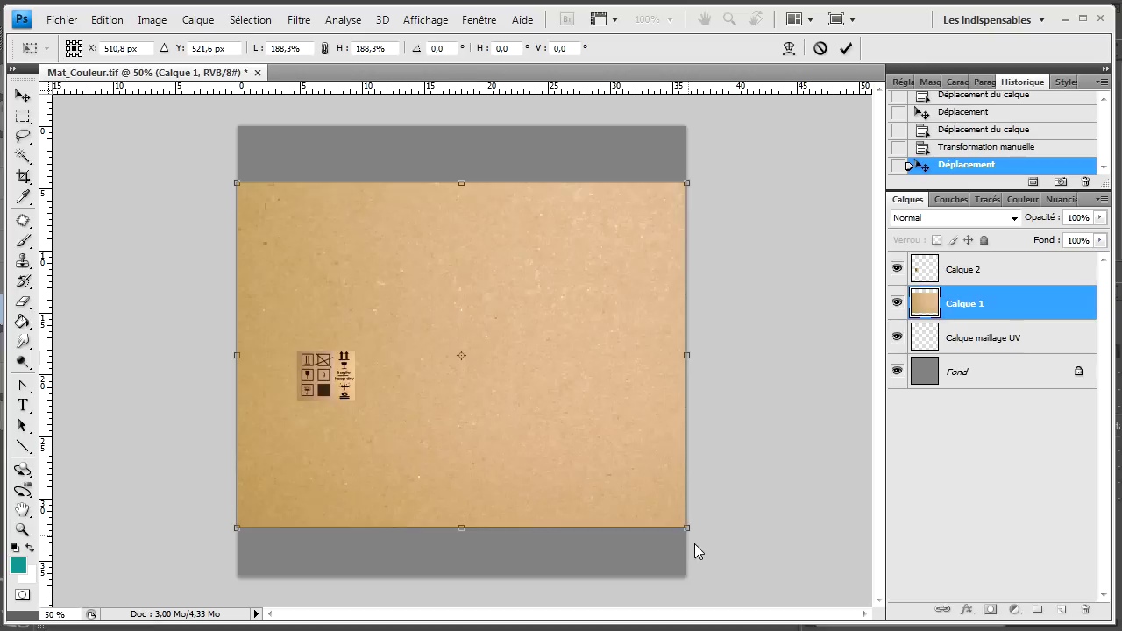
left_click(846, 48)
Try different blend modes on the logo layer Calque 2, starting with Multiply
left_click(973, 270)
left_click(1014, 217)
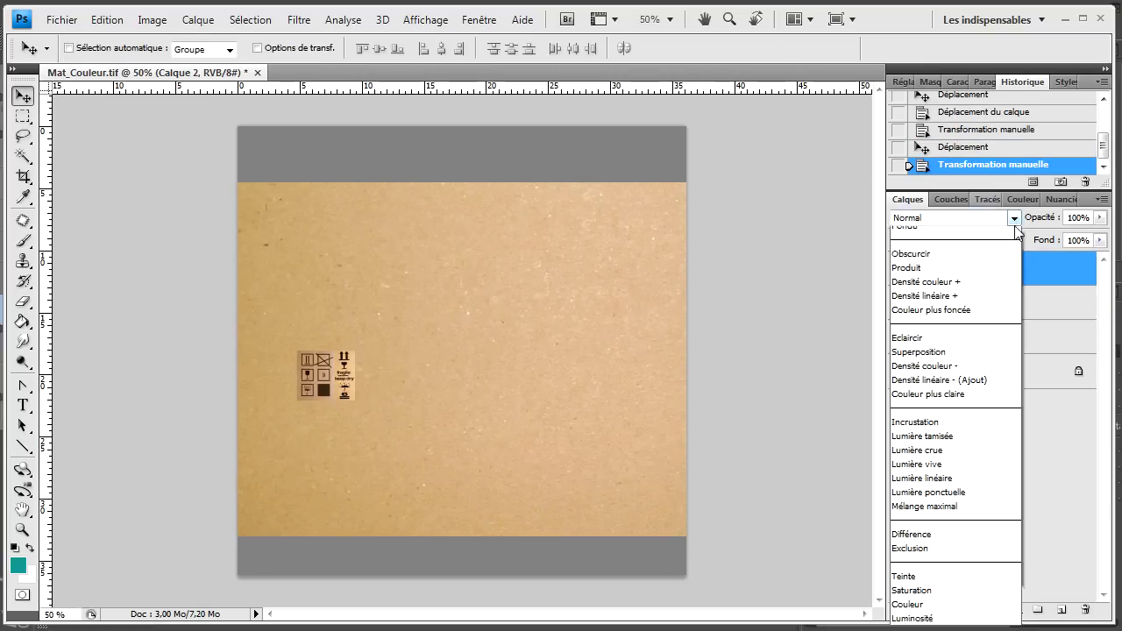
left_click(985, 289)
key("Down")
key("Down")
key("Down")
key("Down")
key("Down")
key("Down")
key("Down")
key("Down")
key("Down")
key("Down")
key("Down")
key("Down")
key("Down")
key("Up")
key("Down")
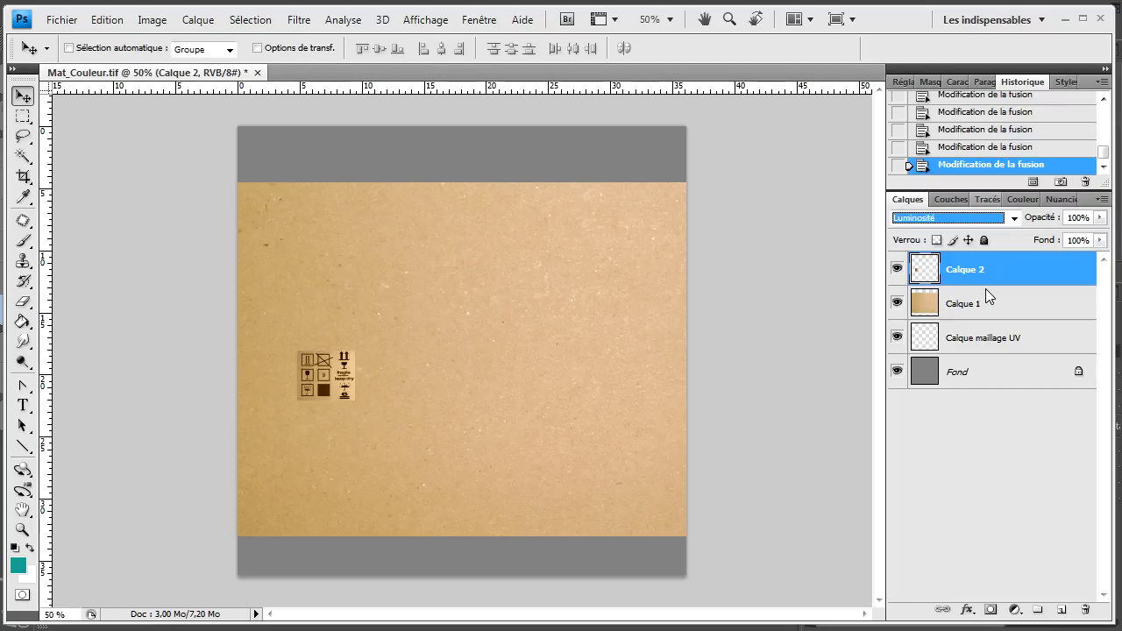
key("Up")
key("Down")
Set Calque 2 to 65% opacity with Couleur plus foncée blending and save Mat_Couleur.tif
left_click(1100, 217)
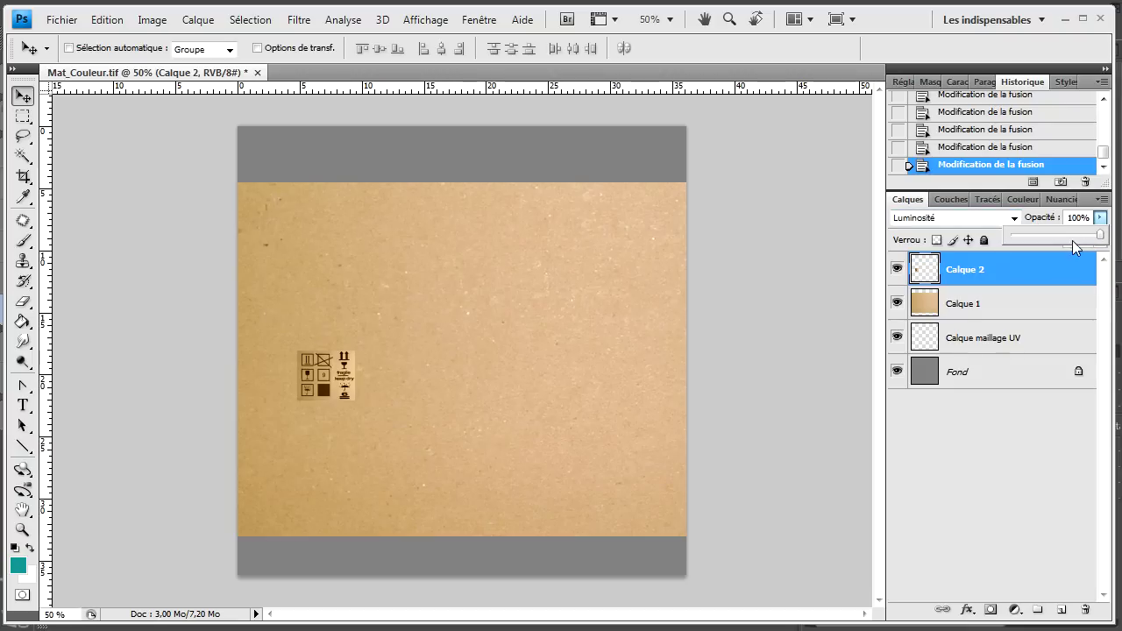
left_click_drag(1098, 236, 1069, 237)
left_click(1013, 217)
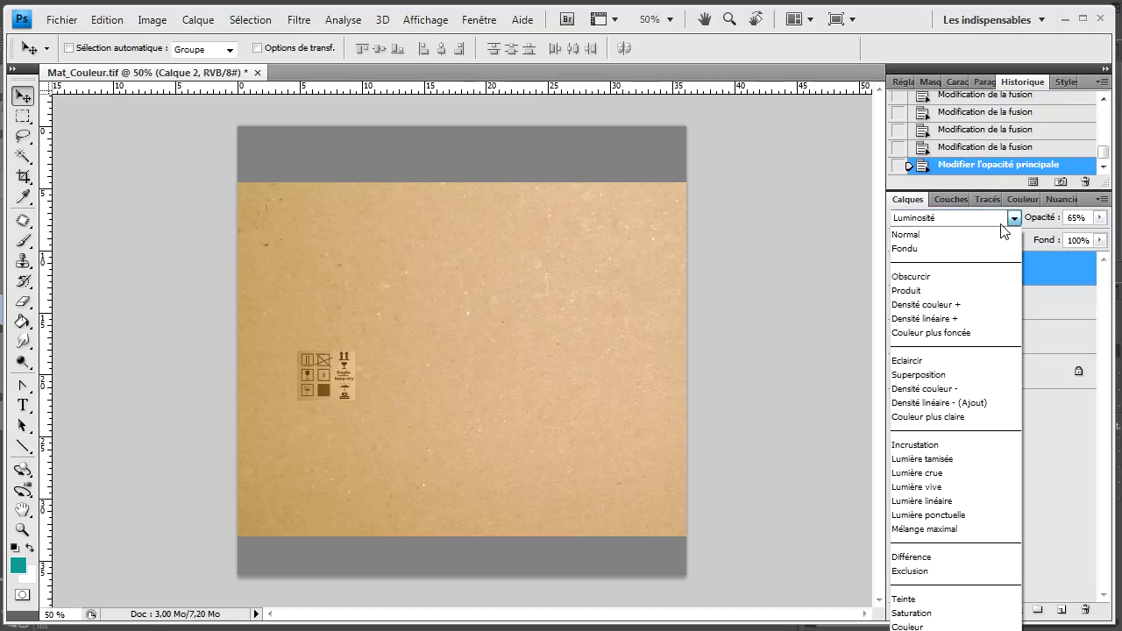
left_click(990, 233)
key("Down")
key("Down")
key("Down")
key("Down")
key("Down")
key("Down")
key("Down")
key("Up")
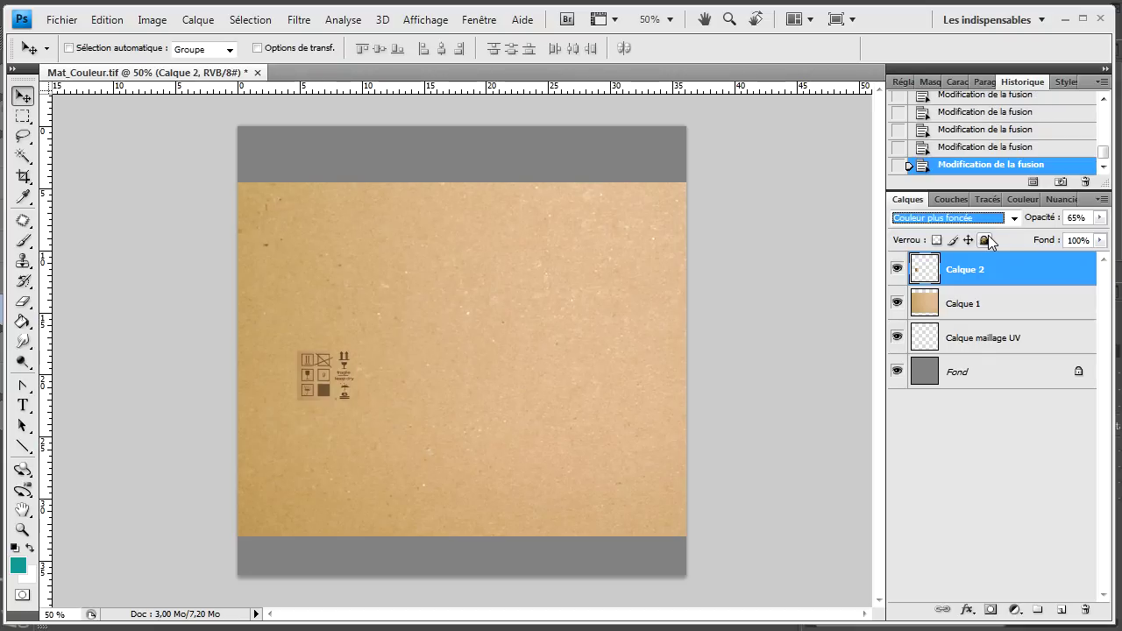
left_click(981, 506)
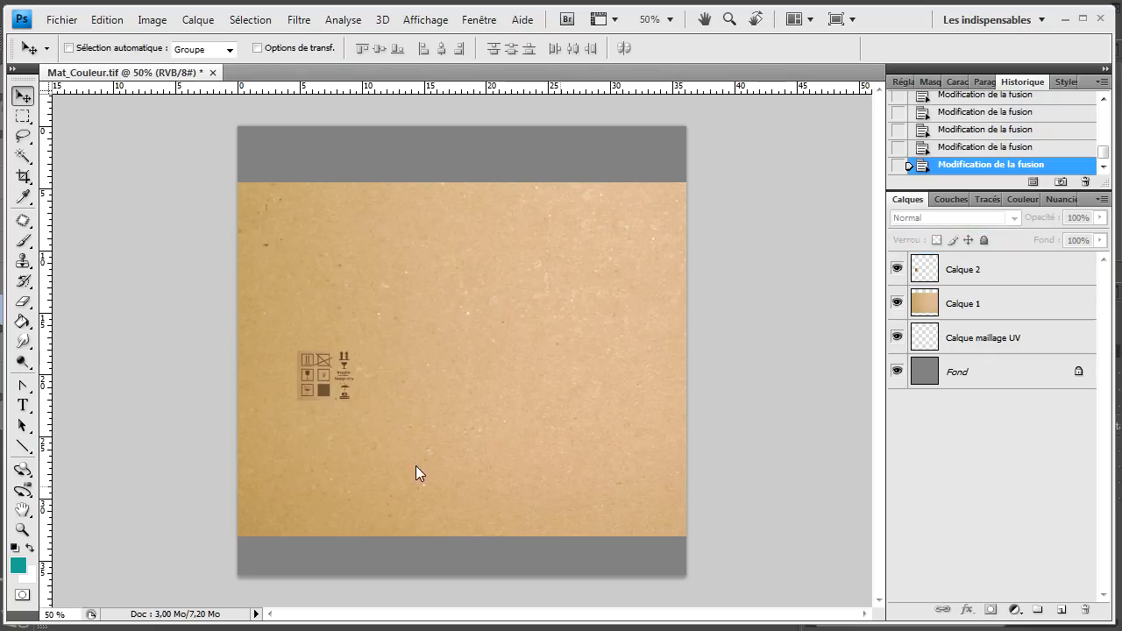
left_click(62, 20)
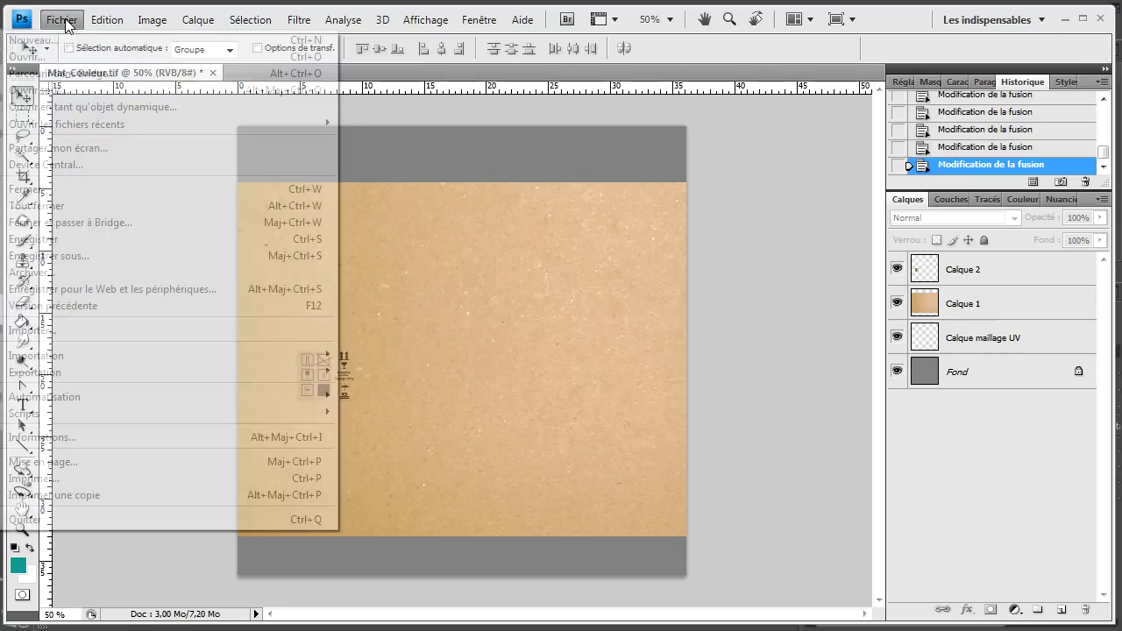
left_click(95, 245)
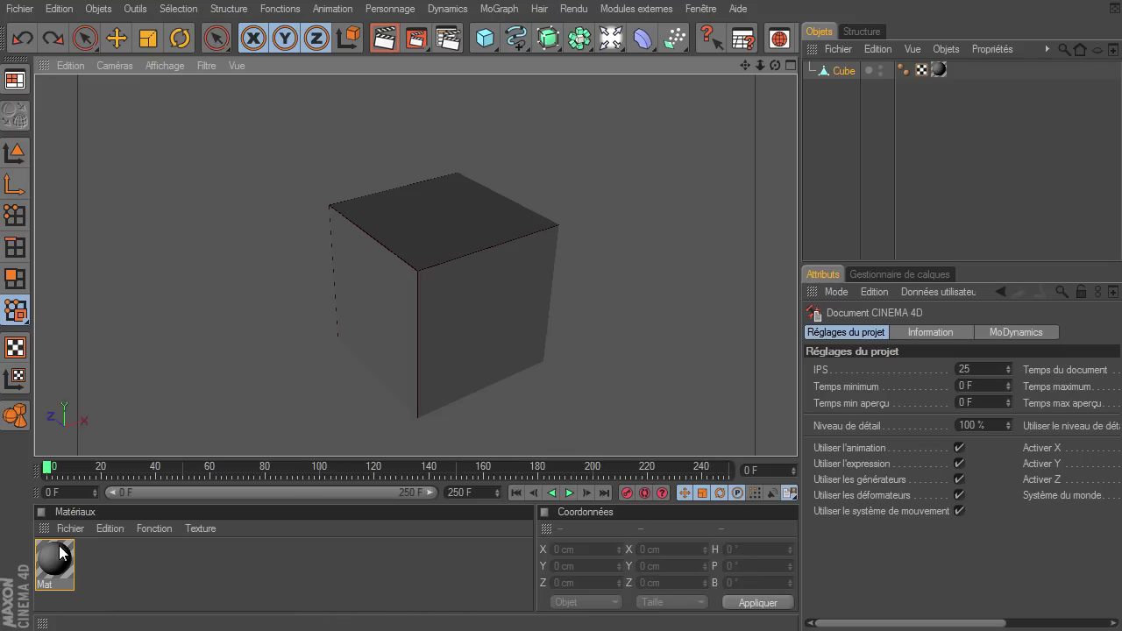
Reload the updated Mat_Couleur.tif texture in the Mat material and confirm the revert
double_click(56, 561)
left_click(455, 228)
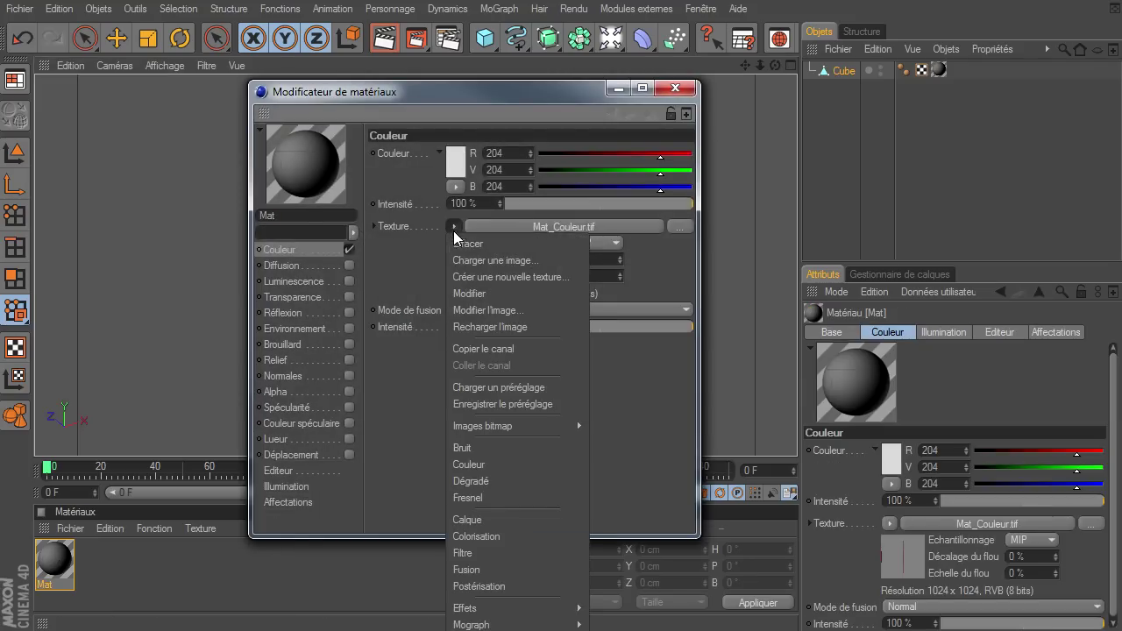
left_click(473, 327)
left_click(905, 496)
left_click(906, 496)
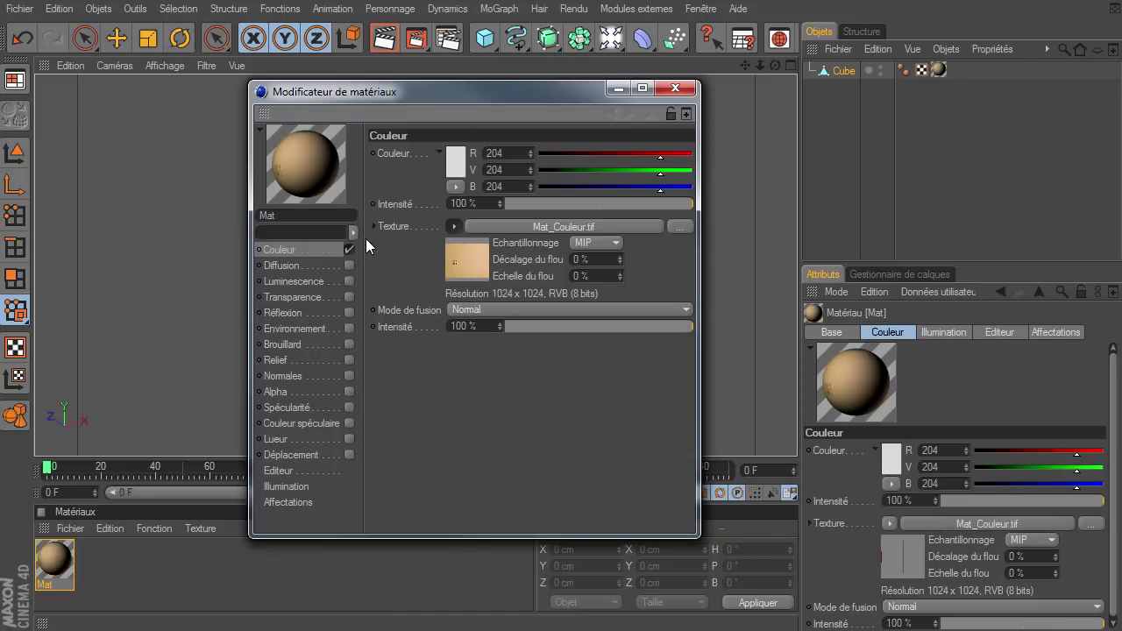
left_click(675, 87)
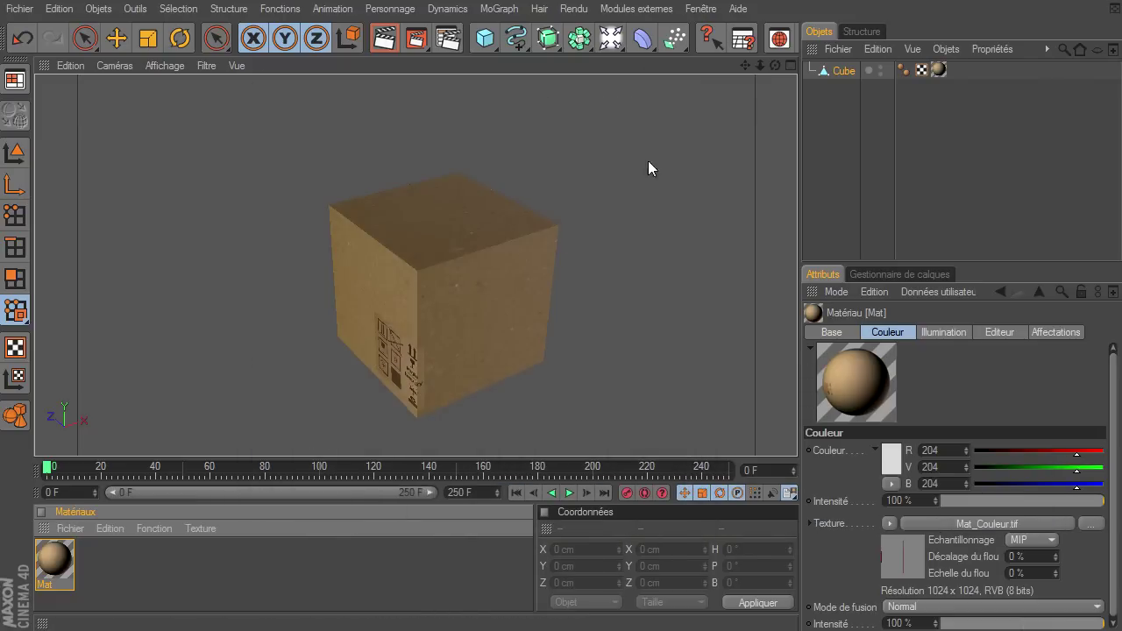
Orbit to the box front and render the view to check the cardboard texture
left_click_drag(775, 69, 424, 71)
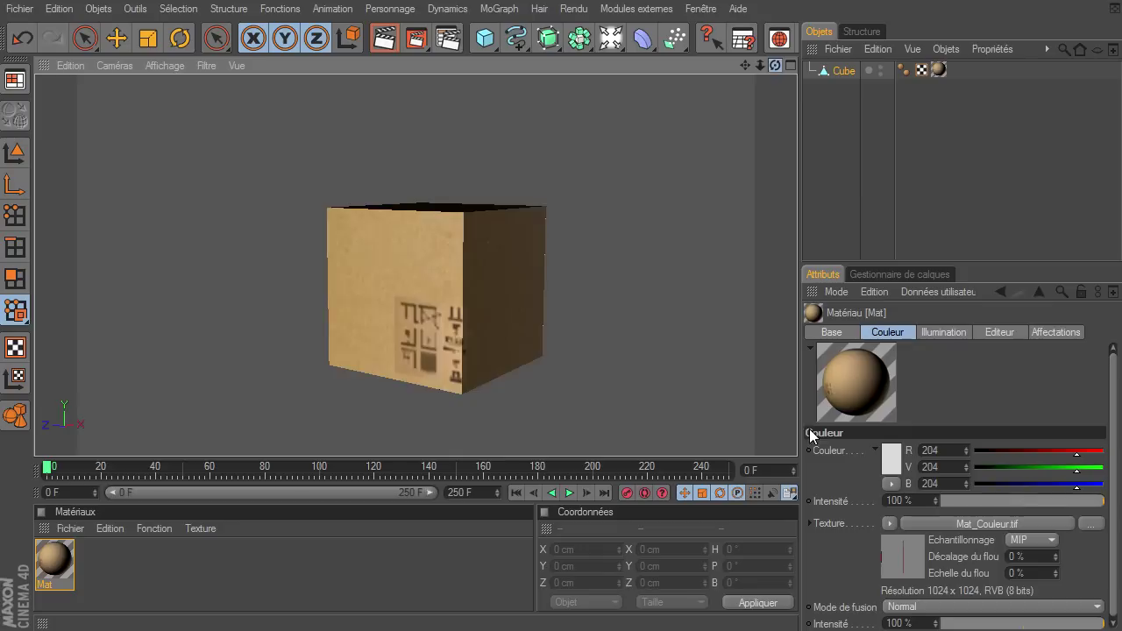
left_click(384, 38)
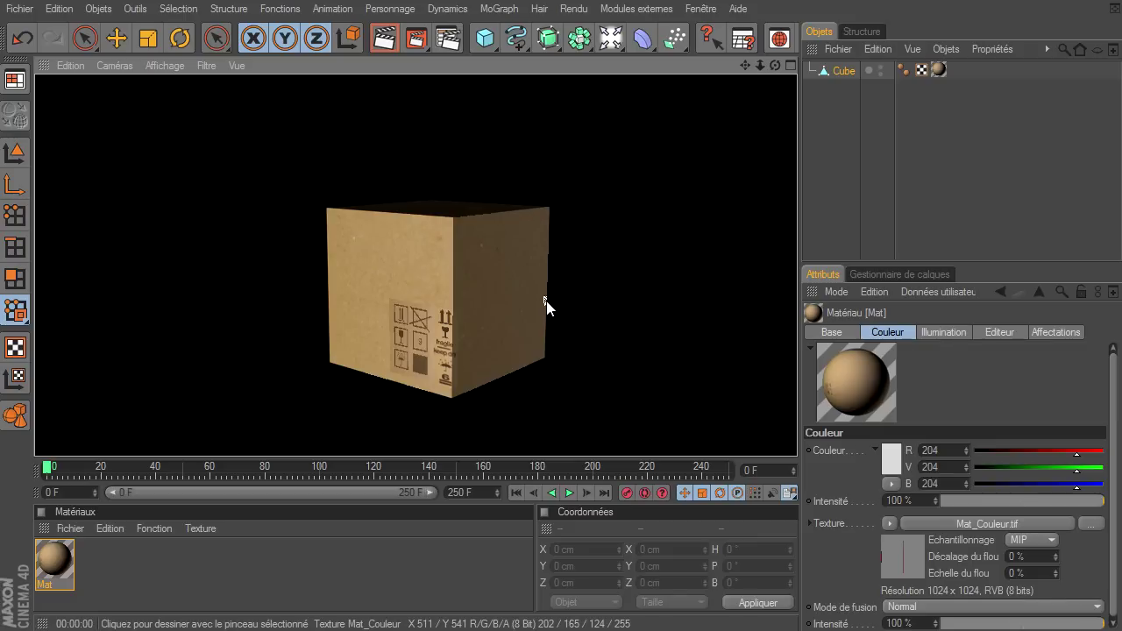
left_click(14, 80)
Switch to the BodyPaint layout and add a new layer above Calque 2 in Mat_Couleur.tif
left_click(63, 164)
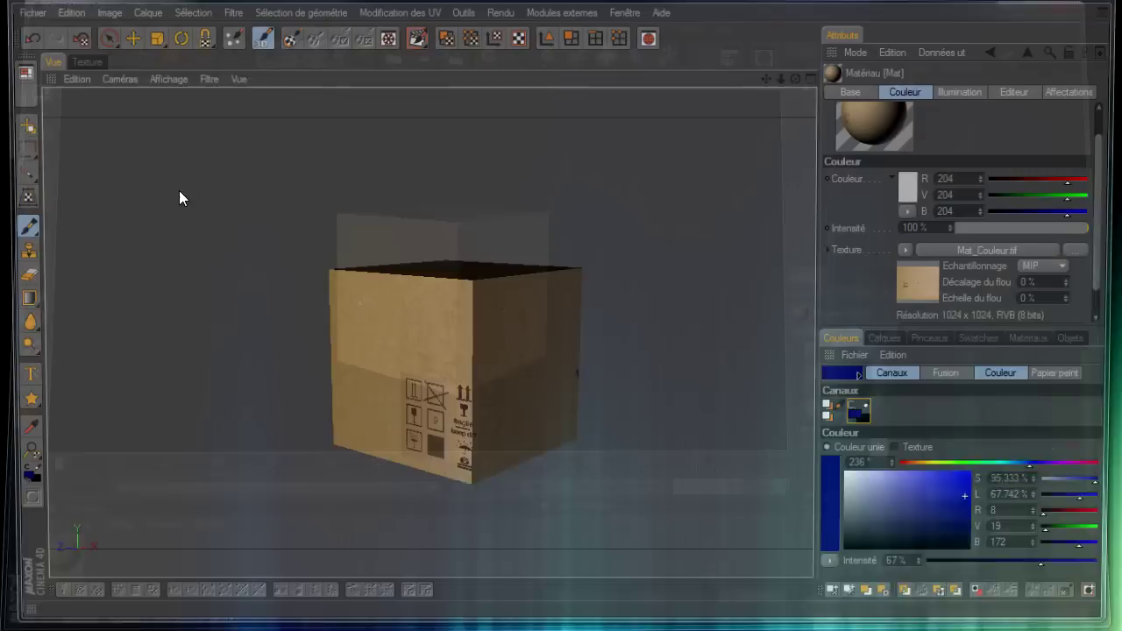
left_click(80, 60)
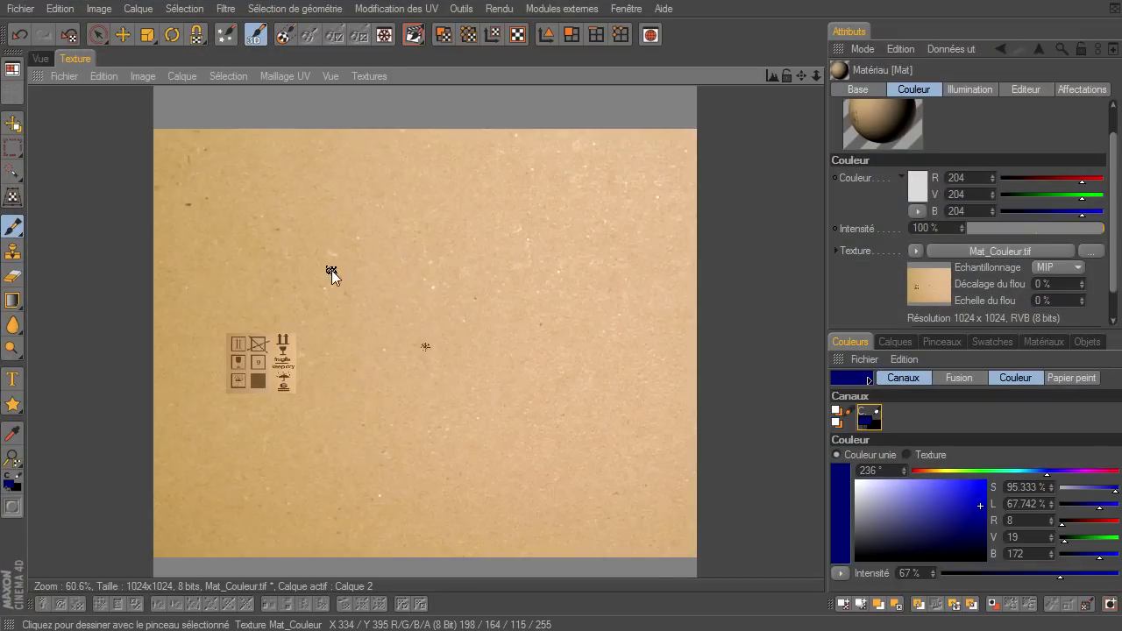
left_click(896, 342)
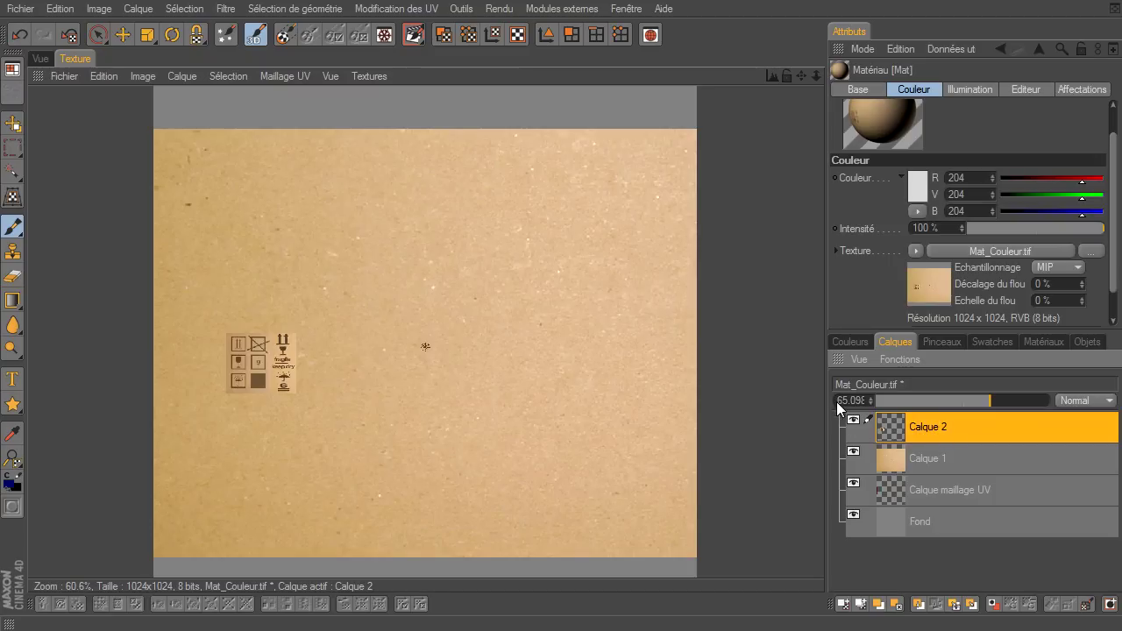
left_click(923, 457)
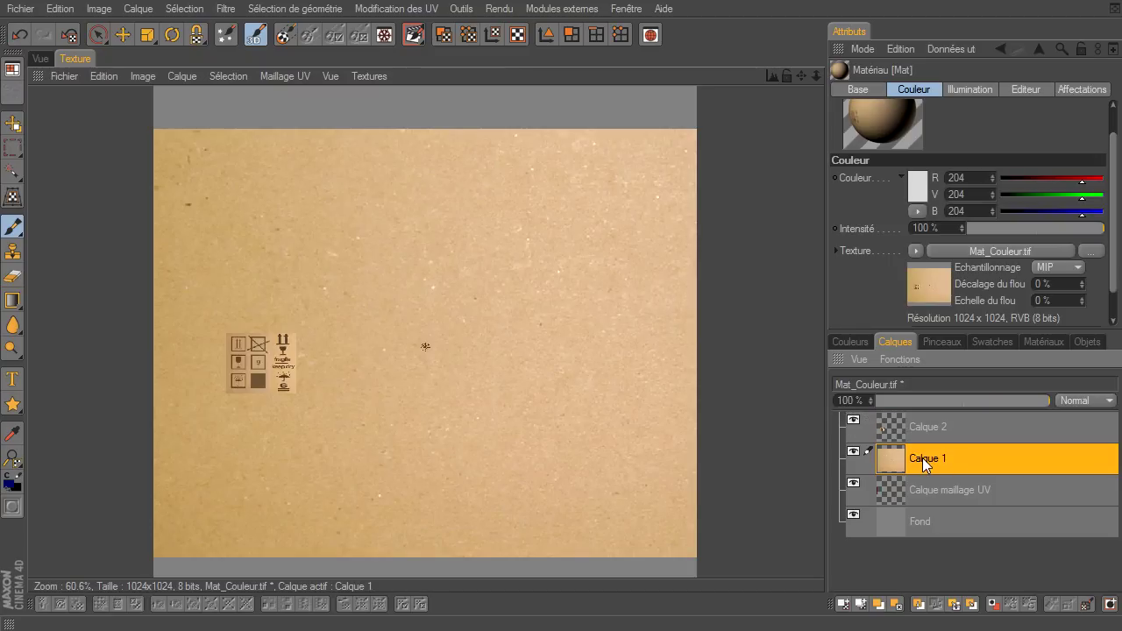
left_click(1009, 490)
left_click(993, 516)
left_click(991, 421)
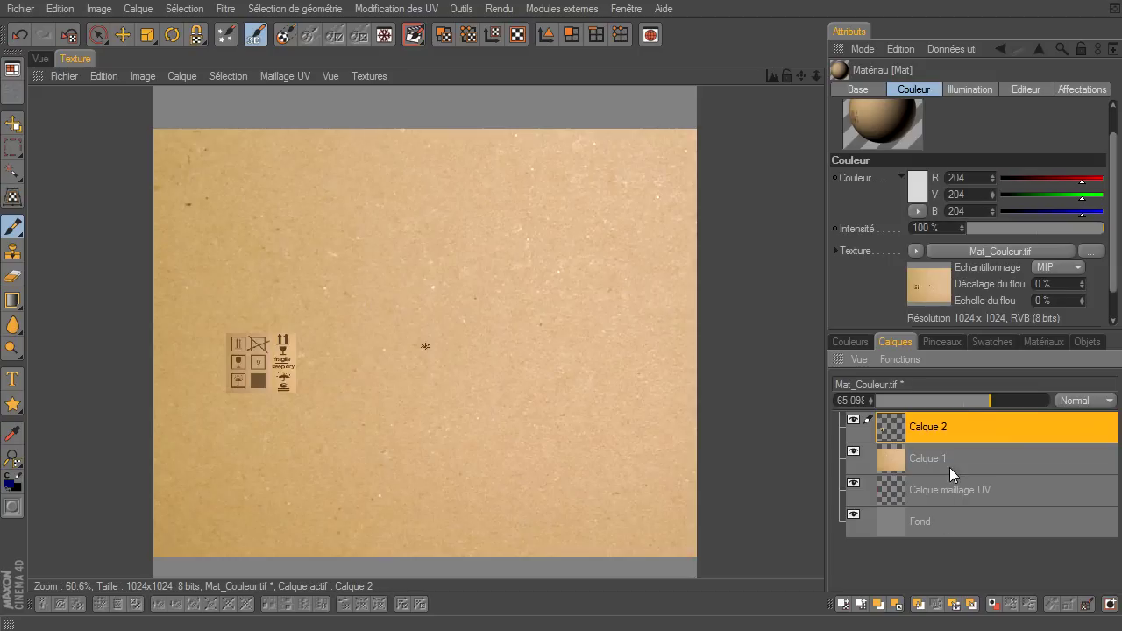
left_click(843, 603)
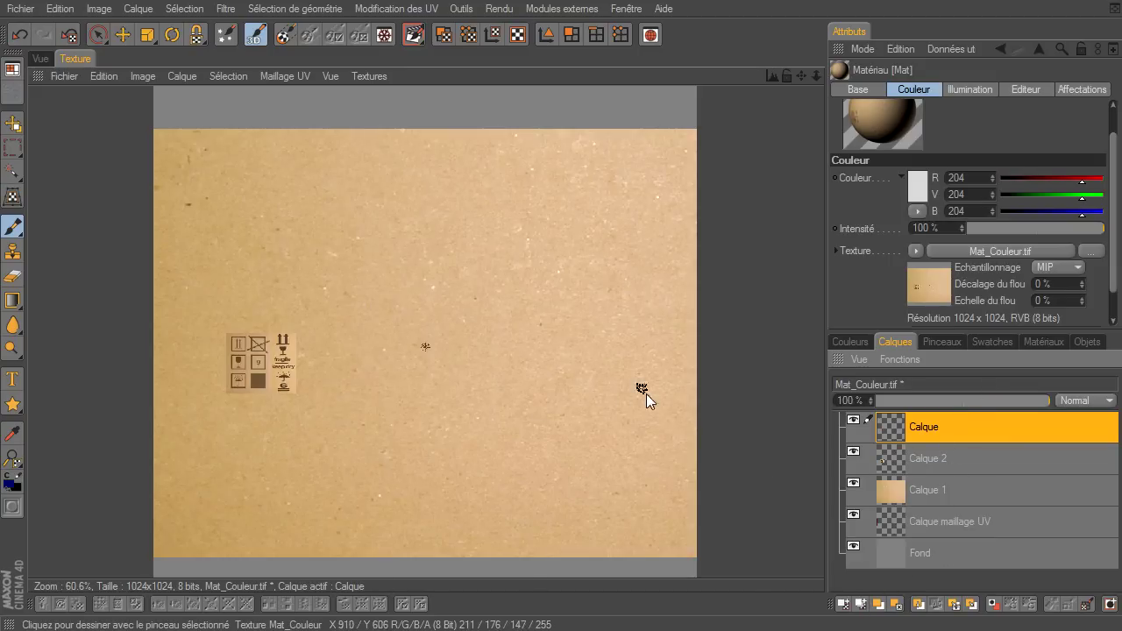
Set the paint colour to green (21, 186, 18) at 82% intensity with brush size 59
left_click(849, 341)
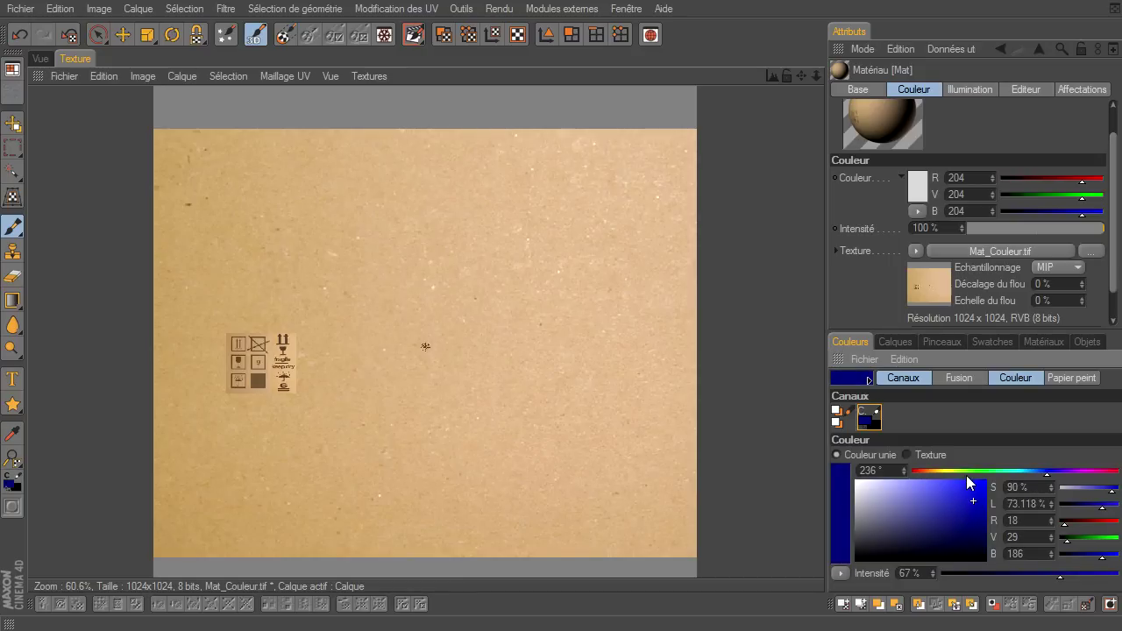
left_click(978, 472)
left_click_drag(980, 472, 981, 472)
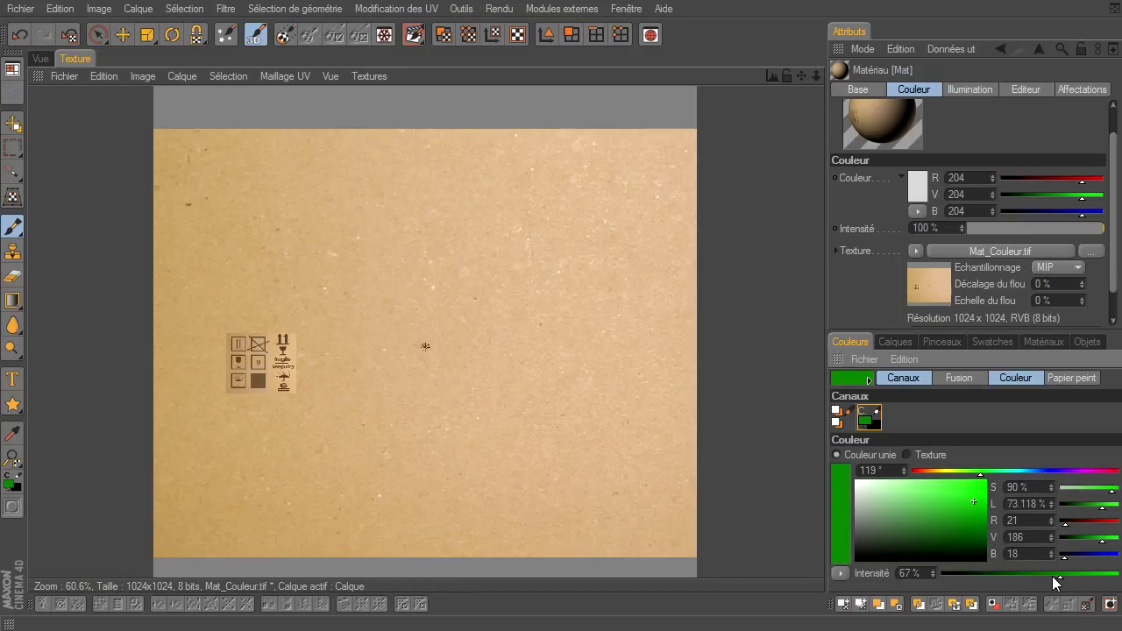
left_click_drag(1056, 576, 1087, 574)
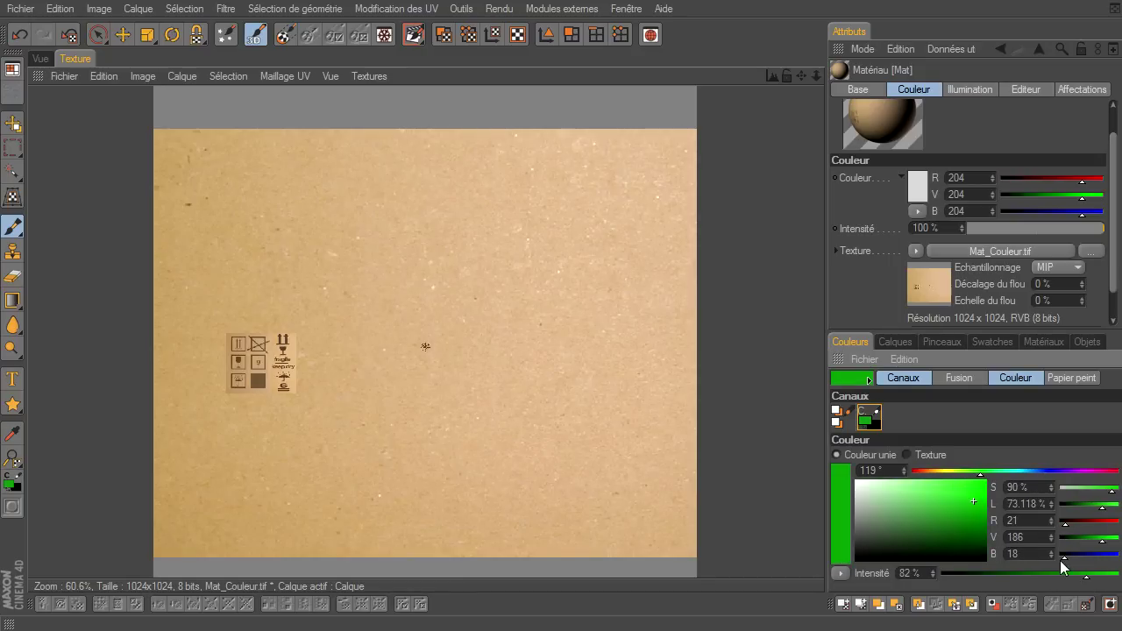
left_click(934, 343)
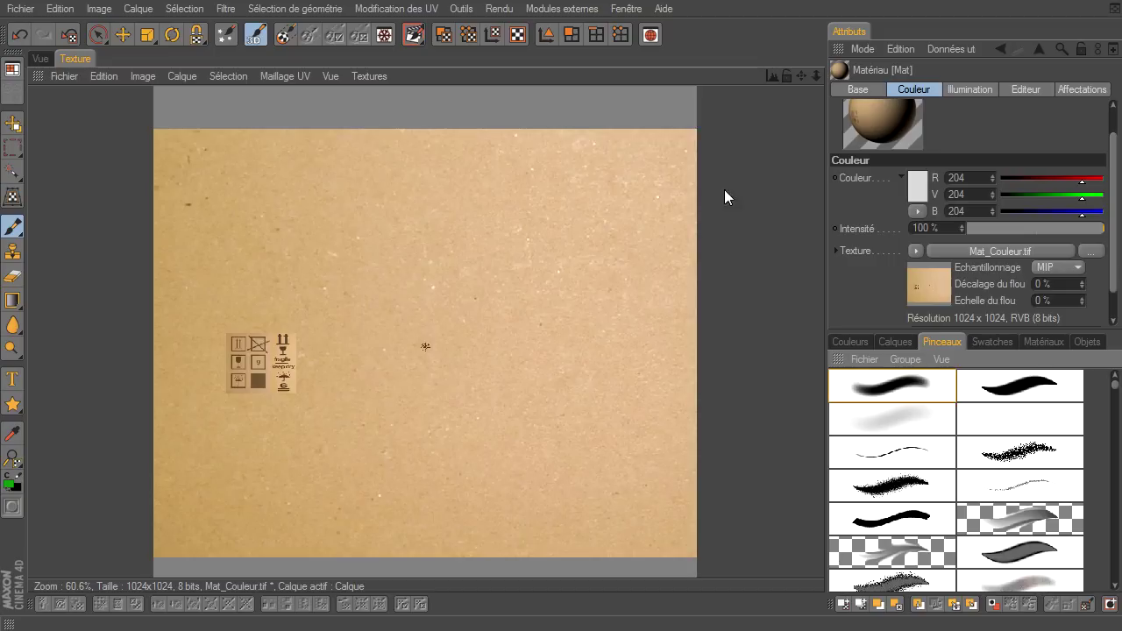
left_click(12, 227)
left_click_drag(1037, 279, 1049, 279)
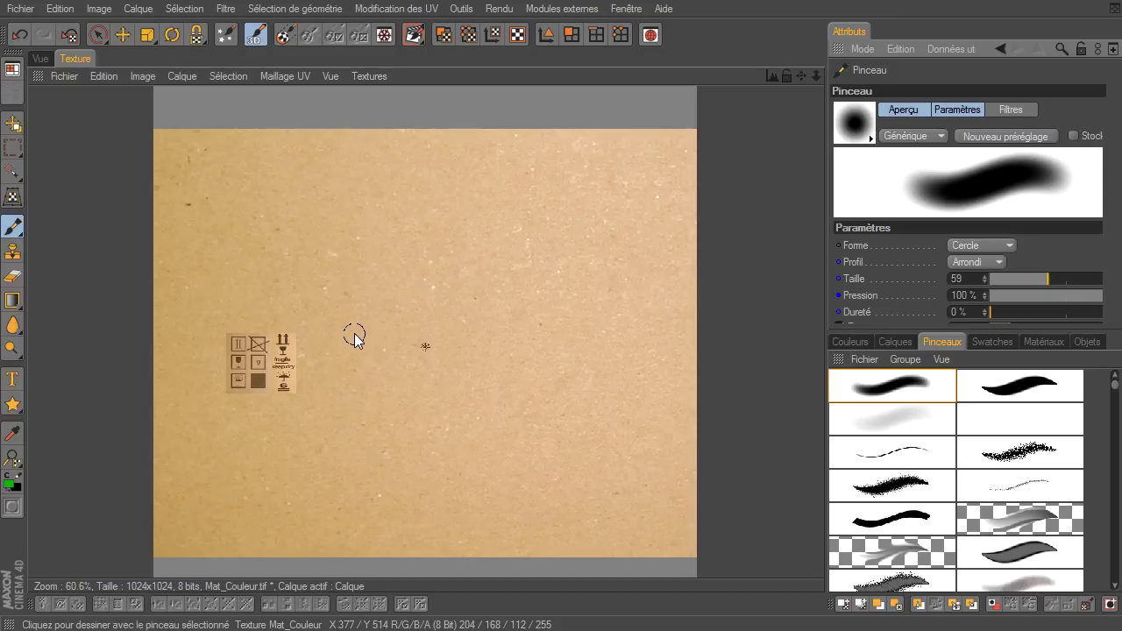
Paint a green band across the texture and a green patch on the box's top face
left_click_drag(183, 326, 281, 319)
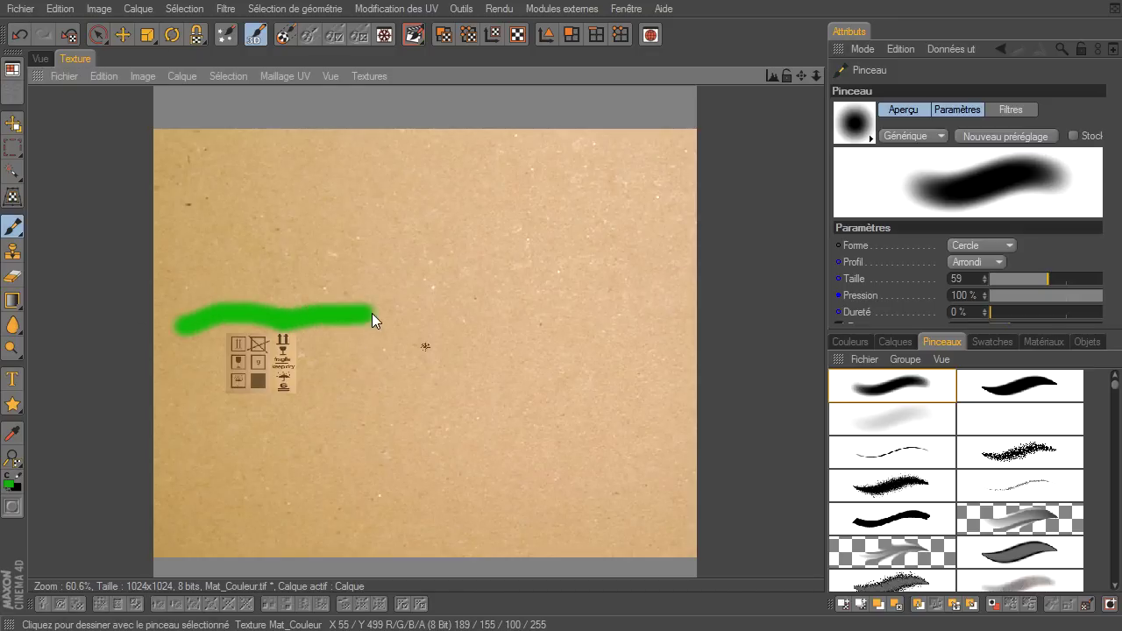
left_click_drag(371, 313, 604, 322)
left_click(40, 59)
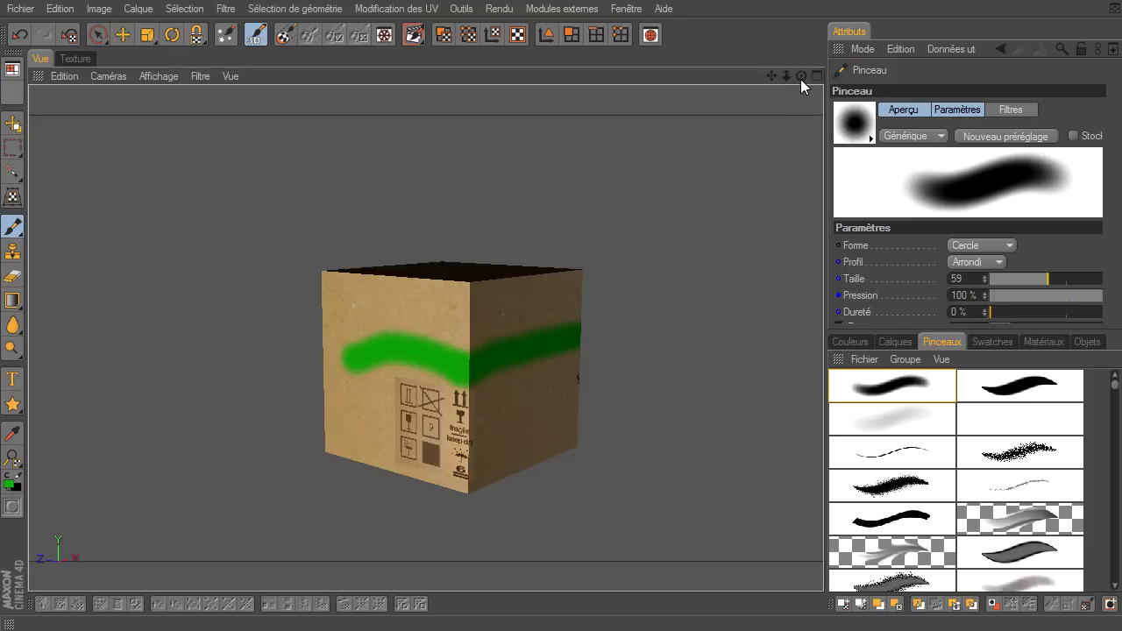
left_click_drag(800, 77, 789, 100)
left_click_drag(436, 314, 485, 295)
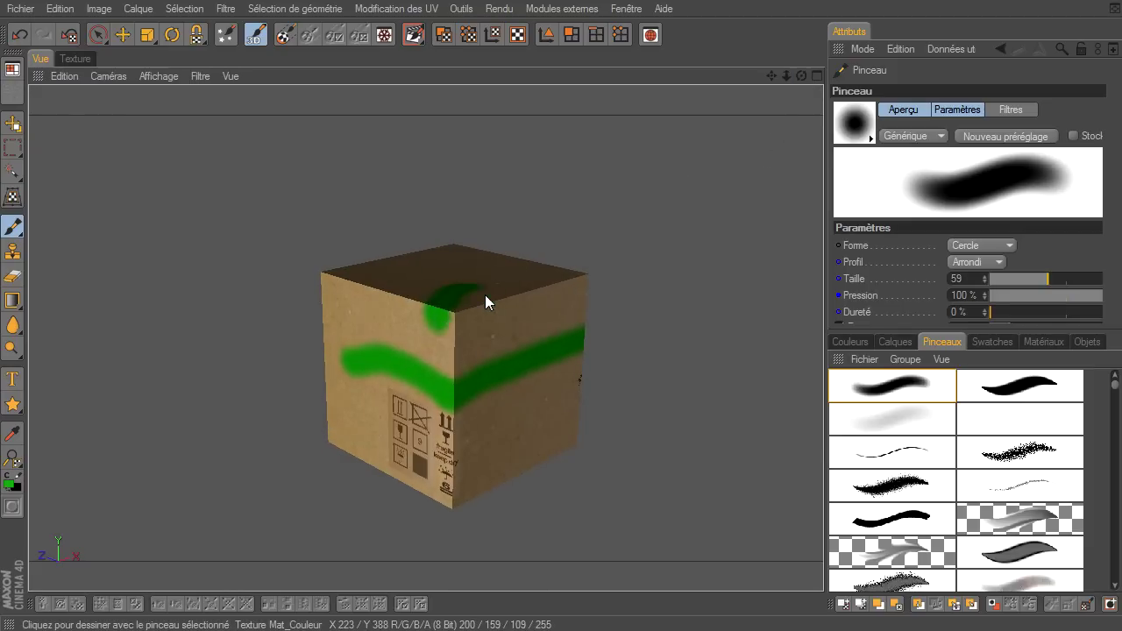
Save the painted Mat_Couleur.tif texture from the Texture view
left_click(74, 57)
left_click(58, 75)
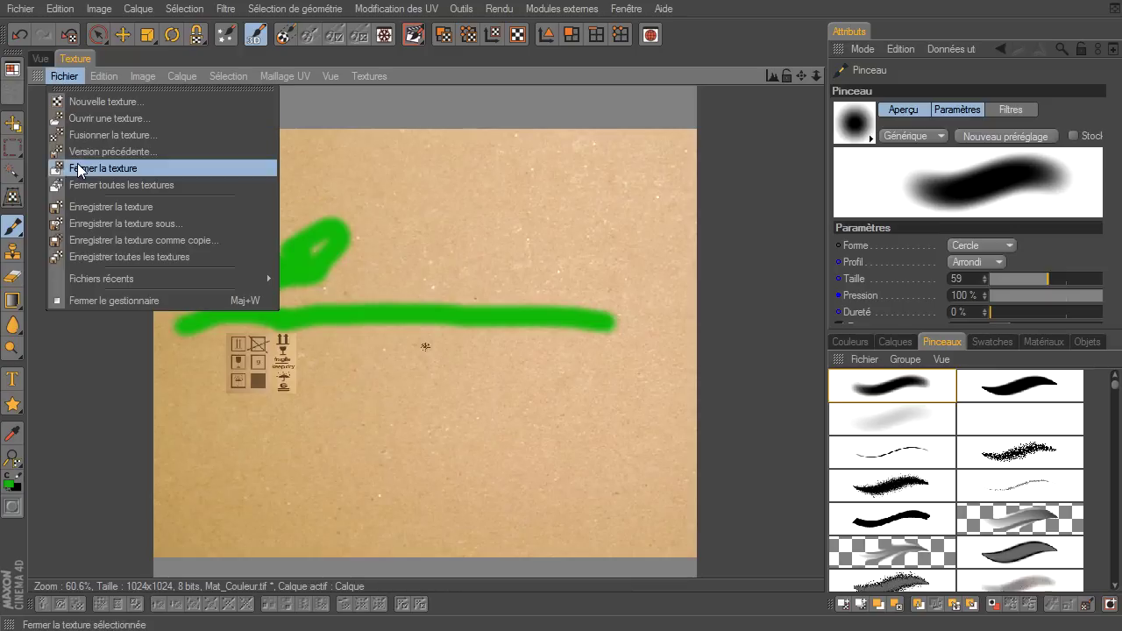
left_click(81, 207)
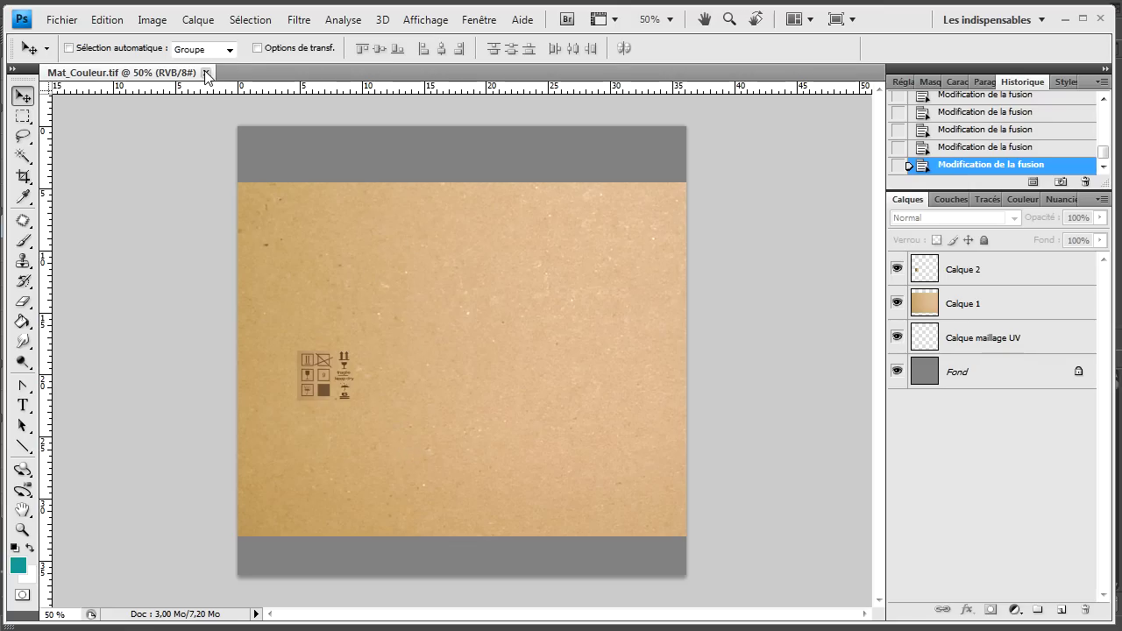
Close the outdated Mat_Couleur.tif and reopen the saved version with the green strokes
left_click(206, 73)
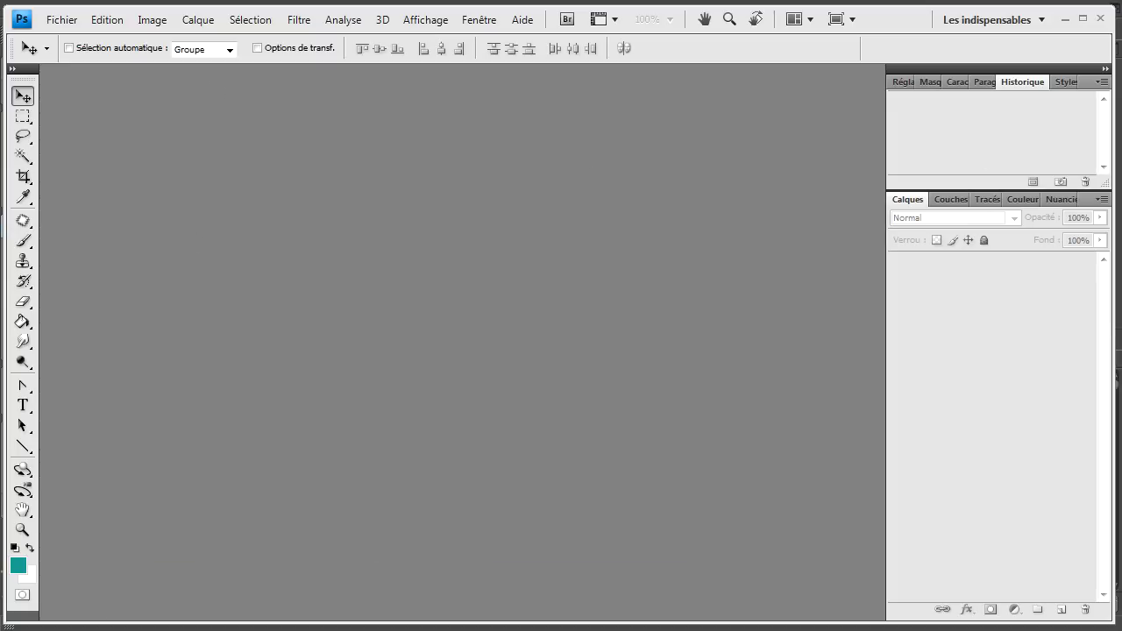
left_click_drag(520, 330, 519, 330)
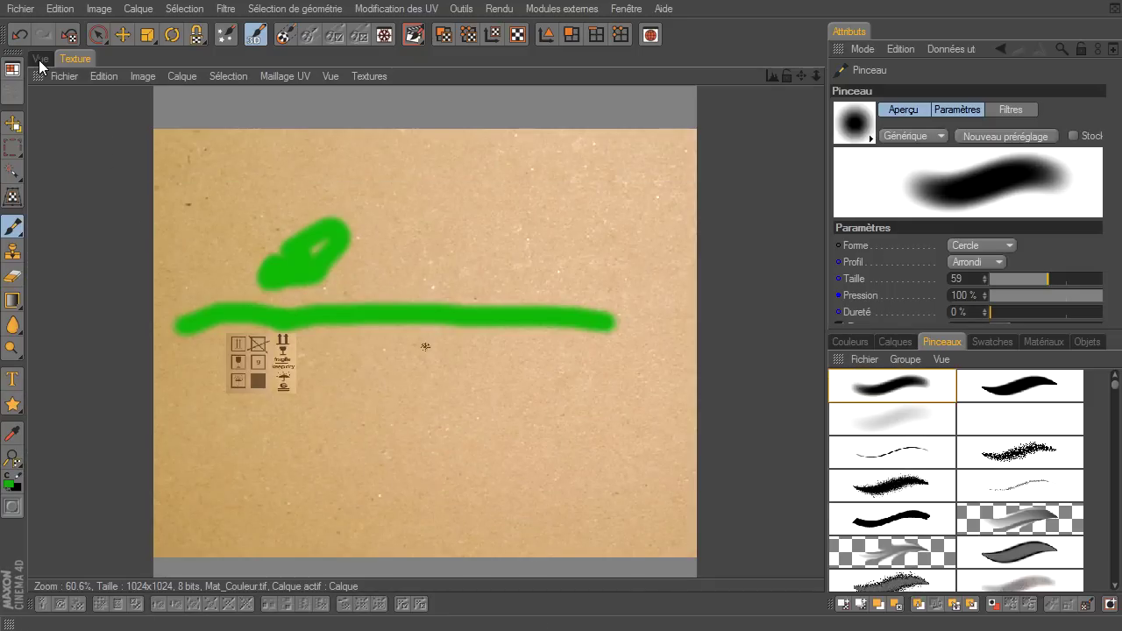
Return to the standard_tuto layout and select the painted cube with Live Selection in model mode
left_click(12, 68)
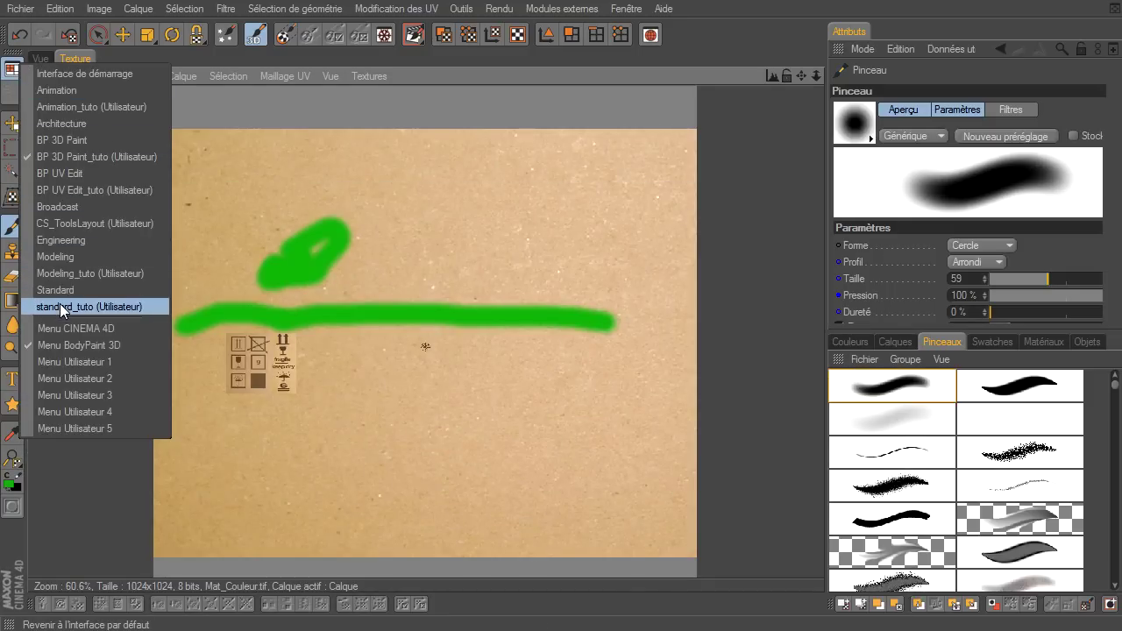
left_click(59, 305)
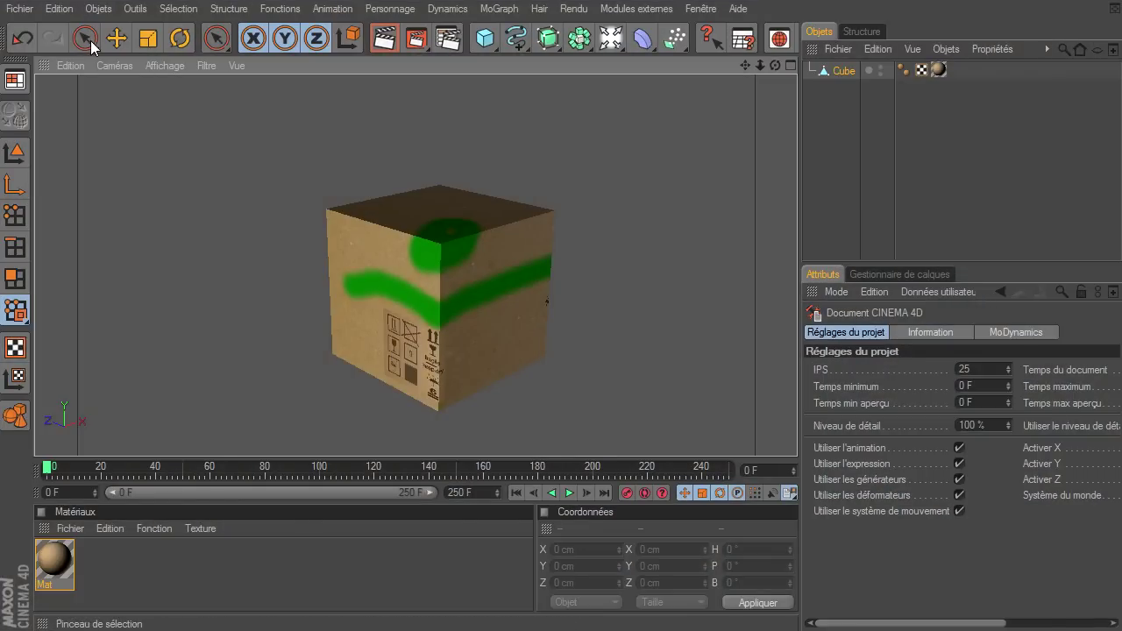
left_click(85, 39)
left_click(14, 153)
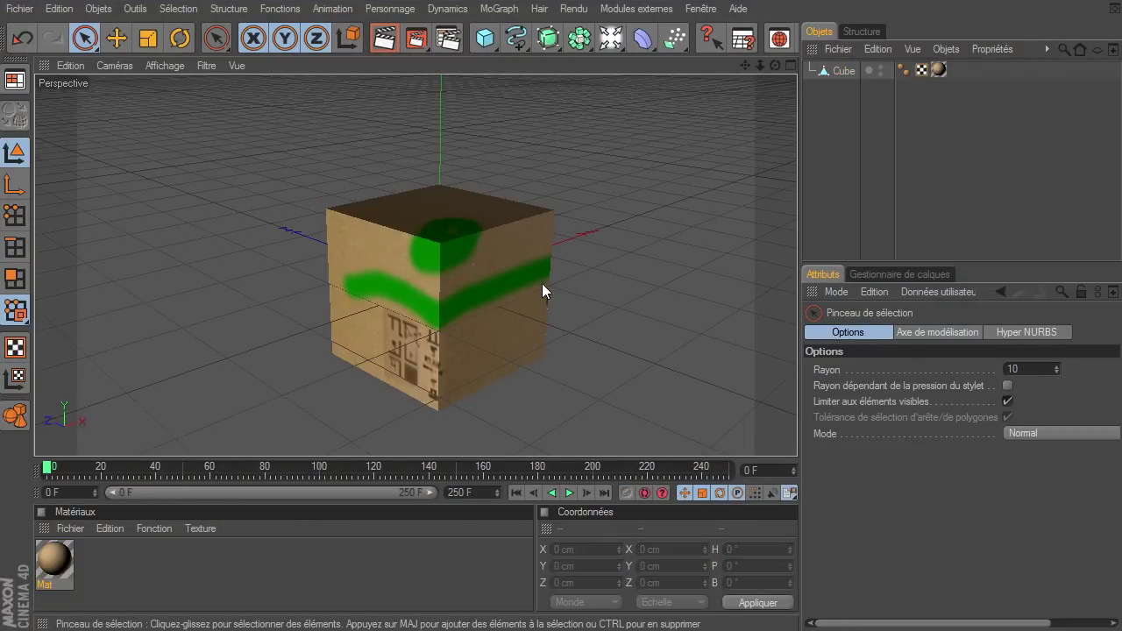
mouse_move(775, 65)
left_mouse_down()
mouse_move(738, 443)
mouse_move(796, 434)
left_mouse_up()
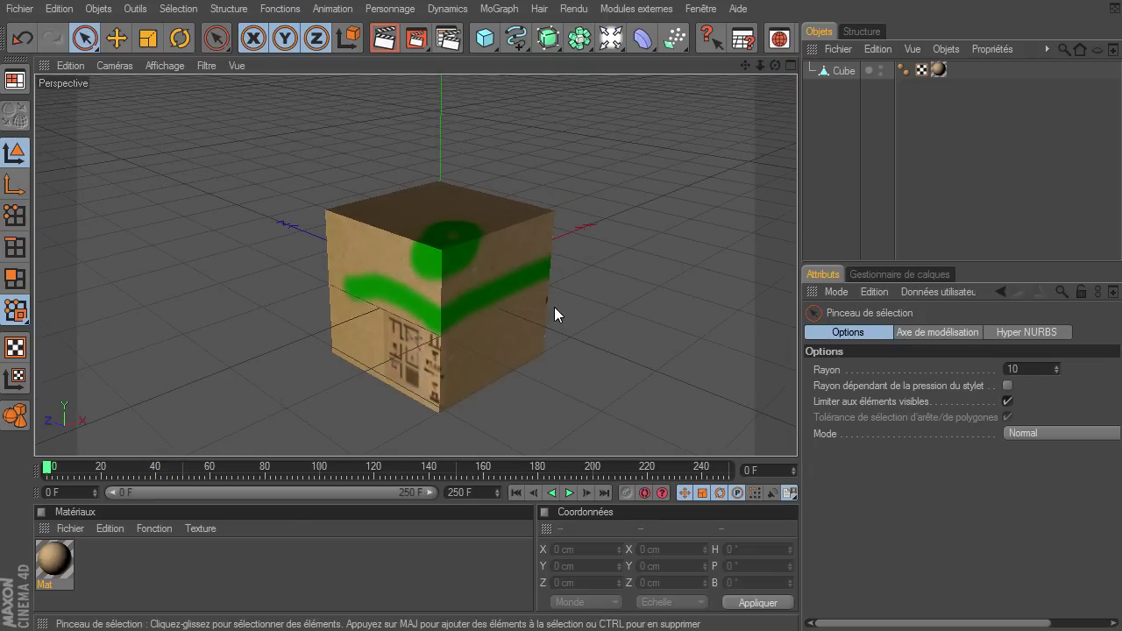
left_click(840, 75)
Delete the painted cube and the Mat material
key("Delete")
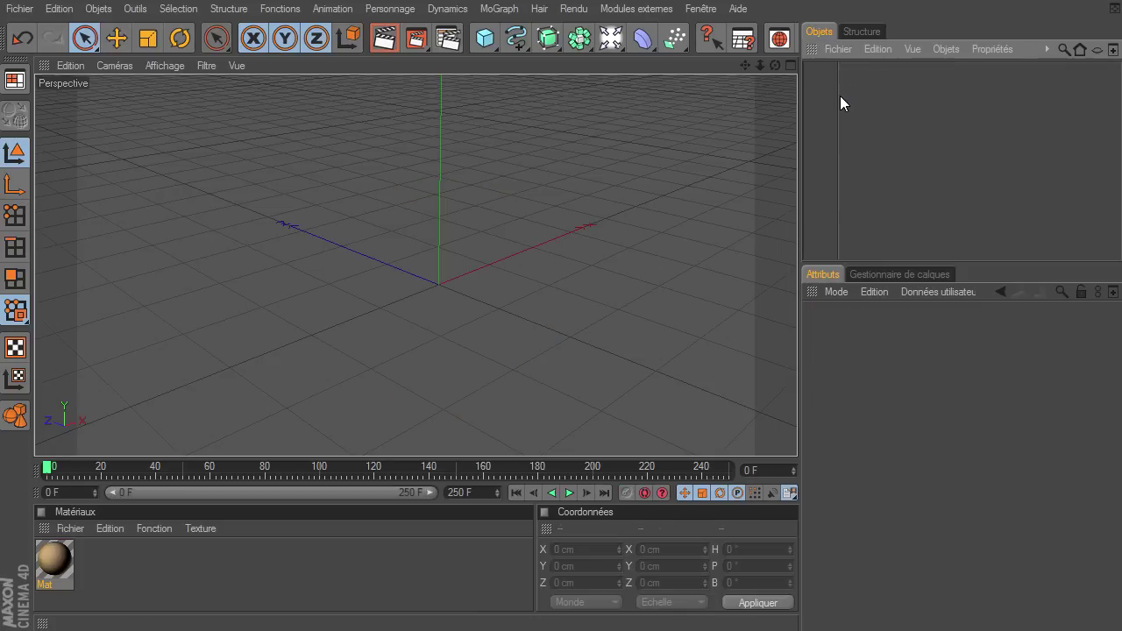
left_click(68, 548)
key("Delete")
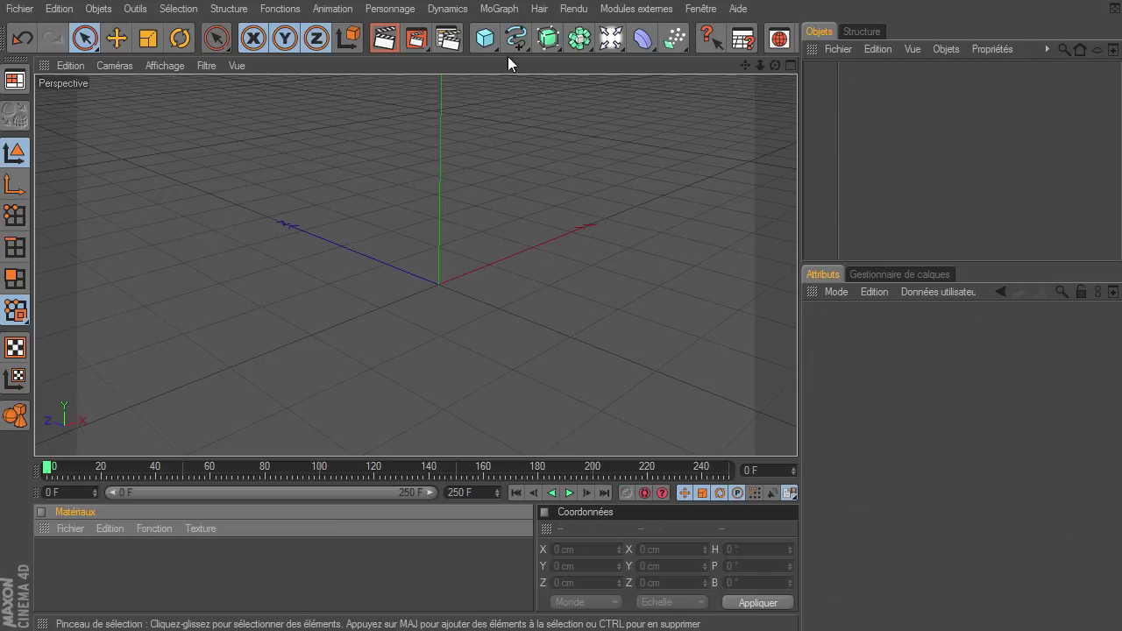
Add a MoGraph text object and set its alignment to Centré
left_click(488, 9)
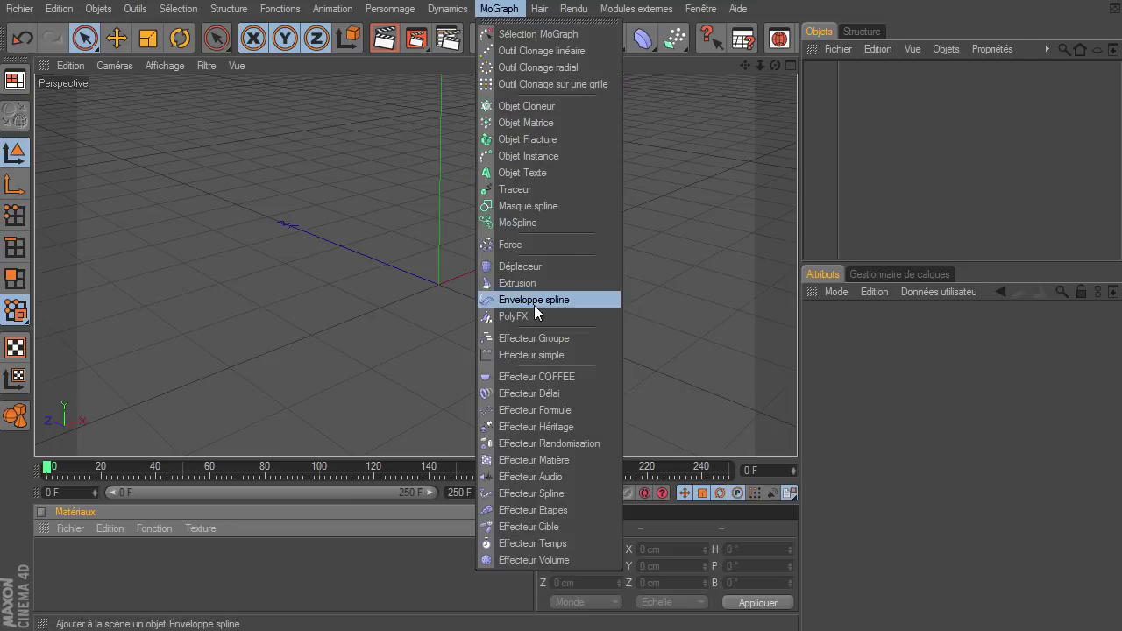
left_click(535, 173)
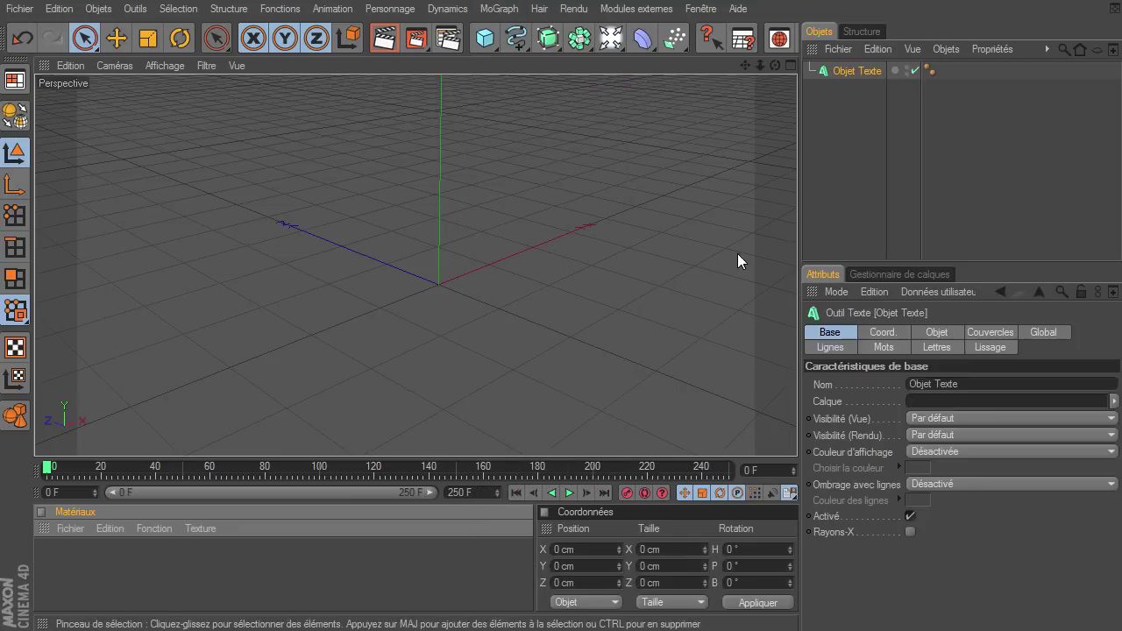
left_click_drag(773, 67, 797, 436)
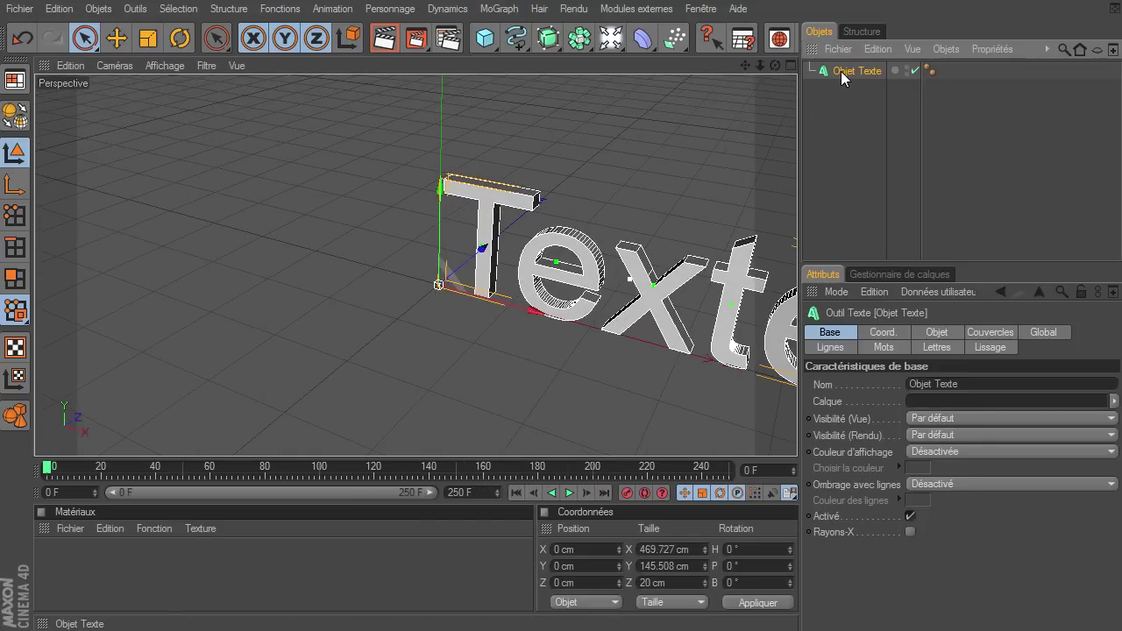
left_click(953, 334)
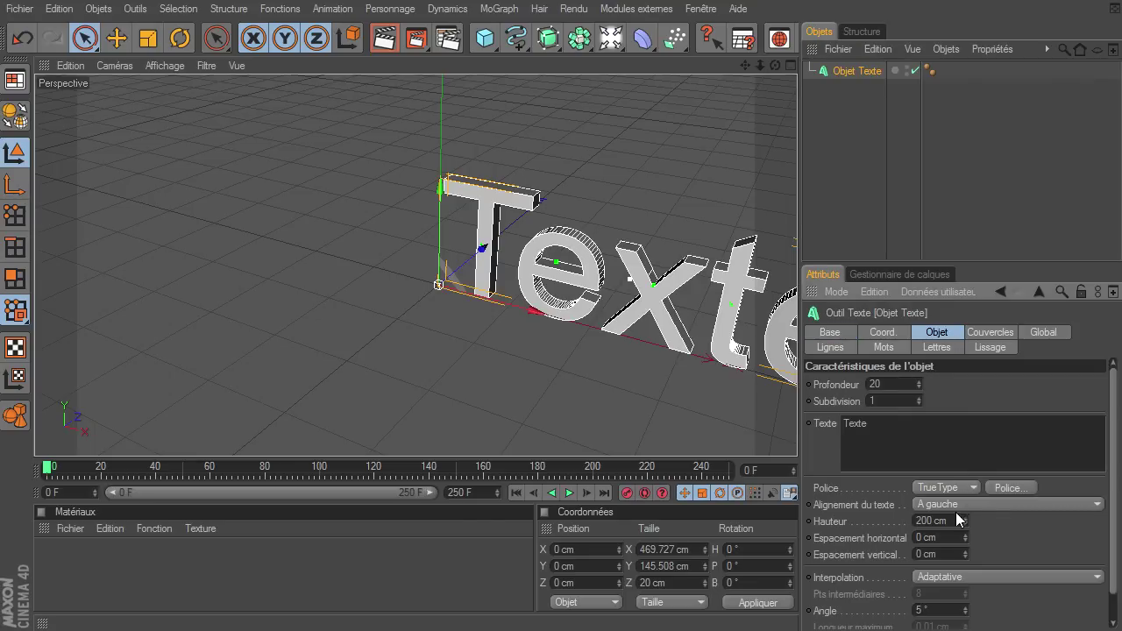
left_click(998, 509)
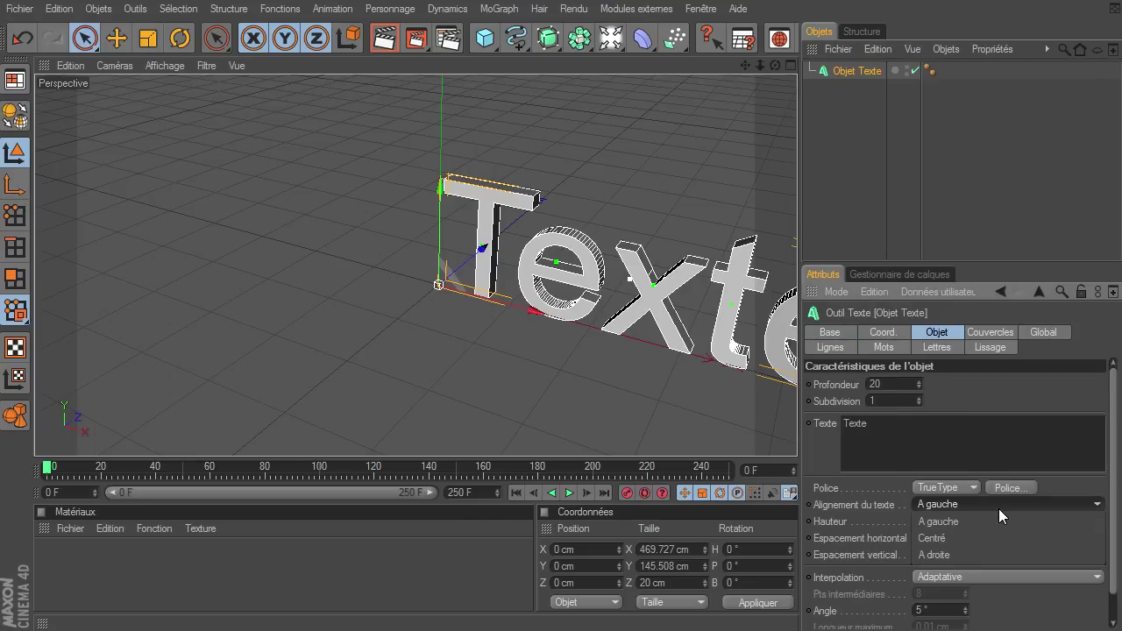
left_click(989, 538)
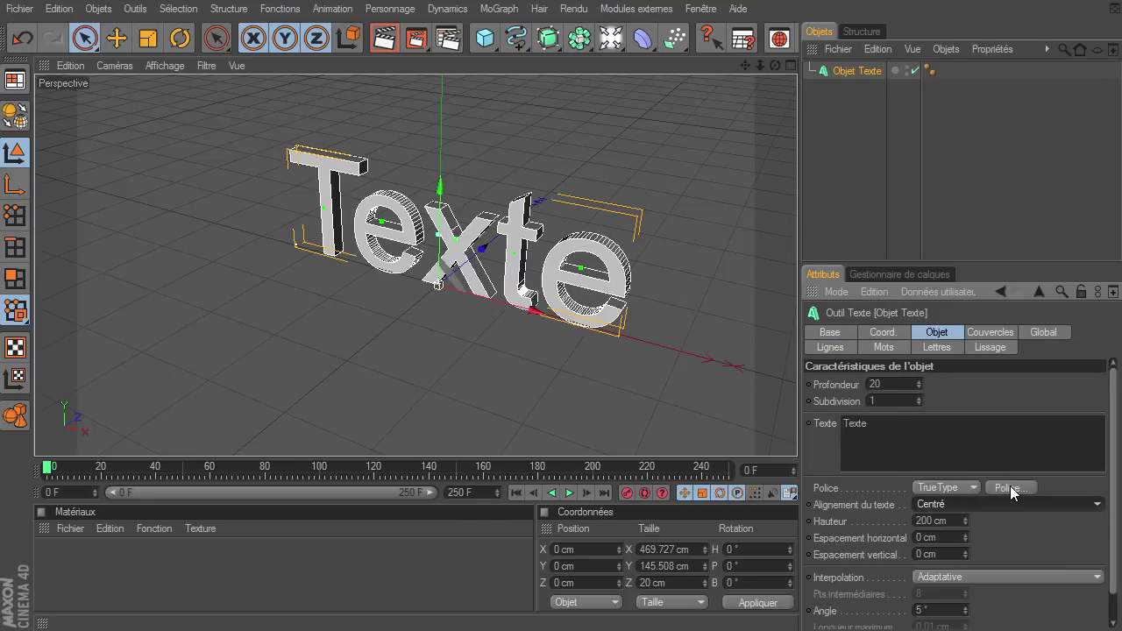
Set the text font to Guardian and its extrusion depth to 80
left_click(1009, 488)
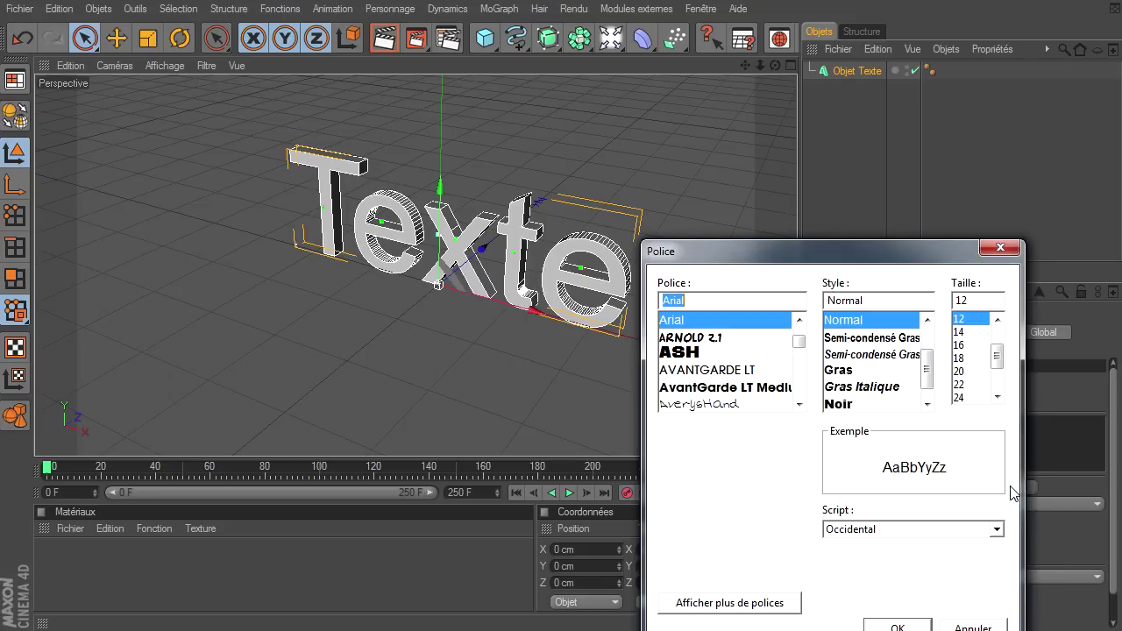
type("gu")
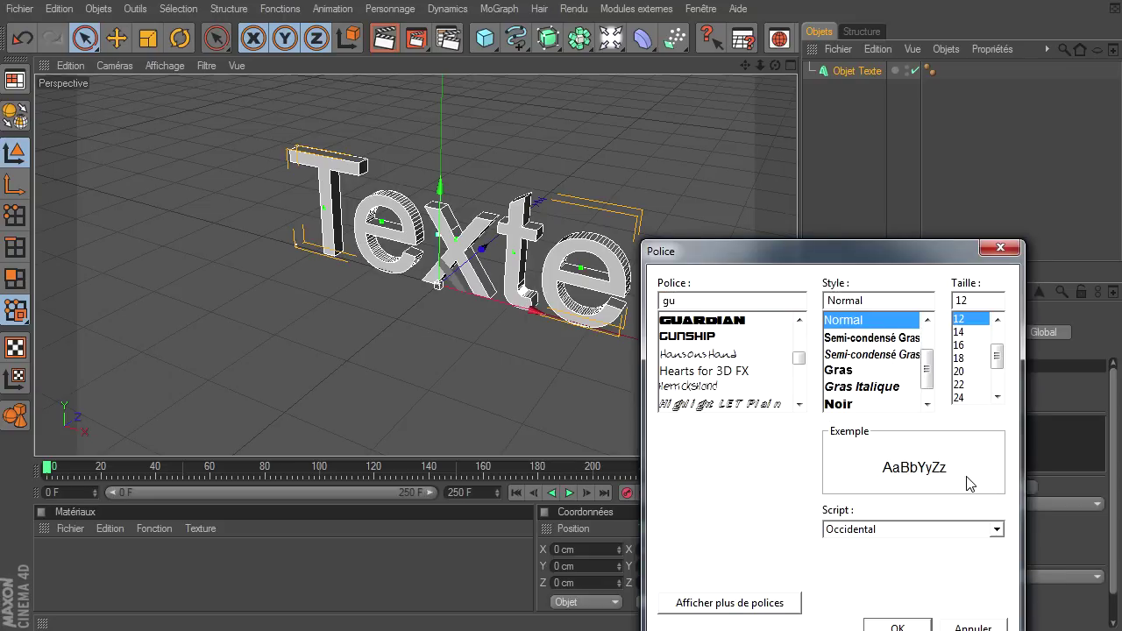
left_click(673, 322)
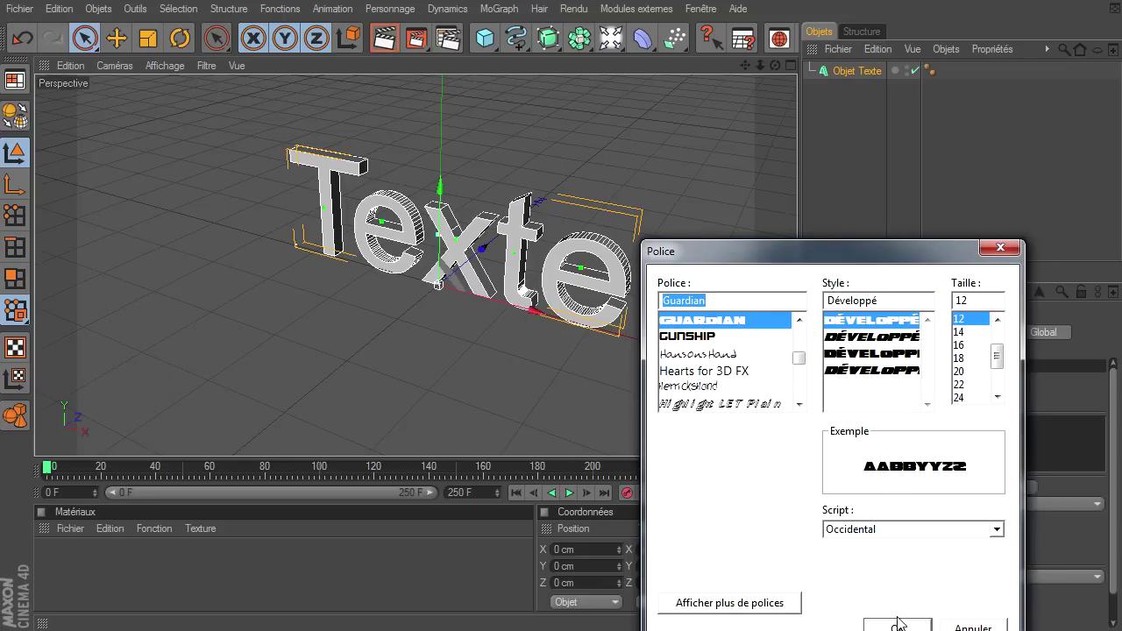
left_click(896, 624)
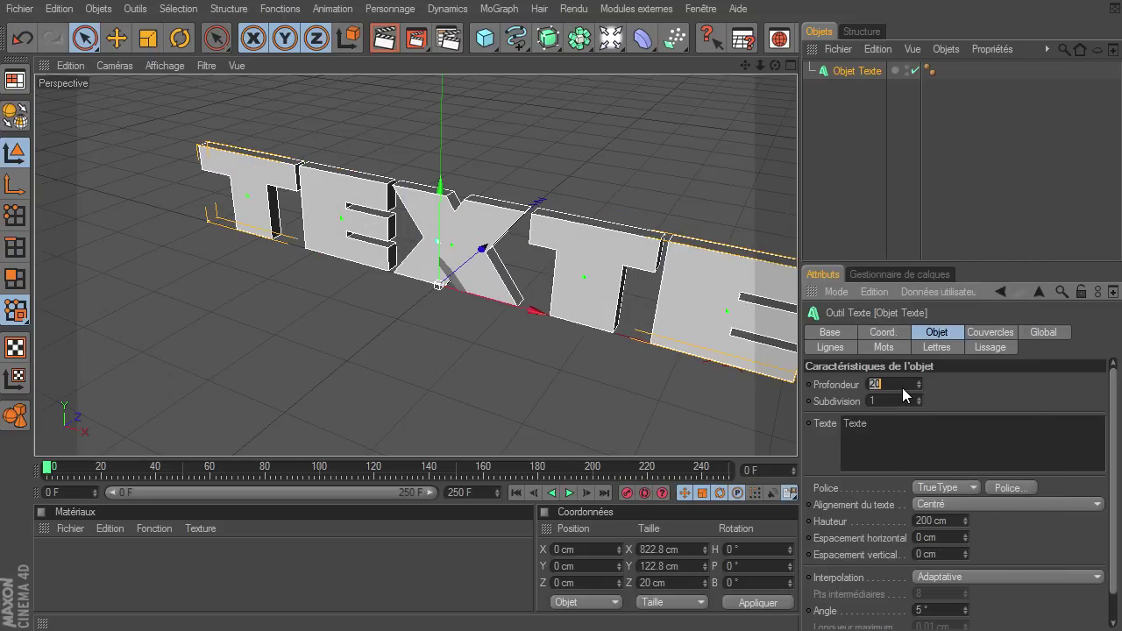
type("80")
key("Return")
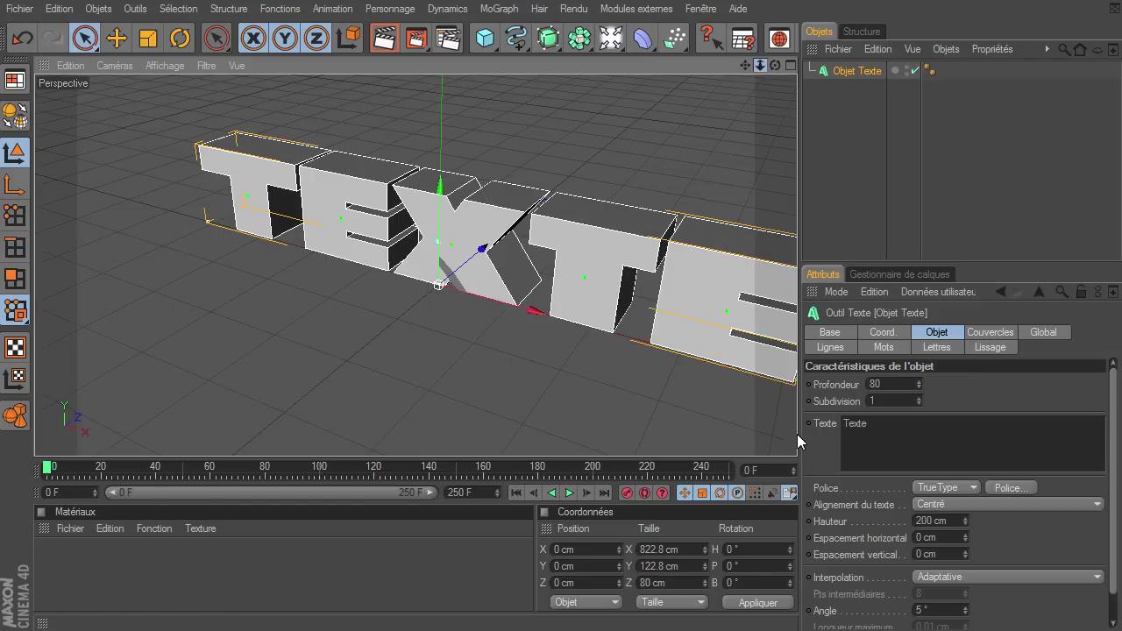
left_click_drag(759, 65, 785, 435)
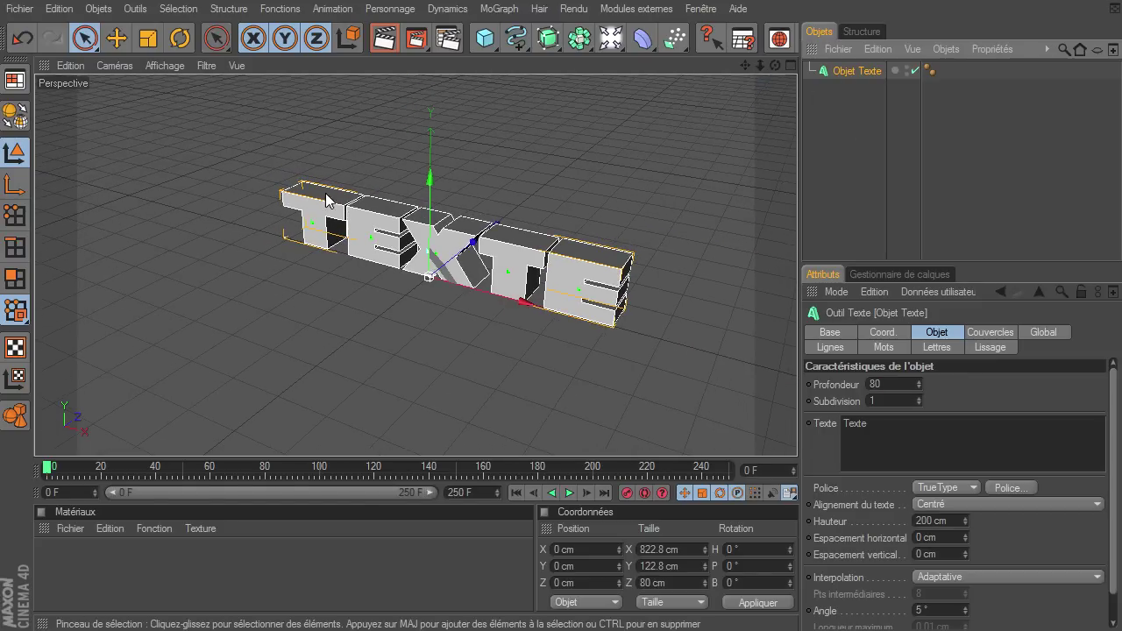
Convert the TEXTE text object and its letter extrudes into editable polygon objects
key("c")
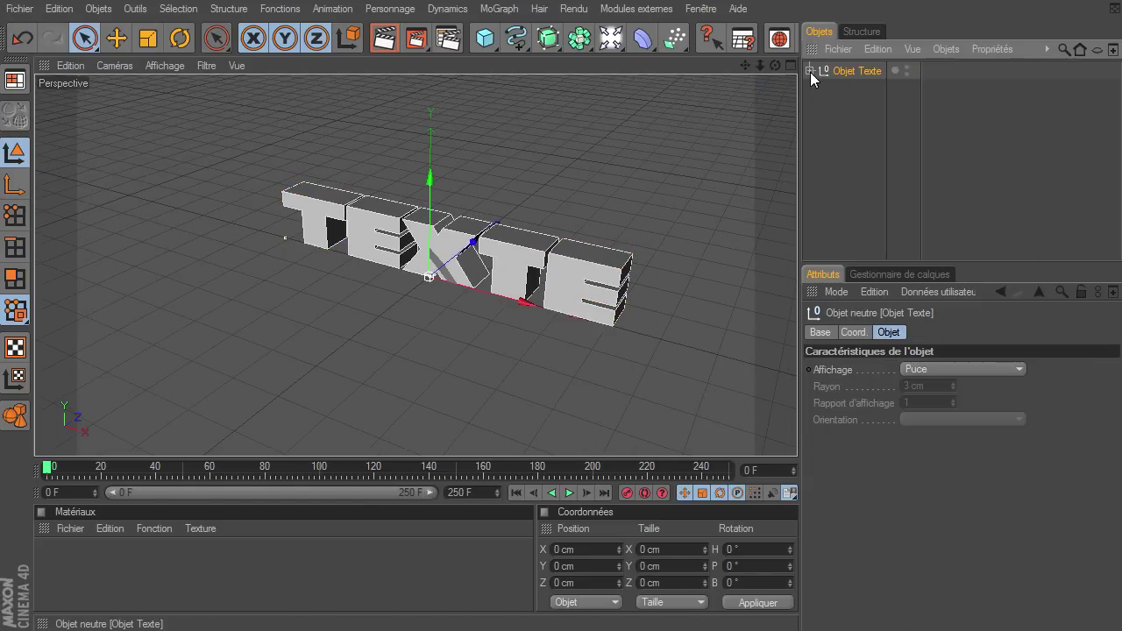
left_click(809, 71)
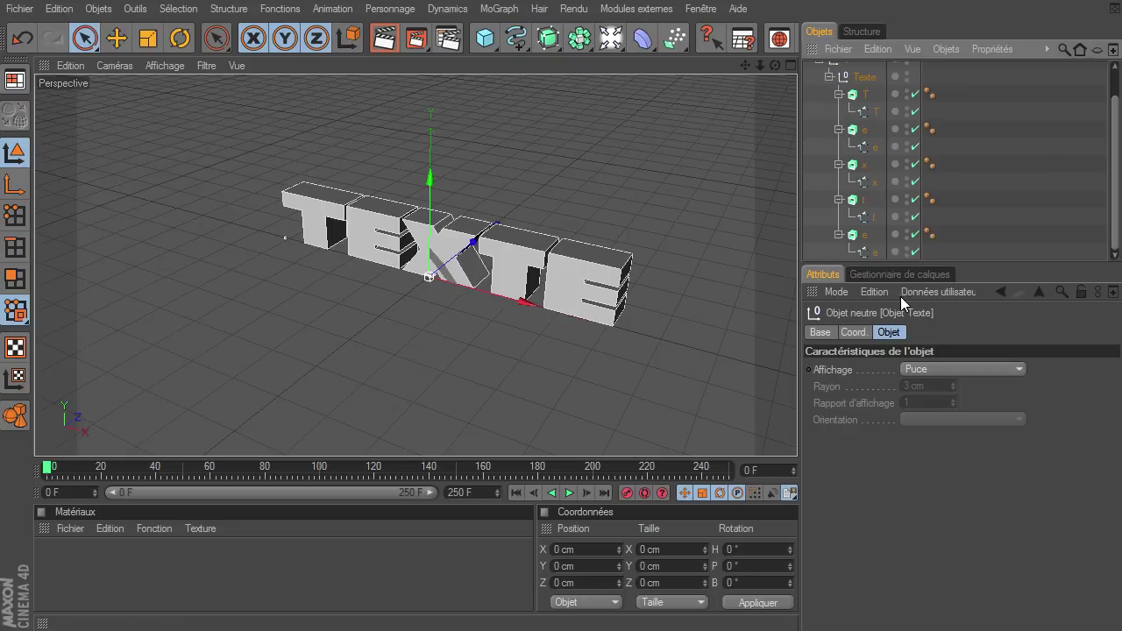
left_click(875, 249, "shift")
key("c")
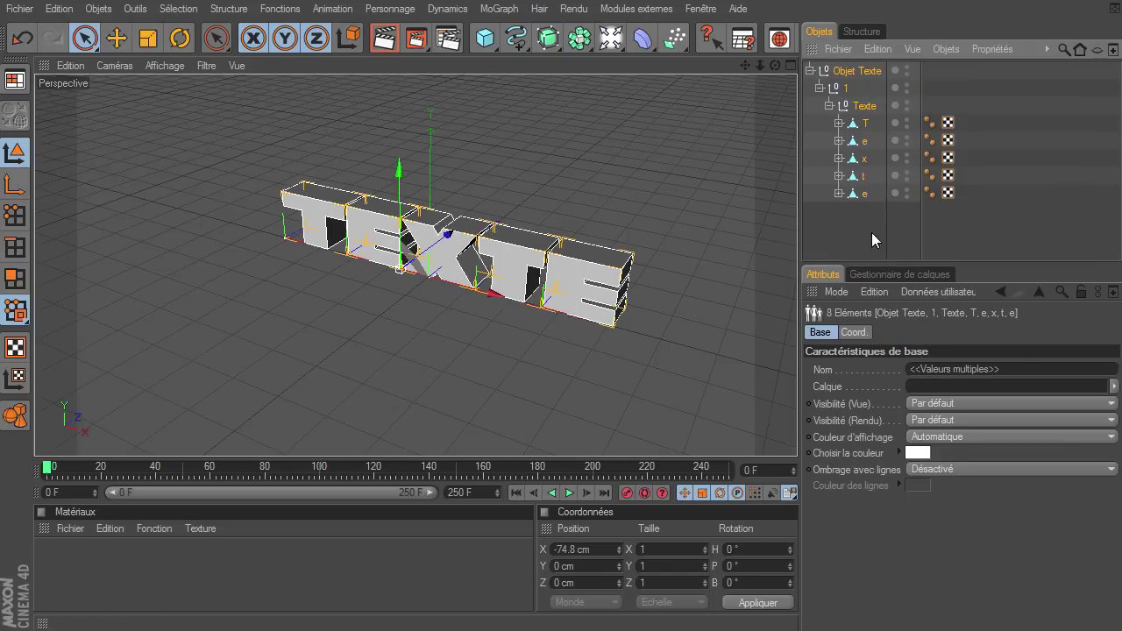
left_click(808, 69)
left_click(808, 69)
Select every piece of the text hierarchy and join them into one polygon object
left_click(810, 68)
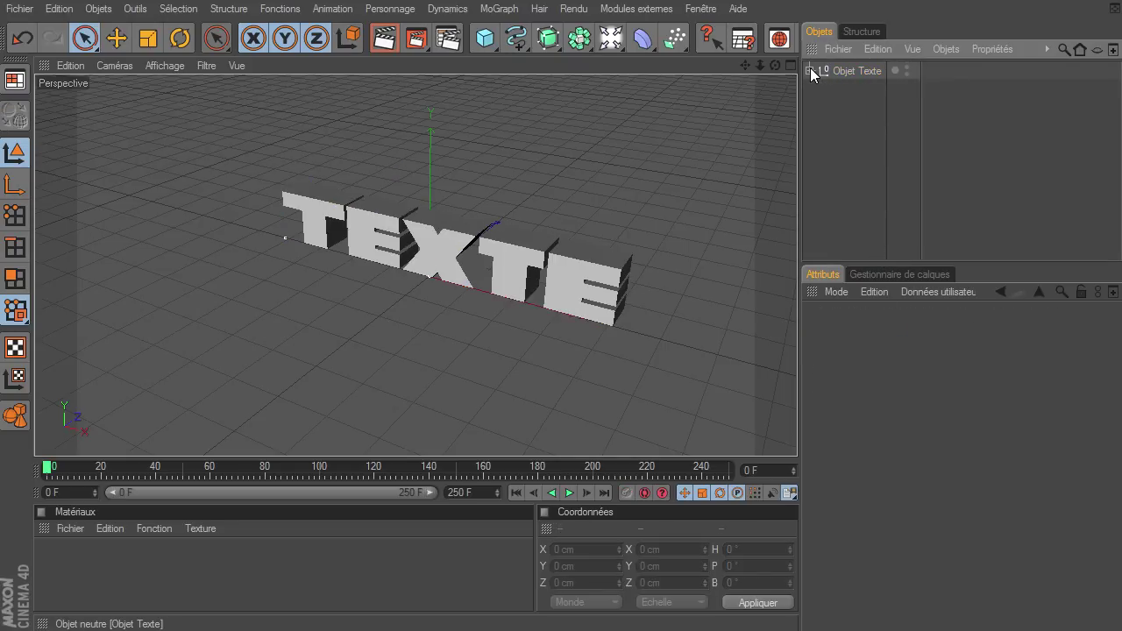
left_click(810, 67, "ctrl")
left_click(844, 72)
scroll(877, 175, "down", 3)
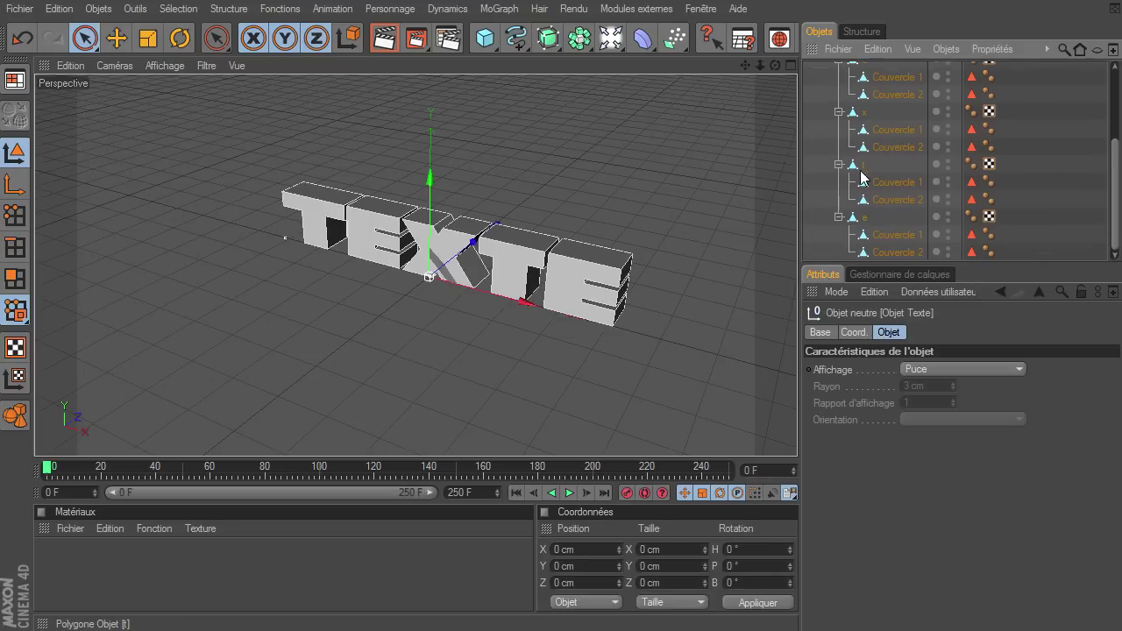
left_click(880, 254, "shift")
right_click(889, 138)
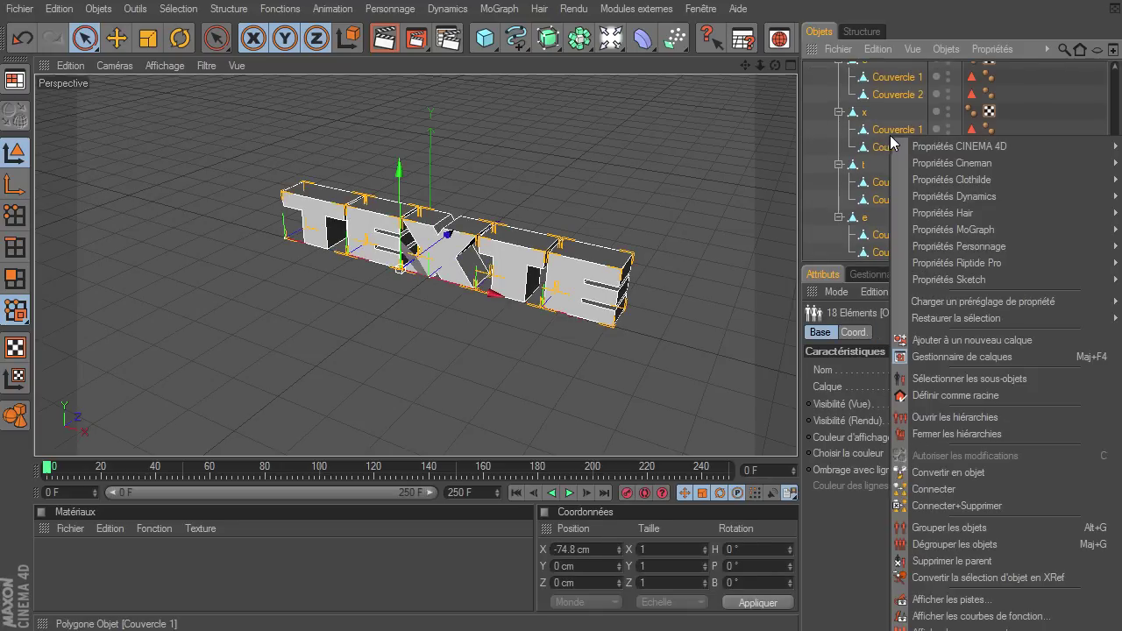
left_click(938, 491)
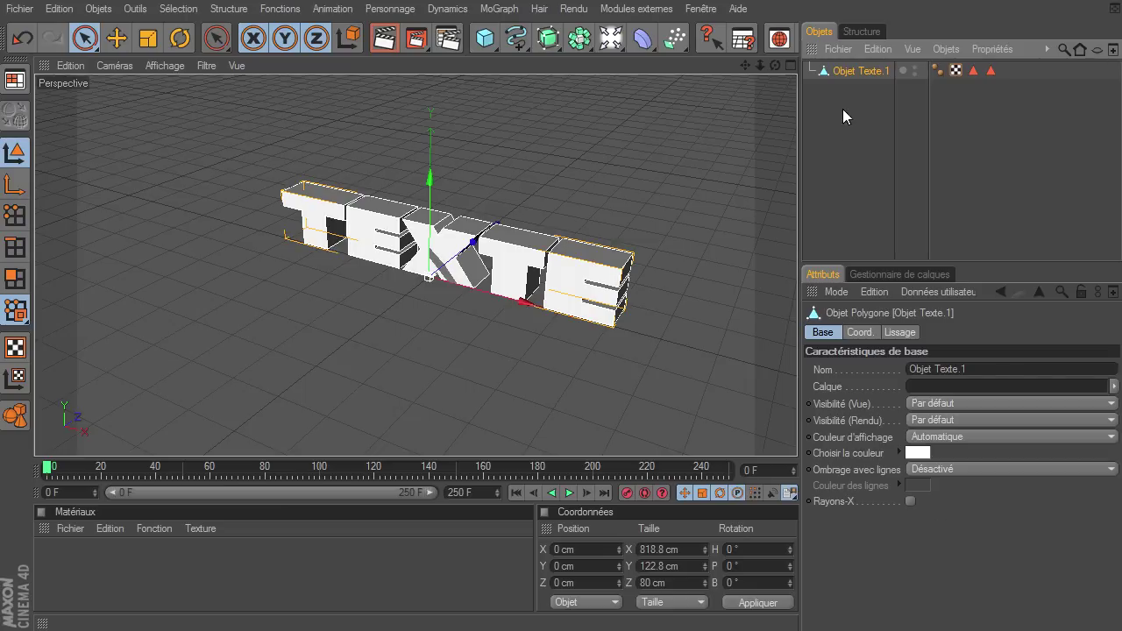
Delete both polygon selection tags from the joined text, keeping its UVW tag
left_click(990, 70)
left_click(973, 70, "shift")
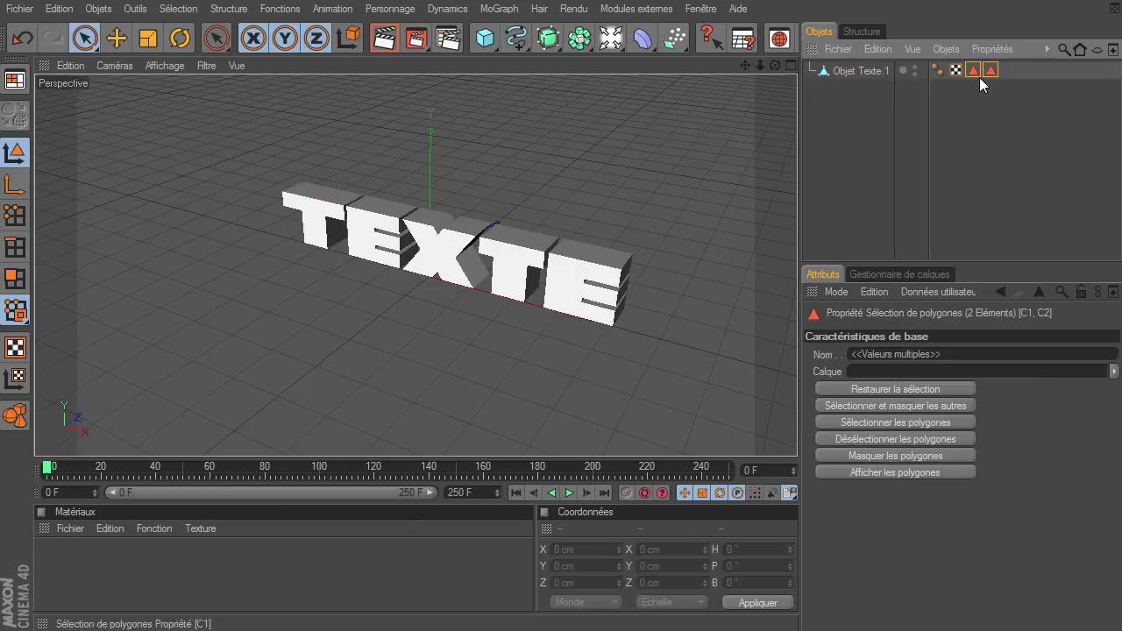
key("Delete")
left_click(955, 70)
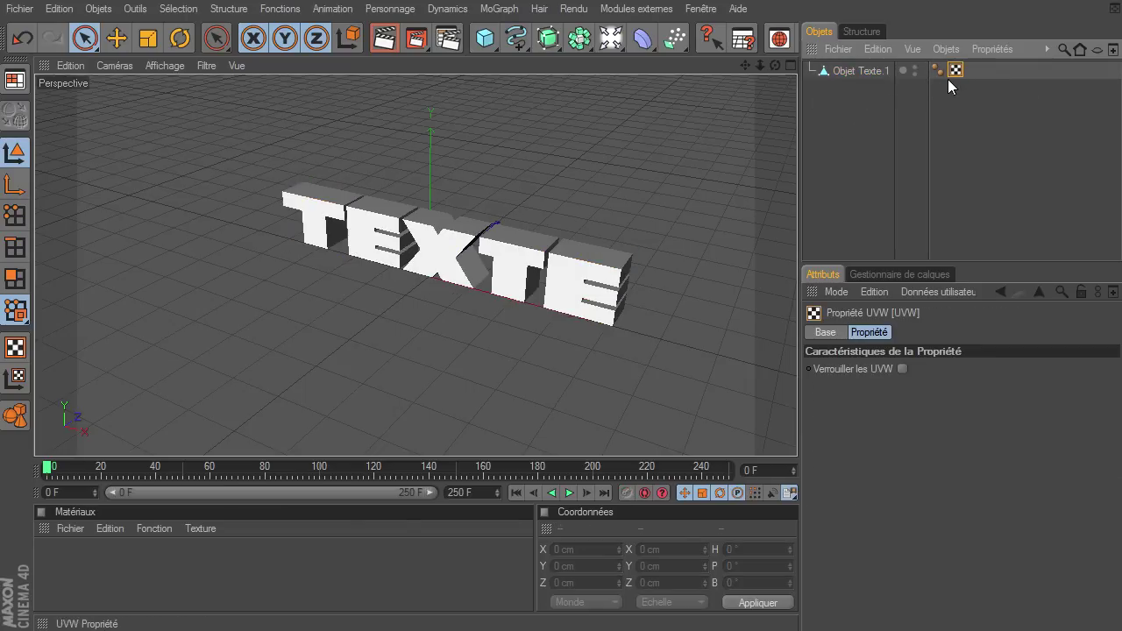
left_click(842, 130)
Create a new material Mat and apply it to Objet Texte.1, then open the layouts list
left_click(843, 74)
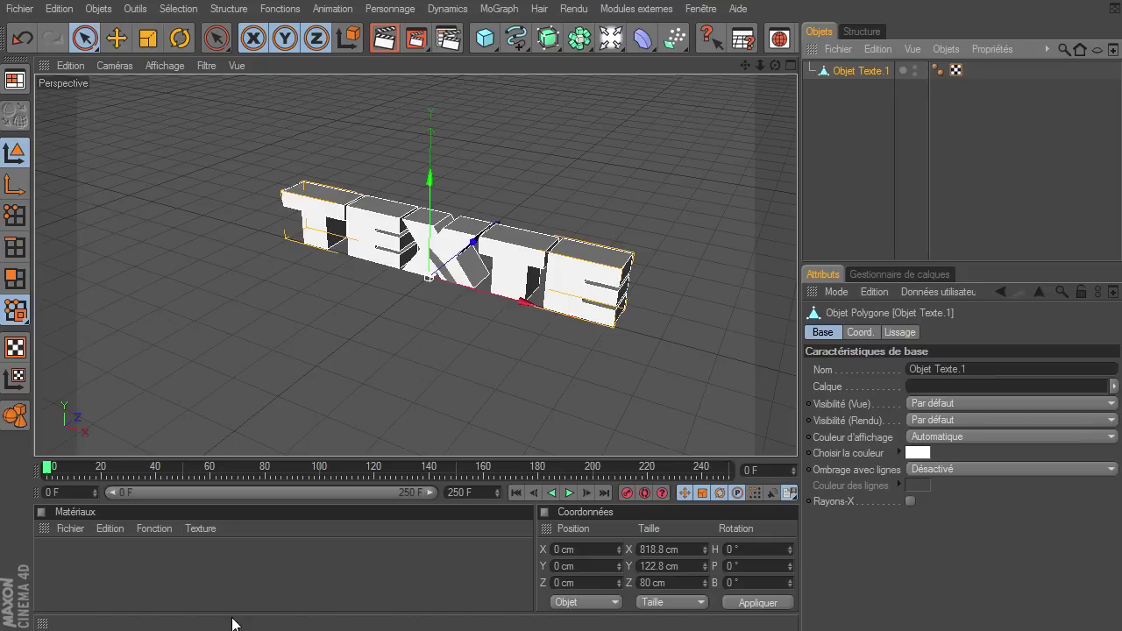
double_click(233, 579)
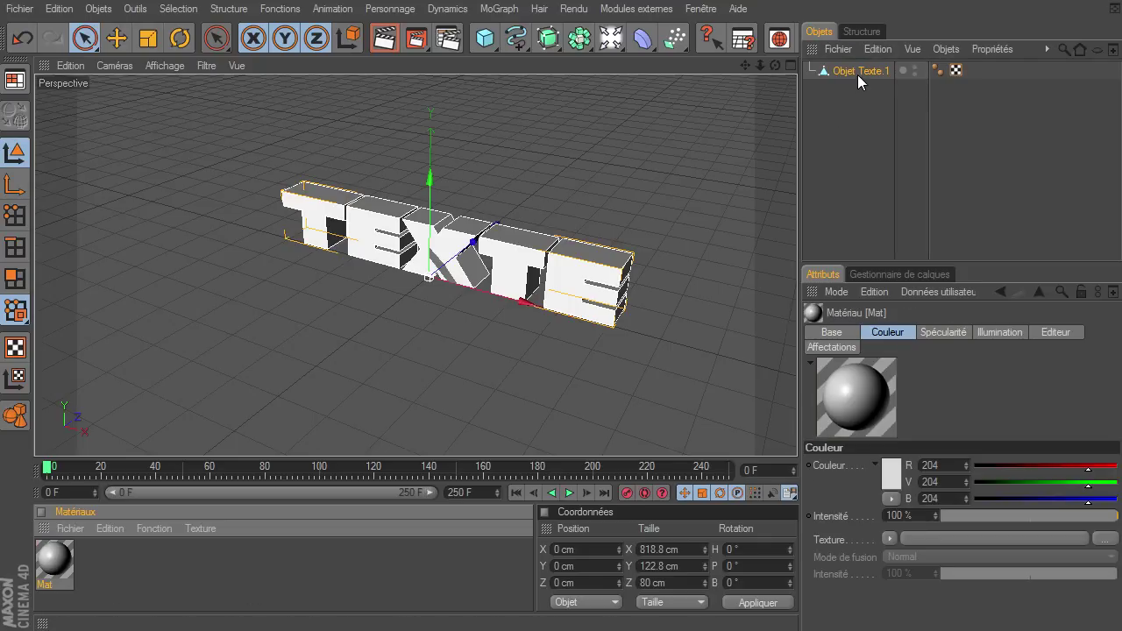
left_click_drag(55, 565, 857, 75)
left_click(247, 574)
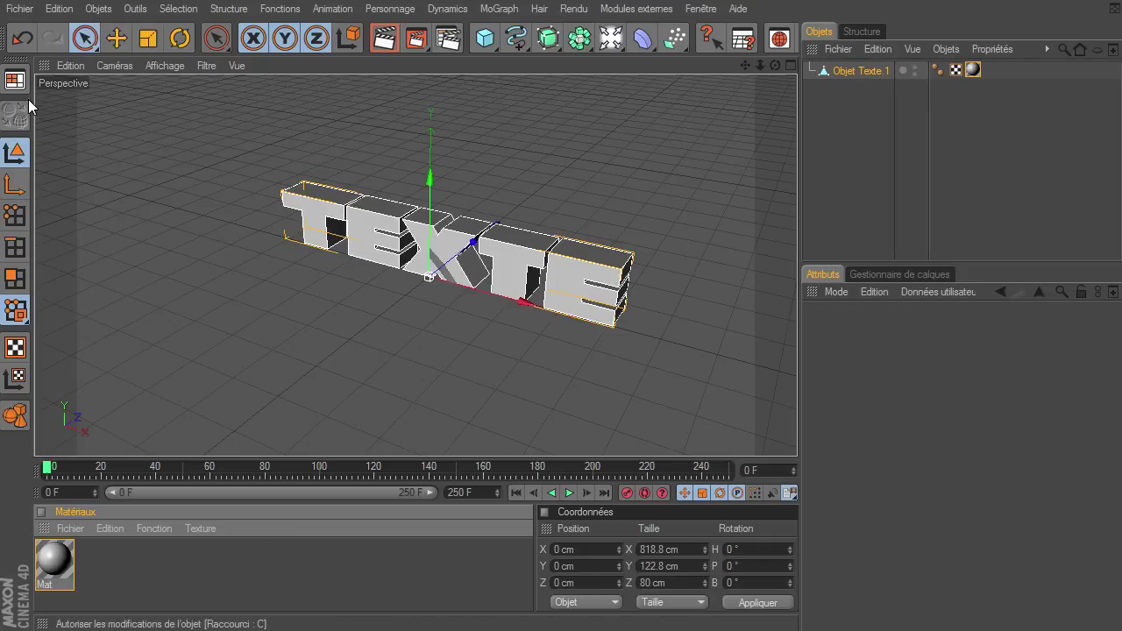
left_click(14, 80)
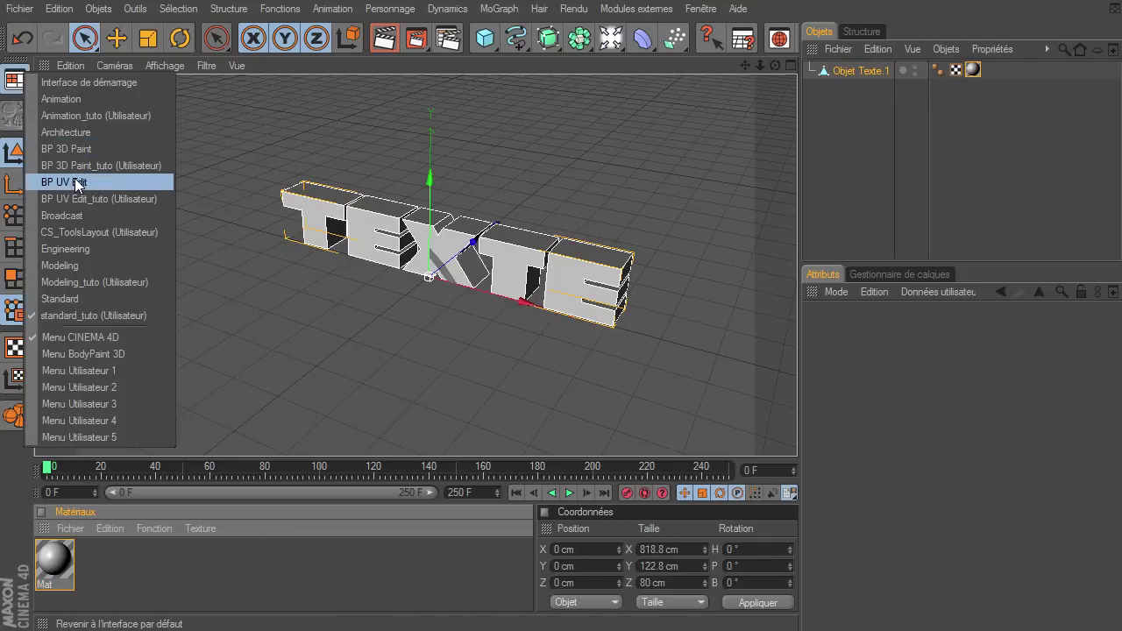
Switch the interface to the BP UV Edit_tuto layout
left_click(78, 182)
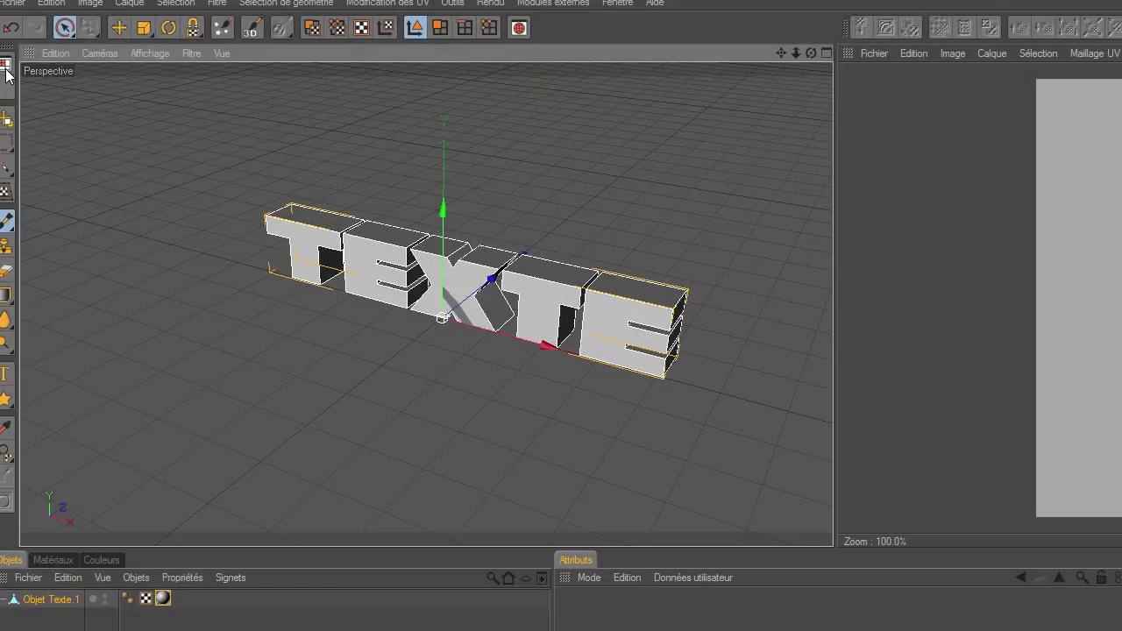
left_click(6, 68)
left_click(42, 188)
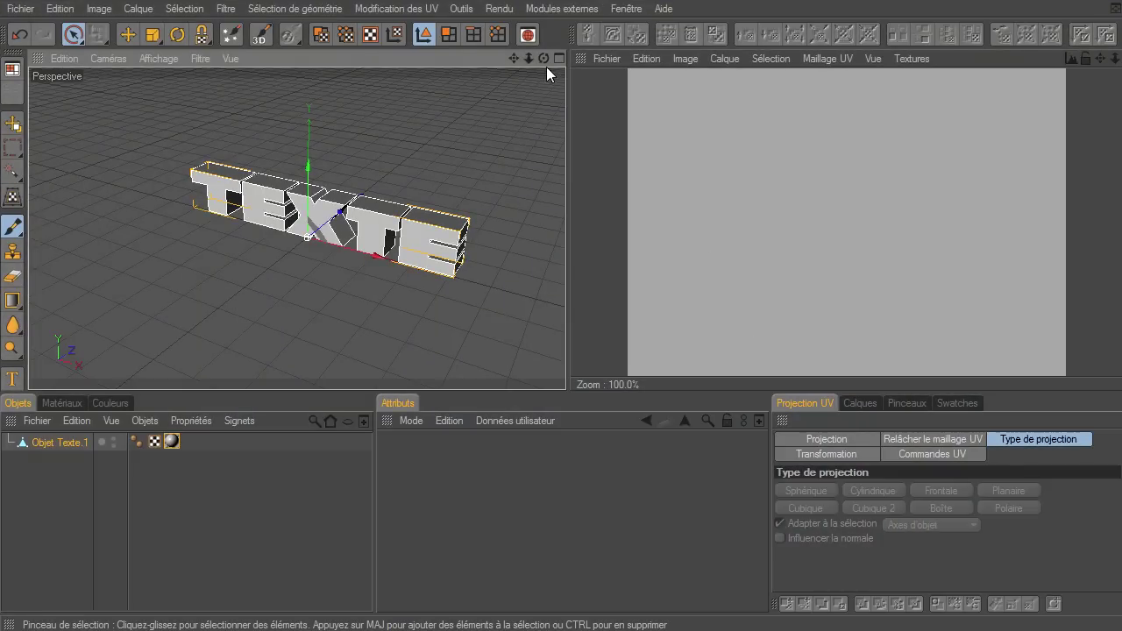
left_click_drag(544, 58, 569, 101)
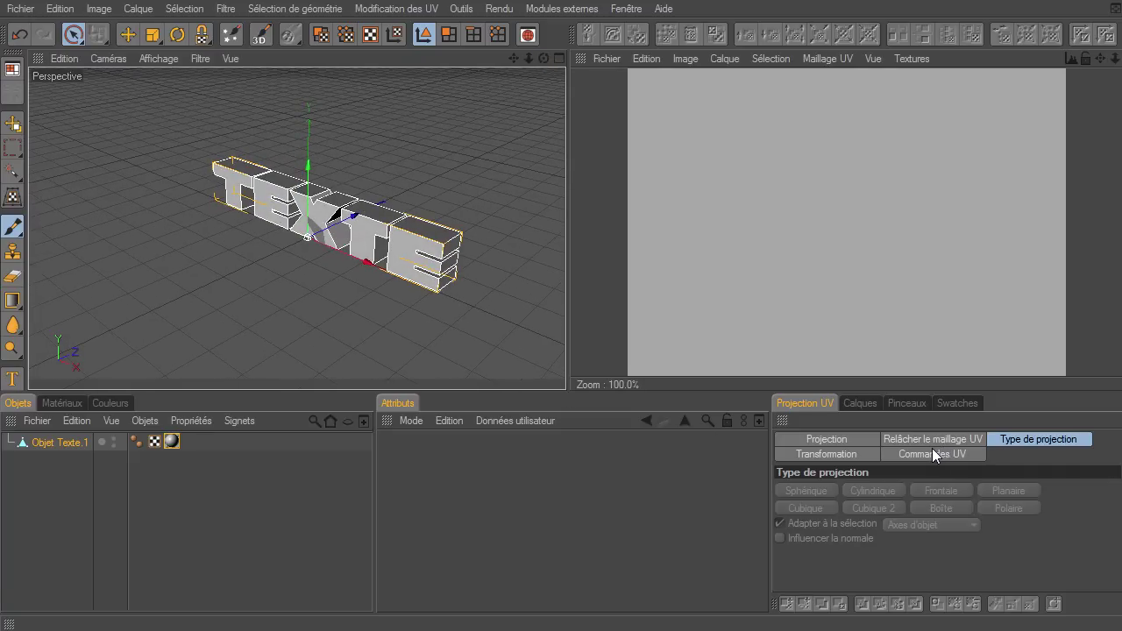
Box-project the TEXTE mesh's UVs in UV Polygons mode and select Objet Texte.1
left_click(318, 35)
left_click(953, 512)
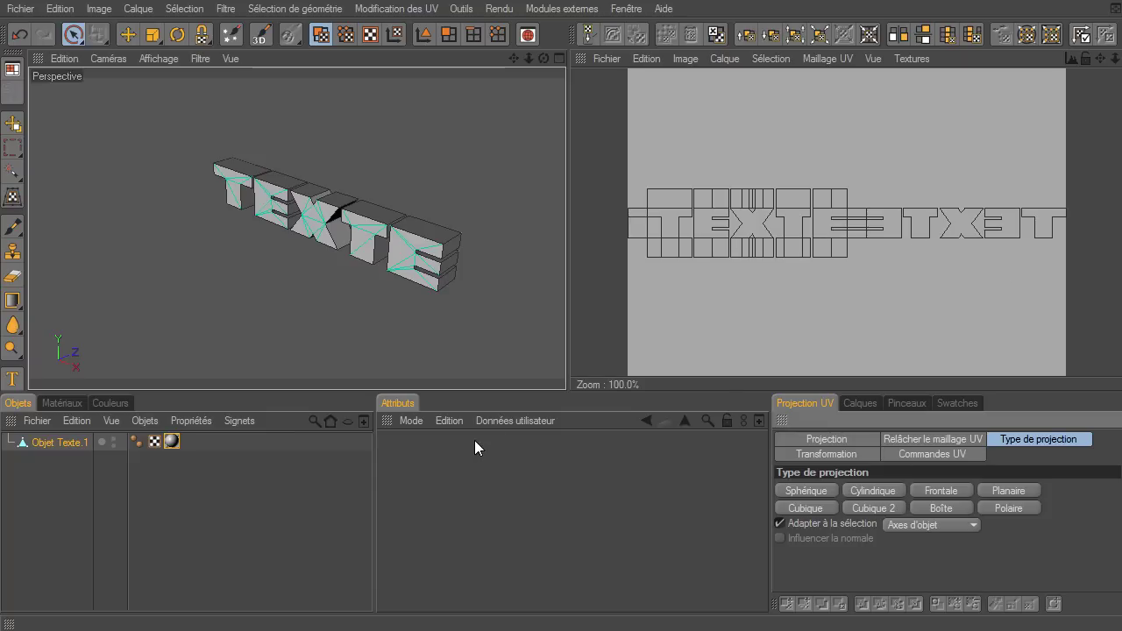
left_click(210, 508)
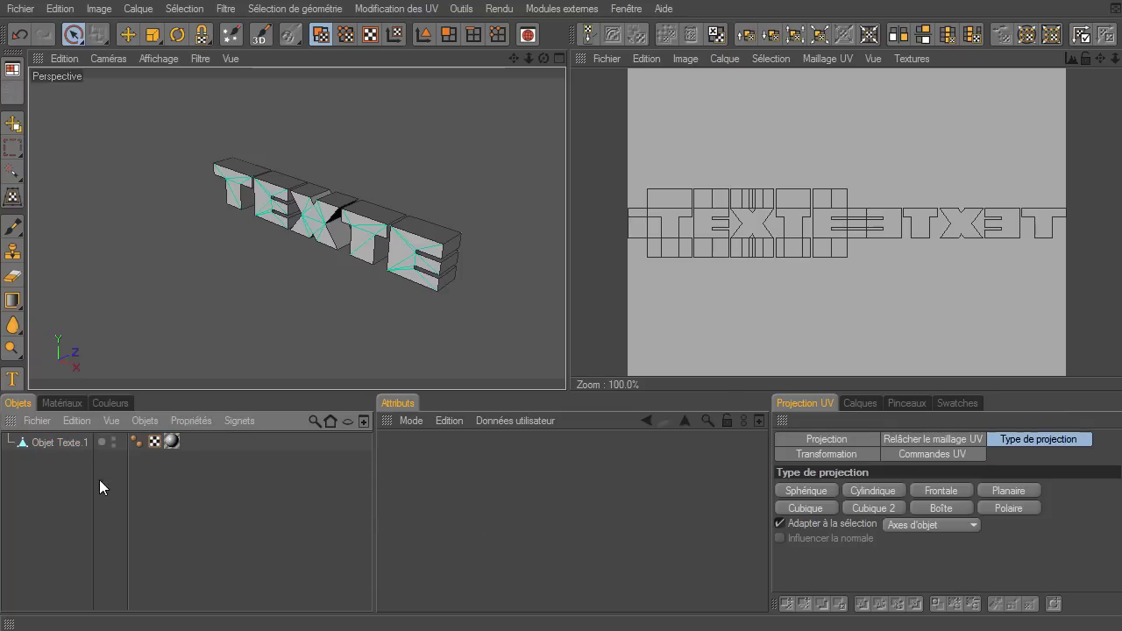
left_click(61, 445)
Run the BodyPaint Setup Wizard through to the end, creating the 1024x1024 Mat_Couleur_0.tif texture
left_click(232, 34)
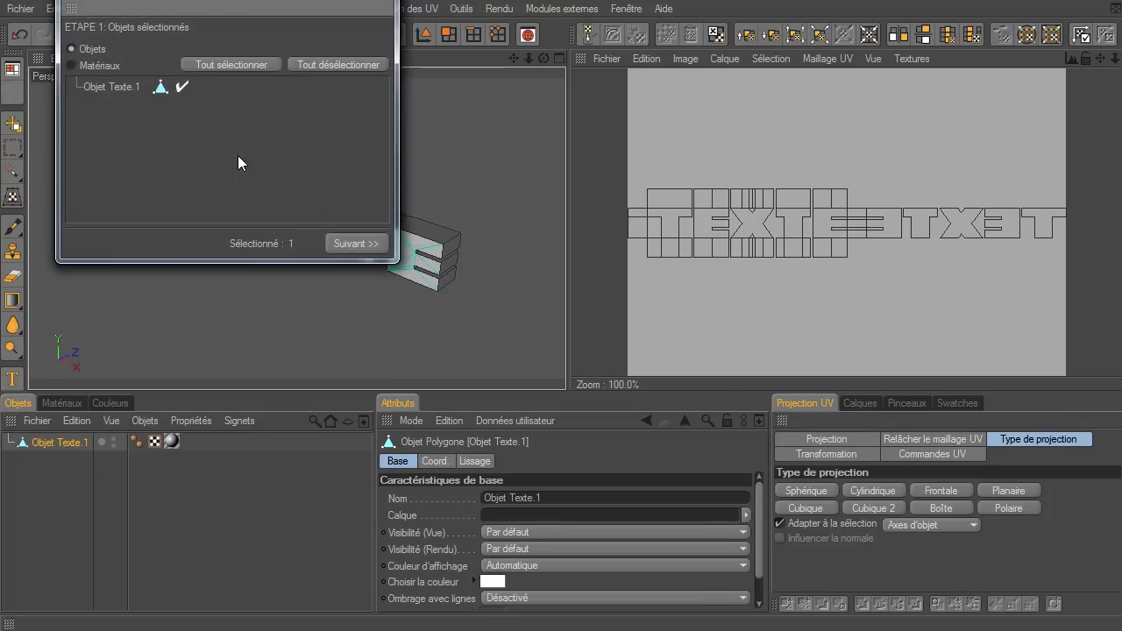
left_click(355, 243)
left_click(355, 243)
left_click(355, 243)
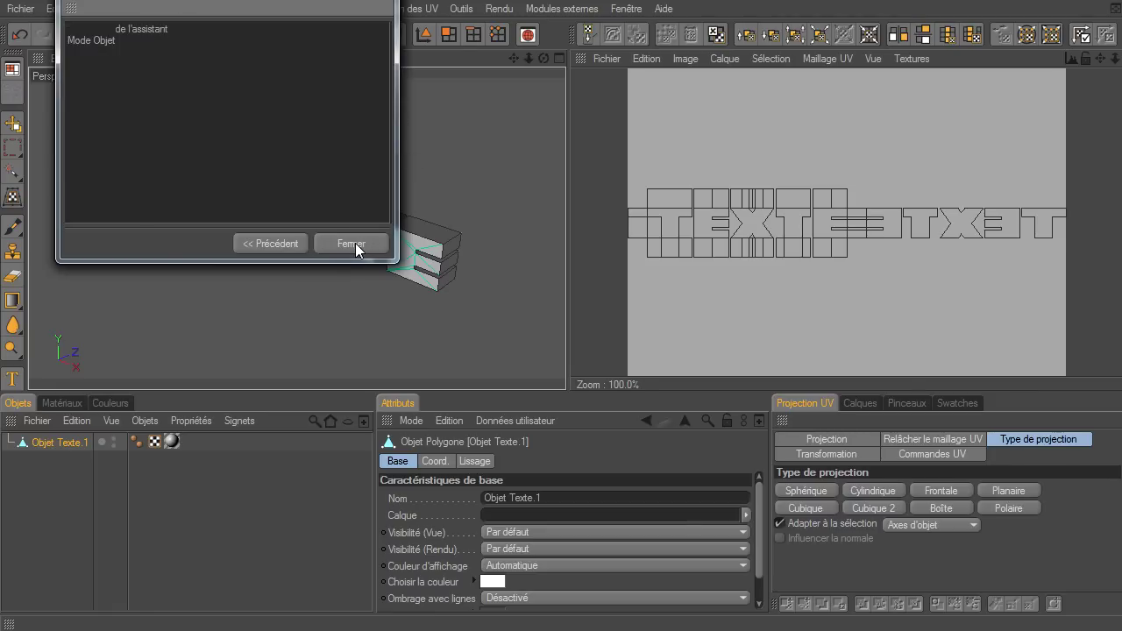
left_click(349, 245)
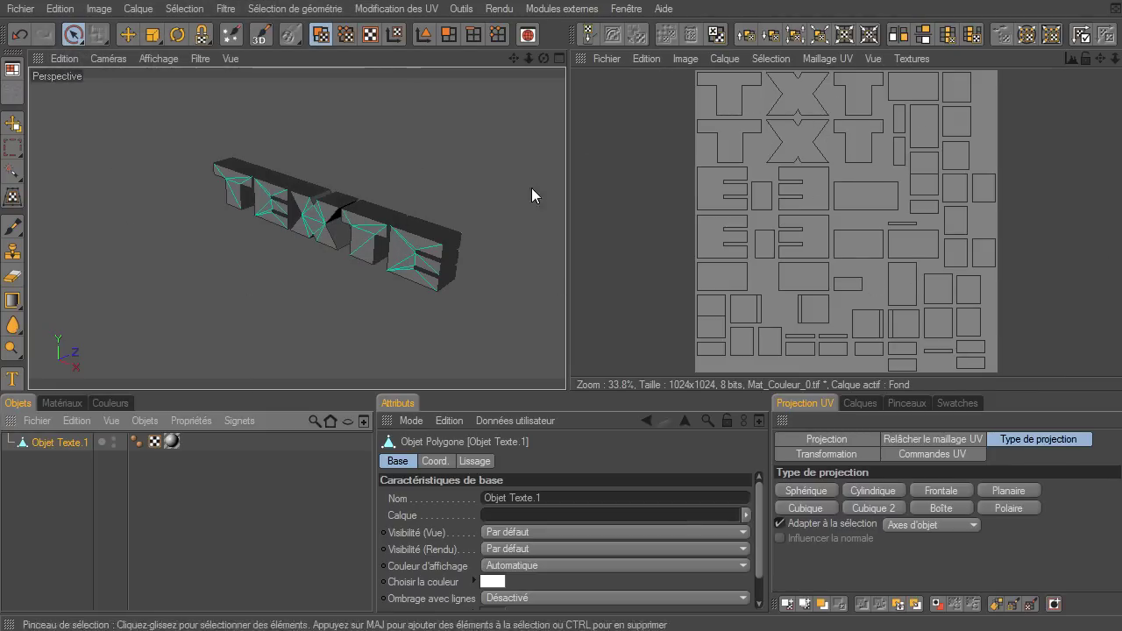
Choose the Move tool and Polygons mode, and show four viewports
left_click(127, 35)
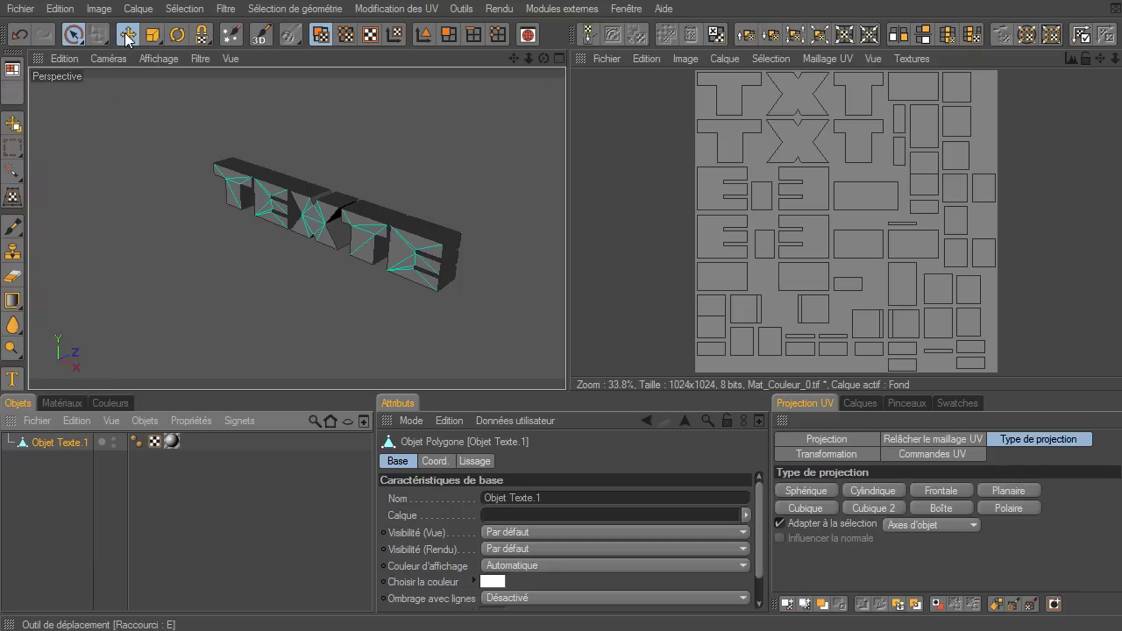
left_click(425, 35)
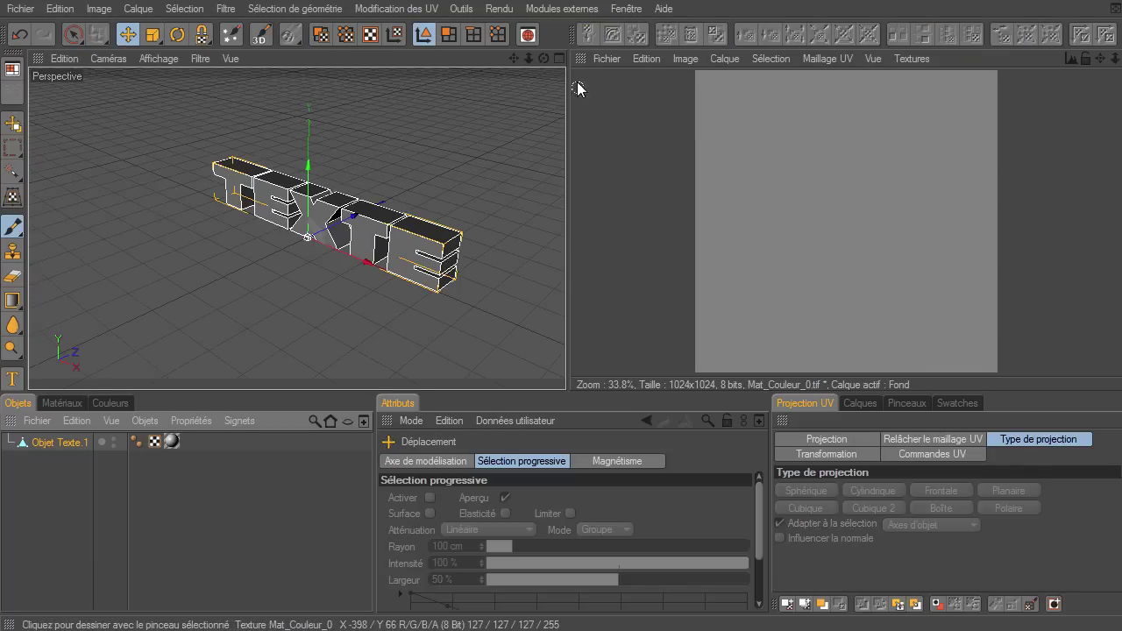
left_click(559, 59)
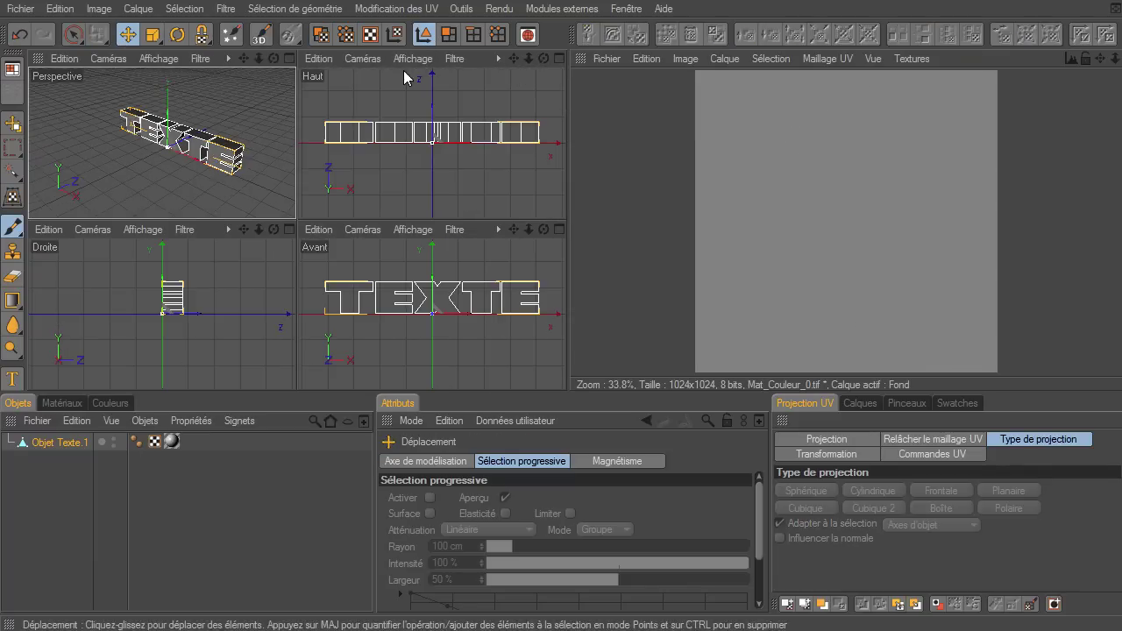
Return to a single zoomed-in perspective view and brush-select the last E's front face
left_click(290, 58)
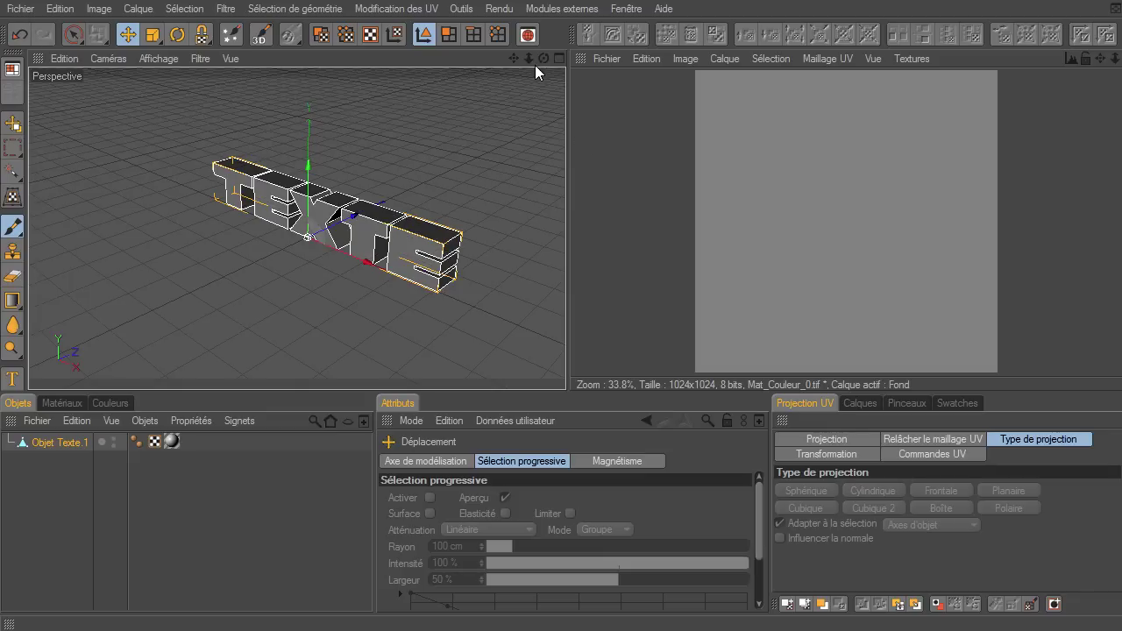
left_click_drag(565, 386, 127, 202, "alt")
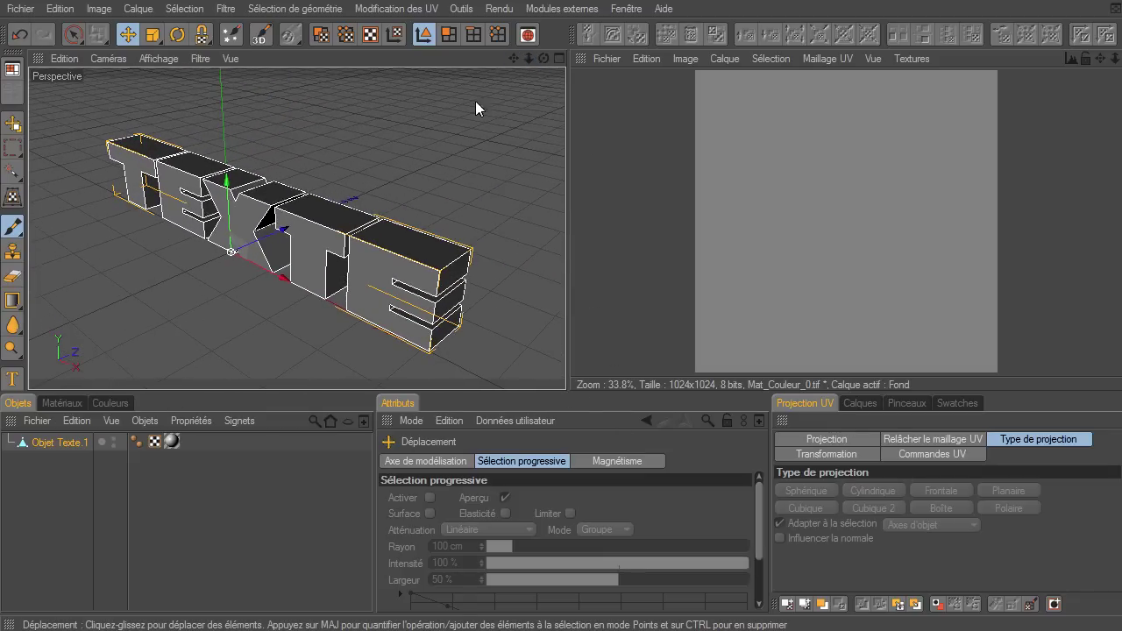
left_click(448, 35)
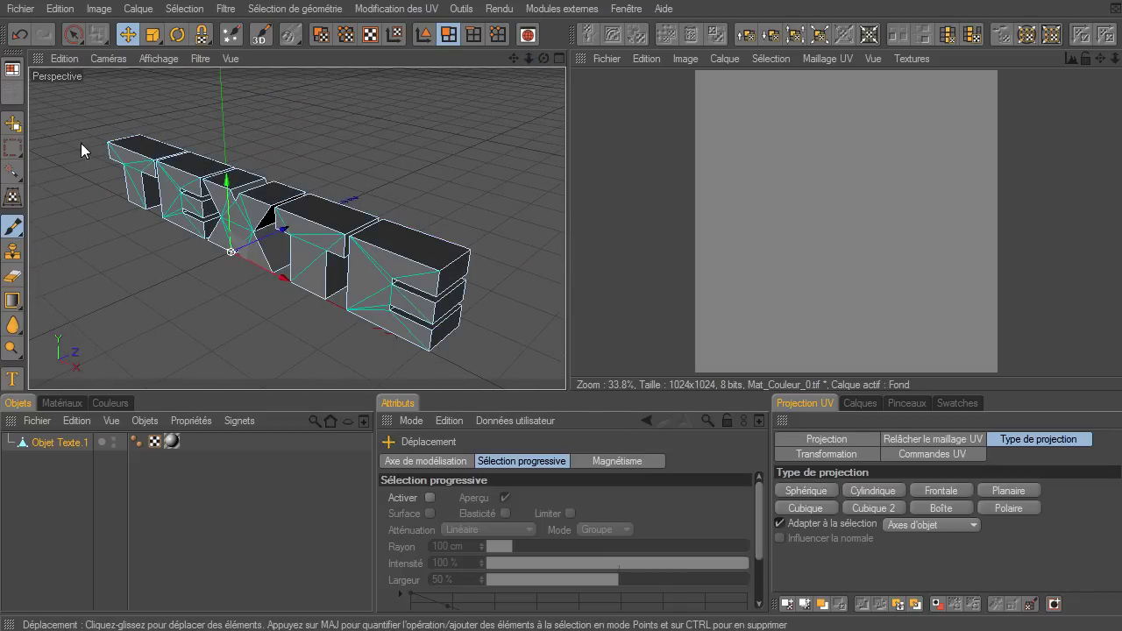
left_click(74, 36)
left_click(245, 245)
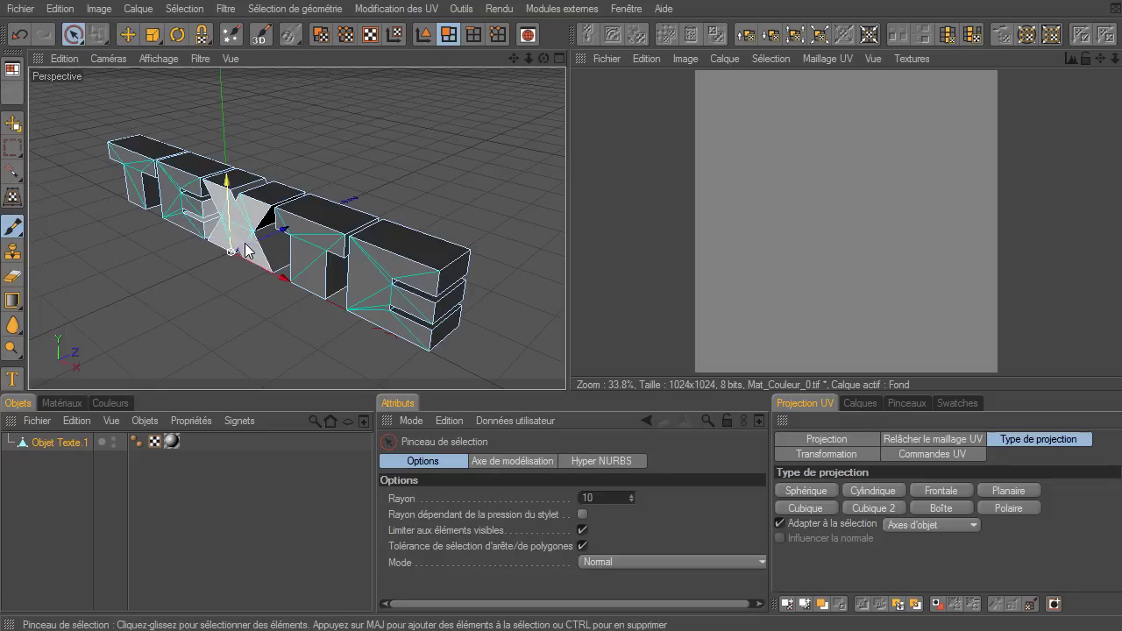
left_click(368, 282)
left_click(352, 275)
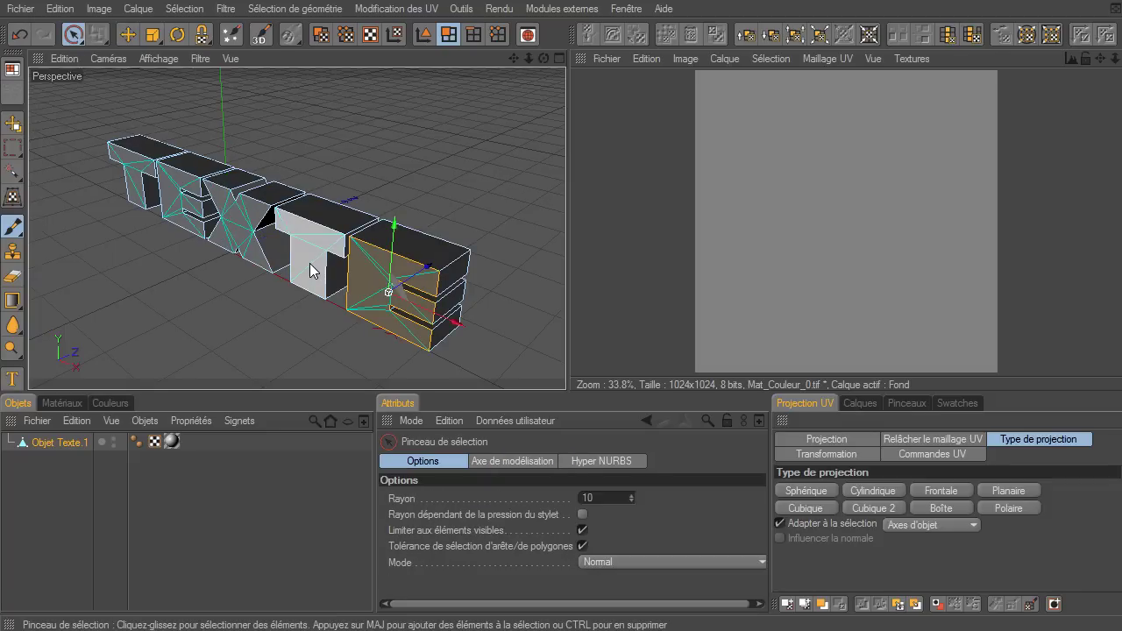
Show the UV mesh, add the T, X, E and first T front faces, and re-project their UVs
left_click(812, 61)
left_click(832, 83)
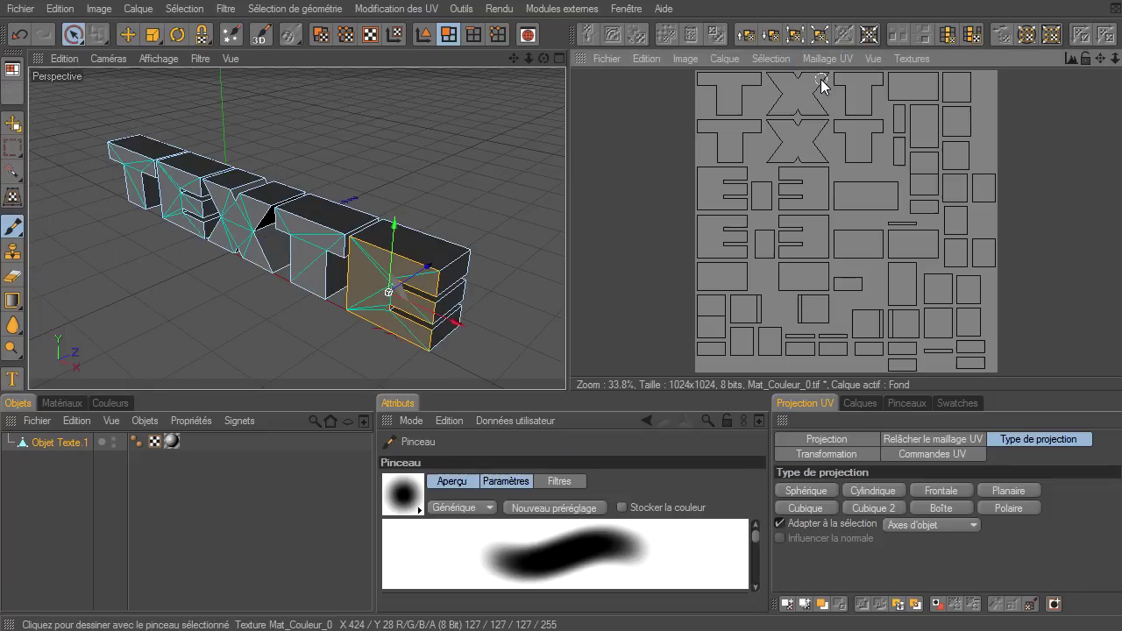
left_click_drag(359, 274, 312, 254)
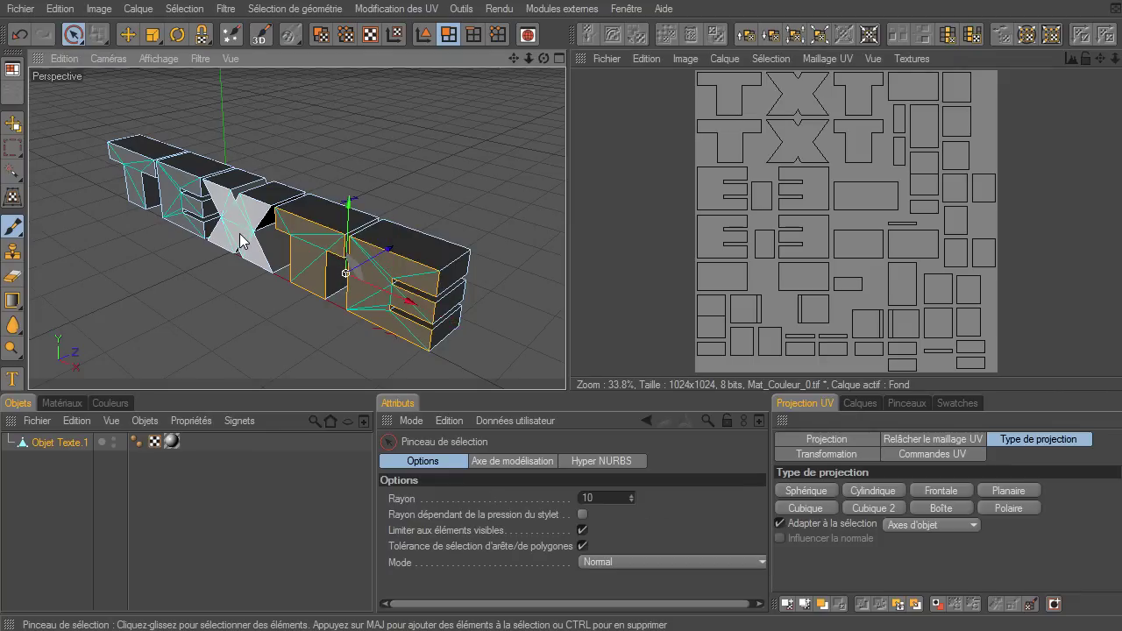
left_click_drag(236, 232, 140, 175, "shift")
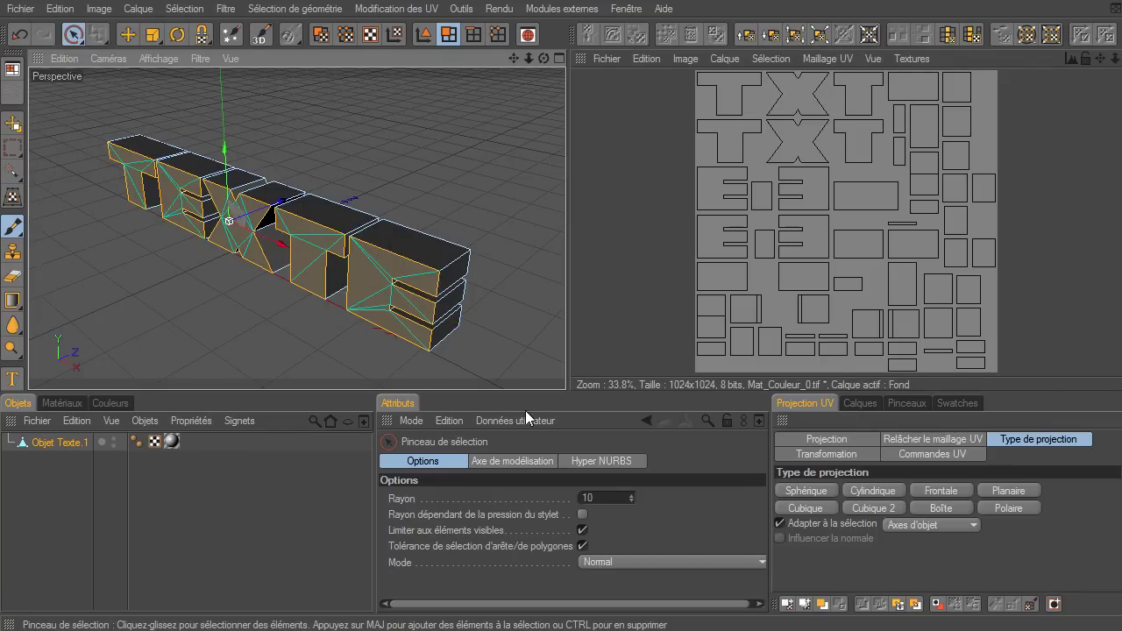
left_click(937, 507)
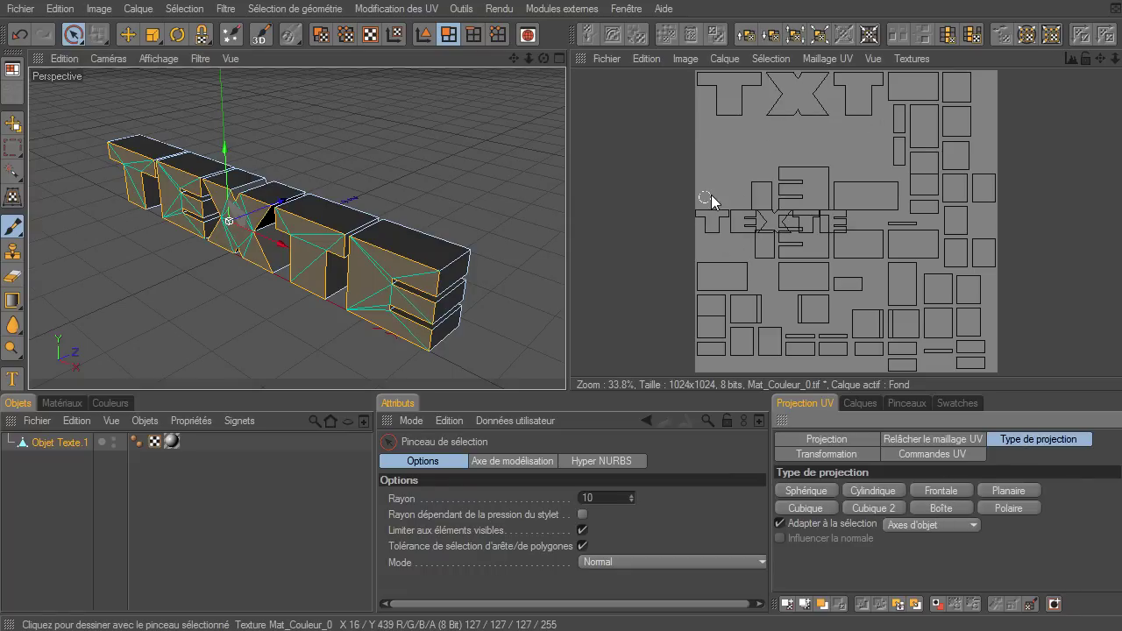
Drag the front TEXTE UV island to the top-left of the UV map in UV Polygons mode
left_click(321, 37)
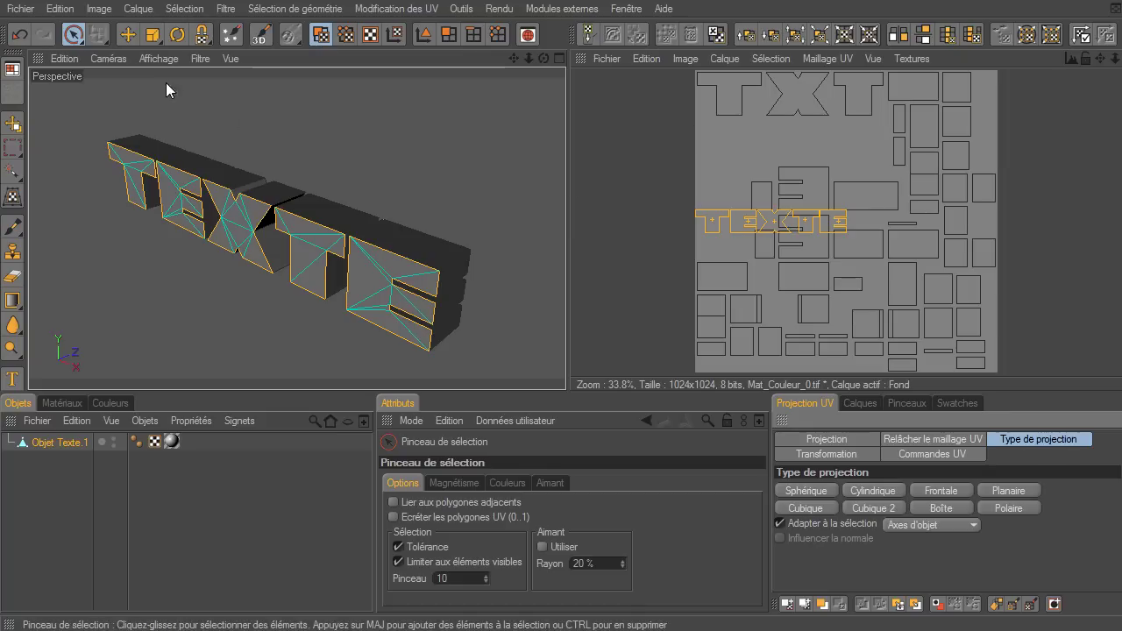
left_click(132, 30)
left_click_drag(820, 222, 655, 97)
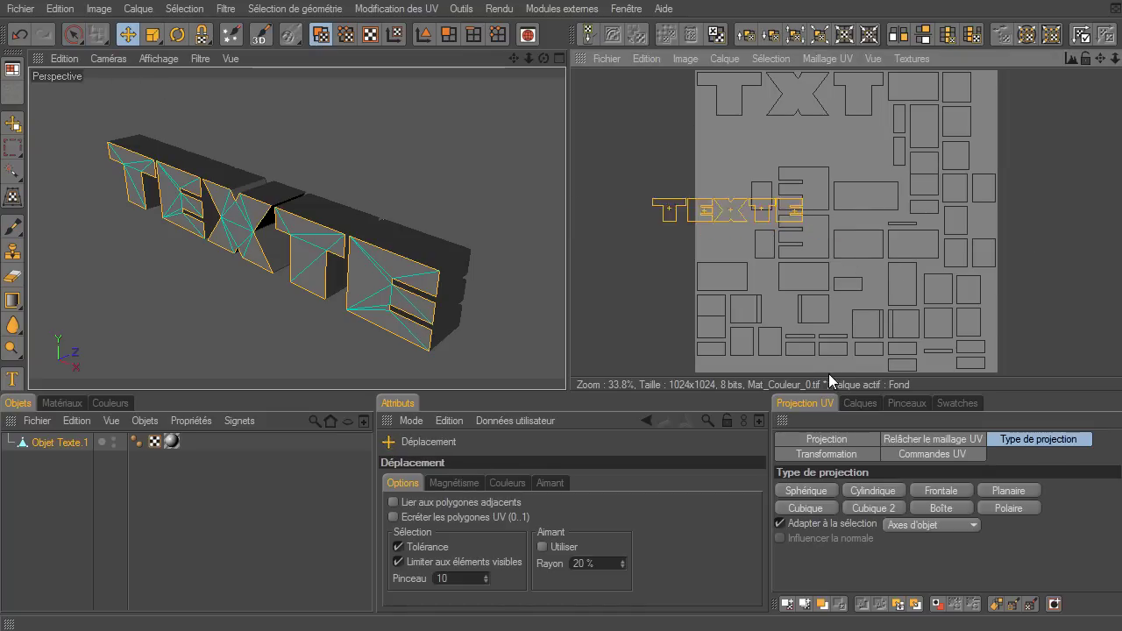
left_click_drag(1100, 57, 1117, 54)
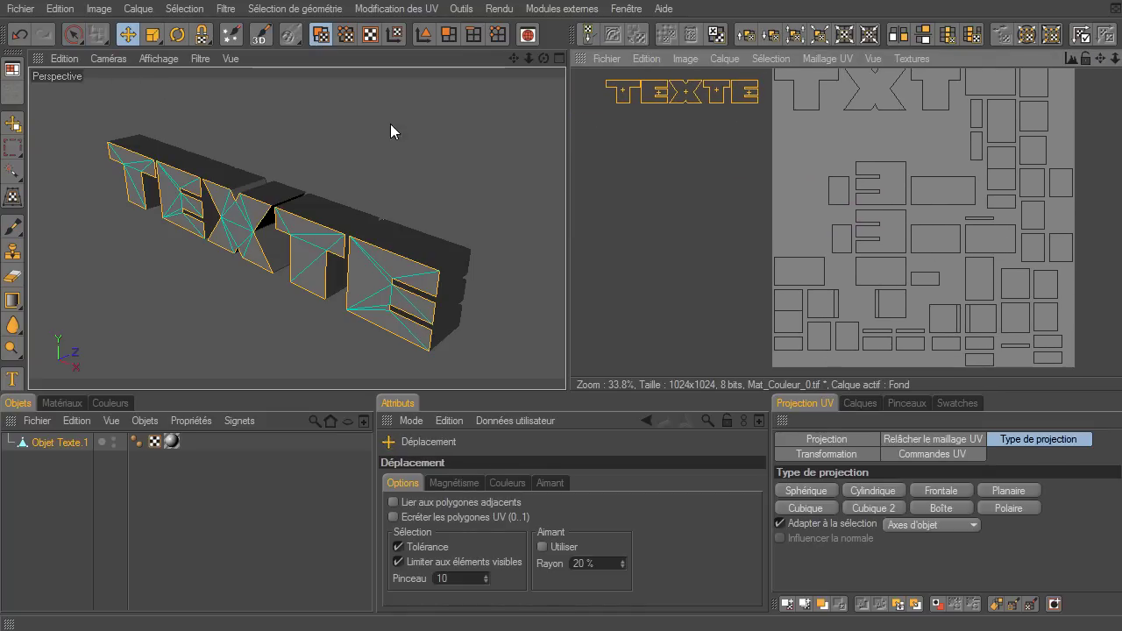
left_click_drag(545, 58, 547, 62)
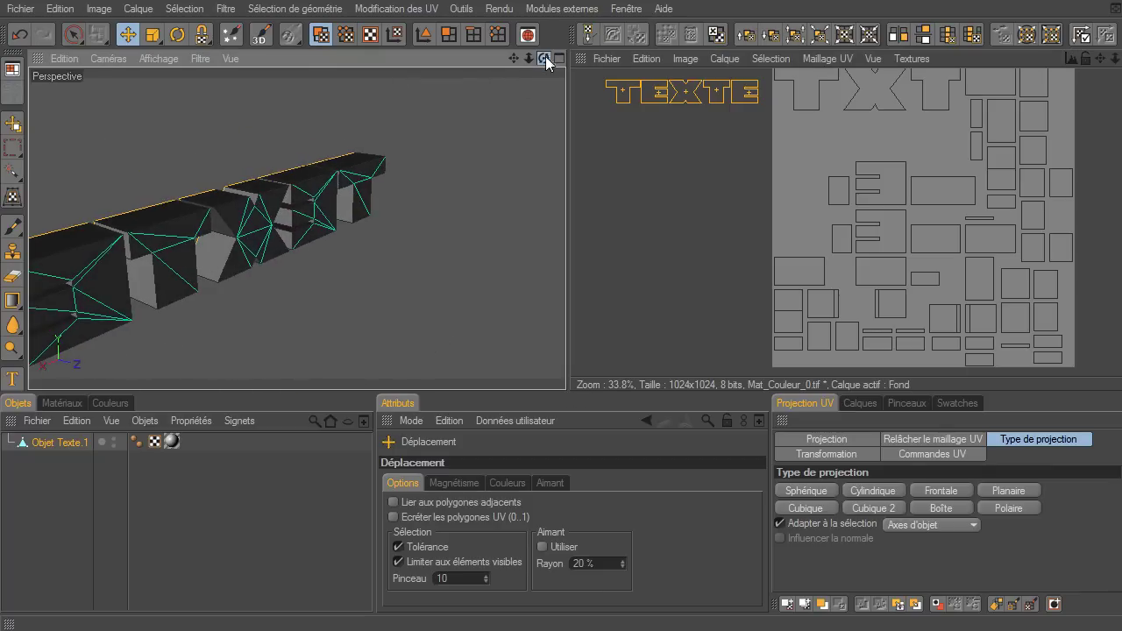
Select the back faces of the E, X, second E and final T letters
left_click(448, 34)
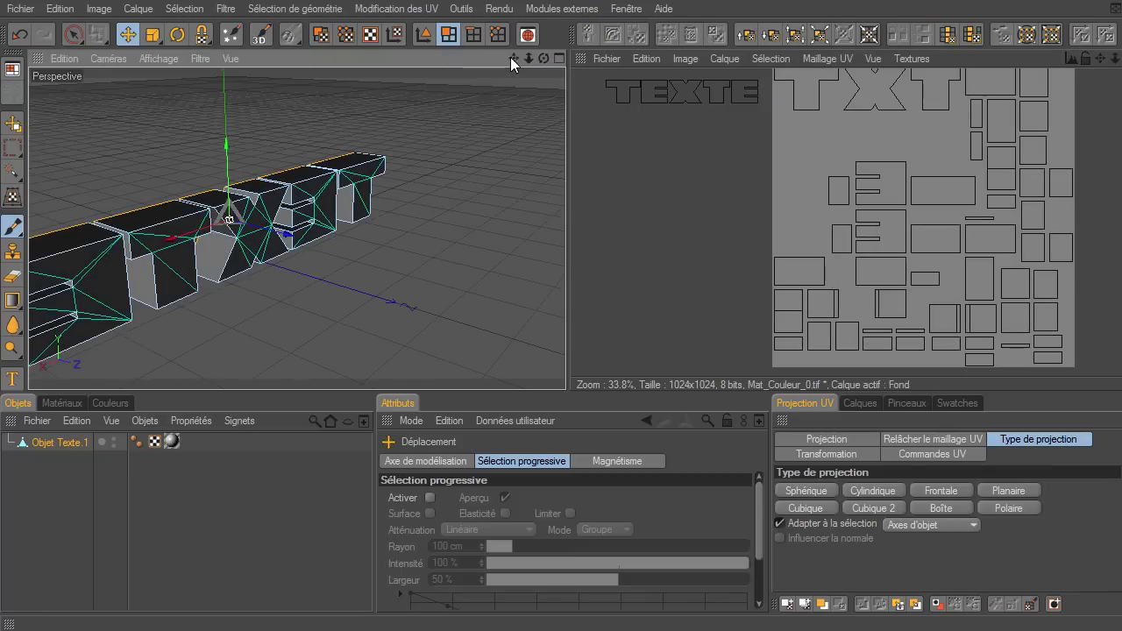
left_click_drag(514, 58, 566, 389)
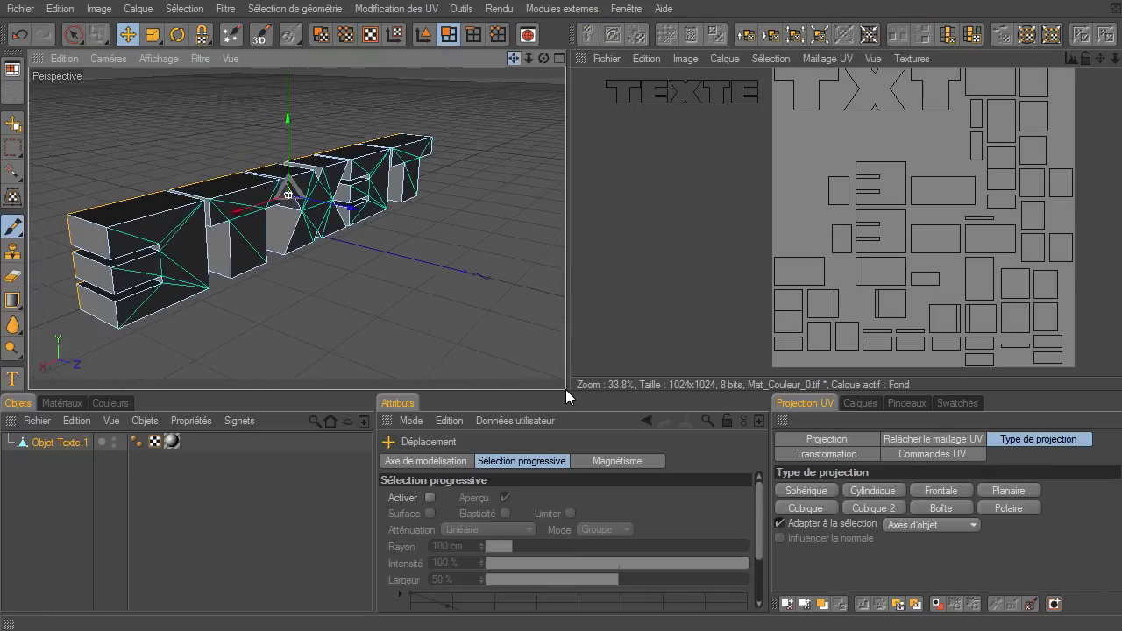
left_click(237, 234, "shift")
left_click(318, 213, "shift")
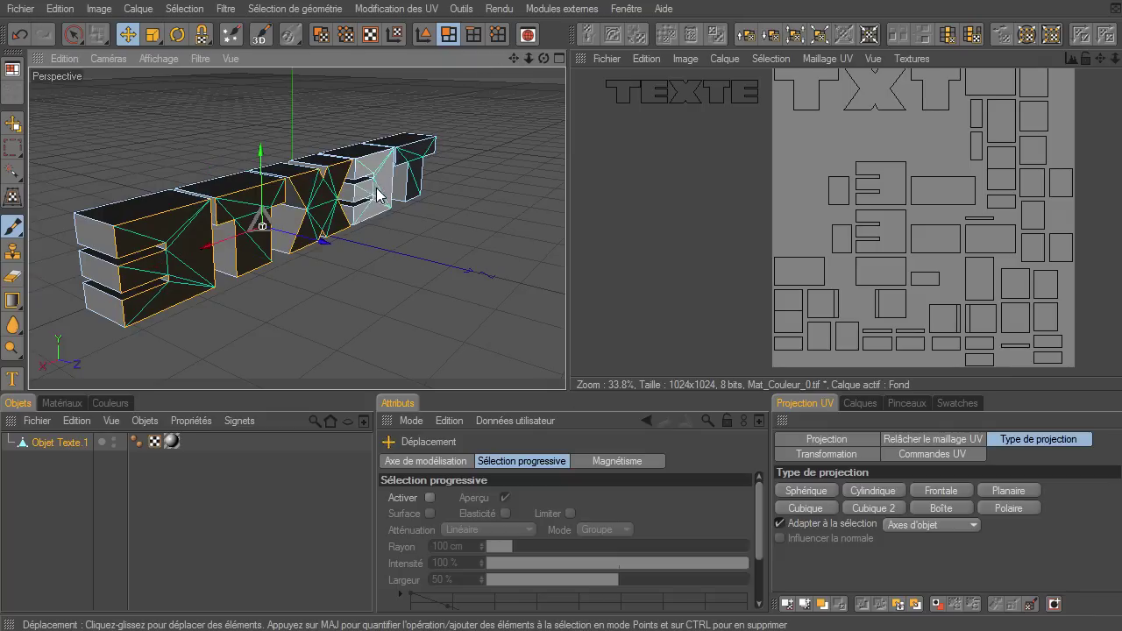
left_click(378, 194, "shift")
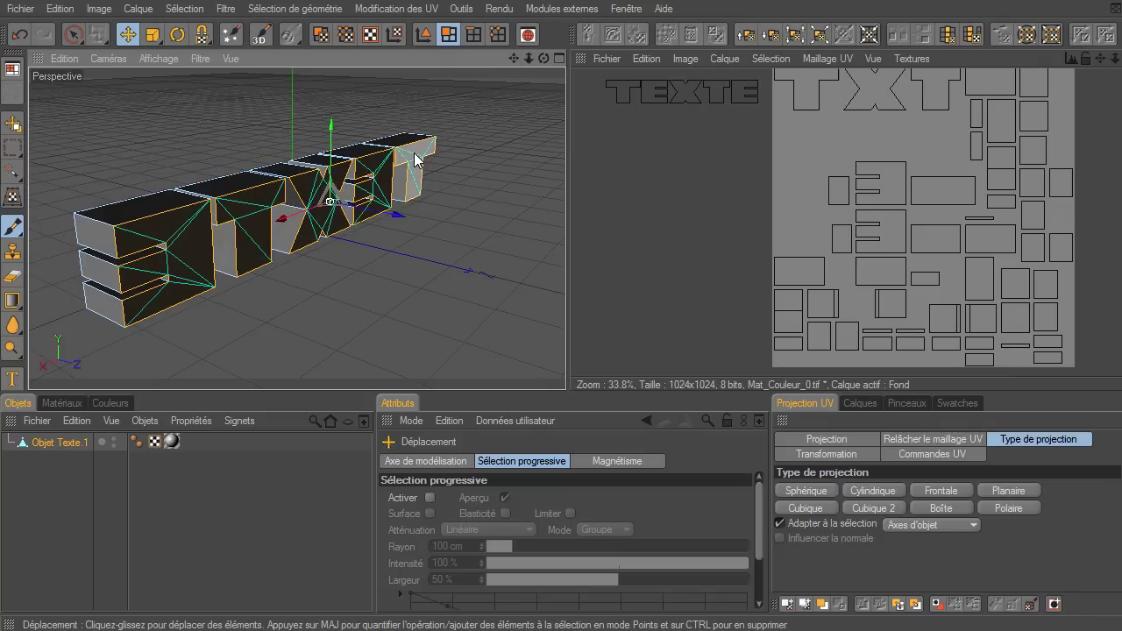
left_click(415, 158, "shift")
Flatten the back faces into a mirrored UV island and move it below the front TEXTE island
left_click(320, 34)
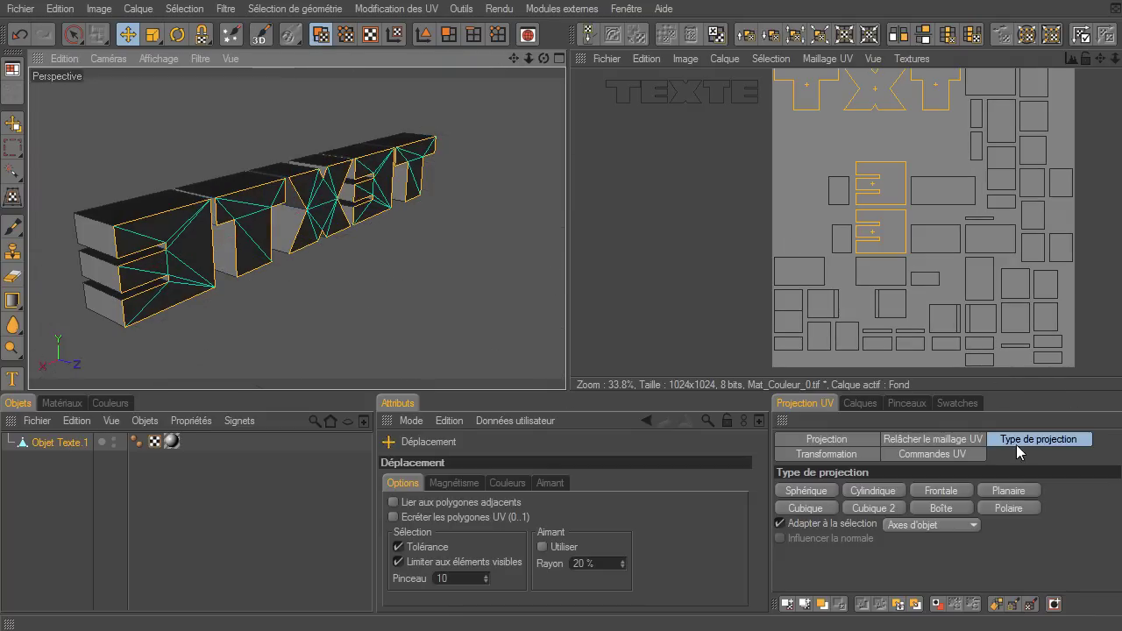
left_click(964, 507)
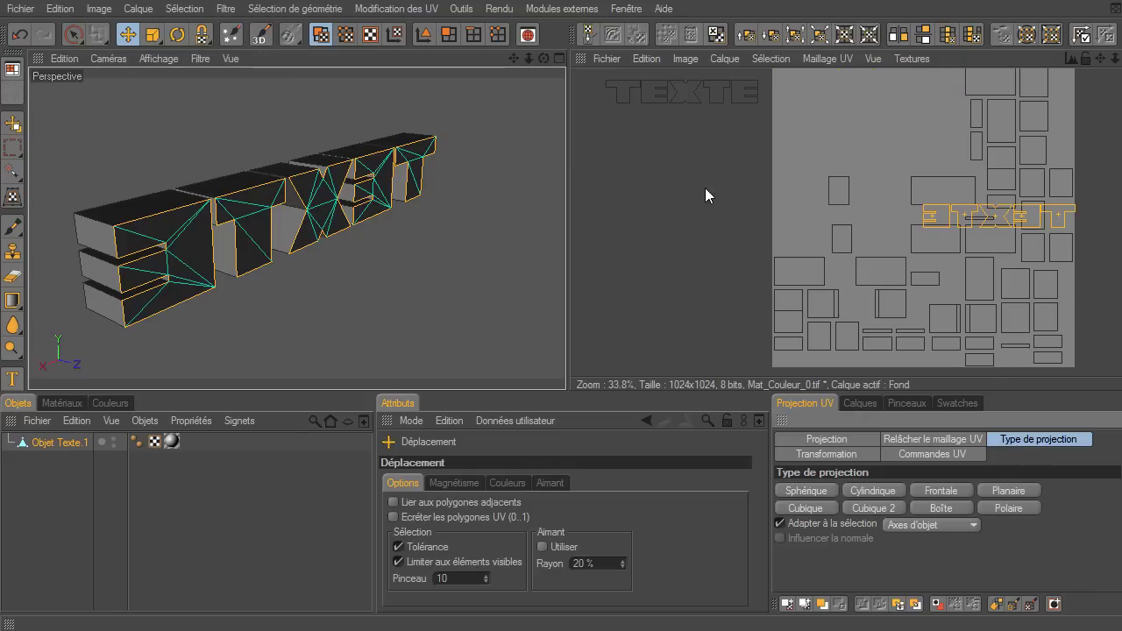
left_click_drag(988, 219, 846, 219)
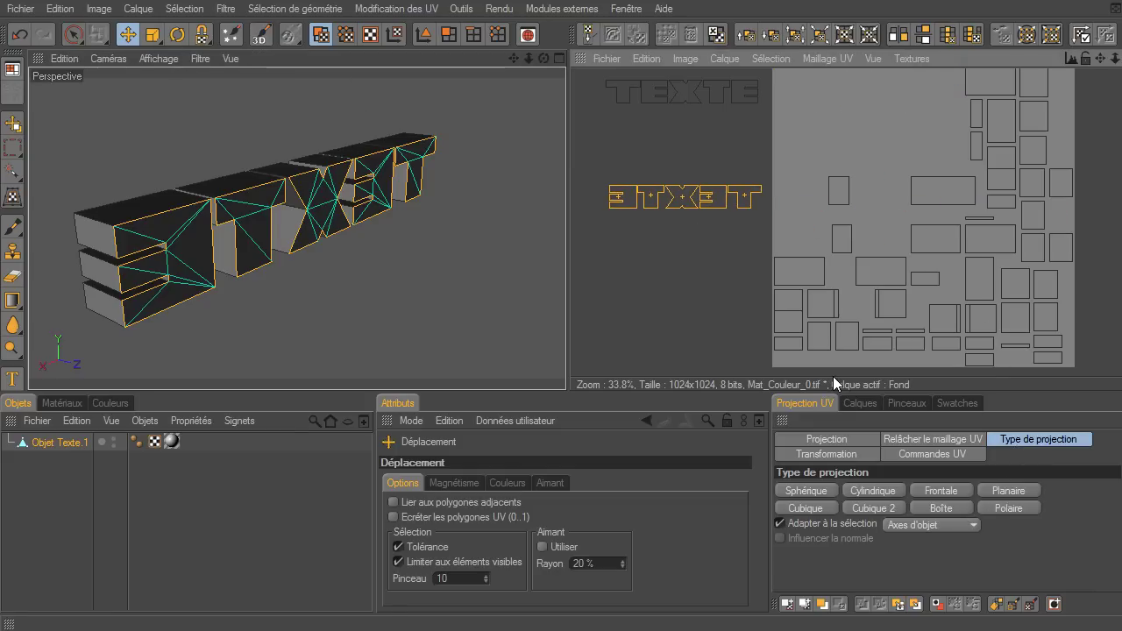
mouse_move(544, 59)
left_mouse_down()
mouse_move(566, 390)
mouse_move(449, 128)
left_mouse_up()
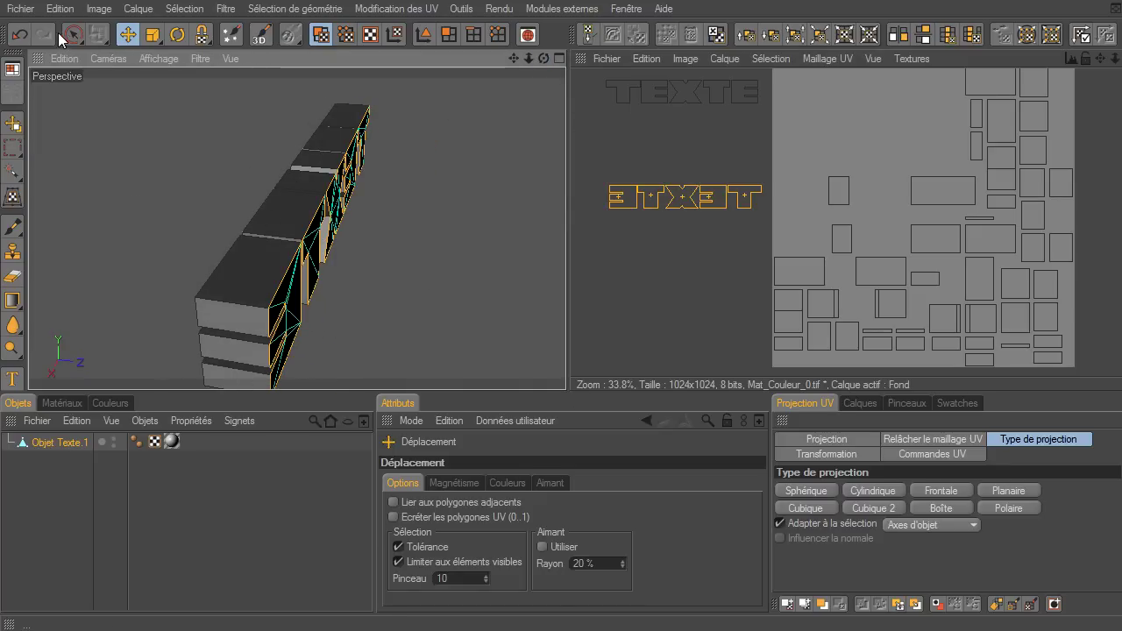
Rectangle-select the text's side faces and unwrap them with a Boîte projection
left_click_drag(74, 34, 127, 49)
left_click(127, 50)
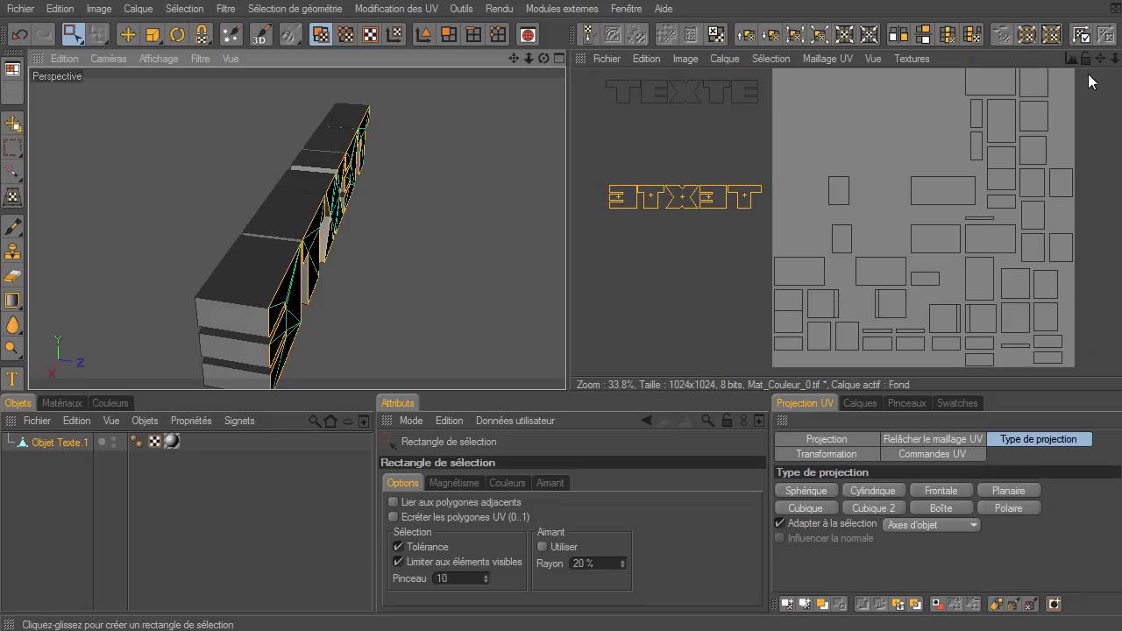
scroll(833, 376, "down", 1)
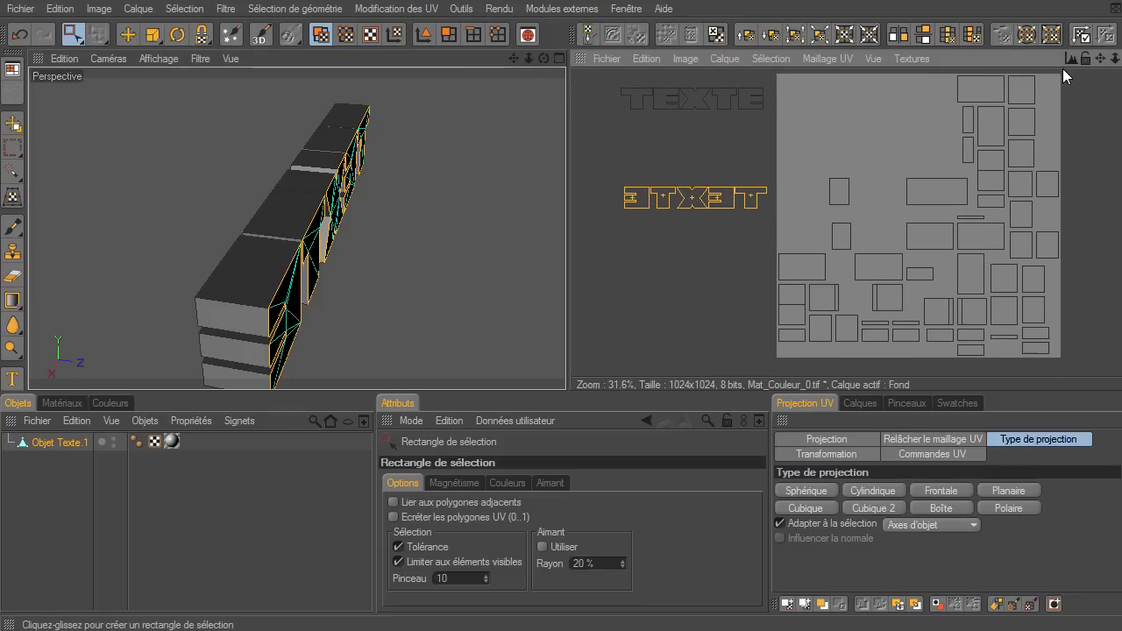
mouse_move(1067, 69)
left_mouse_down()
mouse_move(900, 332)
mouse_move(775, 364)
left_mouse_up()
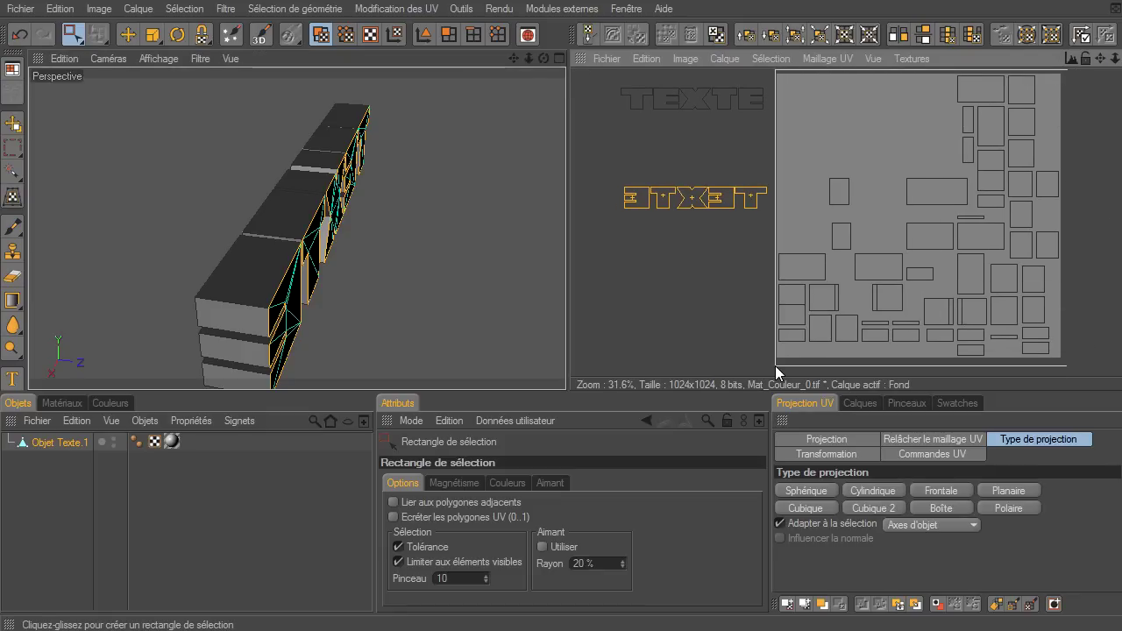
left_click(939, 508)
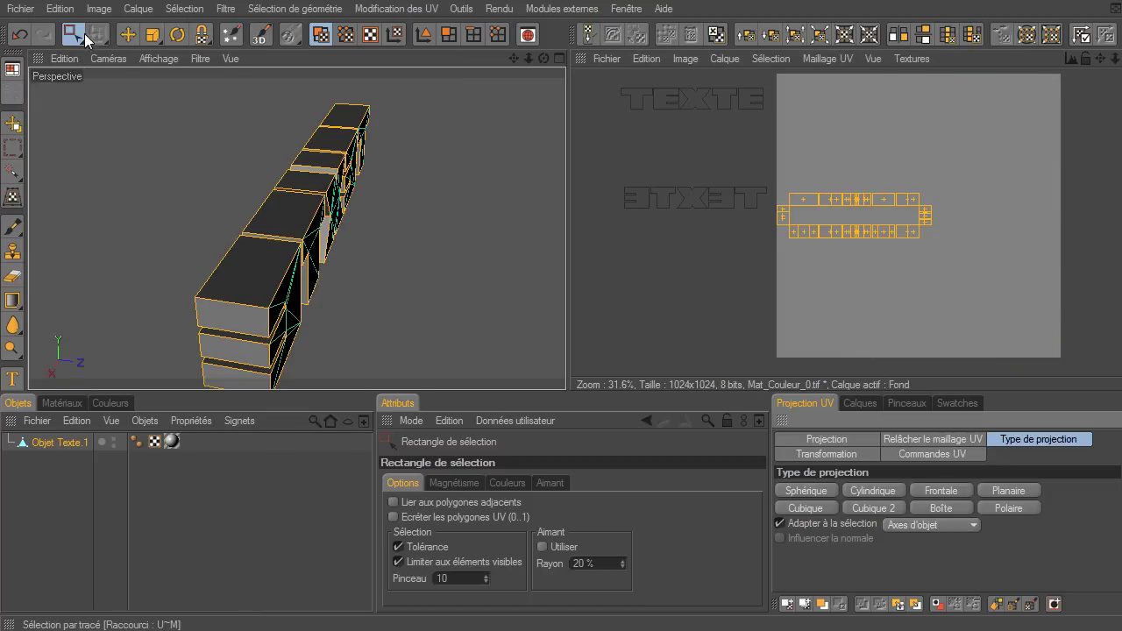
Place the side UV strip between the front and back islands
left_click_drag(85, 34, 85, 45)
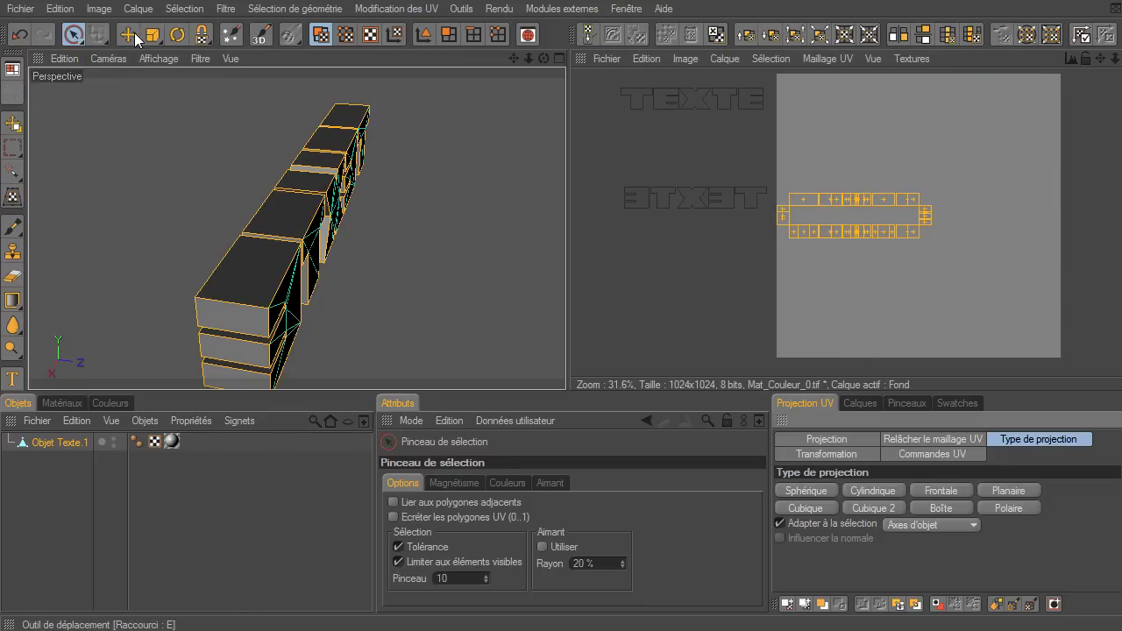
left_click(122, 39)
left_click_drag(821, 215, 658, 145)
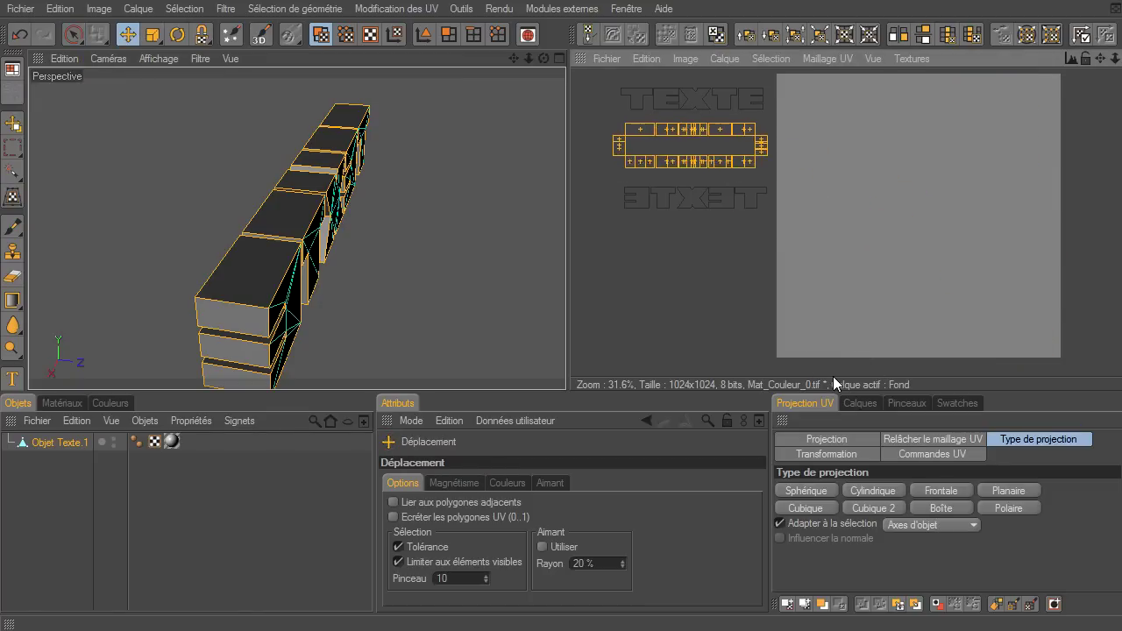
left_click_drag(74, 35, 128, 45)
left_click(128, 44)
Move the three selected UV islands onto the texture, scale them up to fill it, and nudge into place
left_click_drag(595, 81, 802, 245)
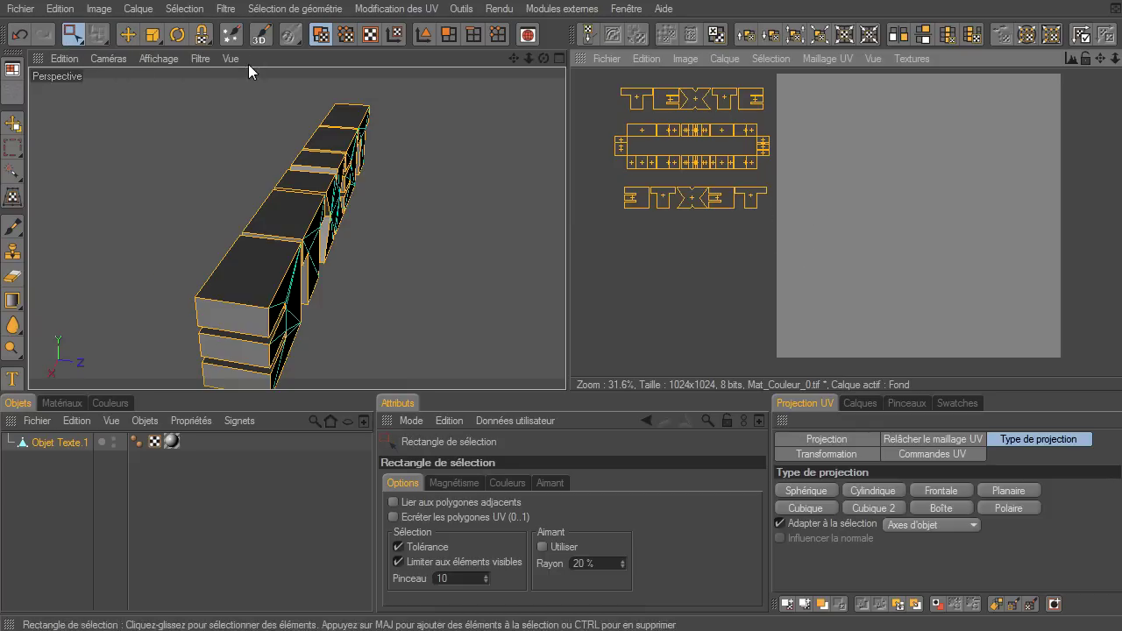
key("e")
left_click_drag(669, 161, 832, 376)
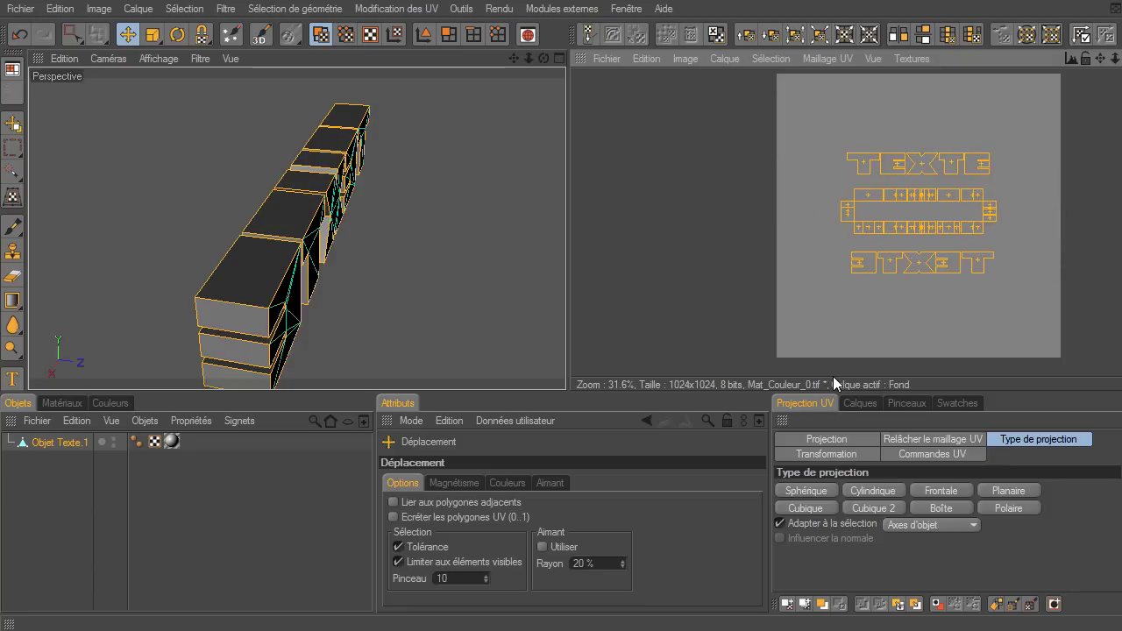
key("t")
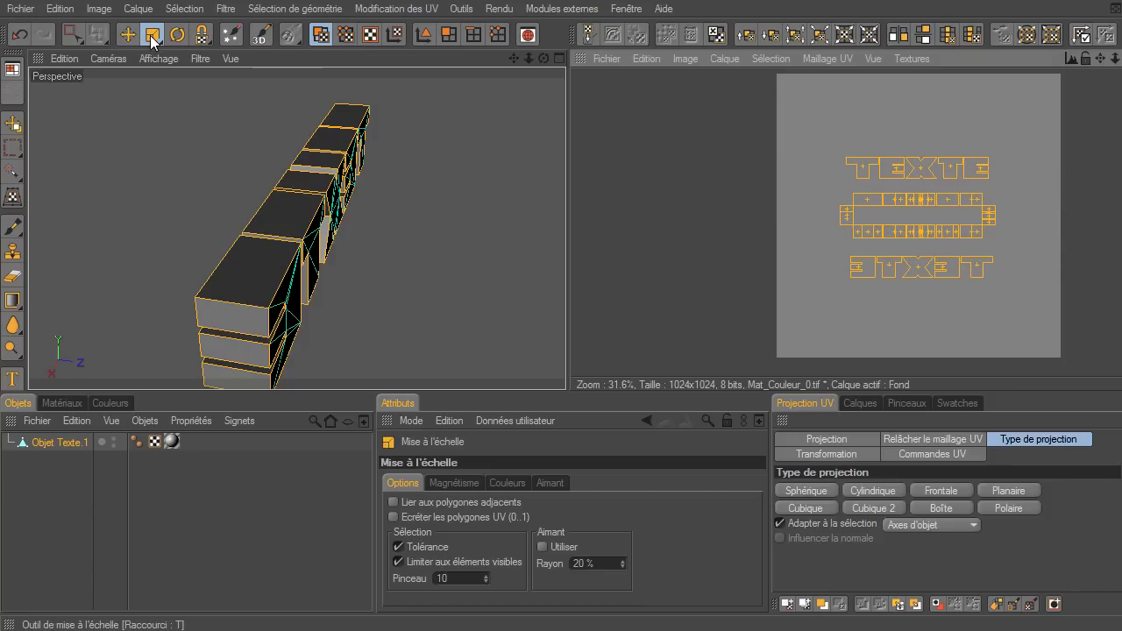
left_click_drag(806, 369, 912, 375)
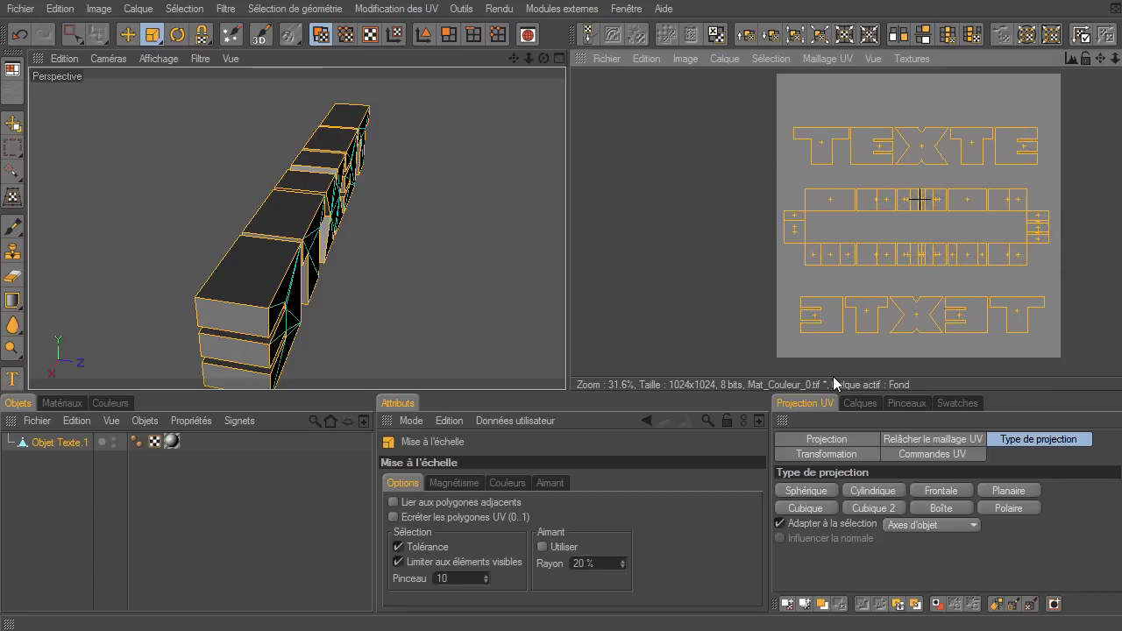
key("e")
left_click_drag(851, 188, 835, 383)
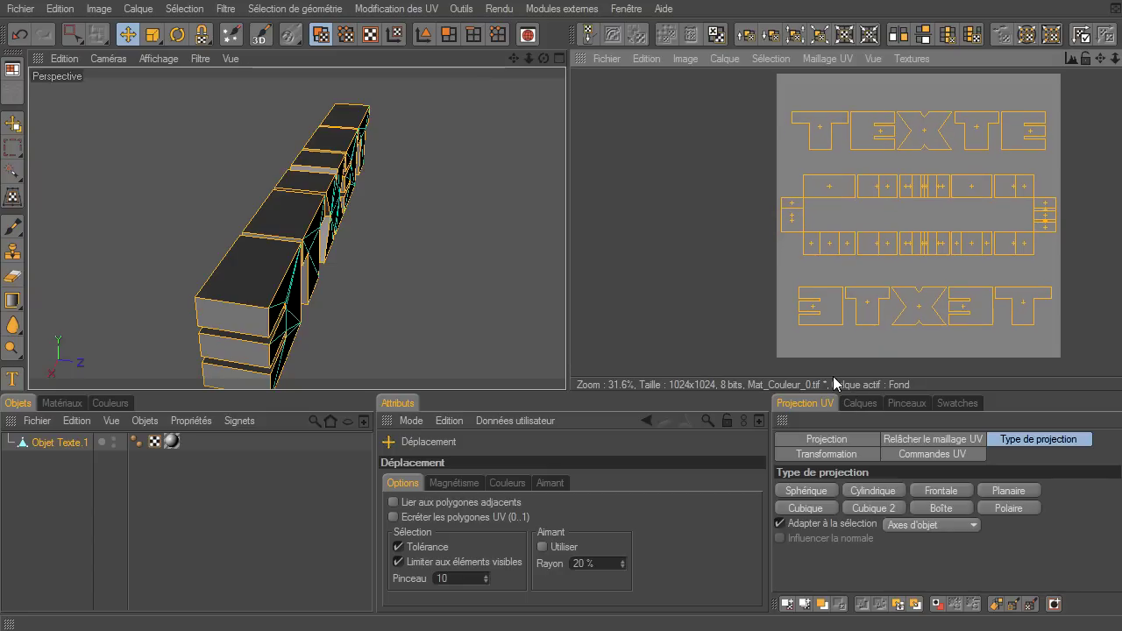
left_click(710, 186)
mouse_move(541, 59)
left_mouse_down()
mouse_move(565, 389)
mouse_move(848, 63)
left_mouse_up()
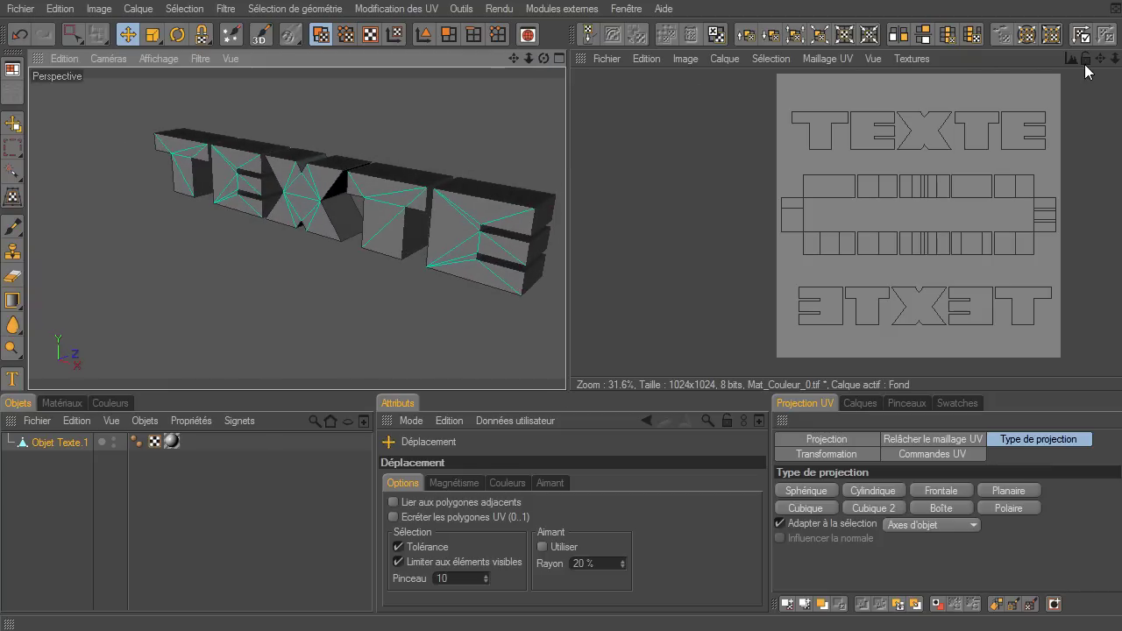
mouse_move(1113, 58)
left_mouse_down()
mouse_move(835, 383)
mouse_move(766, 103)
left_mouse_up()
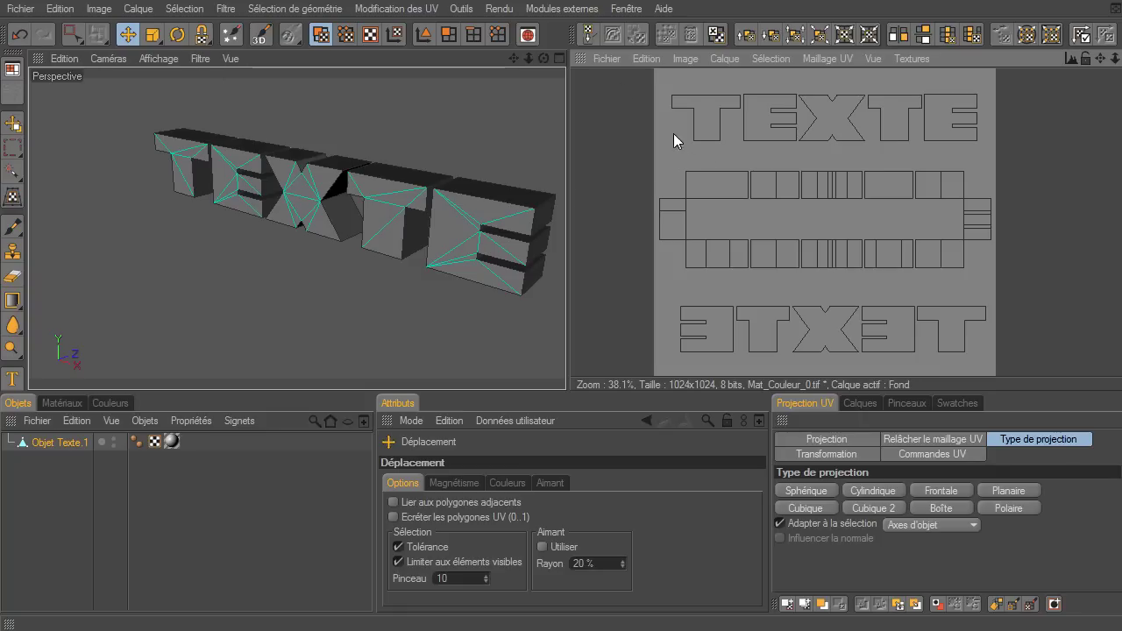
Save the texture as the TIFF file textMat_Couleur_0.tif in the tutobp folder
left_click(603, 59)
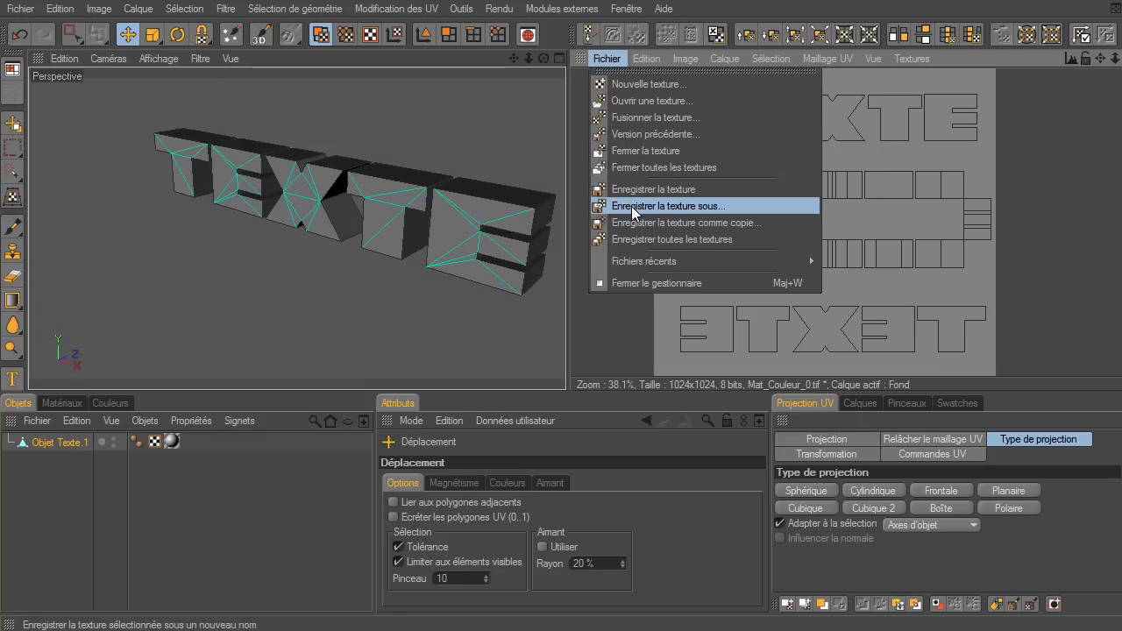
left_click(631, 205)
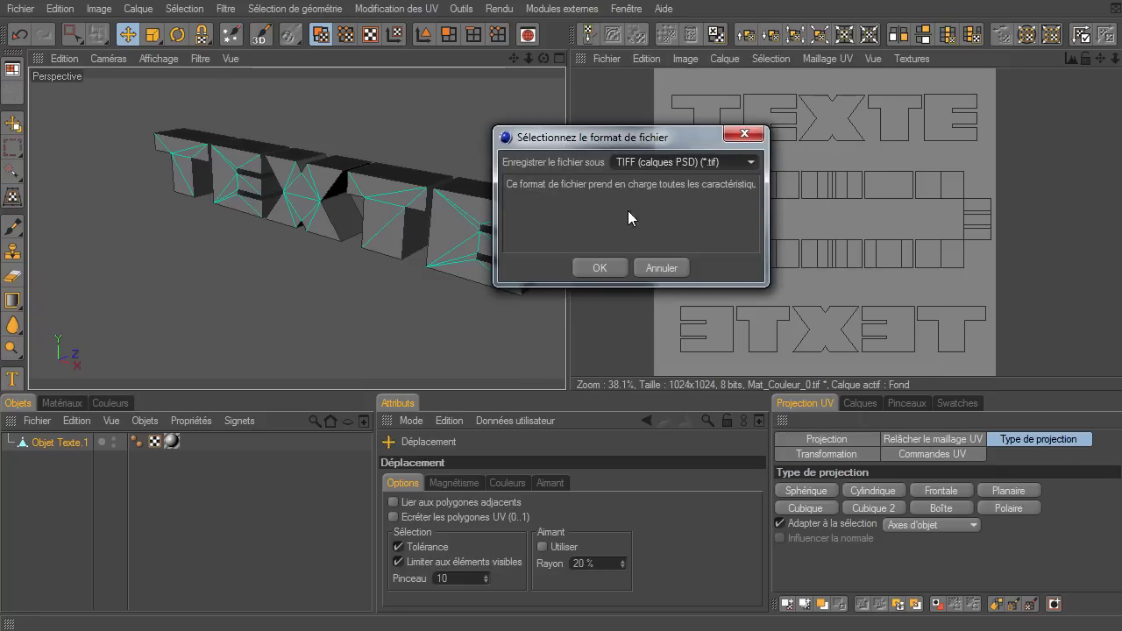
left_click(603, 270)
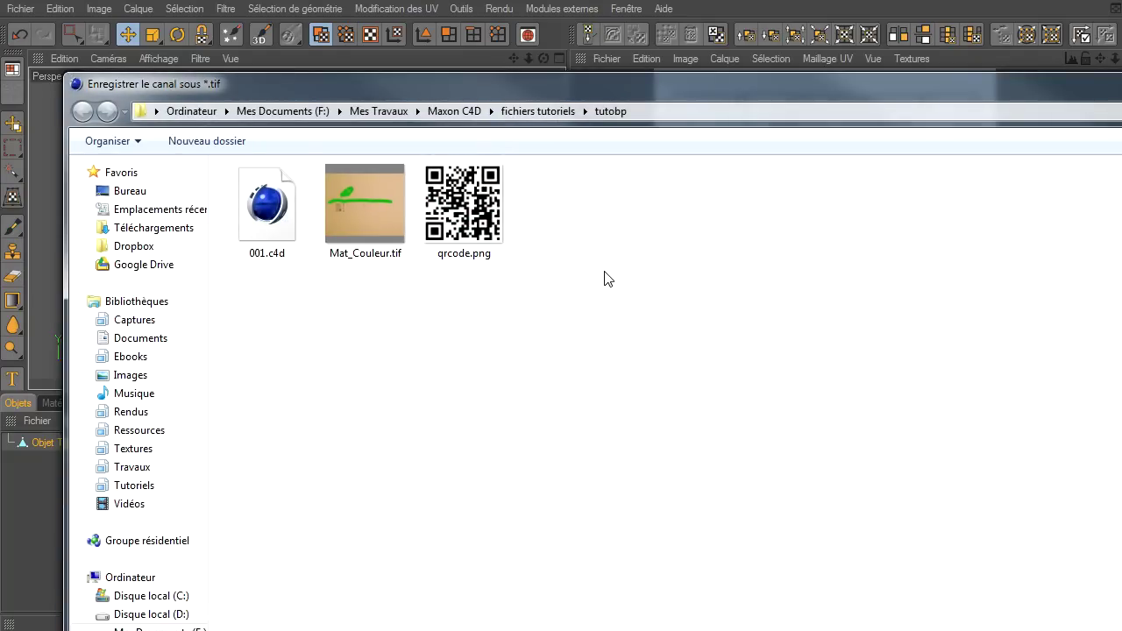
key("Return")
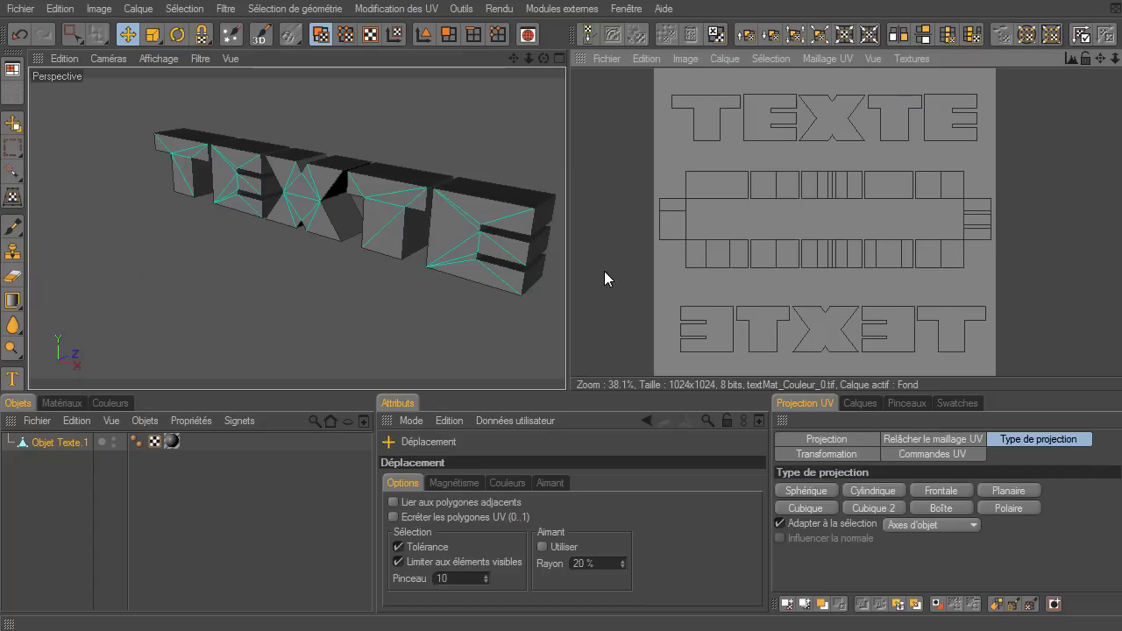
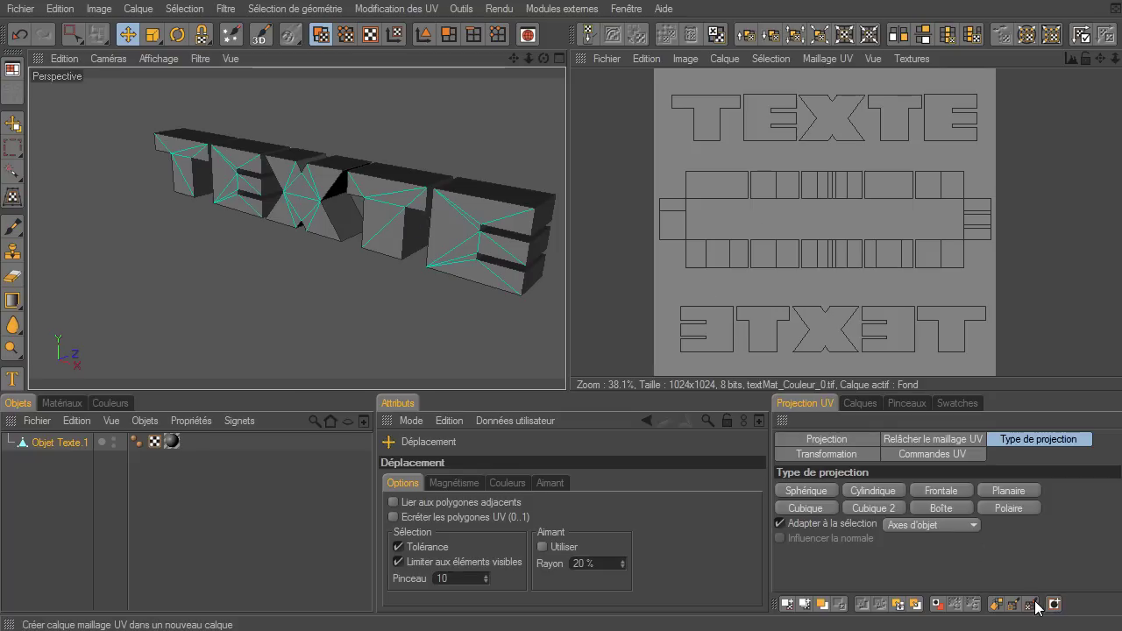
Add a UV mesh layer to the texture's layers and save the texture with it
left_click(856, 403)
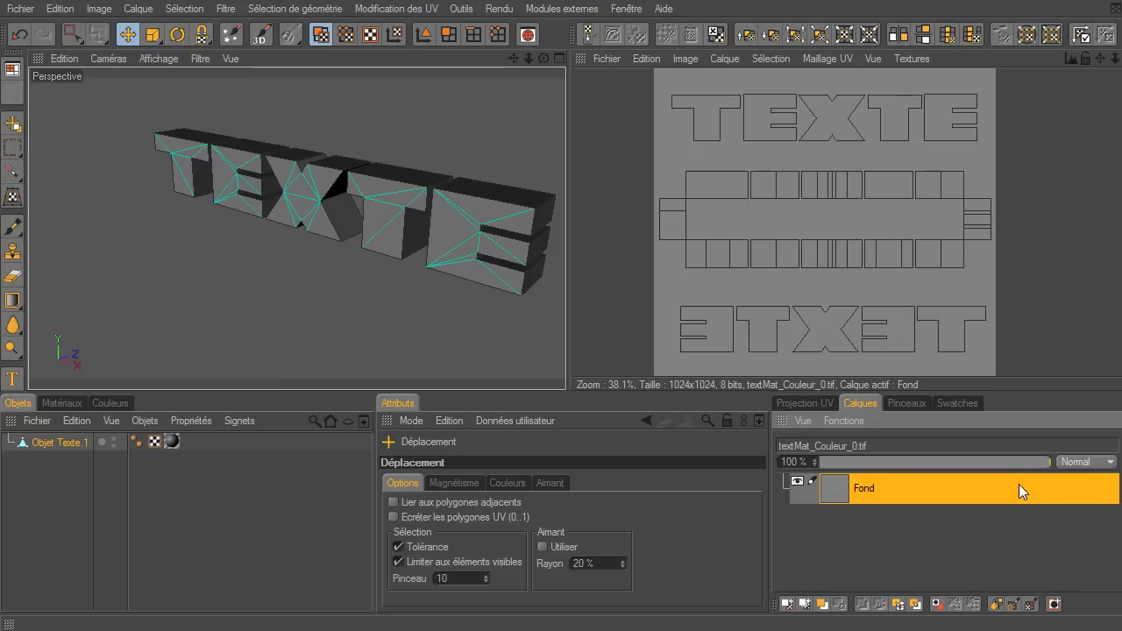
left_click(1027, 596)
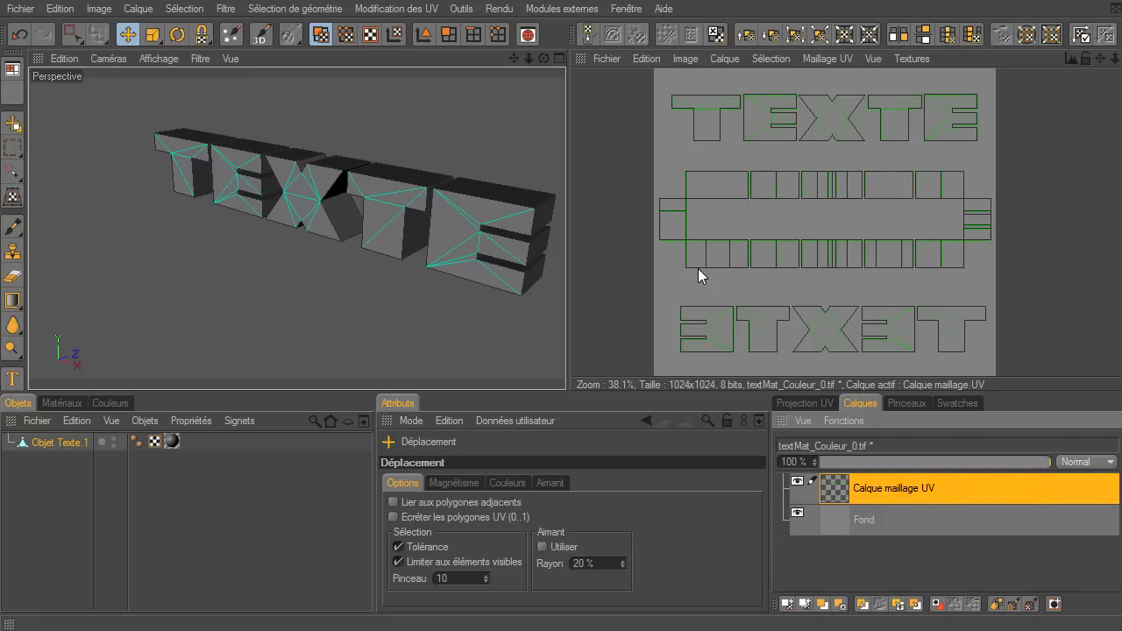
left_click(604, 59)
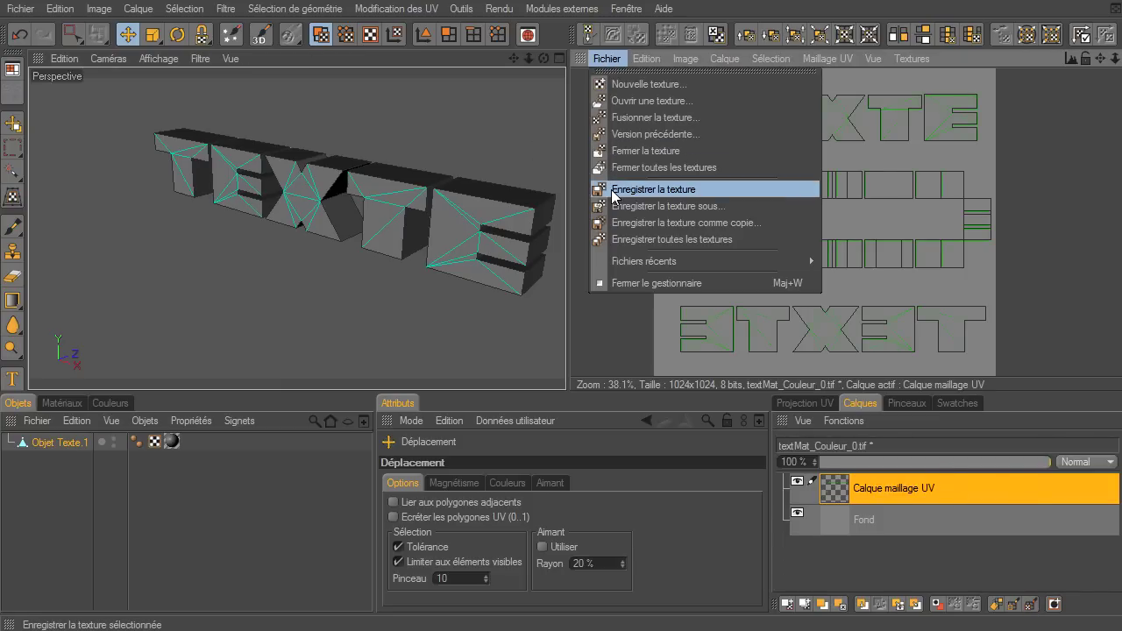
left_click(614, 189)
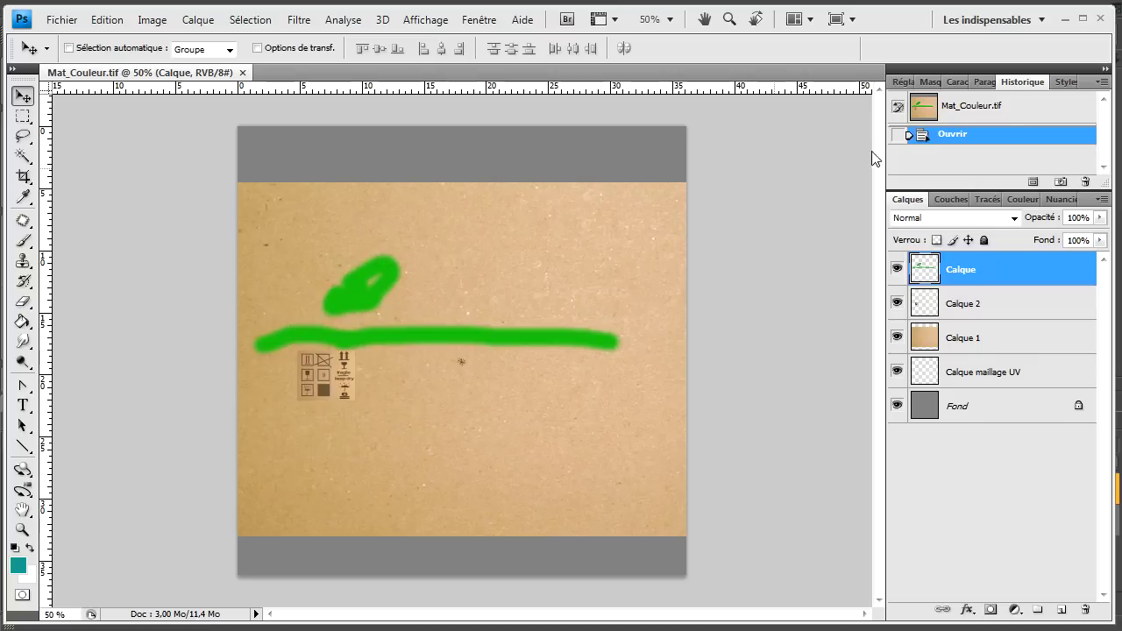
Swap Mat_Couleur.tif for textMat_Couleur_0.tif and hide its grey Fond layer to show only the UV lines
left_click(243, 72)
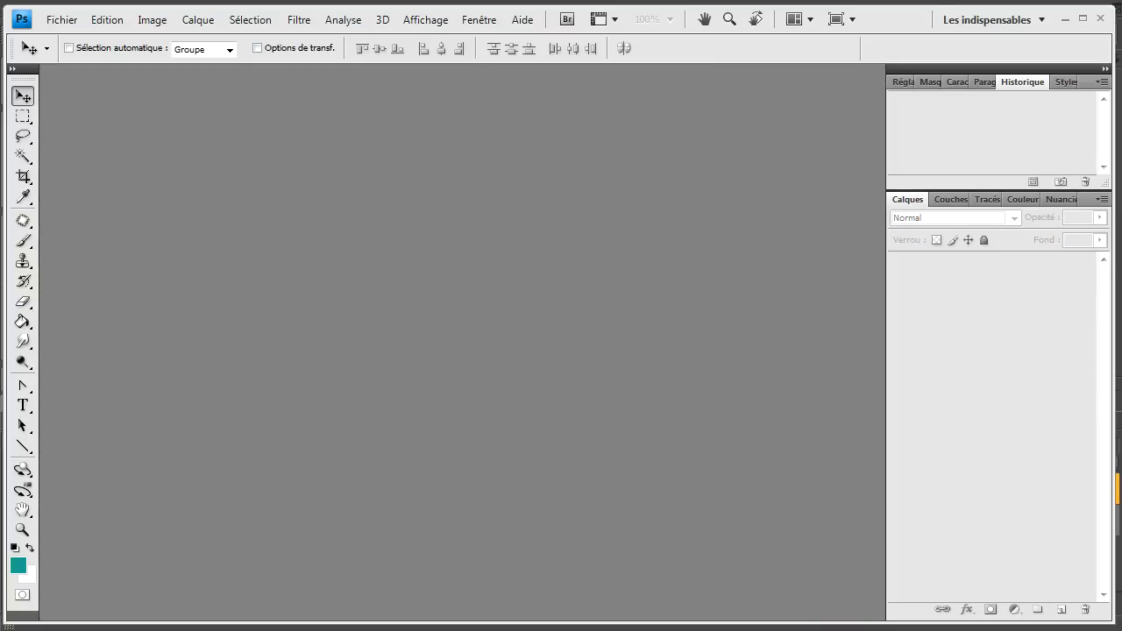
left_click_drag(399, 255, 399, 255)
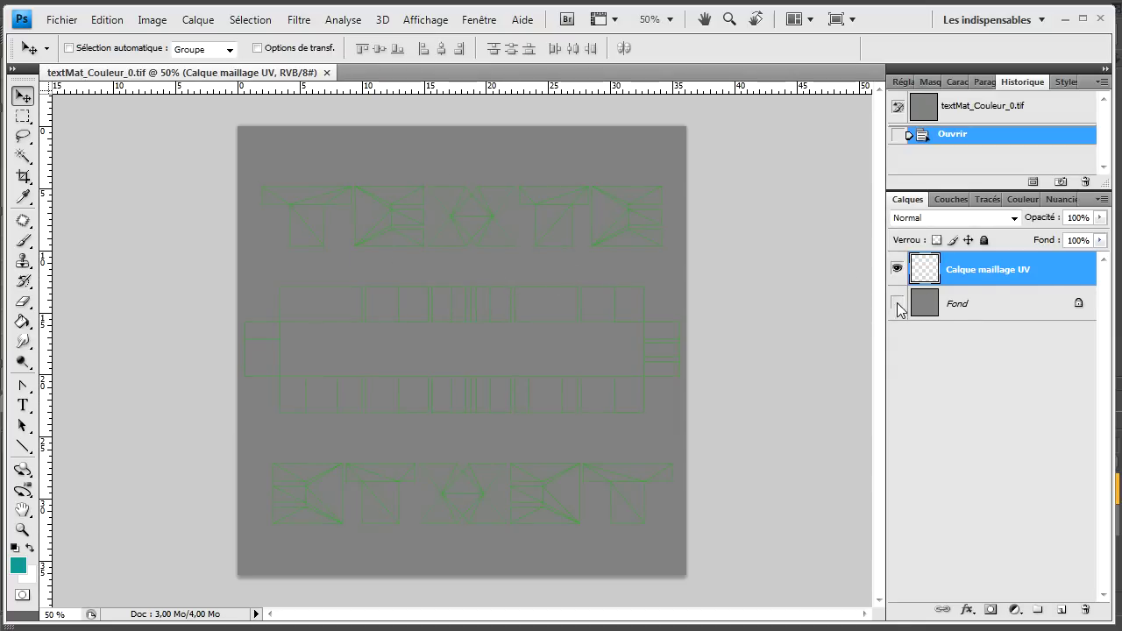
left_click(897, 302)
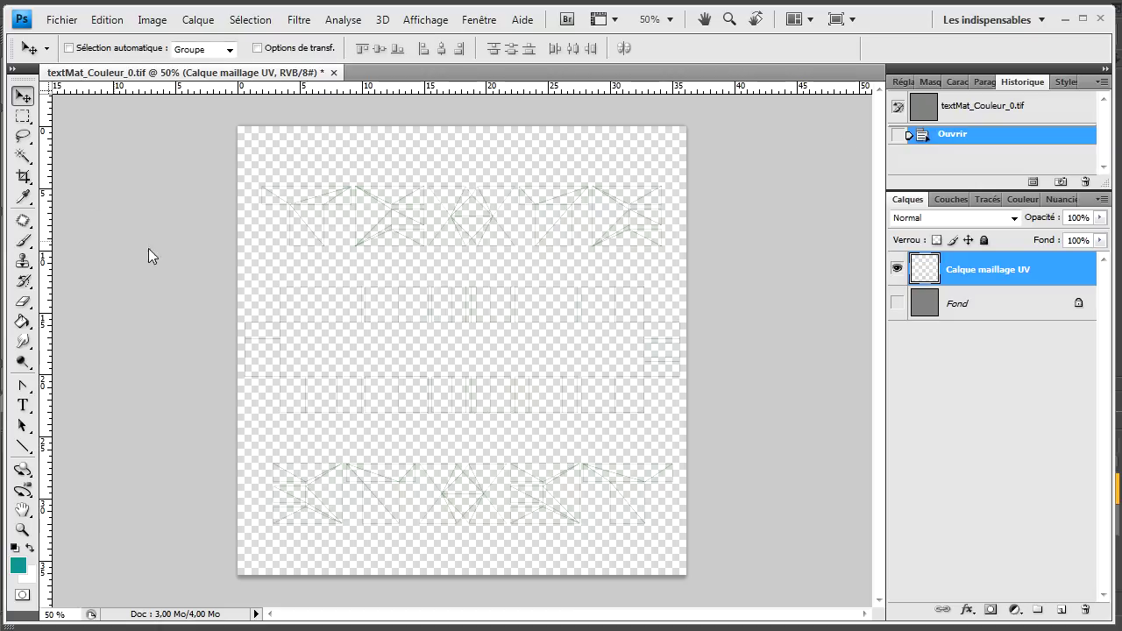
key("ctrl+plus")
key("ctrl+plus")
key("ctrl+plus")
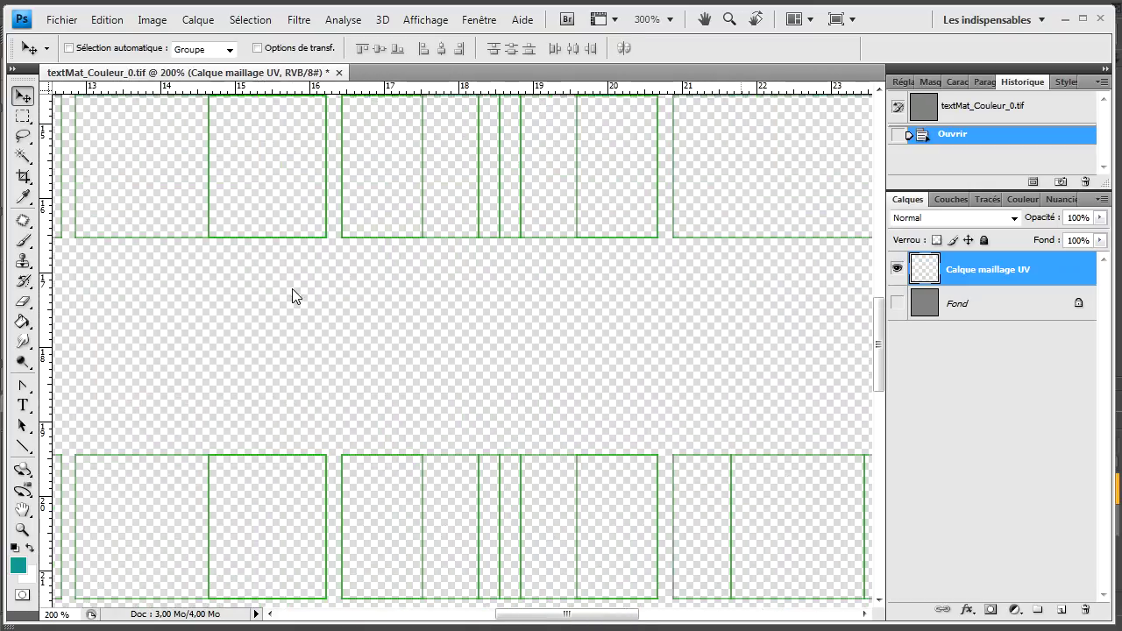
key("ctrl+minus")
key("ctrl+minus")
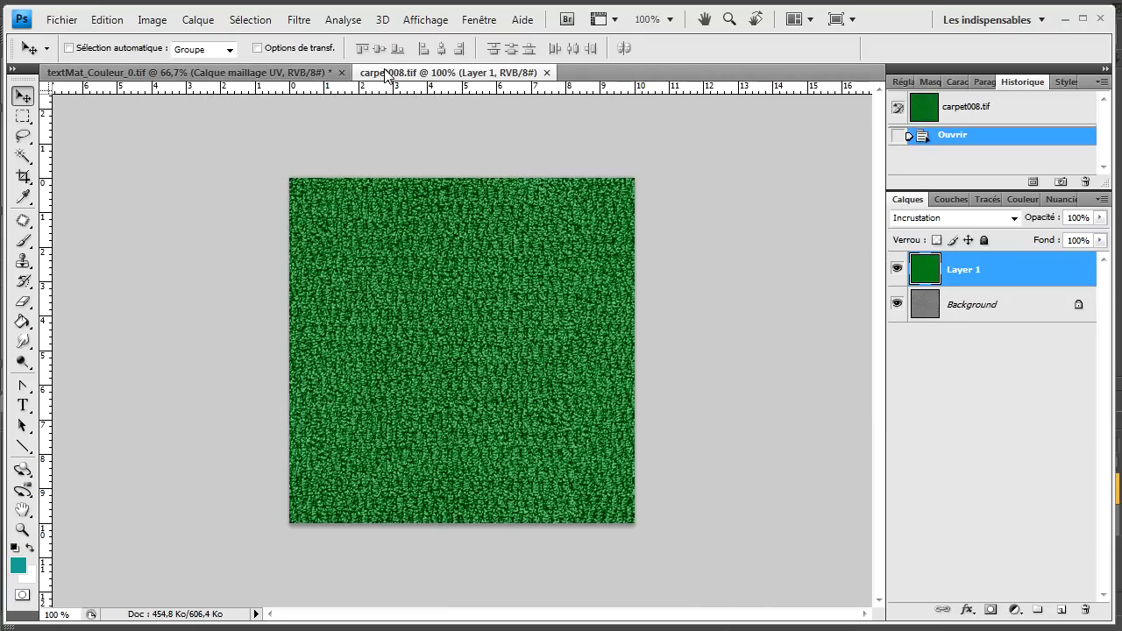
Copy carpet008.tif's green Layer 1 into textMat_Couleur_0.tif
left_click_drag(386, 74, 435, 305)
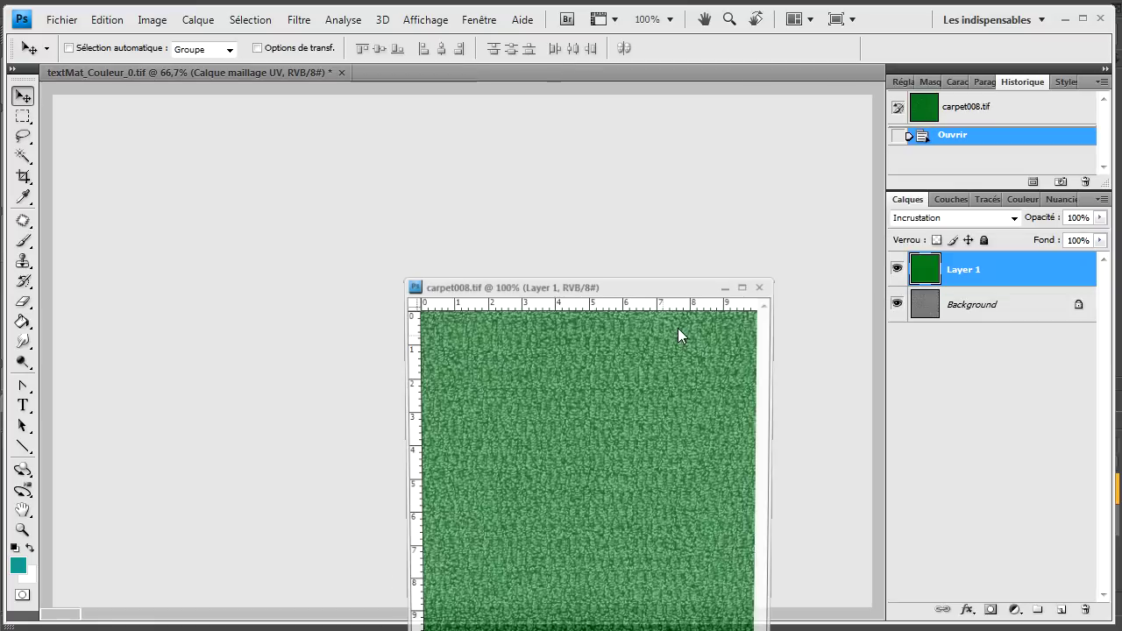
left_click_drag(702, 290, 1106, 423)
left_click_drag(988, 272, 433, 200)
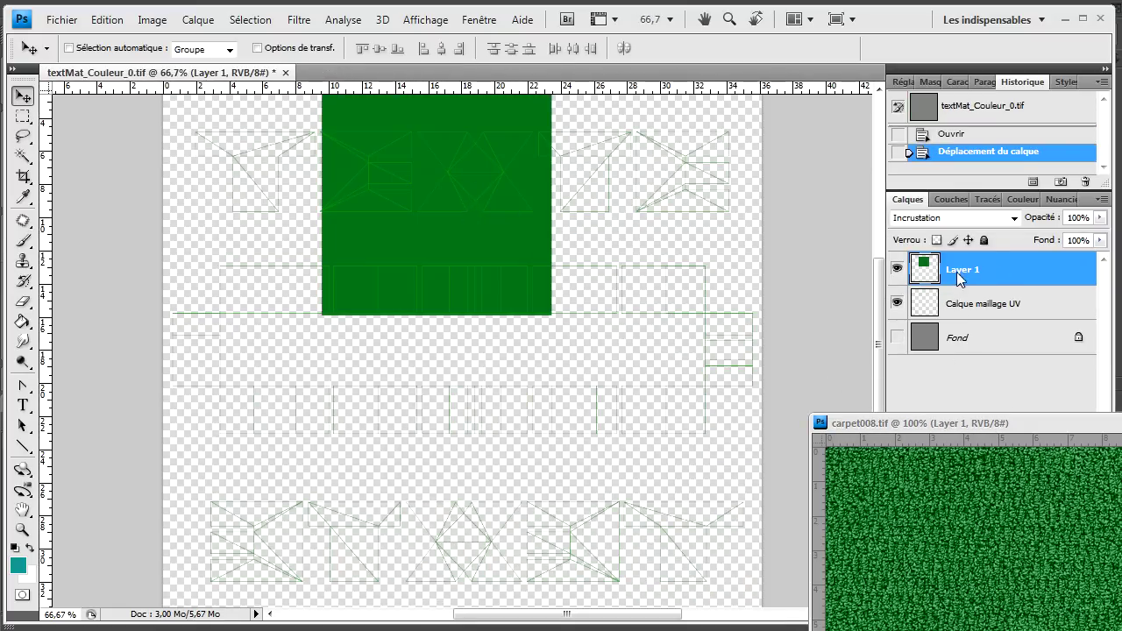
Position the green square over the upper-left letter faces and close carpet008.tif
left_click_drag(409, 212, 268, 228)
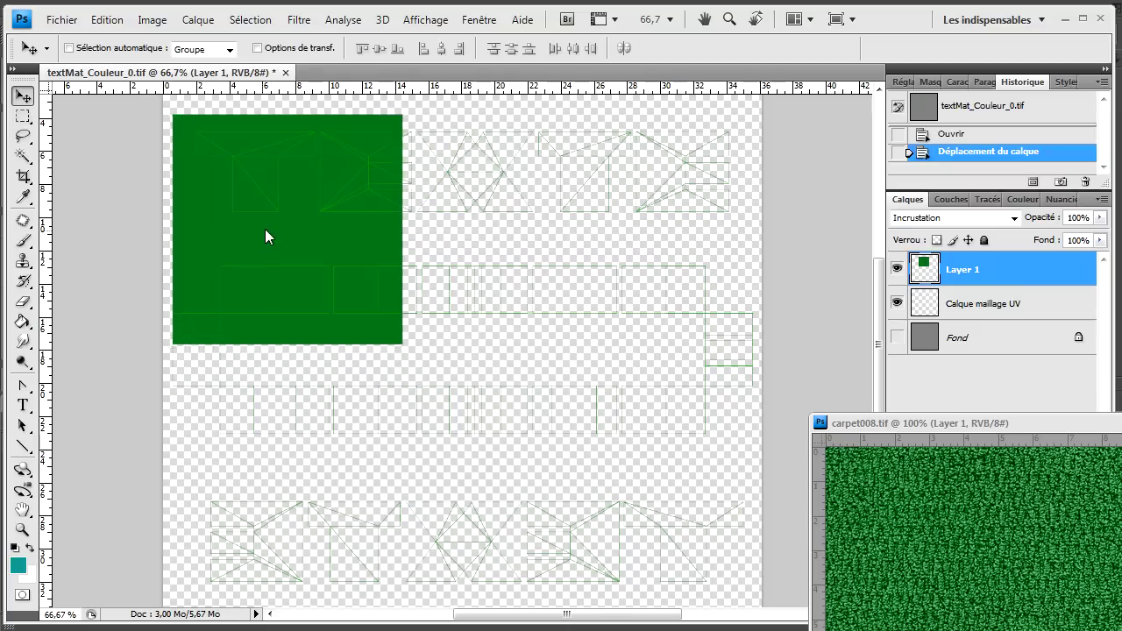
scroll(358, 289, "up", 2)
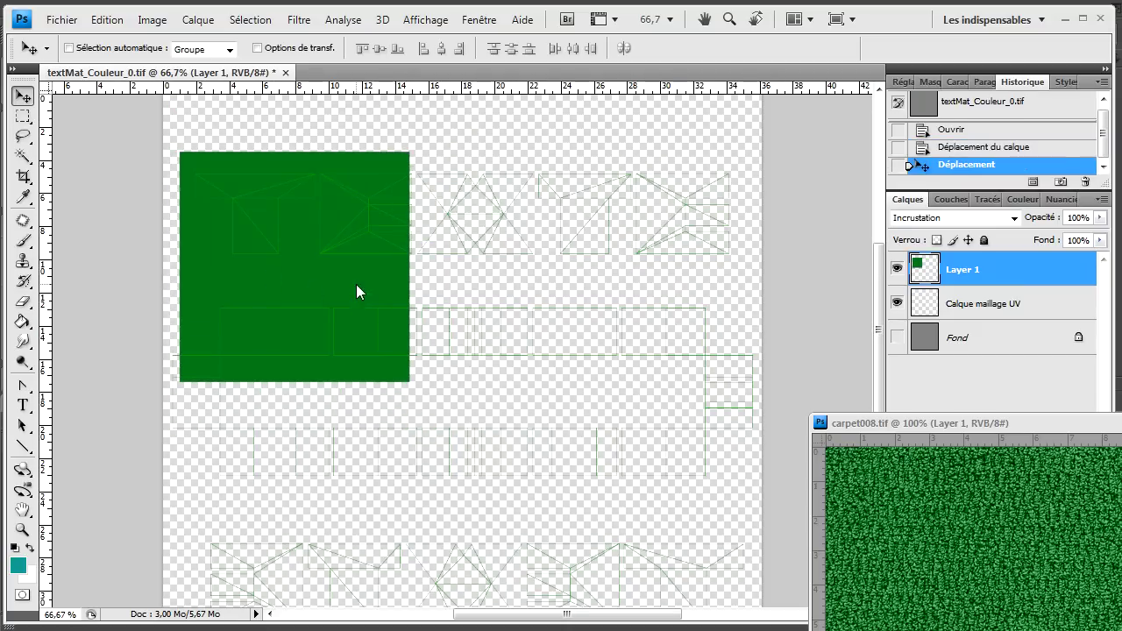
key("ctrl+plus")
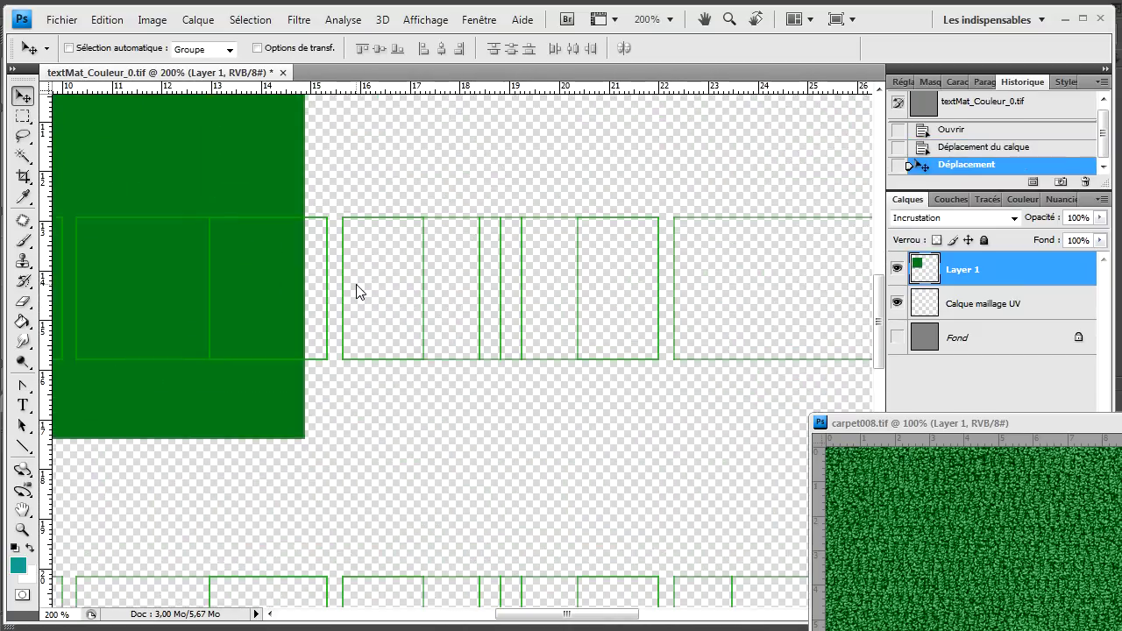
key("ctrl+minus")
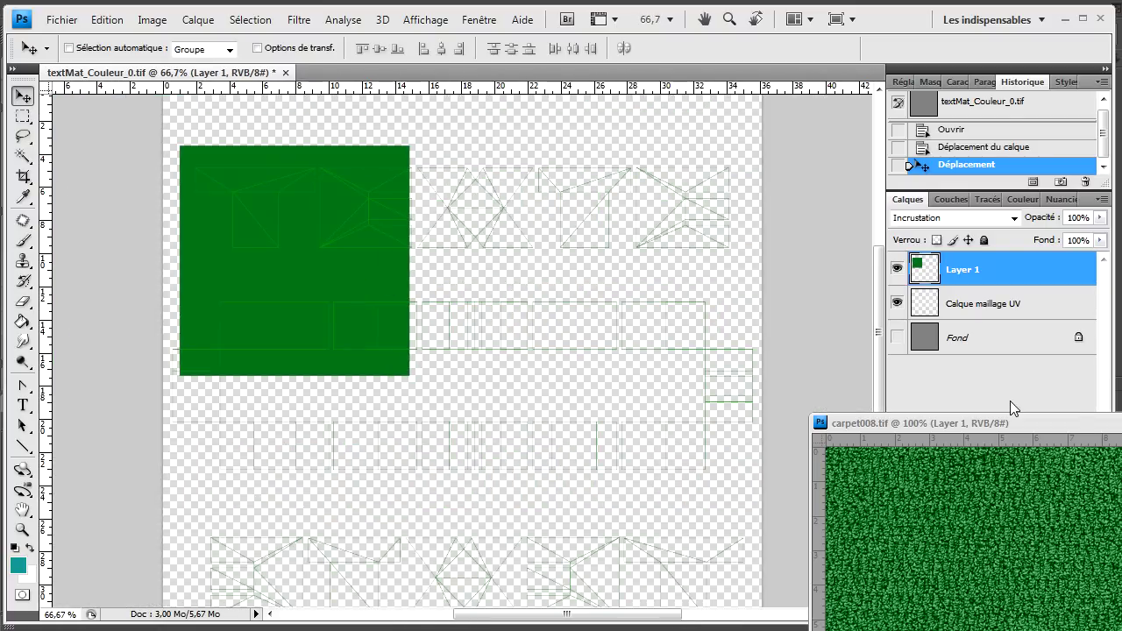
key("ctrl+w")
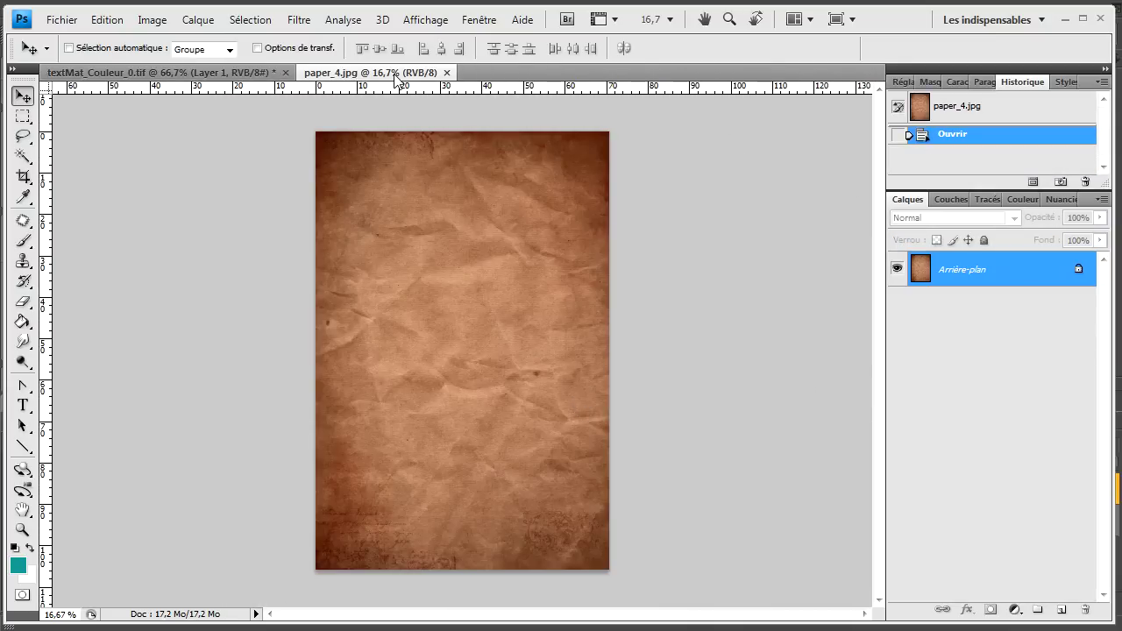
Copy paper_4.jpg into the texture as a layer covering the whole canvas, then close paper_4.jpg
left_click_drag(399, 73, 534, 342)
left_click_drag(929, 273, 518, 270)
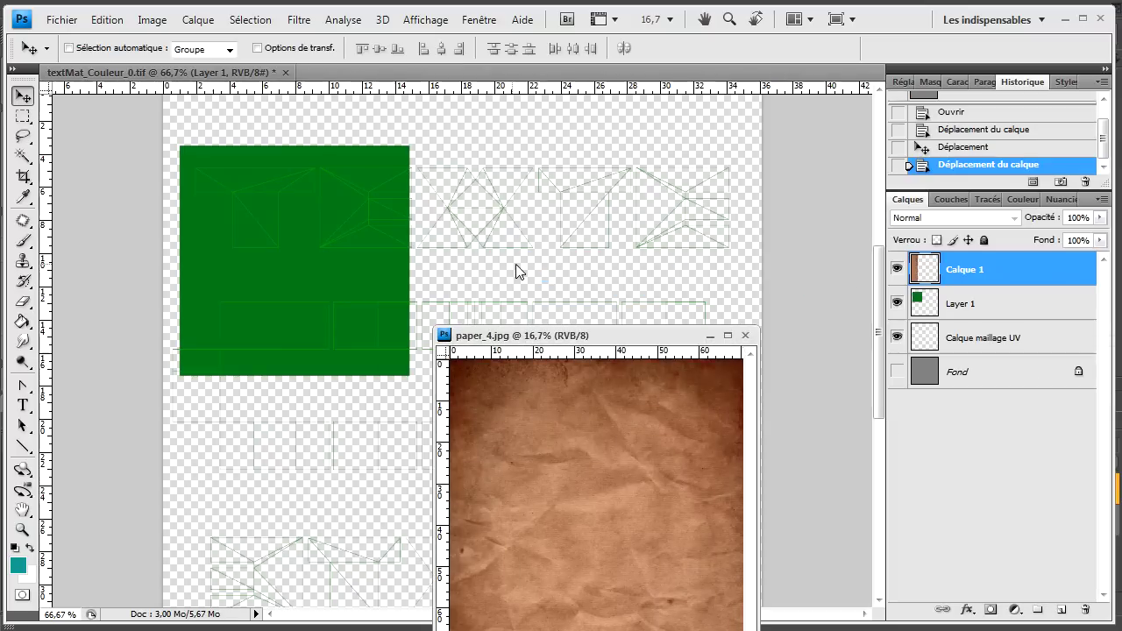
left_click(745, 335)
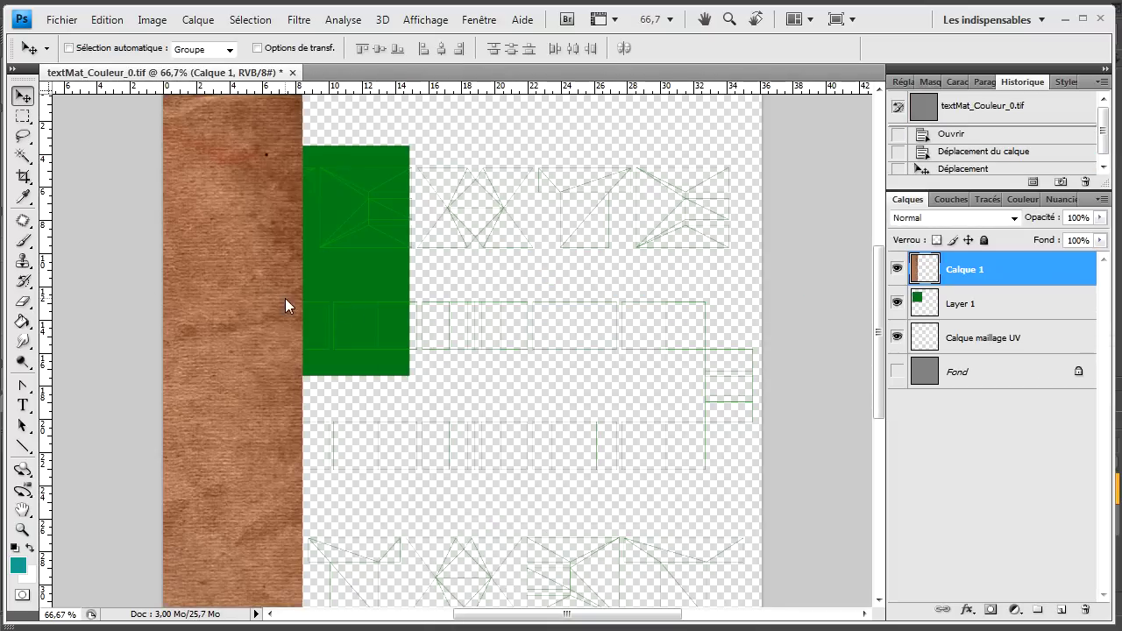
left_click_drag(303, 263, 741, 333)
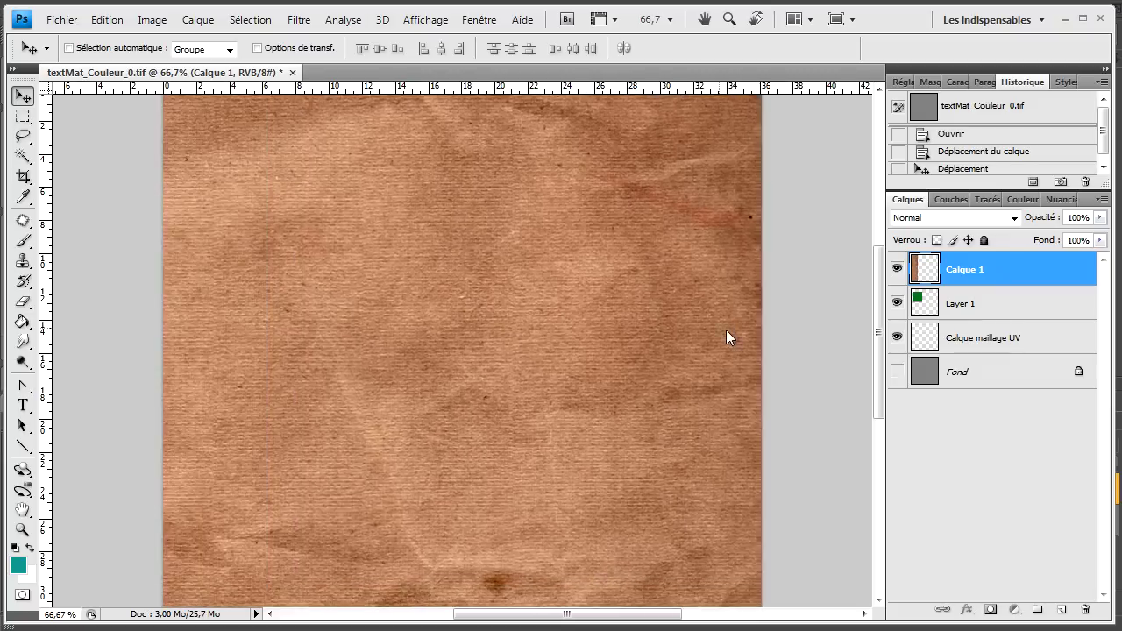
Place the paper layer beneath the UV mesh layer and hide the green Layer 1
left_click_drag(969, 276, 973, 355)
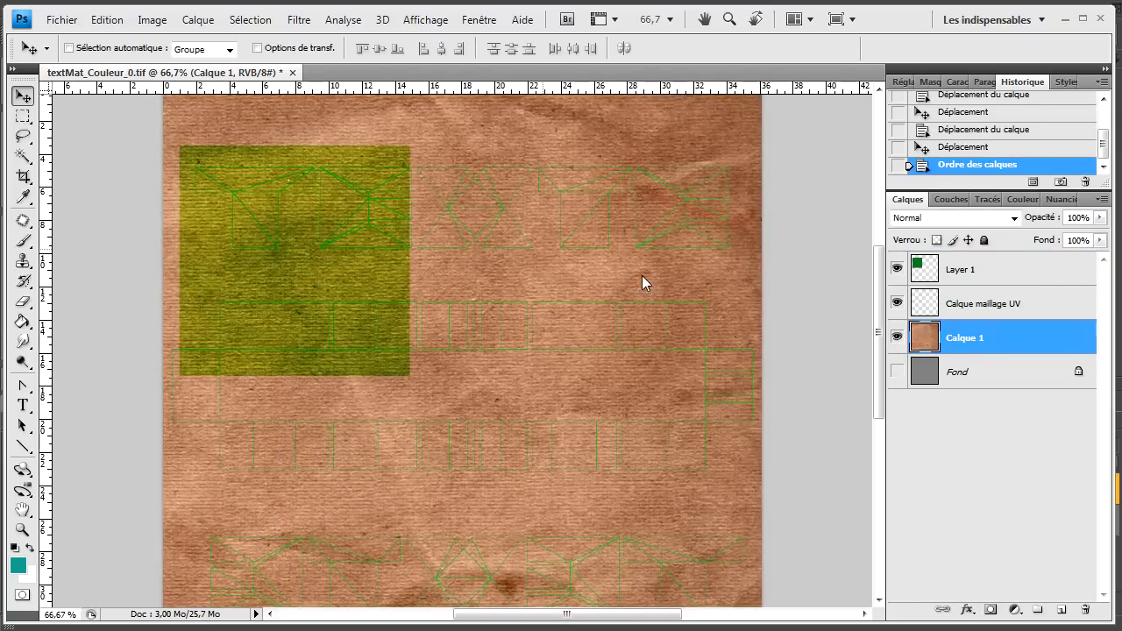
left_click_drag(646, 304, 650, 307)
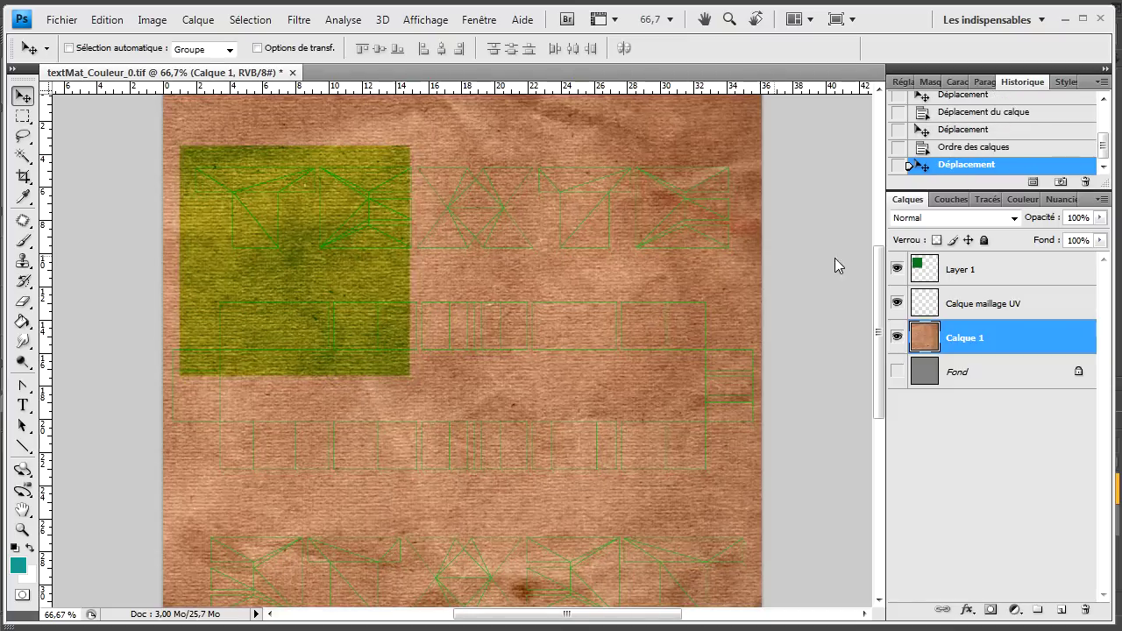
left_click(897, 268)
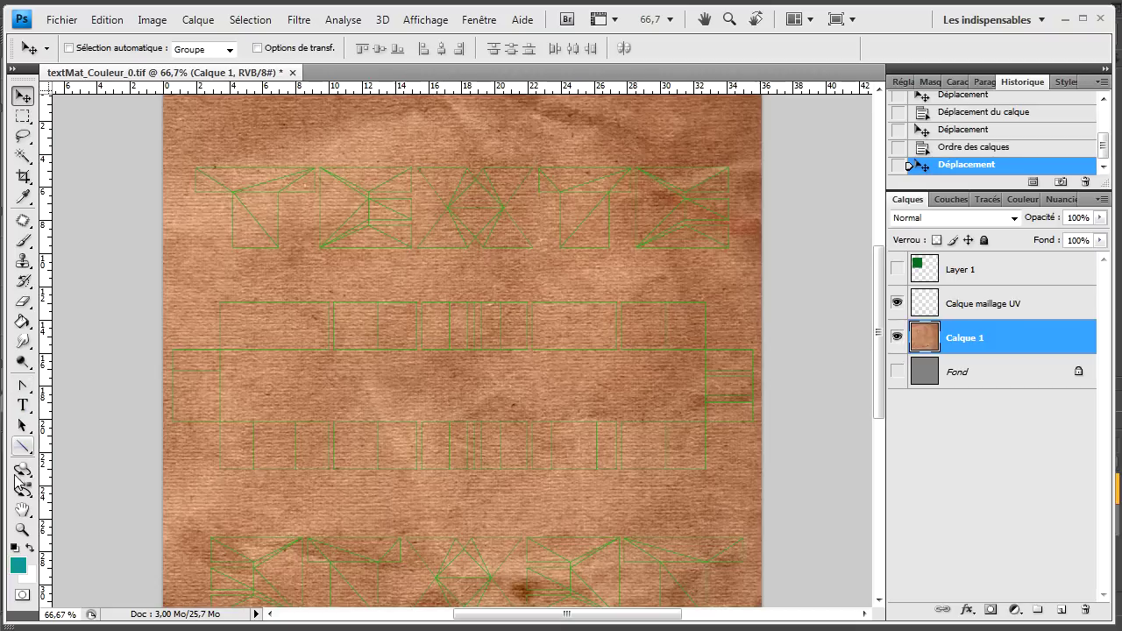
left_click(23, 240)
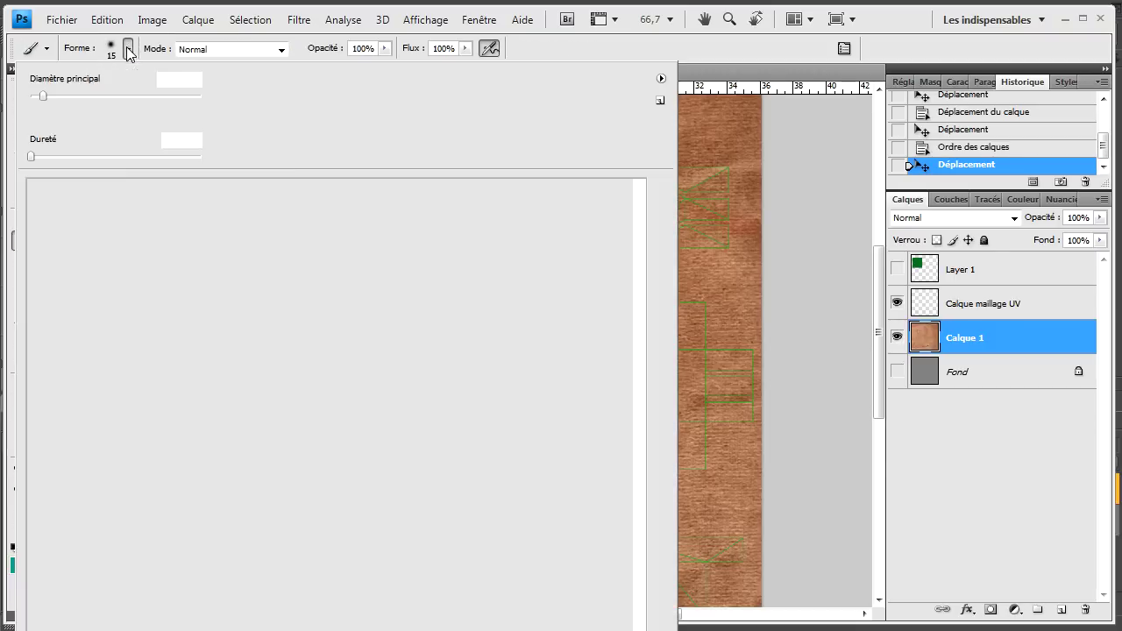
Set the brush diameter to 121 px and paint a teal band over the upper letter outlines
left_click(128, 49)
left_click_drag(123, 96, 124, 96)
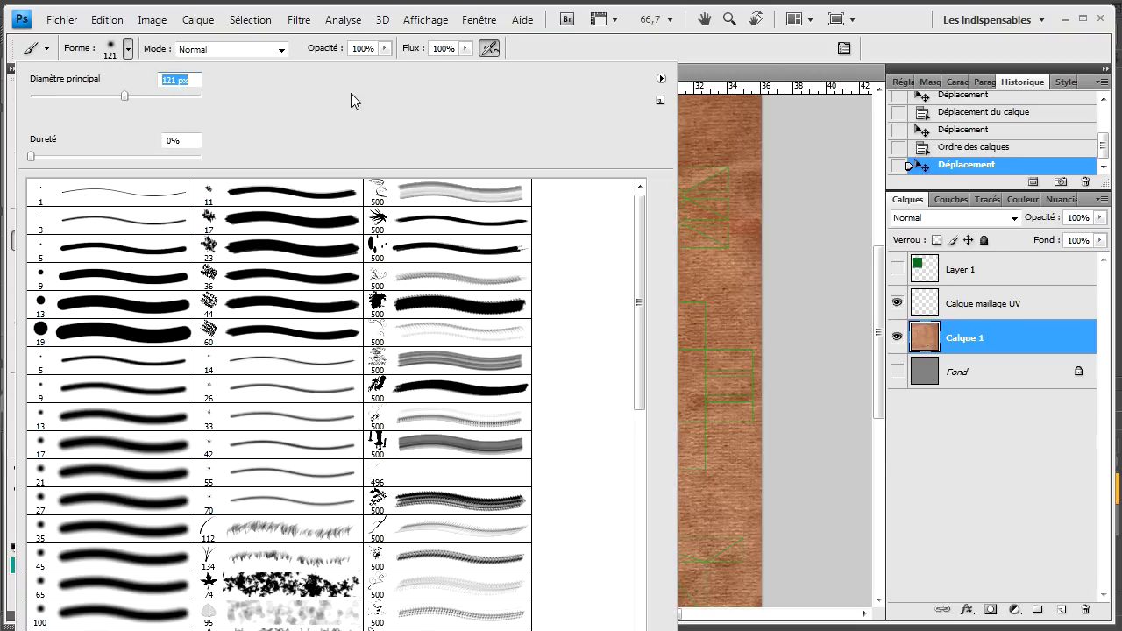
left_click(776, 212)
mouse_move(510, 191)
left_mouse_down()
mouse_move(731, 226)
mouse_move(605, 194)
mouse_move(643, 173)
mouse_move(150, 173)
mouse_move(783, 213)
mouse_move(205, 244)
mouse_move(678, 254)
mouse_move(168, 217)
left_mouse_up()
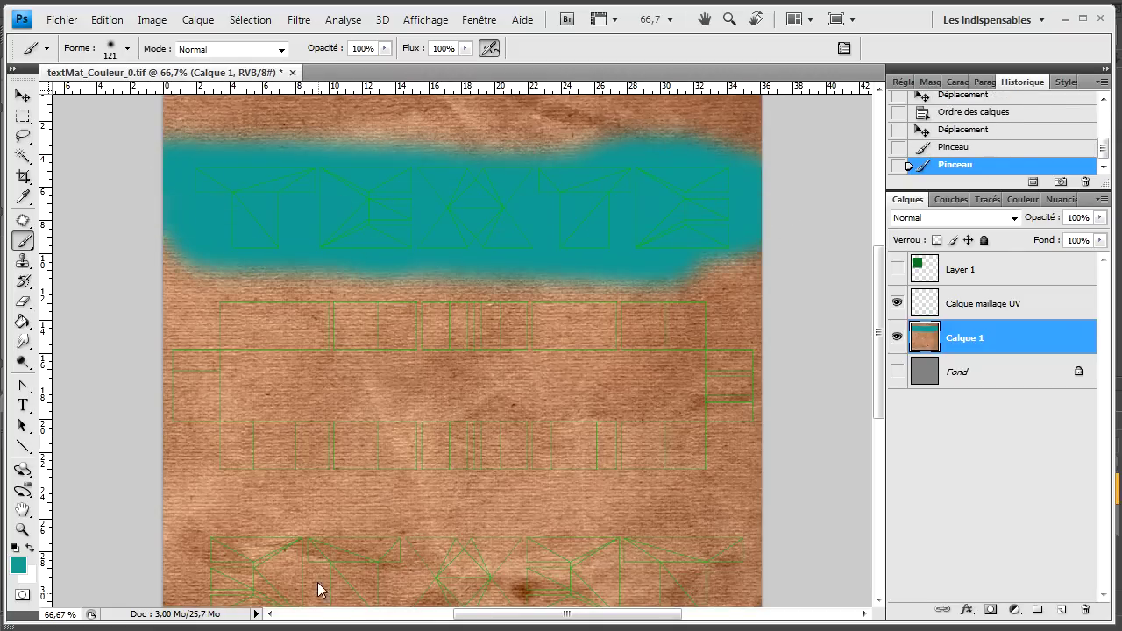
Switch the foreground to dark red and paint a band over the lower letter outlines
left_click(17, 566)
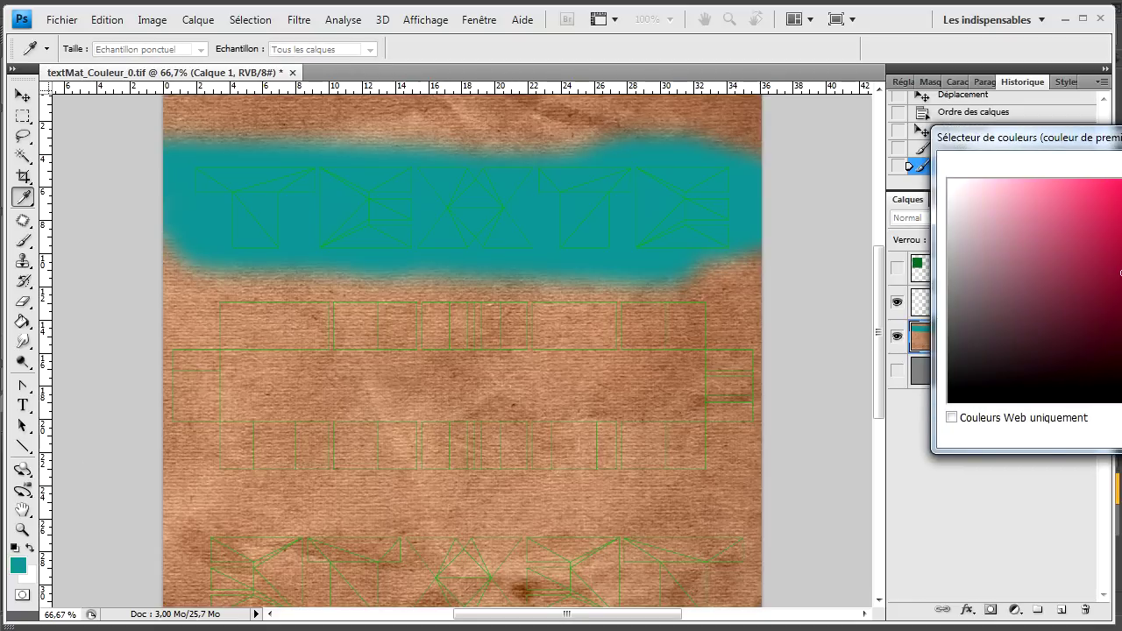
key("Return")
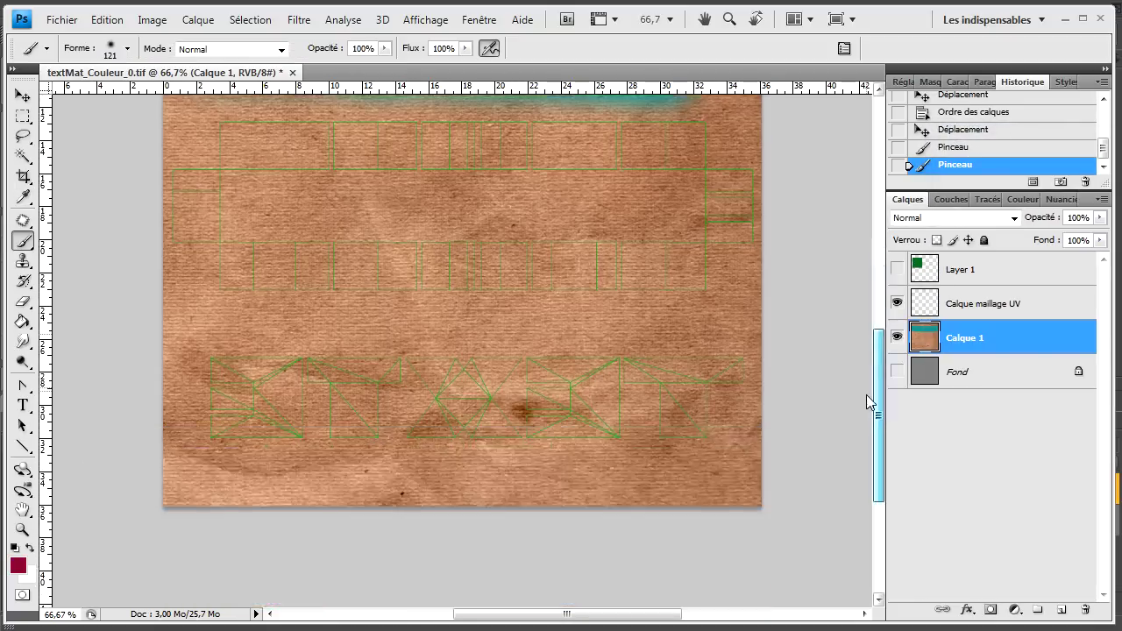
left_click_drag(879, 316, 868, 420)
mouse_move(723, 330)
left_mouse_down()
mouse_move(115, 328)
mouse_move(567, 269)
mouse_move(72, 273)
mouse_move(754, 263)
left_mouse_up()
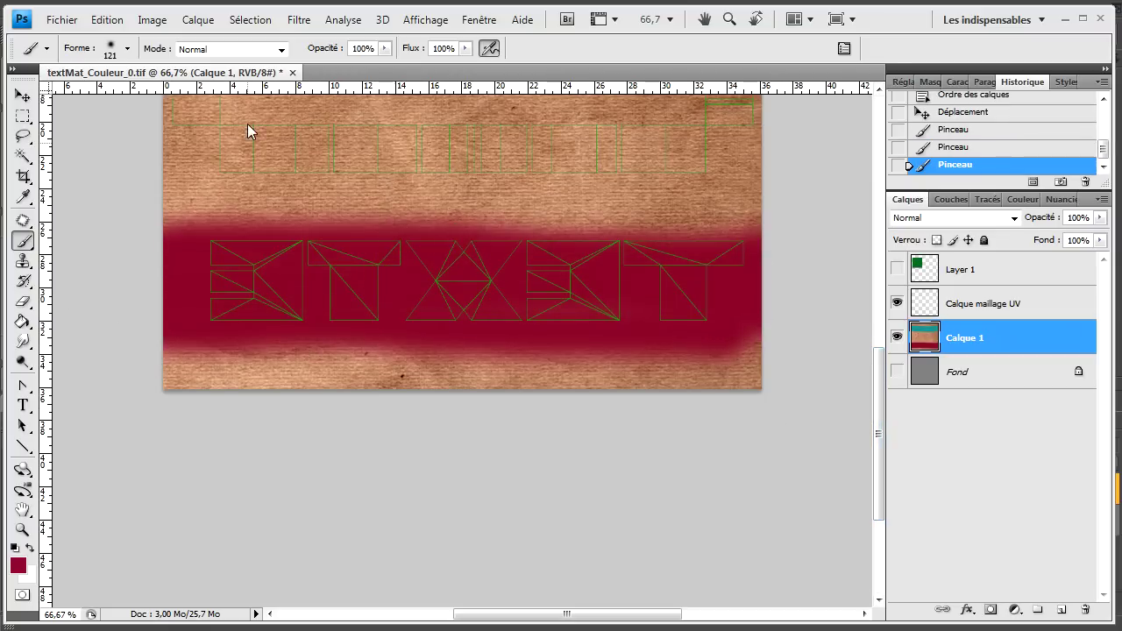
Save textMat_Couleur_0.tif and minimise Photoshop
left_click(68, 21)
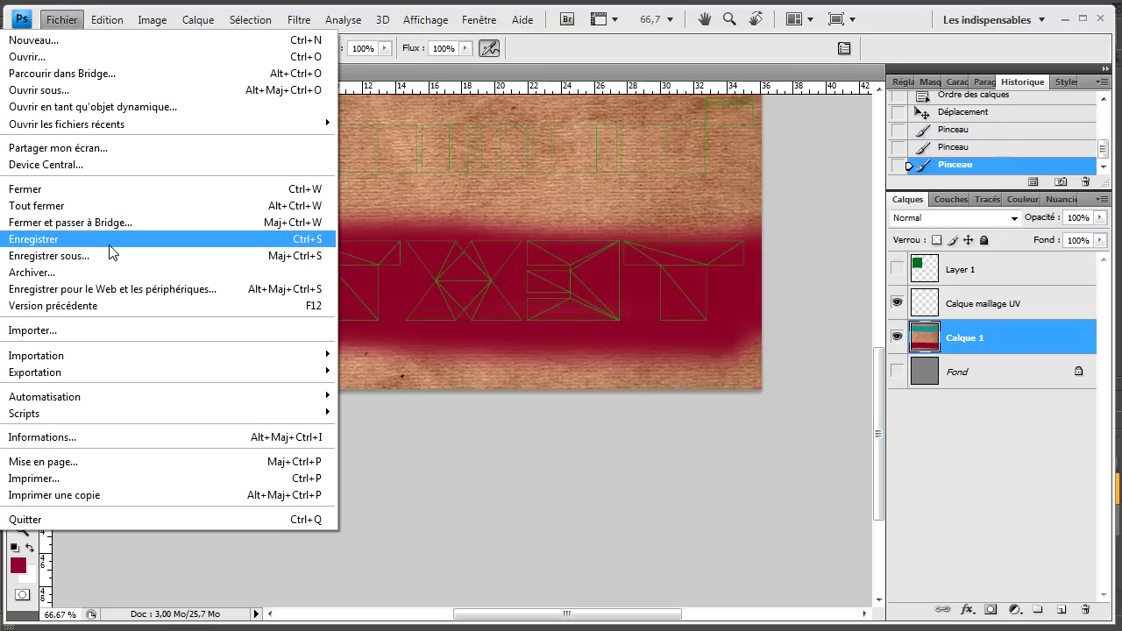
left_click(108, 245)
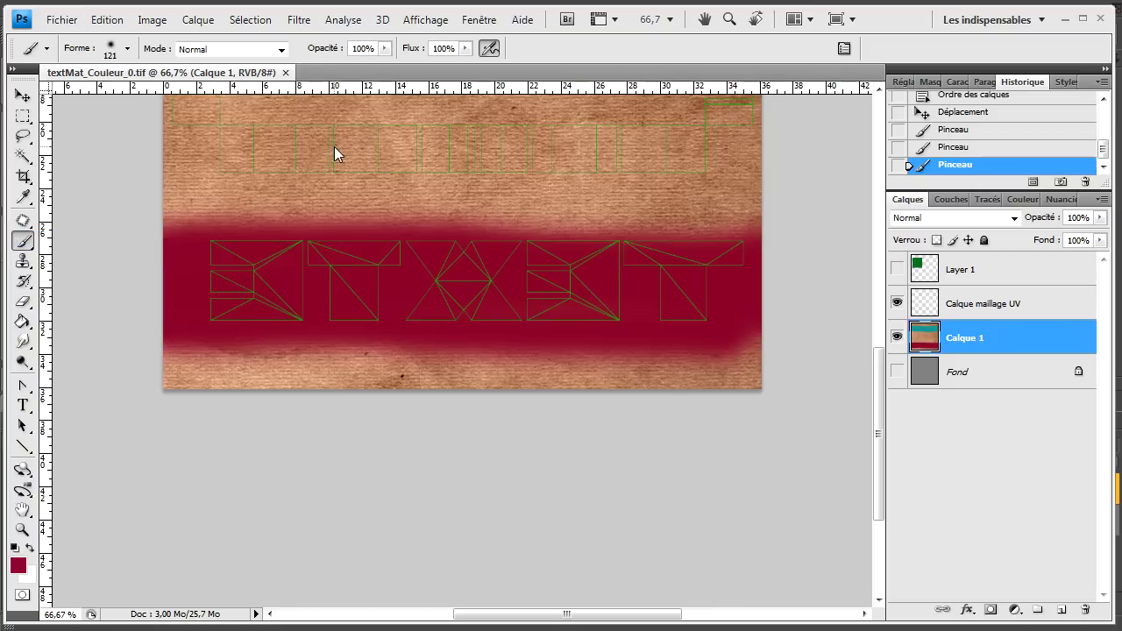
left_click(1064, 18)
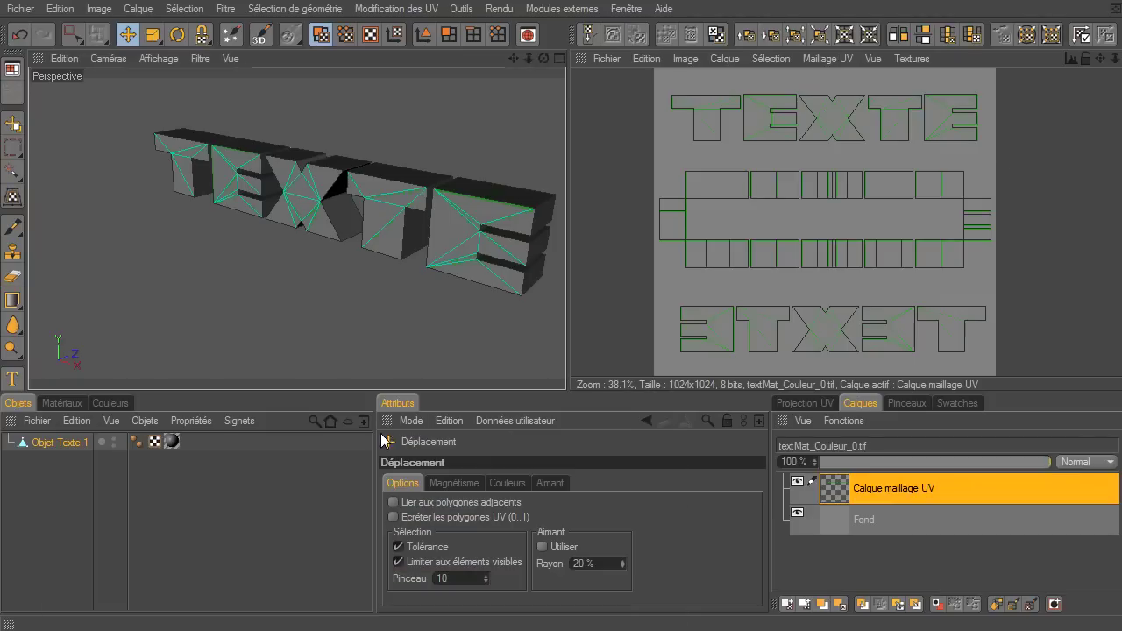
Switch Cinema 4D to the standard_tuto layout
left_click(12, 70)
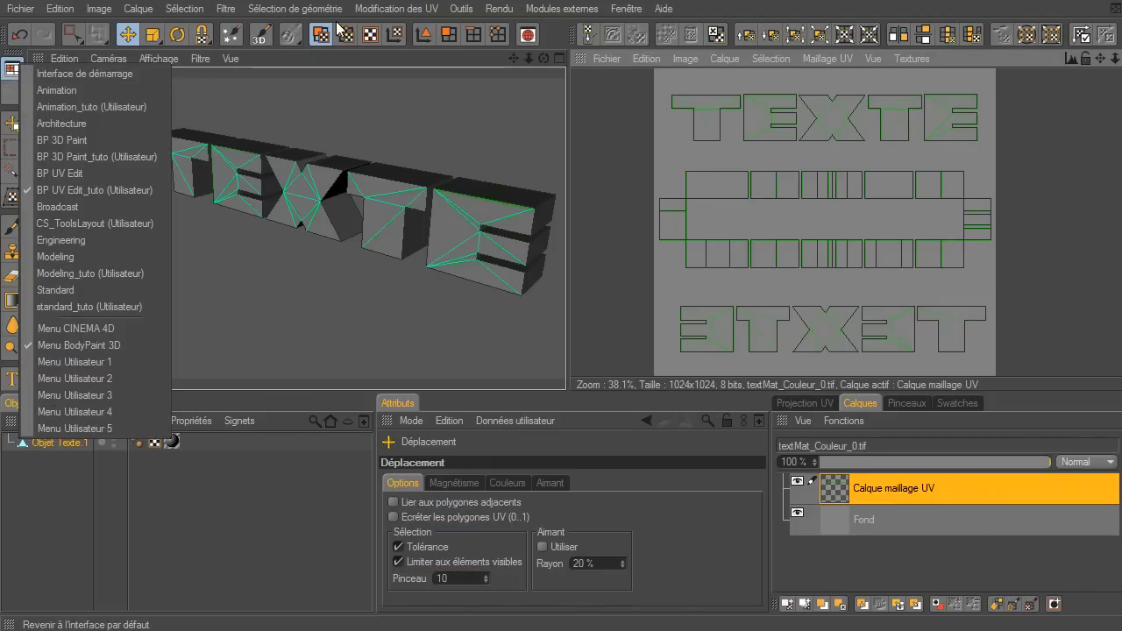
left_click(426, 40)
left_click(426, 40)
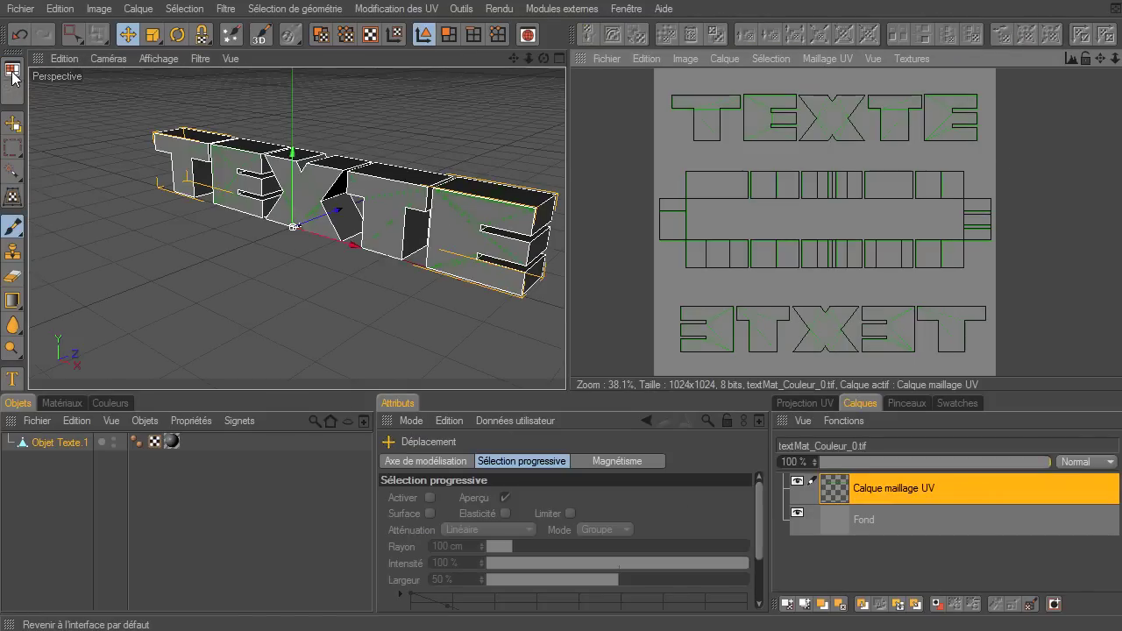
left_click(12, 69)
left_click(60, 307)
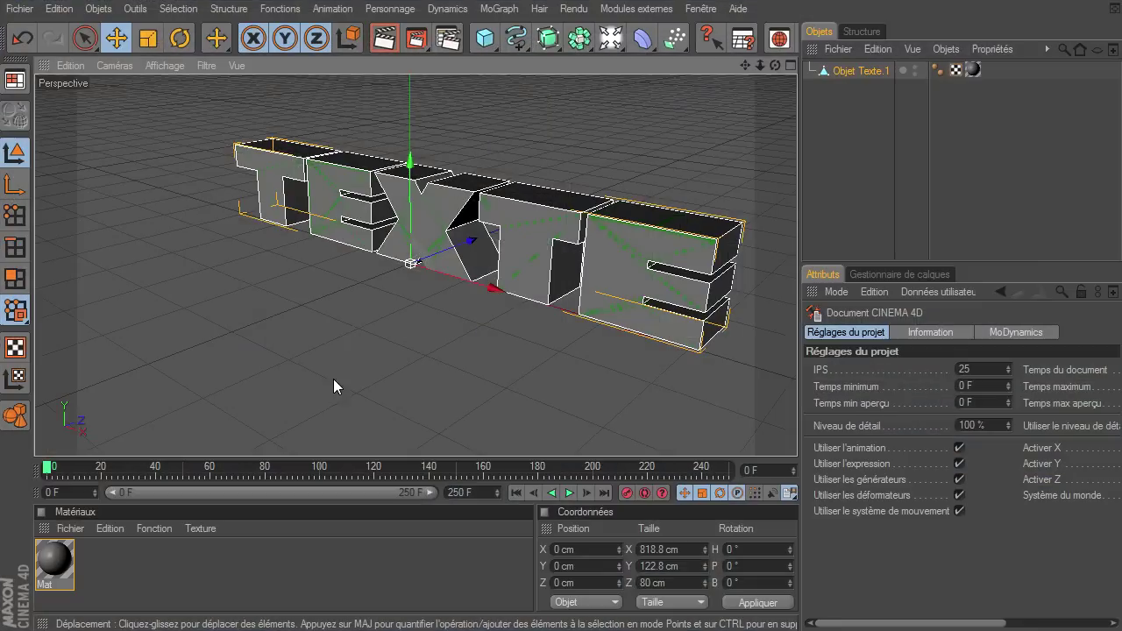
Reload the texture image in the Mat material, confirm with Oui, and close the Material Editor
double_click(46, 552)
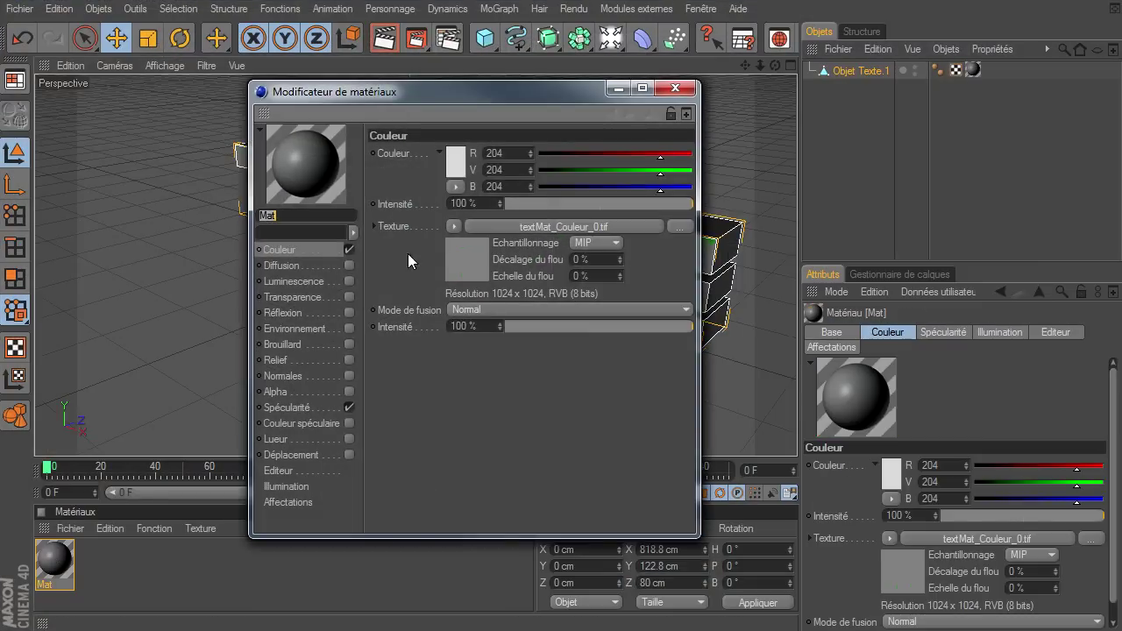
left_click(449, 226)
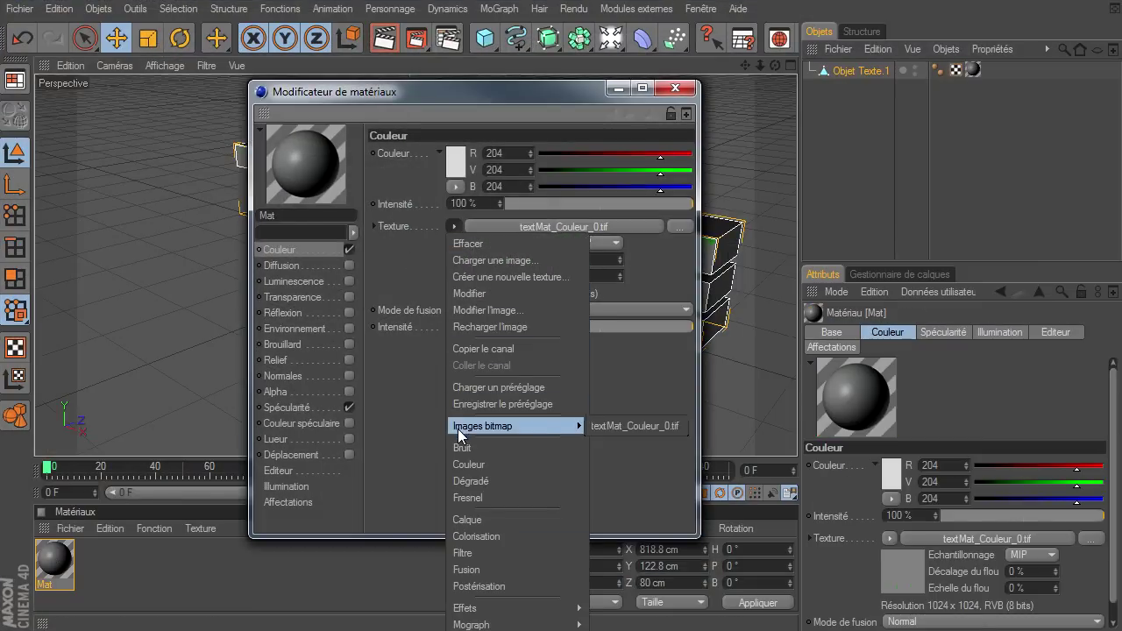
left_click(476, 327)
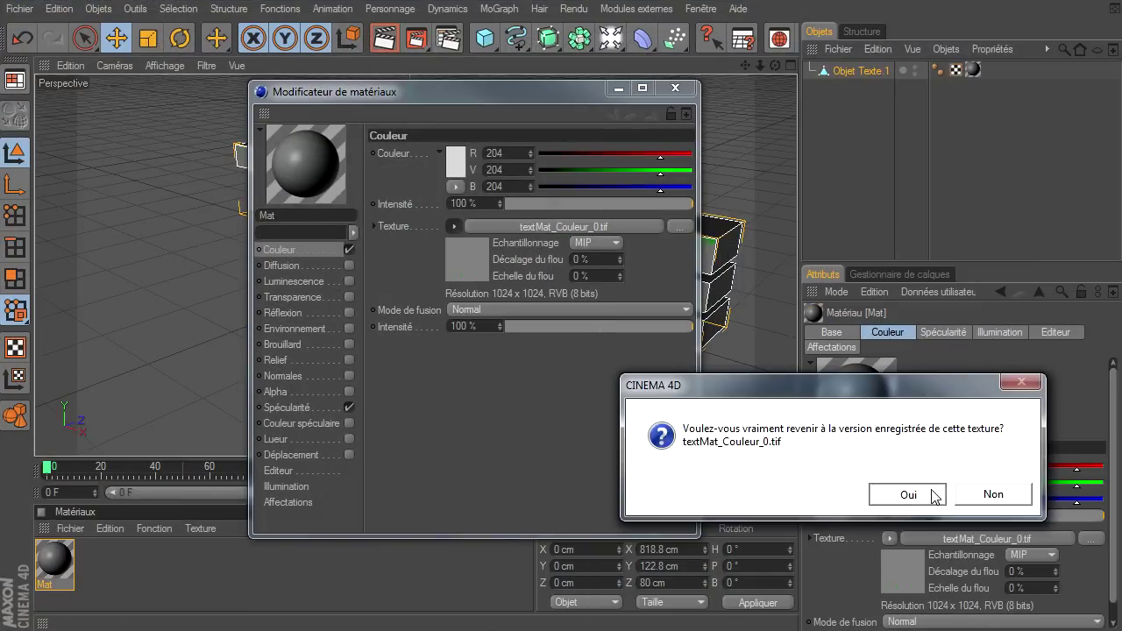
left_click(910, 494)
left_click(674, 88)
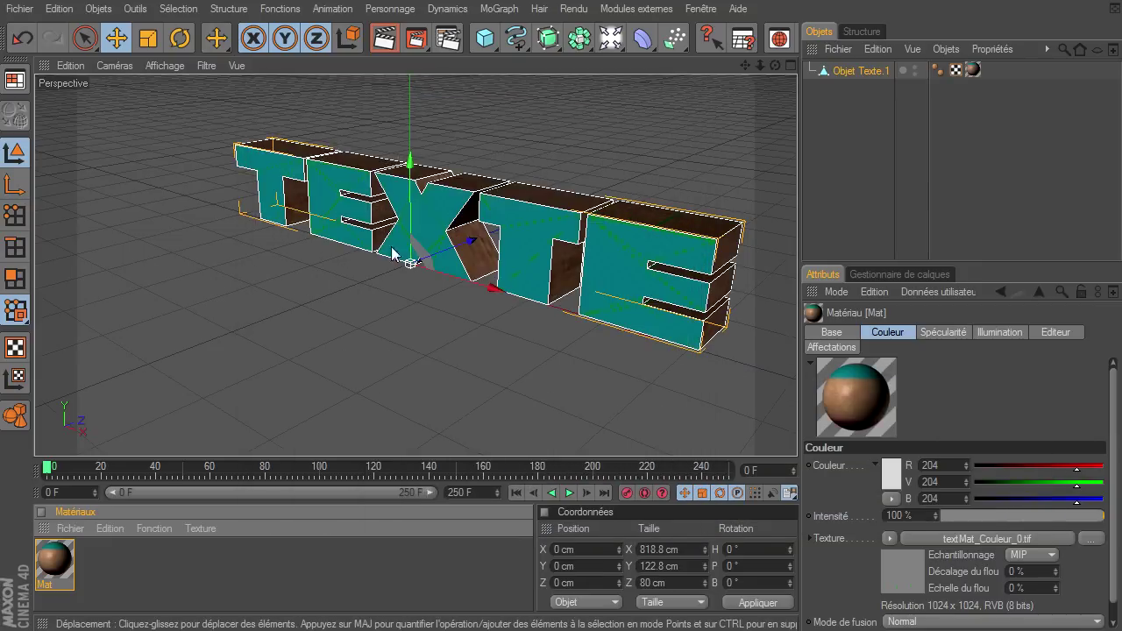
left_click(739, 164)
Orbit the textured TEXTE from behind, end-on and front, switching to the BP 3D Paint_tuto layout
mouse_move(775, 67)
left_mouse_down()
mouse_move(811, 438)
mouse_move(760, 434)
mouse_move(797, 434)
left_mouse_up()
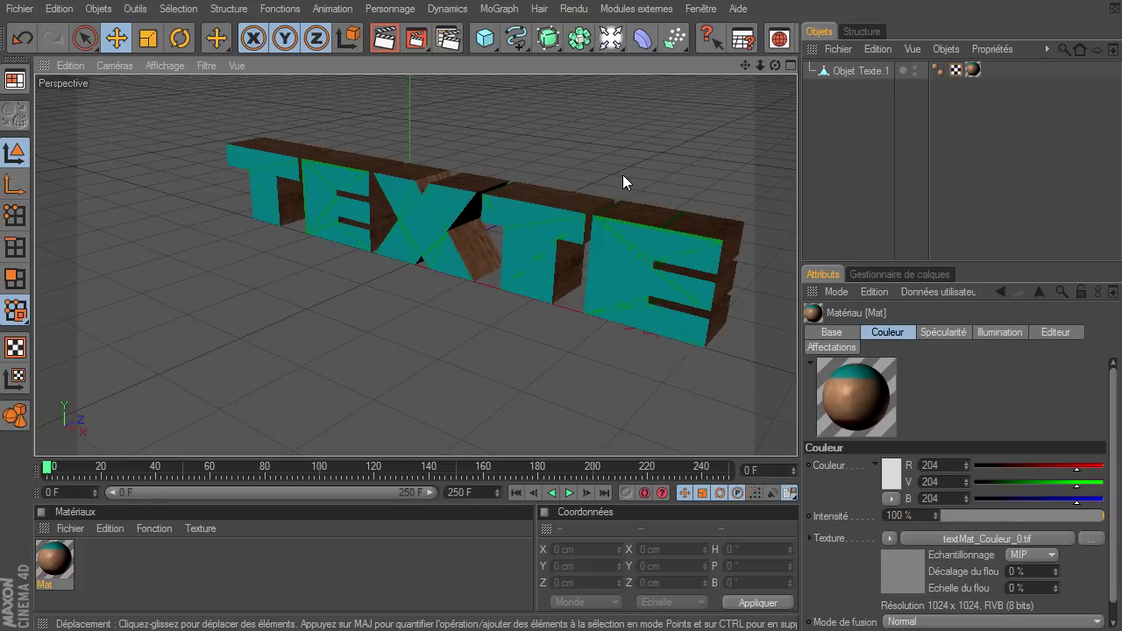
mouse_move(775, 65)
left_mouse_down()
mouse_move(802, 428)
mouse_move(786, 449)
mouse_move(802, 440)
mouse_move(747, 67)
mouse_move(798, 441)
left_mouse_up()
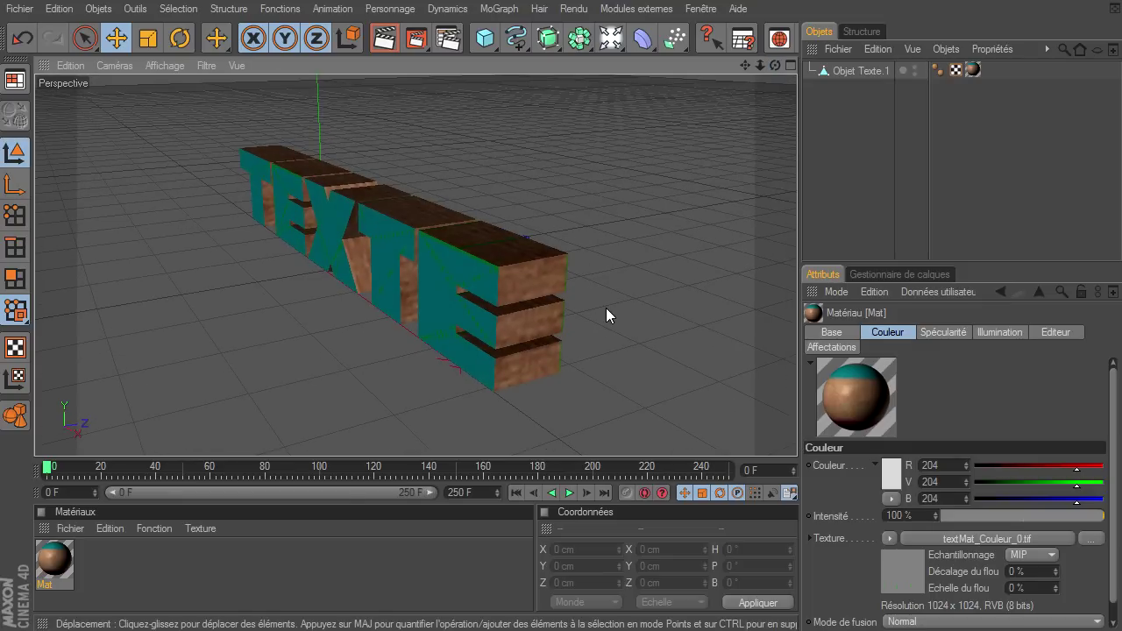
left_click(17, 82)
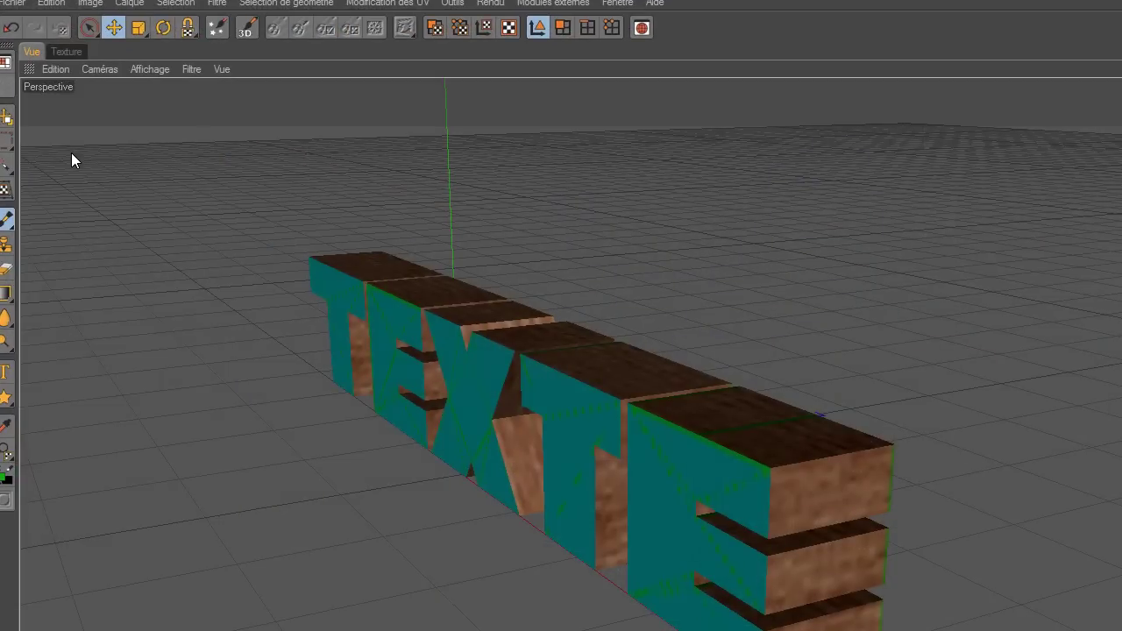
left_click(7, 68)
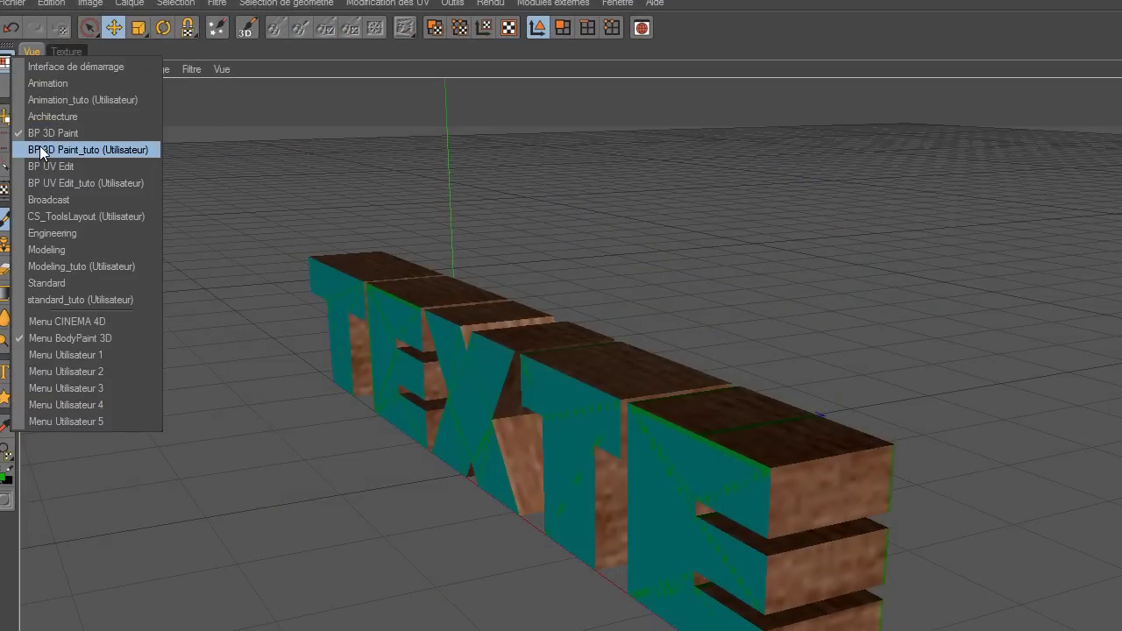
left_click(40, 149)
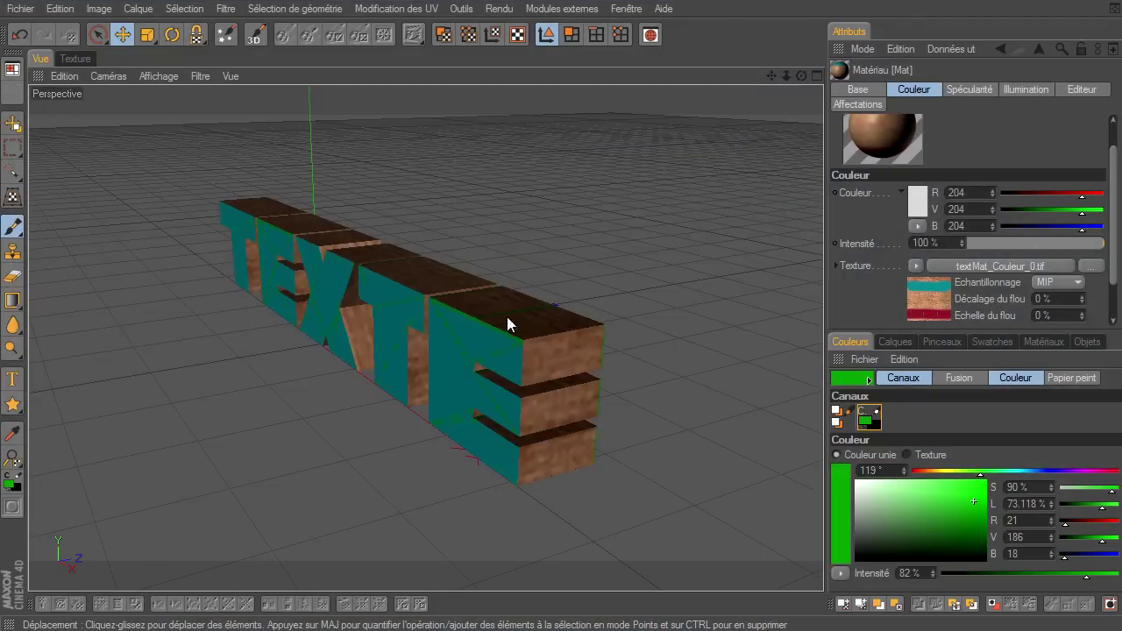
left_click_drag(801, 75, 828, 443)
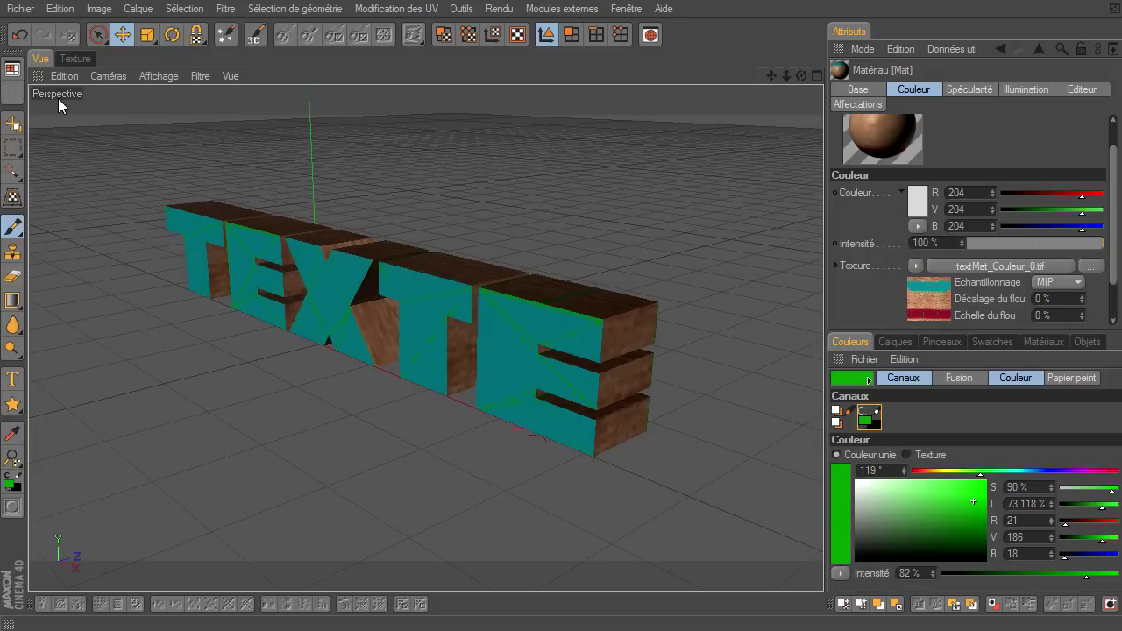
Return to the standard_tuto layout and show the texture tag's UVW projection settings
left_click(12, 68)
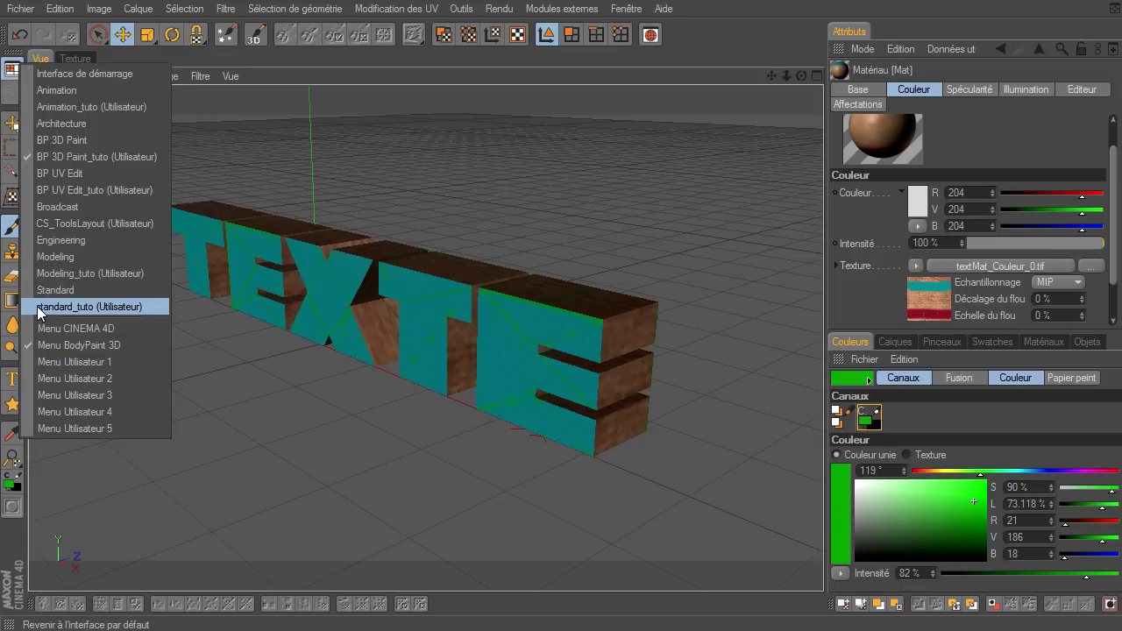
left_click(57, 306)
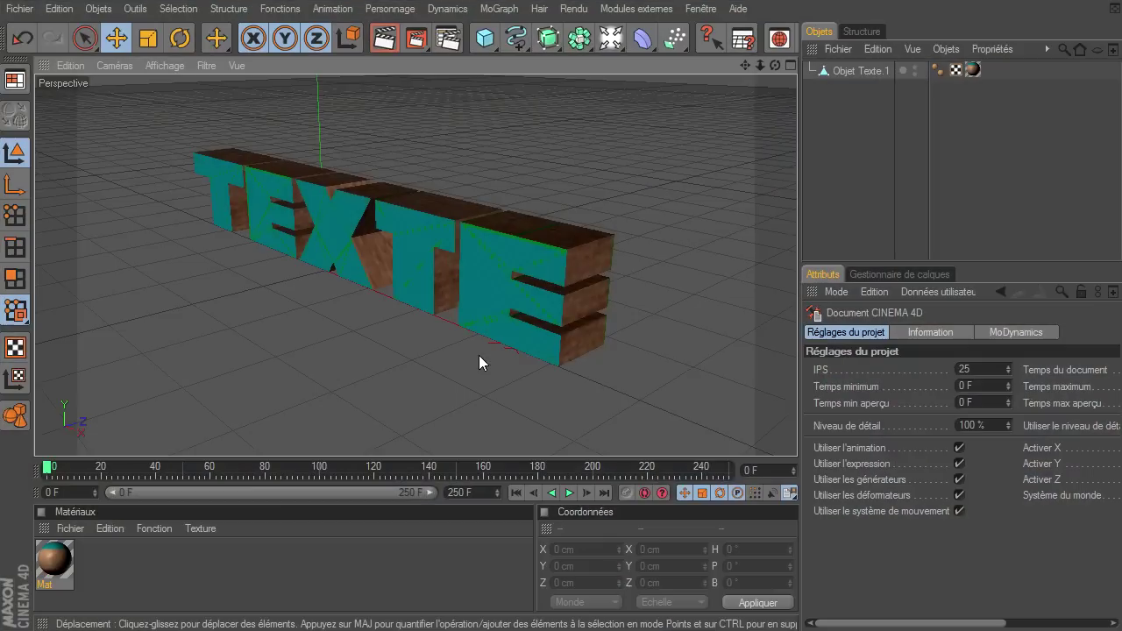
left_click(972, 69)
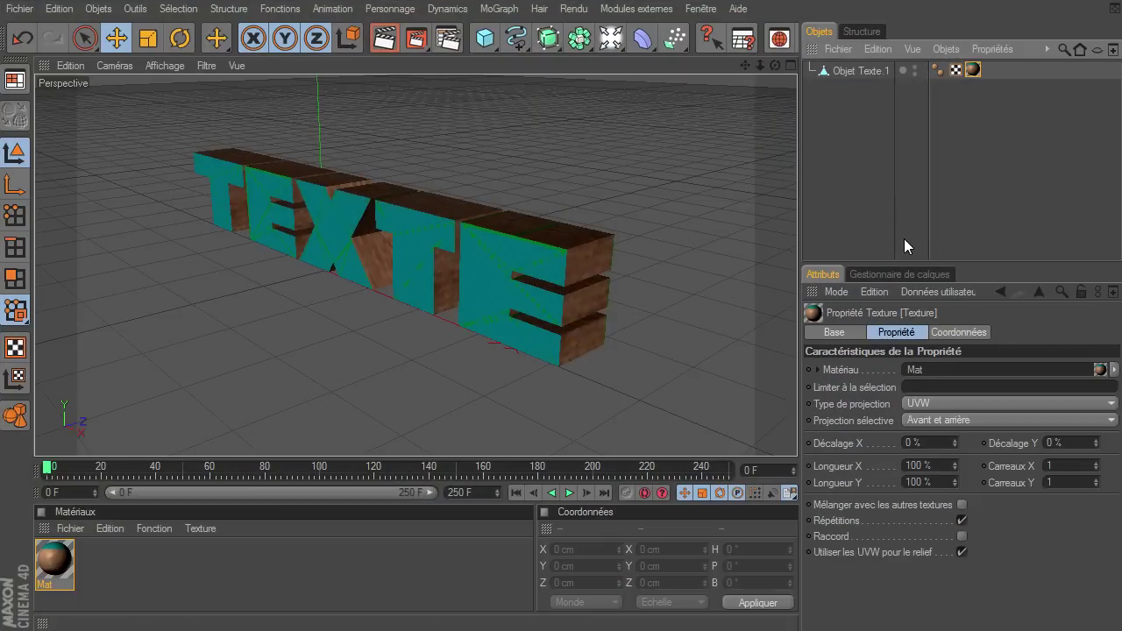